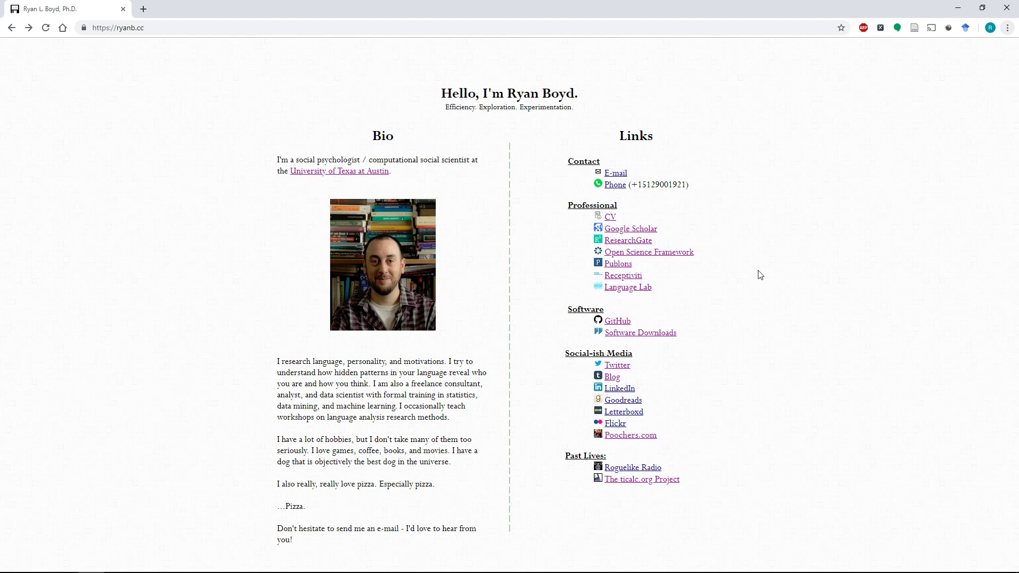
Step: Open the Meaning Extraction Helper site from the topic modeling section of ryanb.cc's Software Downloads page
{"action": "left_click", "coordinate": [113, 28]}
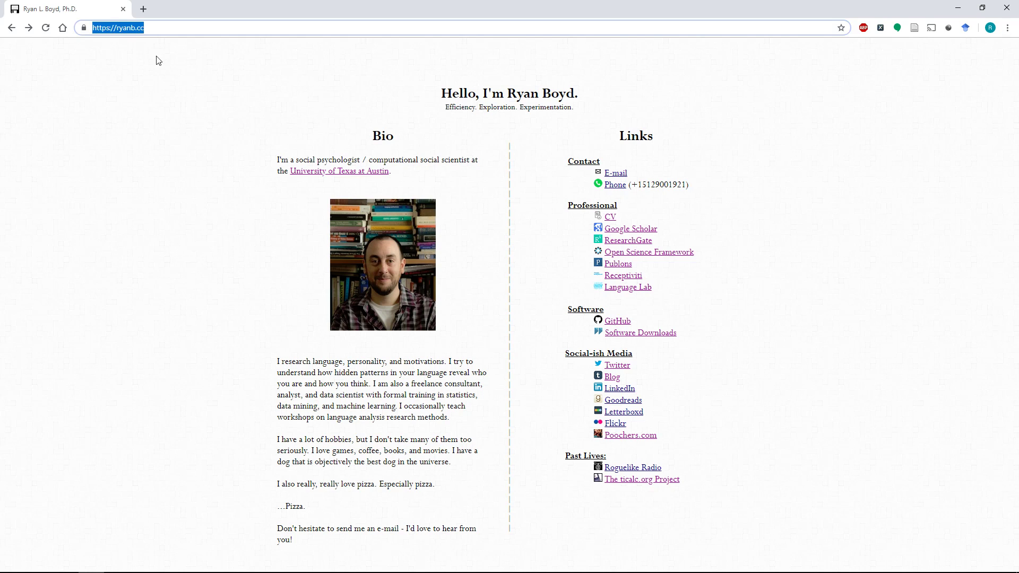
{"action": "left_click", "coordinate": [644, 337]}
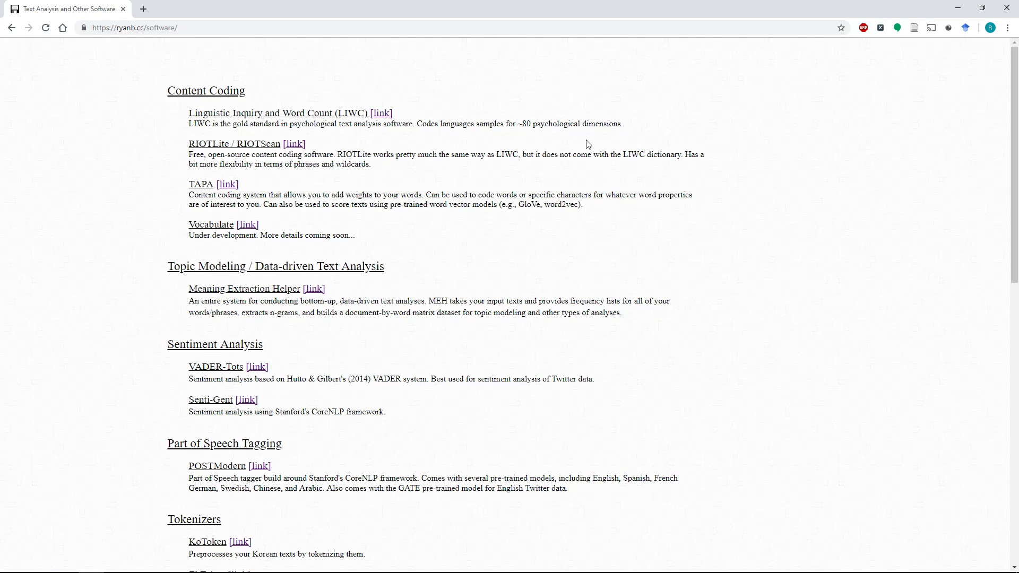
{"action": "left_click", "coordinate": [314, 289]}
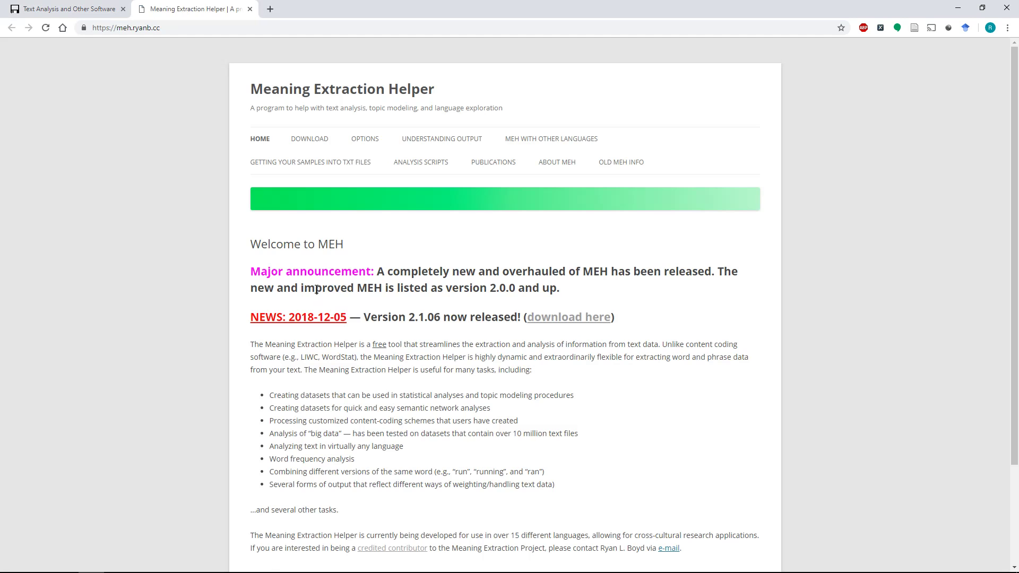
{"action": "left_click", "coordinate": [145, 31]}
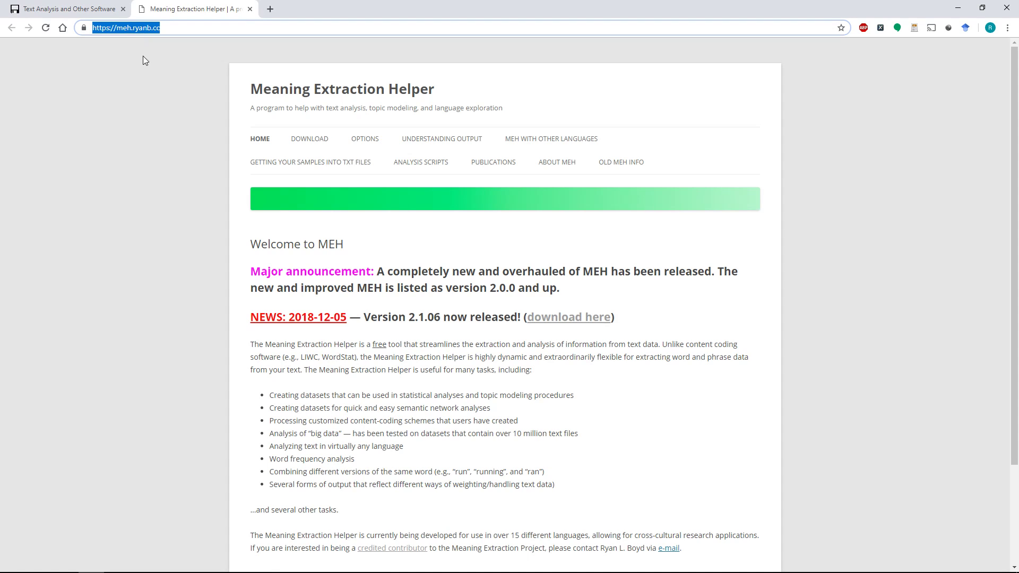
{"action": "left_click", "coordinate": [142, 116]}
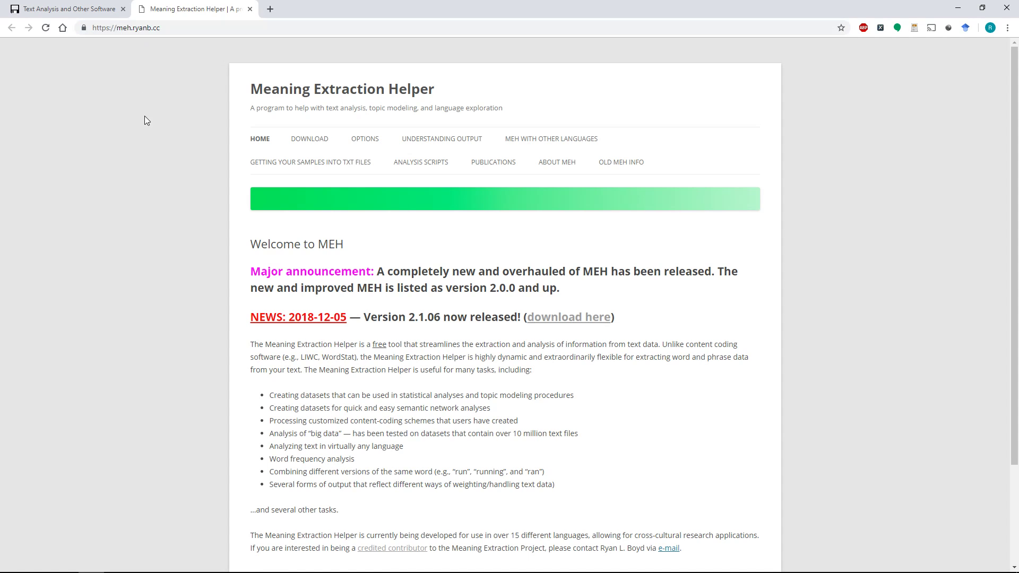
Step: Review the installer, portable and source code options on the Meaning Extraction Helper download page
{"action": "left_click", "coordinate": [311, 140]}
{"action": "scroll", "coordinate": [450, 235], "scroll_direction": "down", "scroll_amount": 5}
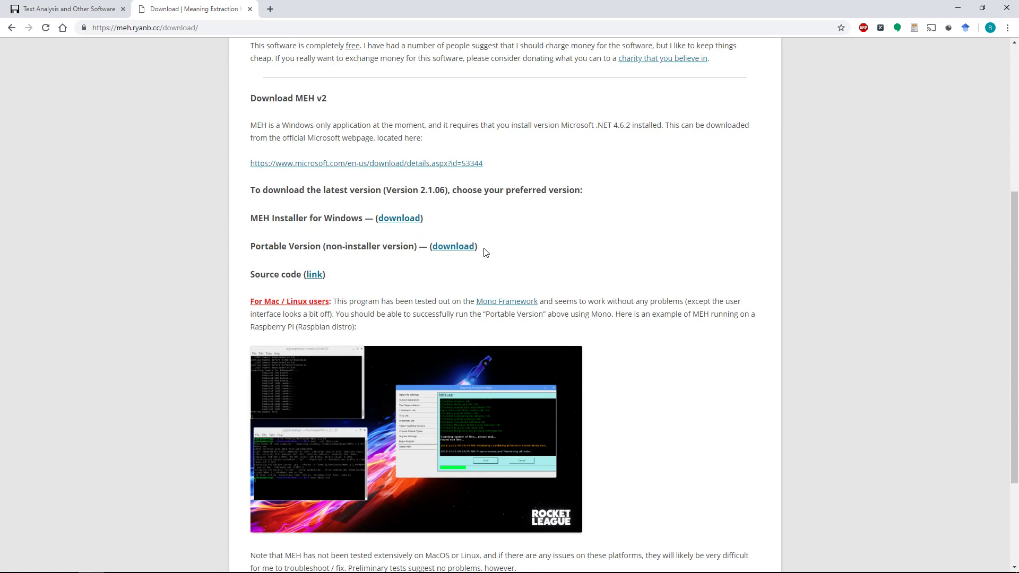
{"action": "scroll", "coordinate": [486, 253], "scroll_direction": "down", "scroll_amount": 2}
{"action": "scroll", "coordinate": [587, 239], "scroll_direction": "up", "scroll_amount": 7}
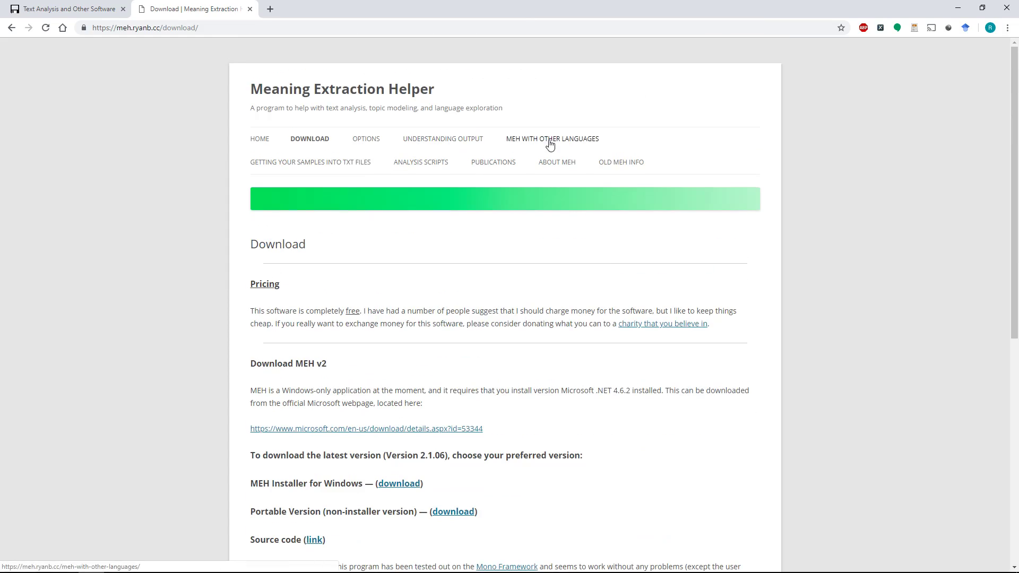
Step: Look through the Understanding Output page from its start to the later sections
{"action": "left_click", "coordinate": [443, 141]}
{"action": "scroll", "coordinate": [442, 268], "scroll_direction": "down", "scroll_amount": 5}
{"action": "scroll", "coordinate": [440, 268], "scroll_direction": "down", "scroll_amount": 5}
{"action": "scroll", "coordinate": [439, 267], "scroll_direction": "up", "scroll_amount": 10}
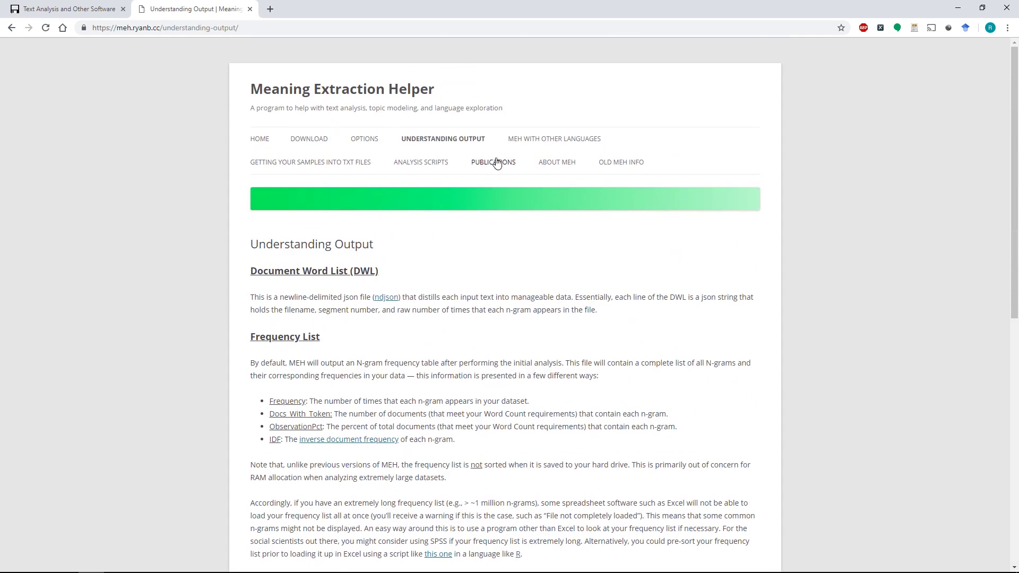
Step: Review the Analysis Scripts page, highlighting the Latent Dirichlet Allocation and compare word frequencies / likelihoods entries
{"action": "left_click", "coordinate": [428, 164]}
{"action": "scroll", "coordinate": [441, 260], "scroll_direction": "down", "scroll_amount": 1}
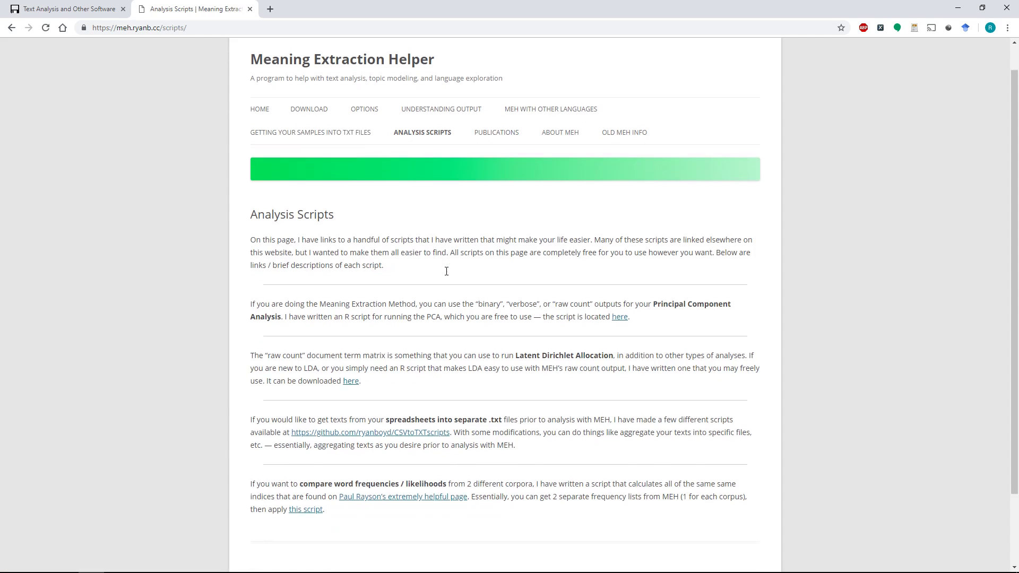
{"action": "scroll", "coordinate": [446, 271], "scroll_direction": "down", "scroll_amount": 2}
{"action": "scroll", "coordinate": [506, 265], "scroll_direction": "up", "scroll_amount": 2}
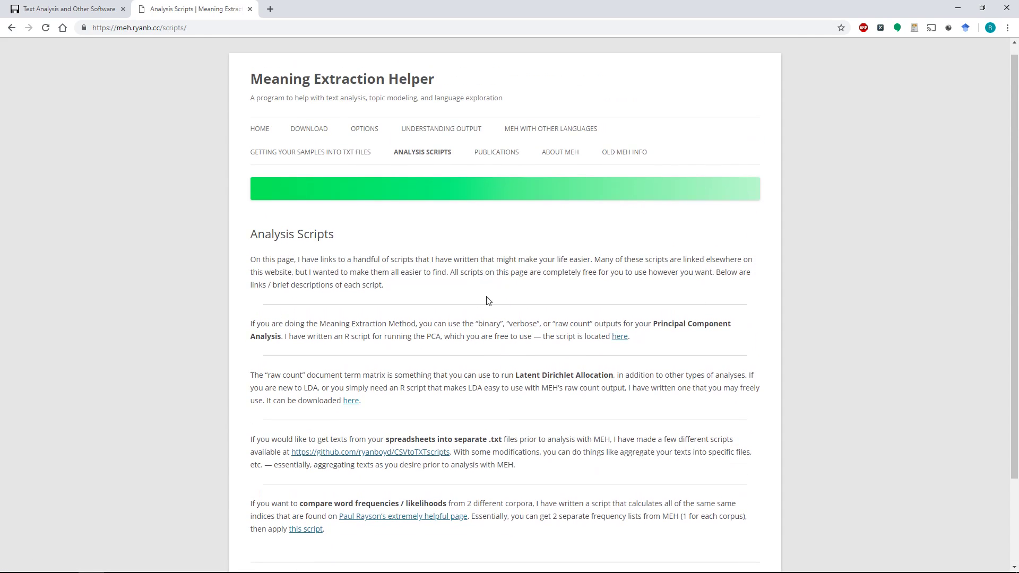
{"action": "left_click_drag", "start_coordinate": [519, 376], "coordinate": [615, 379]}
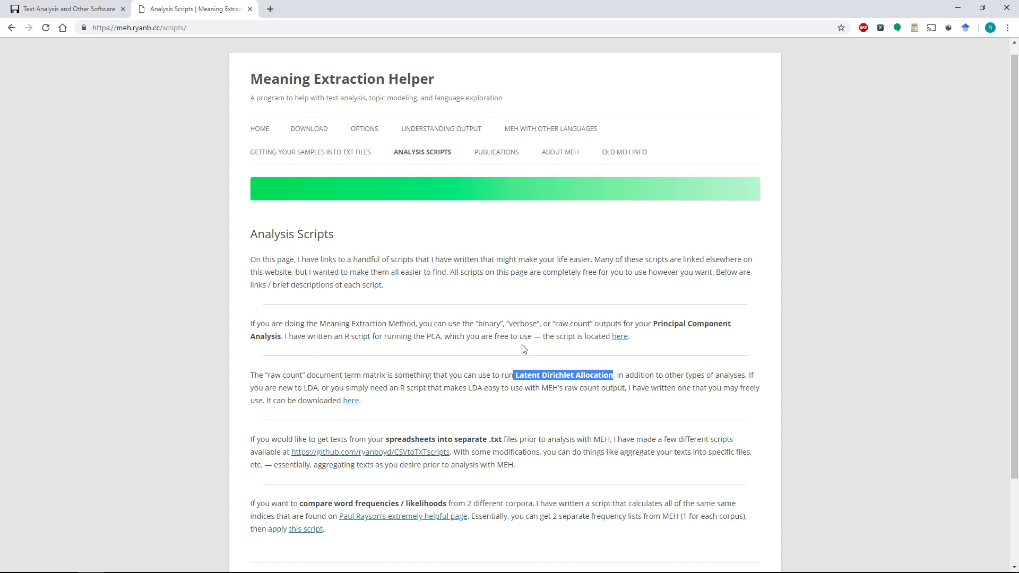
{"action": "left_click_drag", "start_coordinate": [298, 503], "coordinate": [445, 503]}
{"action": "left_click", "coordinate": [444, 504]}
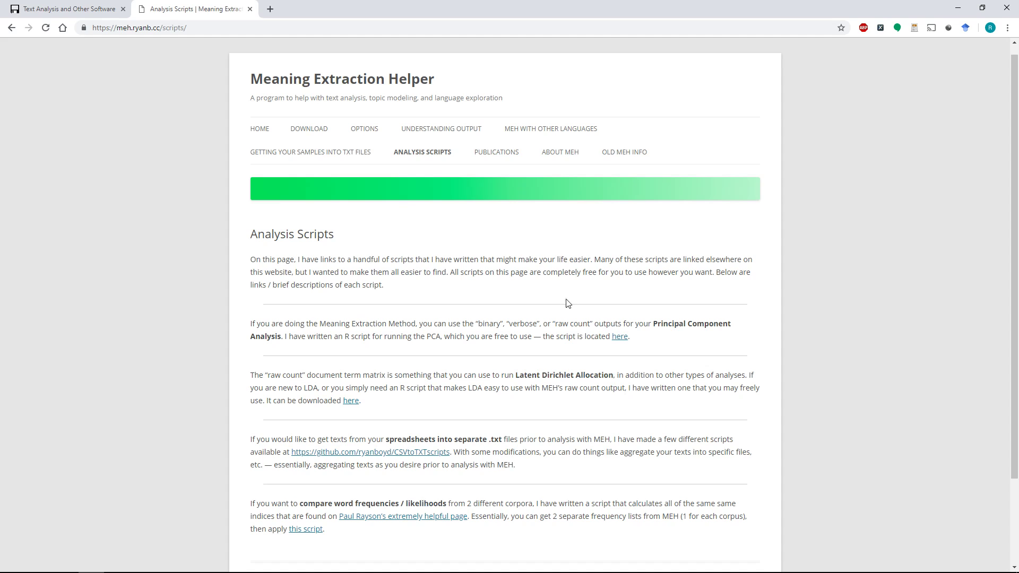
Step: Review the Publications page, highlighting the 2008 paper recommended for newcomers, and close the browser
{"action": "left_click", "coordinate": [497, 154]}
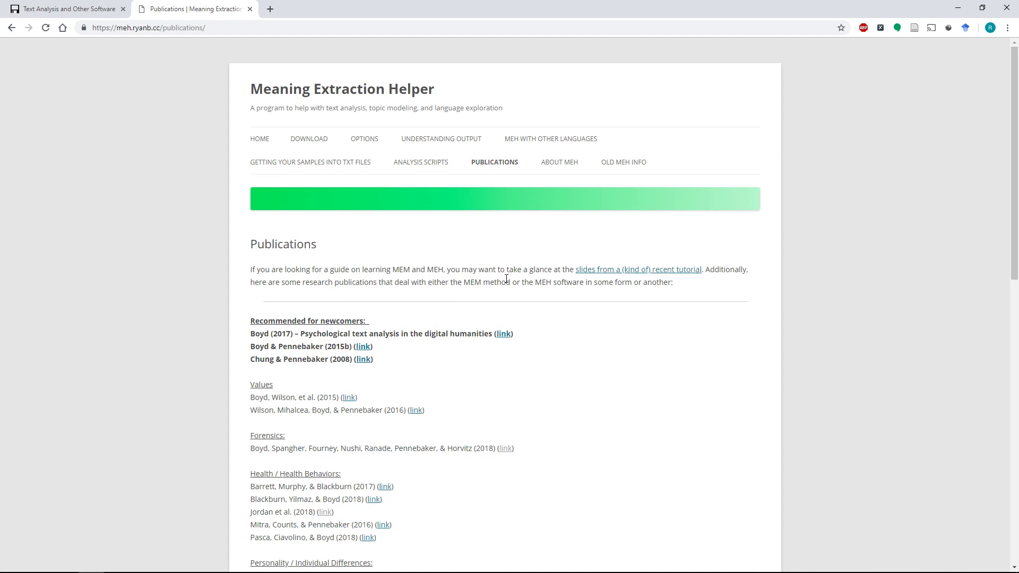
{"action": "scroll", "coordinate": [488, 305], "scroll_direction": "down", "scroll_amount": 3}
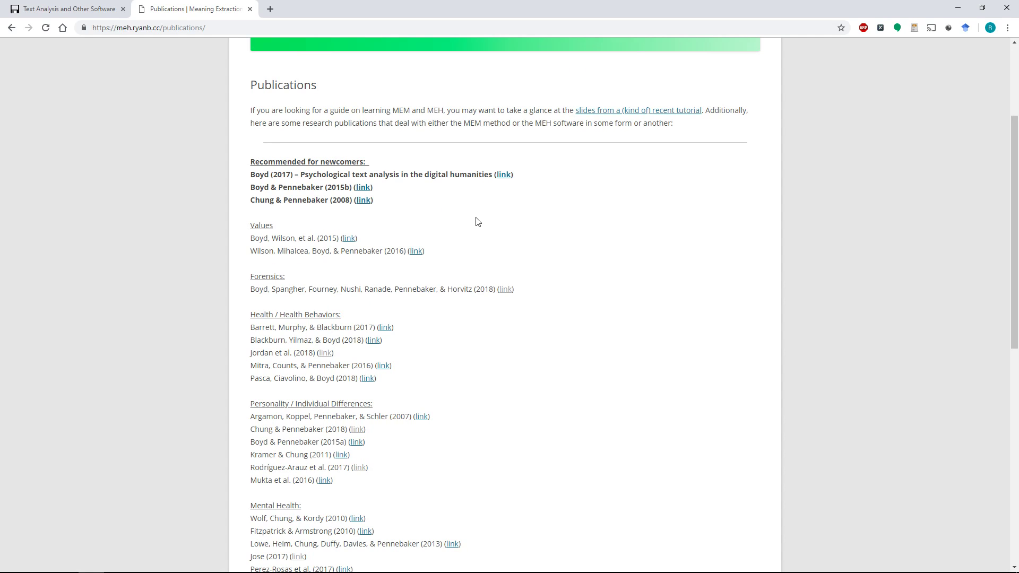
{"action": "left_click_drag", "start_coordinate": [388, 205], "coordinate": [237, 203]}
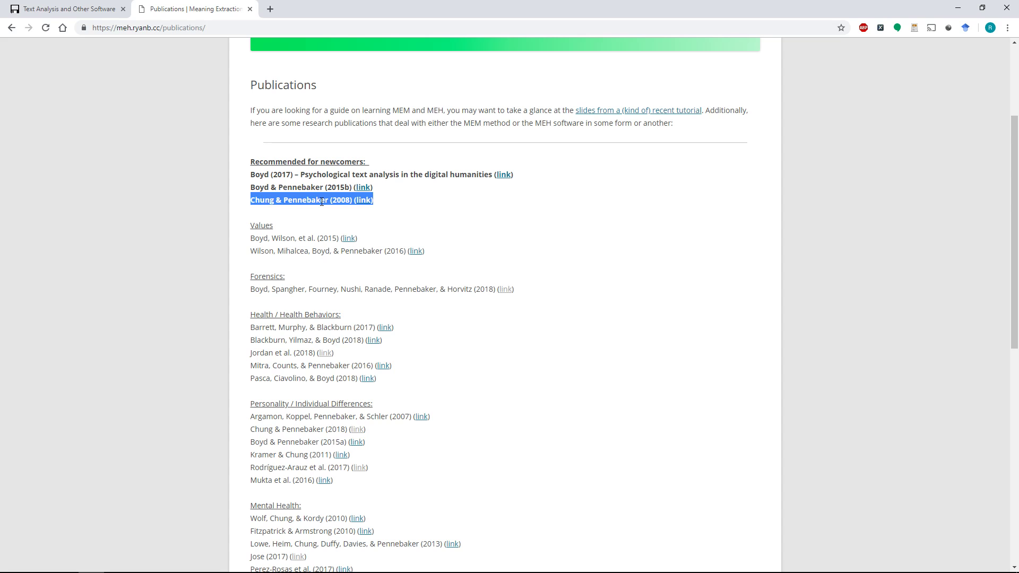
{"action": "left_click", "coordinate": [381, 205]}
{"action": "scroll", "coordinate": [389, 205], "scroll_direction": "down", "scroll_amount": 4}
{"action": "scroll", "coordinate": [478, 230], "scroll_direction": "up", "scroll_amount": 7}
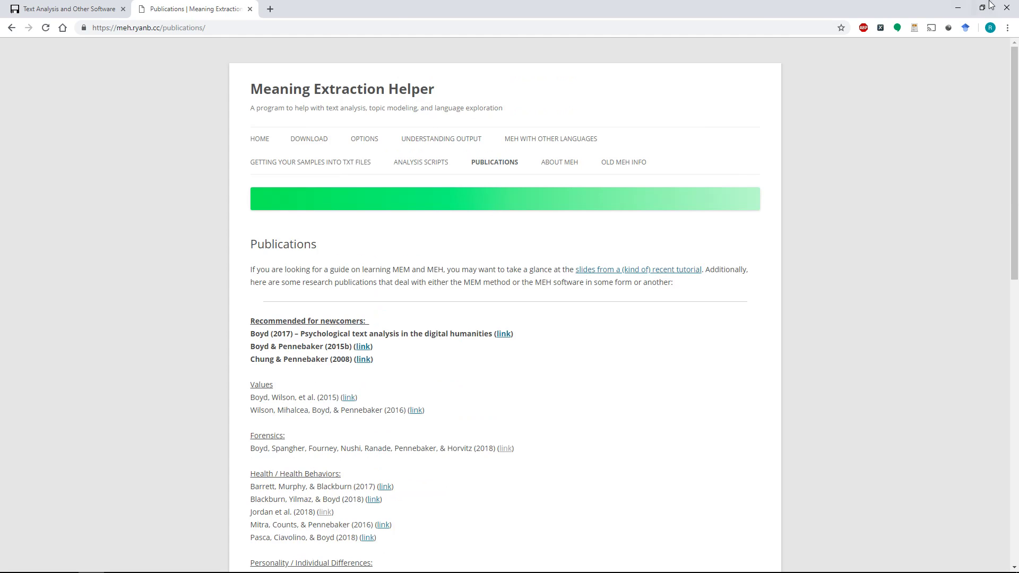
{"action": "left_click", "coordinate": [1009, 5]}
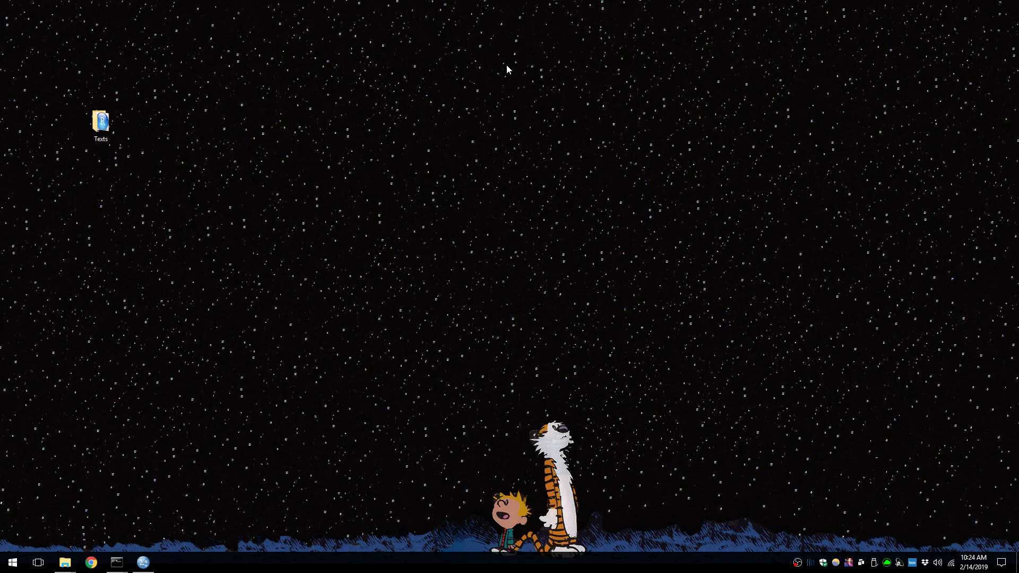
Step: Browse from the desktop's Texts folder into TED and its txt subfolder, and open the ninth transcript file in Notepad++
{"action": "double_click", "coordinate": [107, 115]}
{"action": "double_click", "coordinate": [387, 205]}
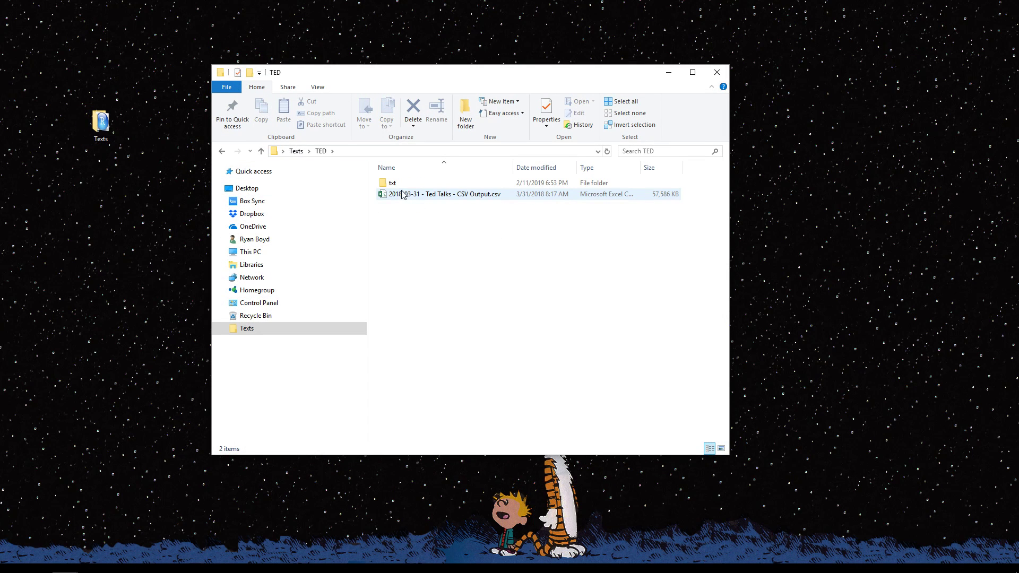
{"action": "double_click", "coordinate": [393, 183]}
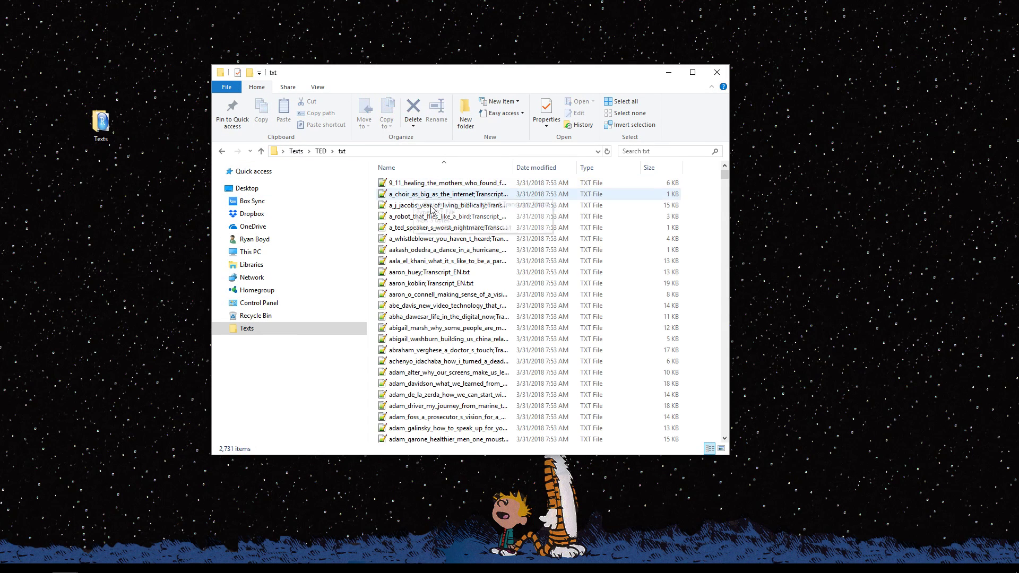
{"action": "double_click", "coordinate": [452, 272]}
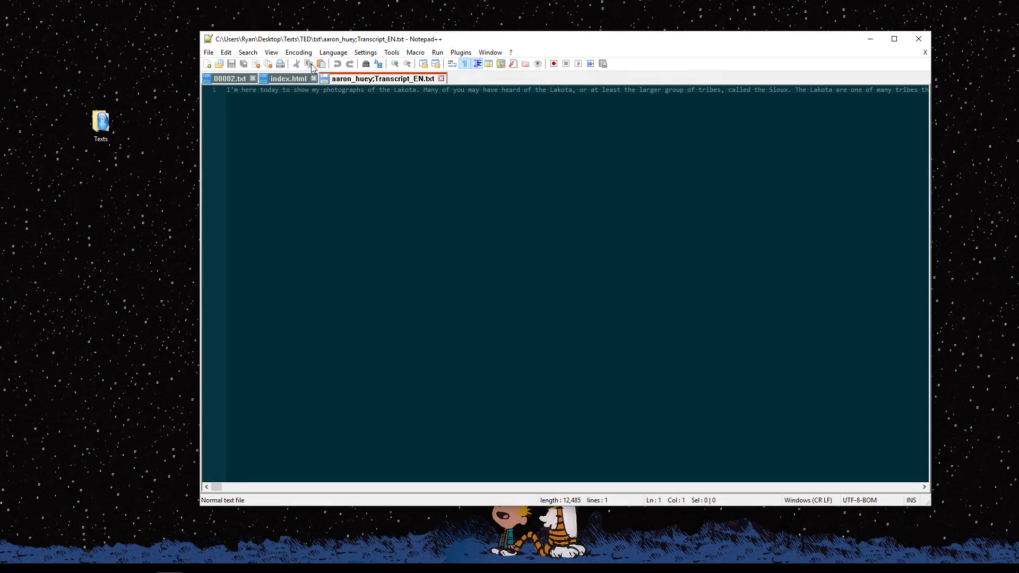
Step: Turn on word wrap, enlarge the text and read further into the open transcript
{"action": "left_click", "coordinate": [271, 52]}
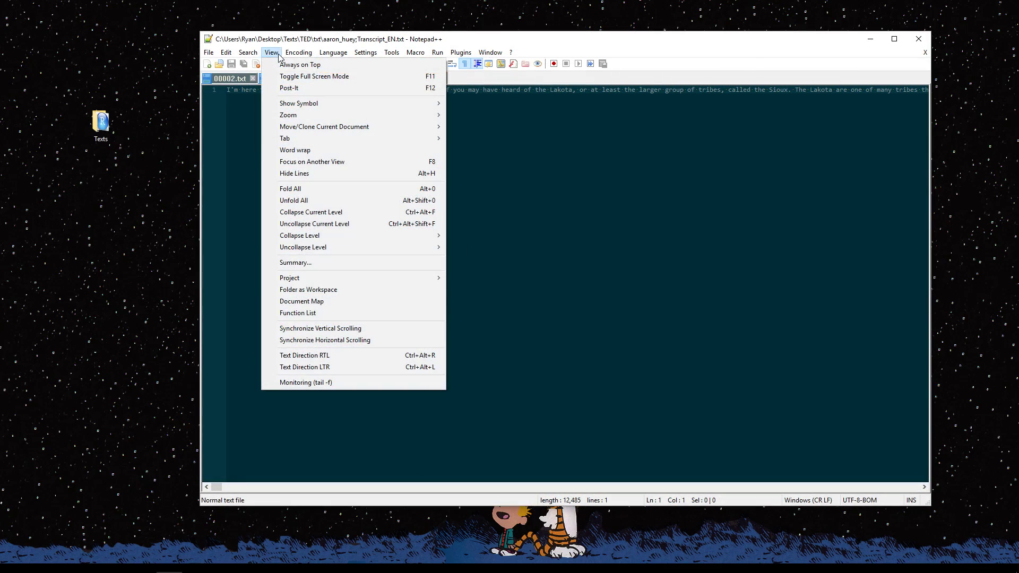
{"action": "left_click", "coordinate": [293, 151]}
{"action": "scroll", "coordinate": [293, 150], "scroll_direction": "up", "scroll_amount": 5}
{"action": "scroll", "coordinate": [401, 170], "scroll_direction": "up", "scroll_amount": 1}
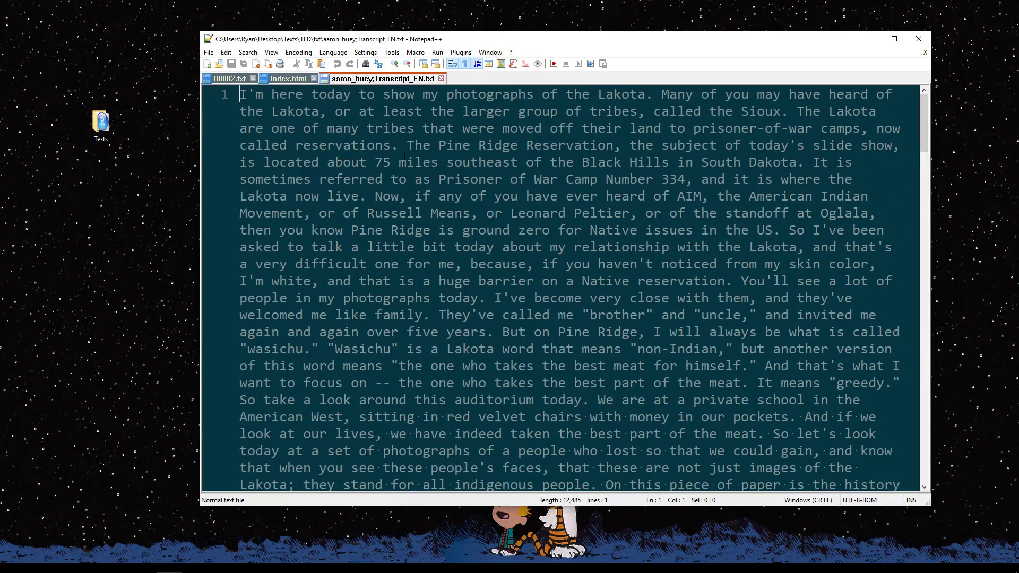
{"action": "scroll", "coordinate": [404, 162], "scroll_direction": "down", "scroll_amount": 20}
Step: Move the transcript and folder windows apart to show both, and read the transcript through to its end
{"action": "left_click_drag", "start_coordinate": [361, 34], "coordinate": [565, 40]}
{"action": "left_click_drag", "start_coordinate": [330, 81], "coordinate": [182, 80]}
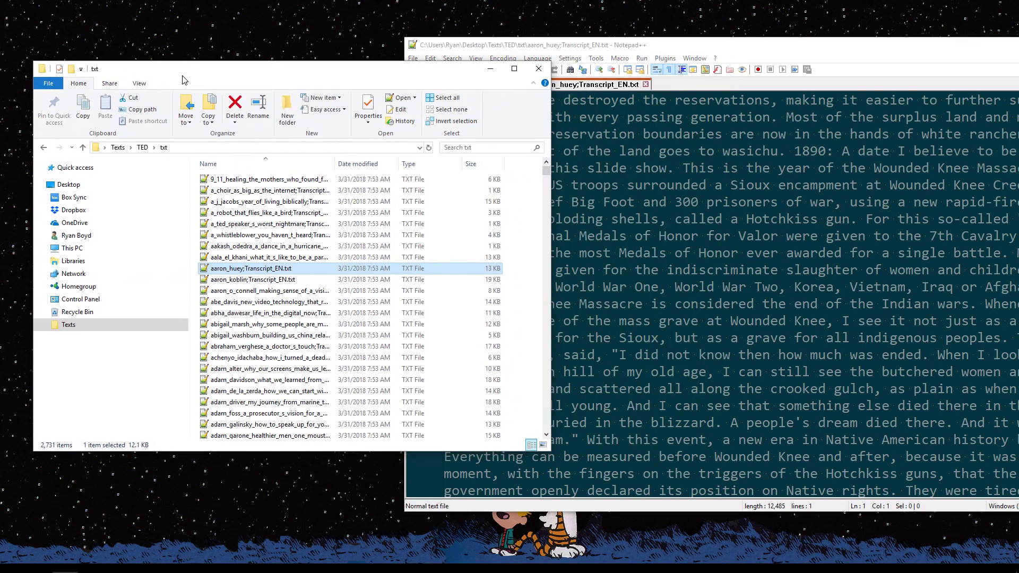
{"action": "left_click", "coordinate": [659, 219]}
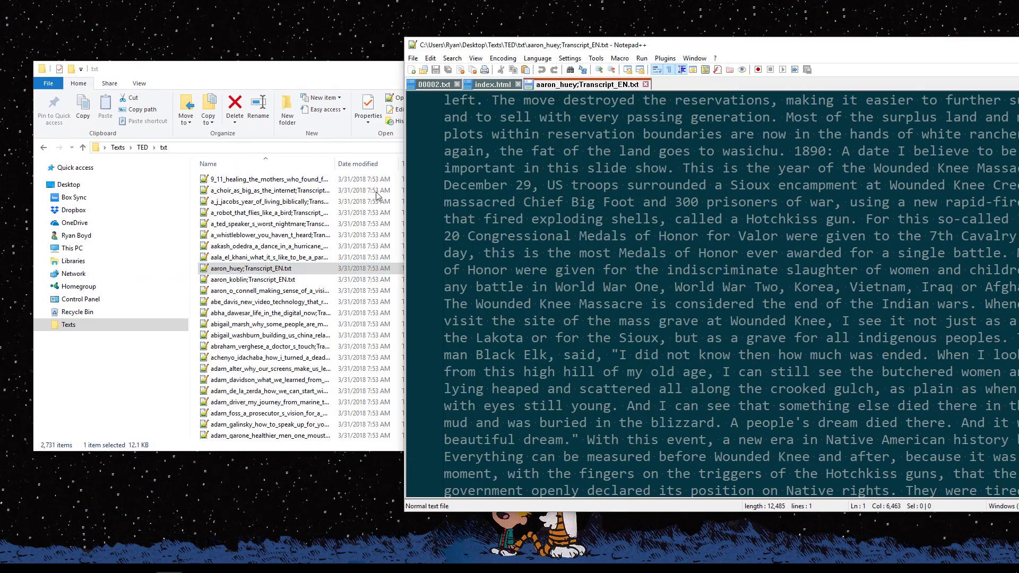
{"action": "left_click", "coordinate": [270, 194]}
{"action": "left_click", "coordinate": [692, 190]}
{"action": "scroll", "coordinate": [685, 213], "scroll_direction": "down", "scroll_amount": 17}
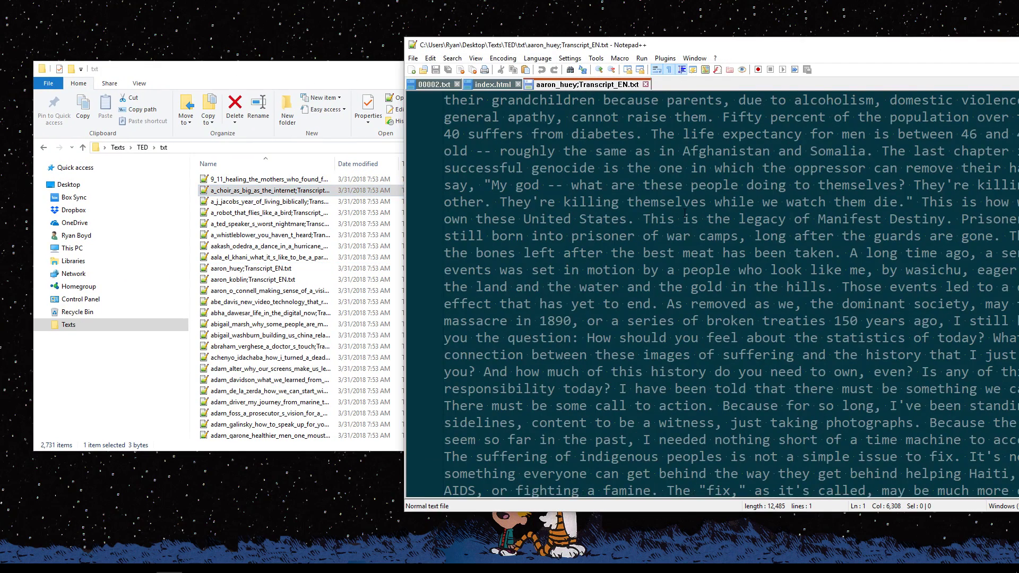
{"action": "scroll", "coordinate": [685, 213], "scroll_direction": "down", "scroll_amount": 3}
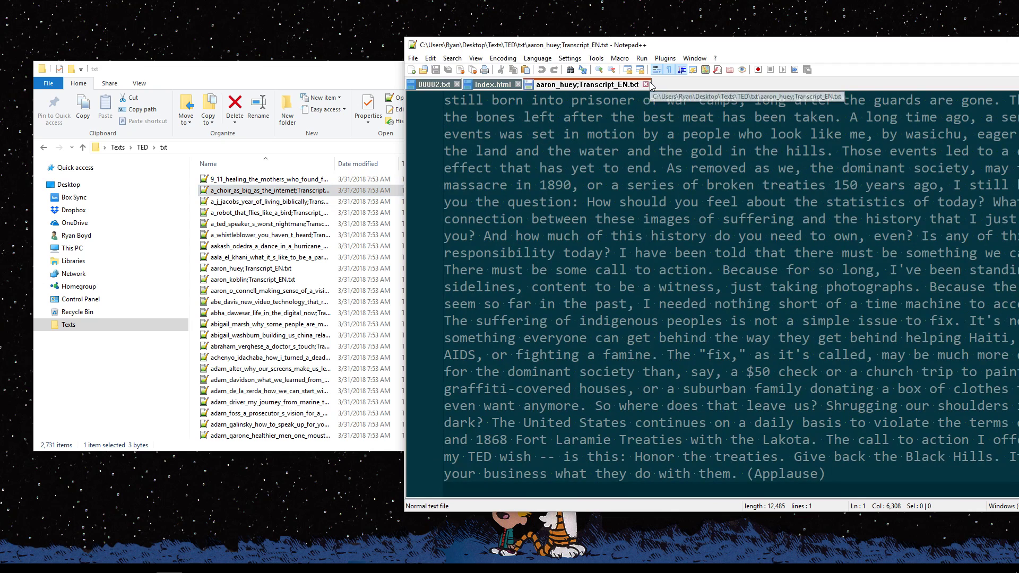
Step: Close all open documents in Notepad++, including the transcript, and exit the editor
{"action": "right_click", "coordinate": [585, 86]}
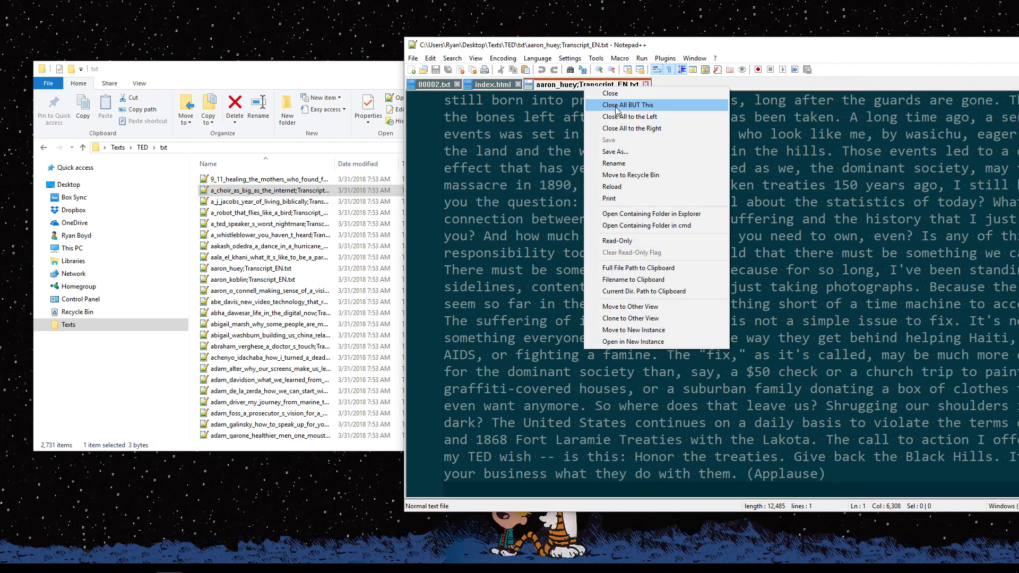
{"action": "left_click", "coordinate": [629, 108]}
{"action": "left_click", "coordinate": [531, 84]}
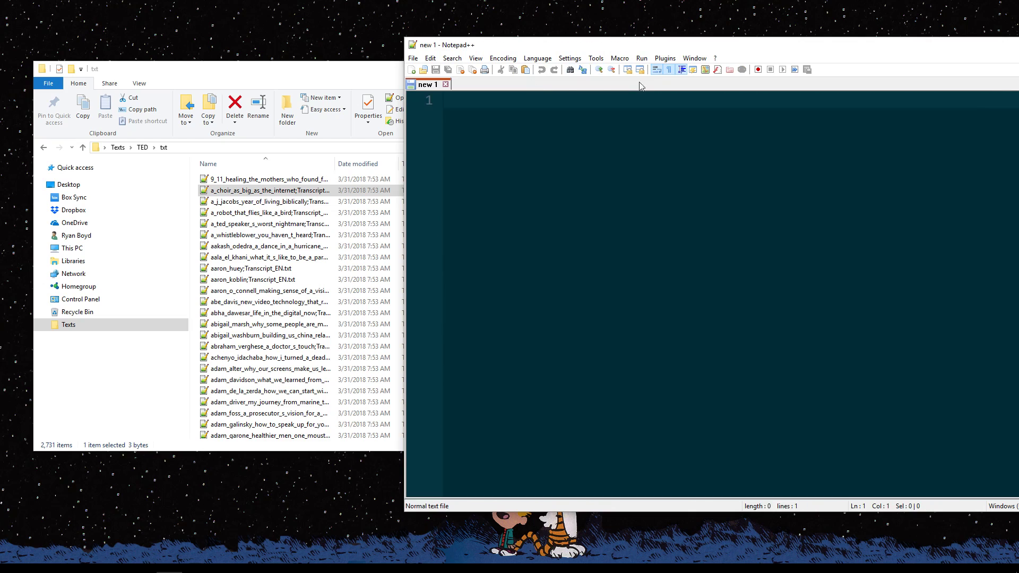
{"action": "left_click_drag", "start_coordinate": [949, 48], "coordinate": [855, 48]}
{"action": "left_click", "coordinate": [953, 44]}
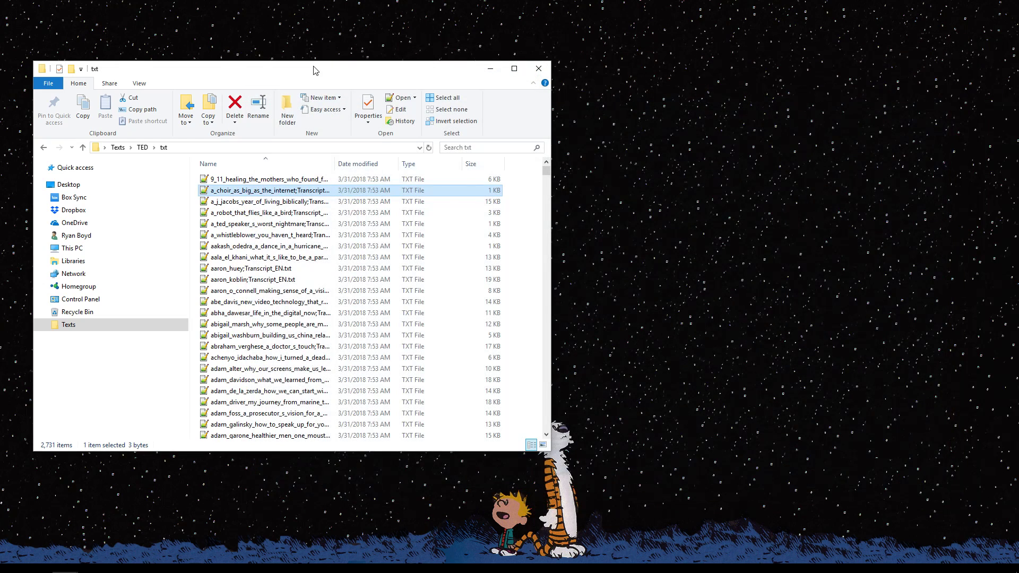
Step: Examine the transcript file names in the txt folder with the Name column widened, and return to the TED folder
{"action": "left_click_drag", "start_coordinate": [147, 68], "coordinate": [439, 58]}
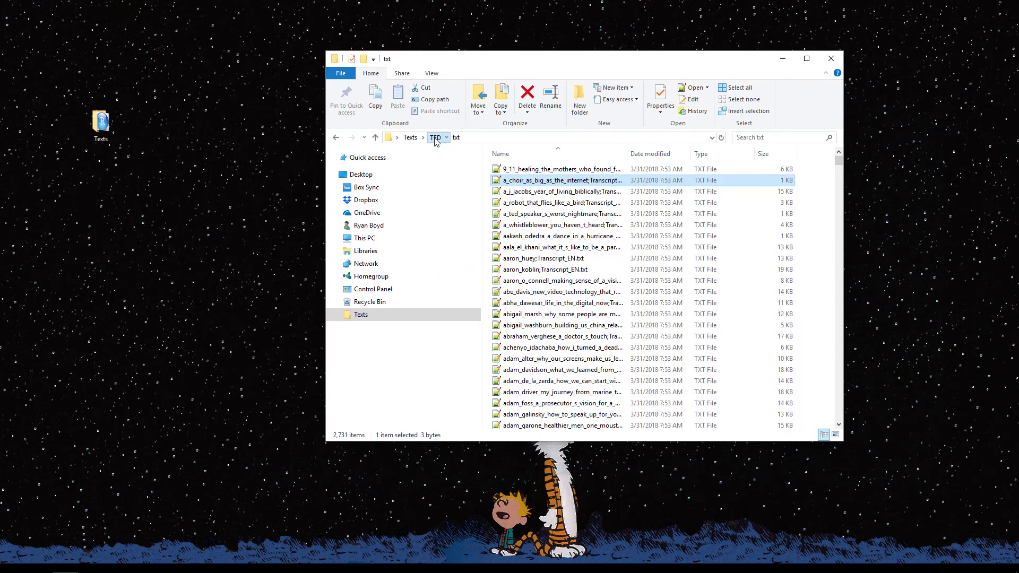
{"action": "scroll", "coordinate": [590, 269], "scroll_direction": "down", "scroll_amount": 1}
{"action": "scroll", "coordinate": [591, 269], "scroll_direction": "down", "scroll_amount": 20}
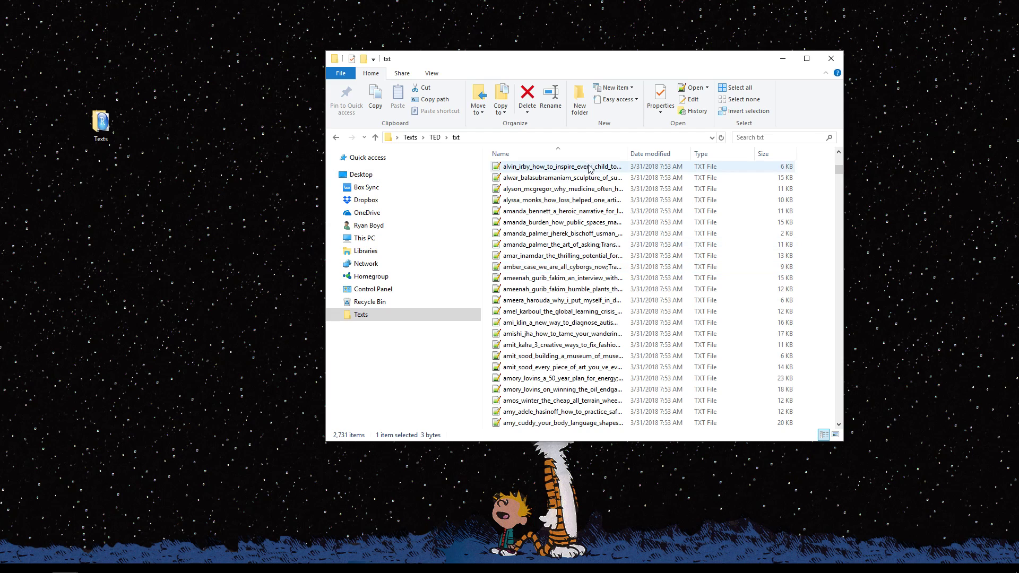
{"action": "left_click_drag", "start_coordinate": [628, 154], "coordinate": [673, 154]}
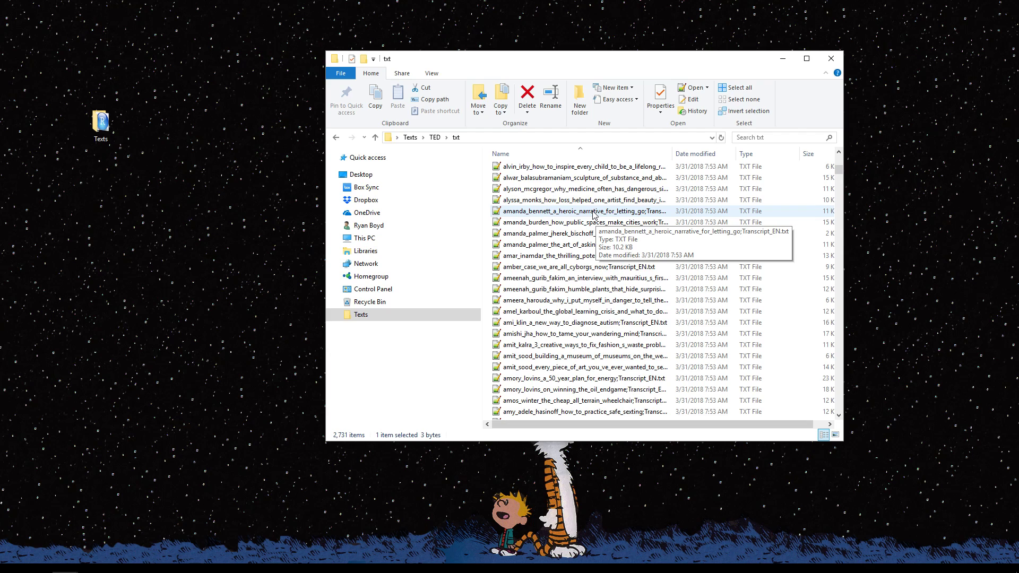
{"action": "scroll", "coordinate": [593, 218], "scroll_direction": "up", "scroll_amount": 5}
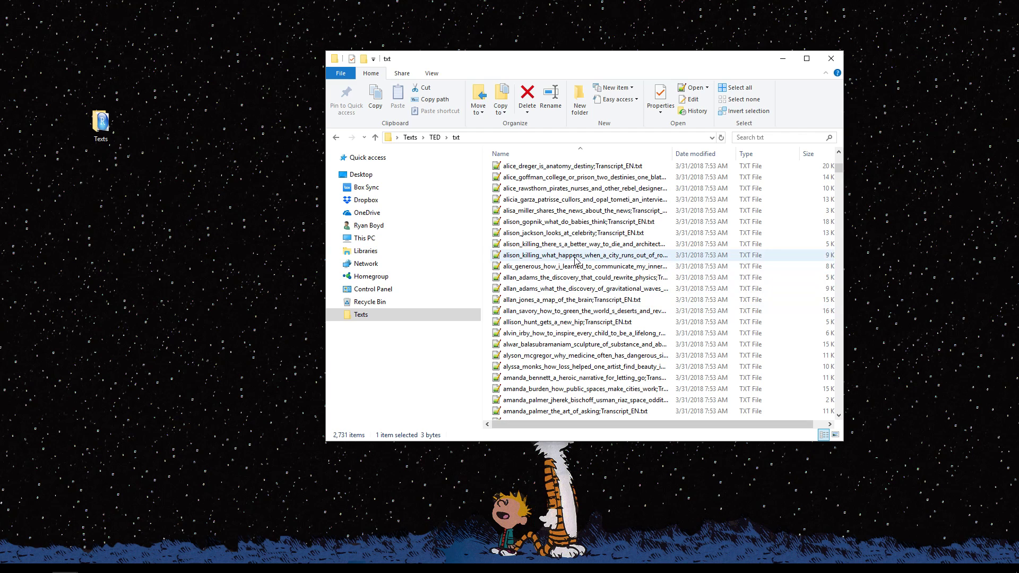
{"action": "scroll", "coordinate": [576, 260], "scroll_direction": "down", "scroll_amount": 5}
{"action": "left_click_drag", "start_coordinate": [840, 169], "coordinate": [811, 229]}
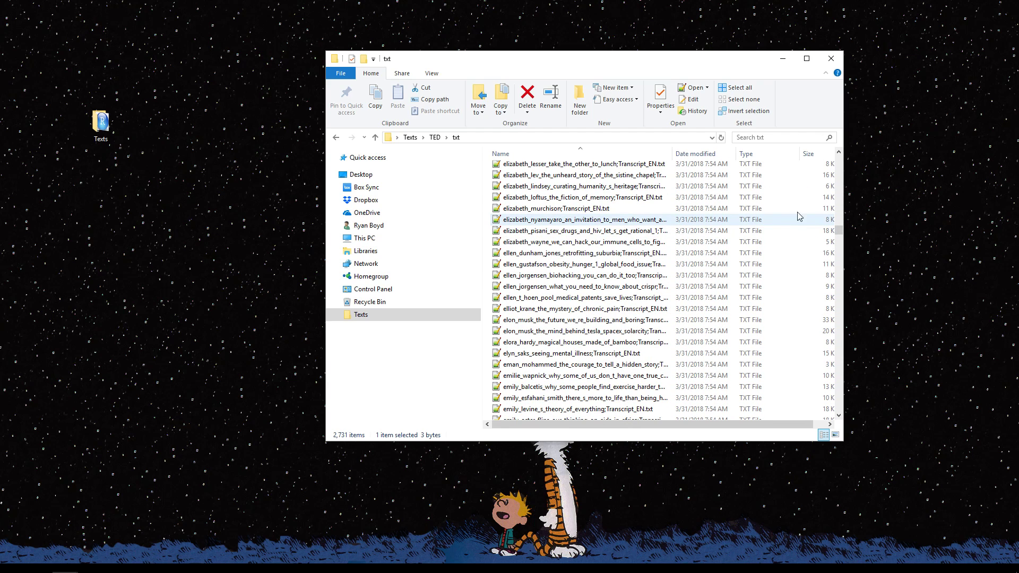
{"action": "left_click", "coordinate": [435, 138]}
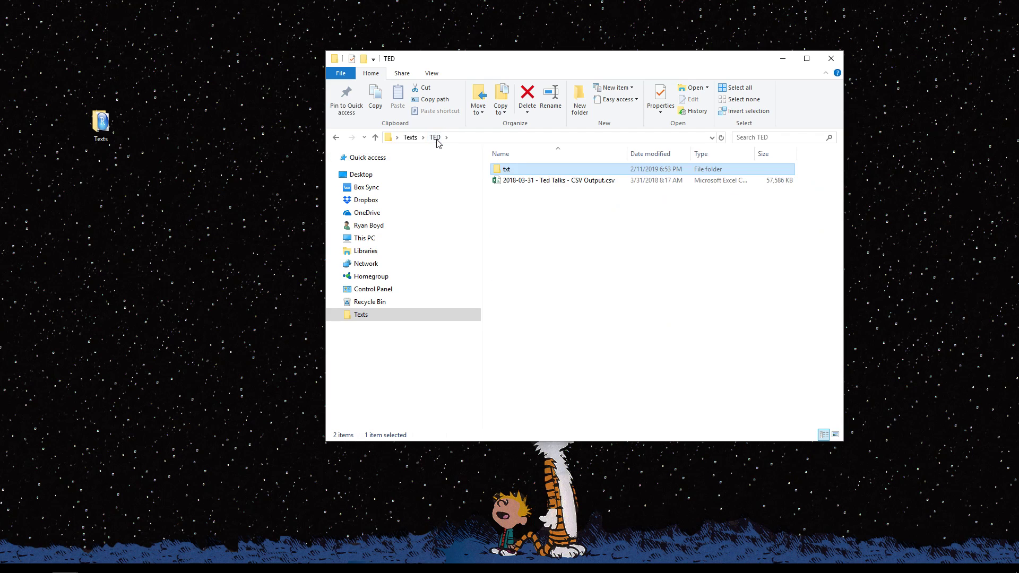
Step: Launch Meaning Extraction Helper, minimize the TED folder window and place the program window in the middle of the desktop
{"action": "left_click", "coordinate": [12, 562]}
{"action": "type", "text": "meh"}
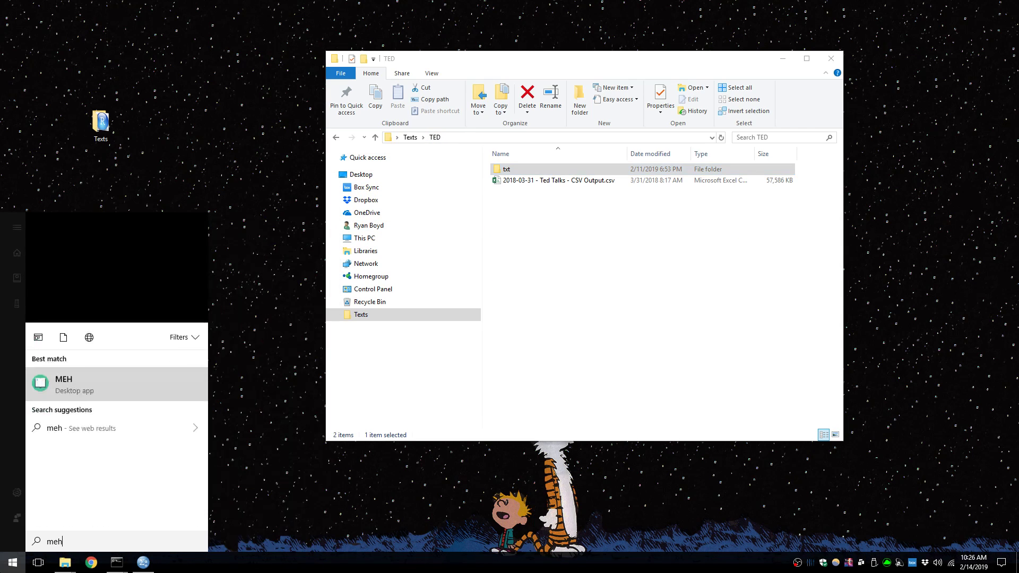
{"action": "key", "text": "Return"}
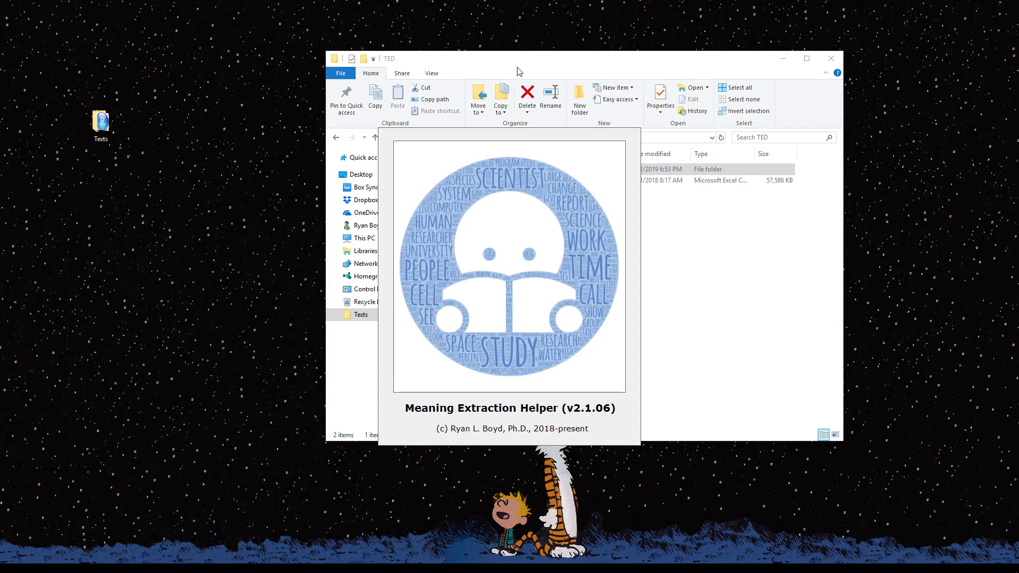
{"action": "left_click_drag", "start_coordinate": [519, 64], "coordinate": [249, 67]}
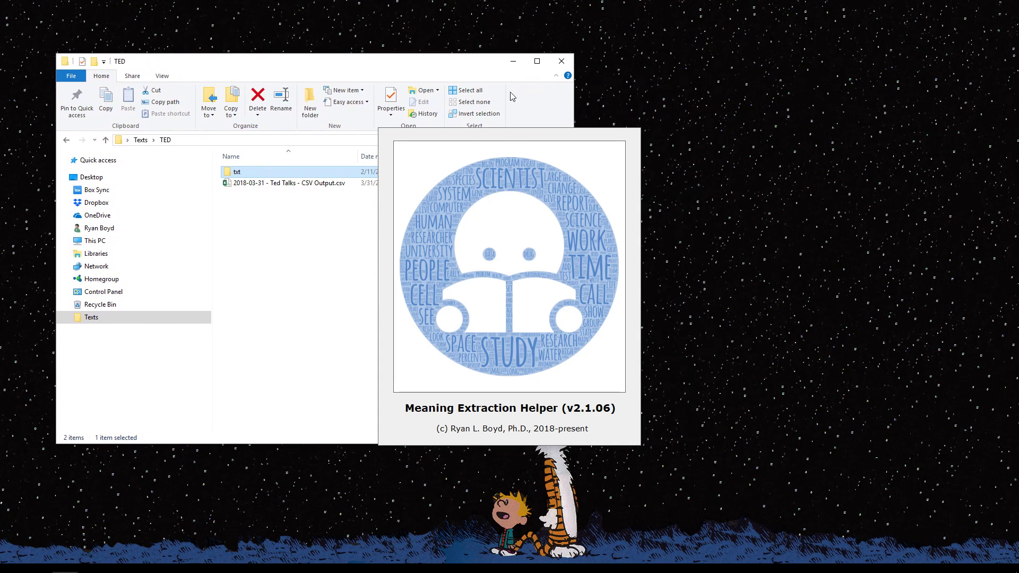
{"action": "left_click_drag", "start_coordinate": [495, 156], "coordinate": [728, 120]}
{"action": "left_click", "coordinate": [513, 61]}
{"action": "left_click_drag", "start_coordinate": [643, 115], "coordinate": [402, 110]}
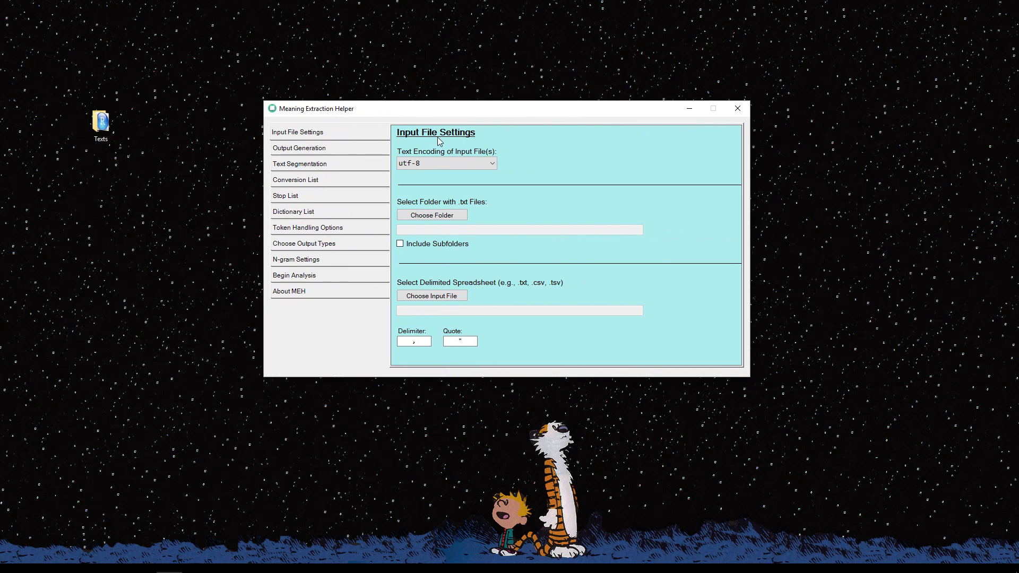
Step: Look through the settings pages in order, from Output Generation through N-gram Settings to Begin Analysis
{"action": "left_click", "coordinate": [300, 150]}
{"action": "left_click", "coordinate": [301, 166]}
{"action": "left_click", "coordinate": [301, 191]}
{"action": "left_click", "coordinate": [302, 211]}
{"action": "left_click", "coordinate": [304, 228]}
{"action": "left_click", "coordinate": [307, 244]}
{"action": "left_click", "coordinate": [307, 260]}
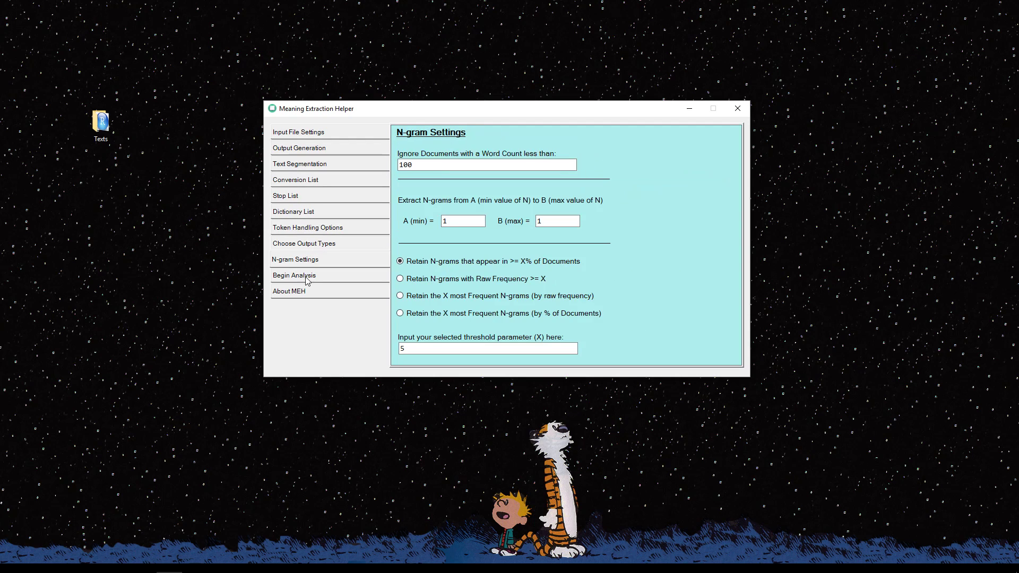
{"action": "left_click", "coordinate": [306, 277]}
Step: In the input file settings, choose the txt folder inside Texts\TED as the folder with .txt files
{"action": "left_click", "coordinate": [330, 135]}
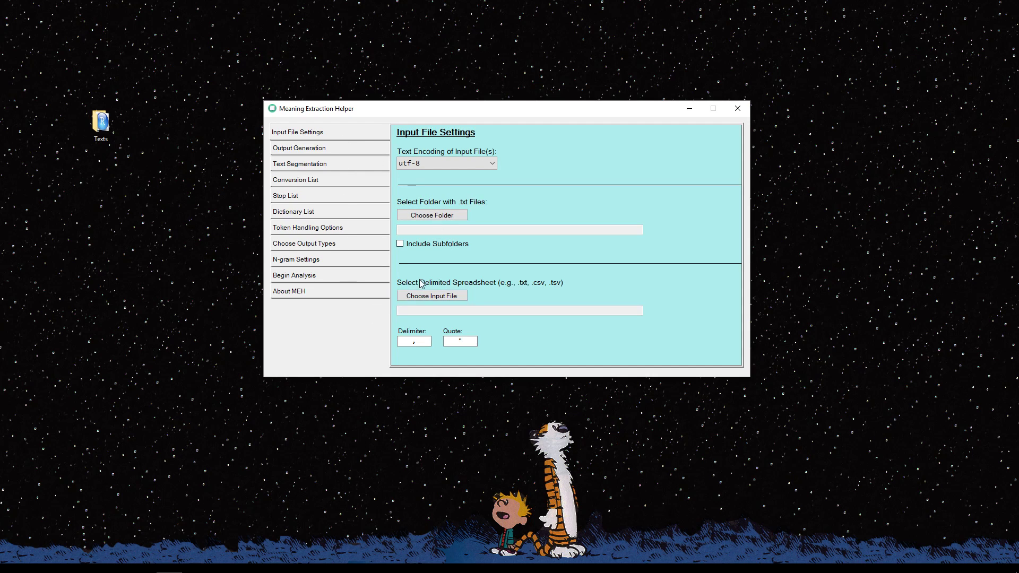
{"action": "left_click", "coordinate": [439, 217]}
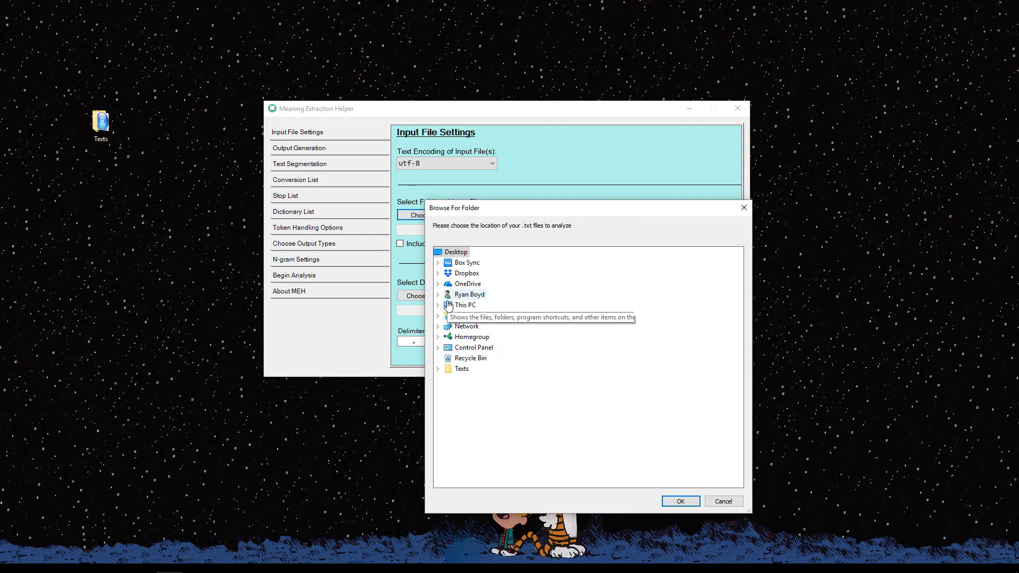
{"action": "left_click", "coordinate": [437, 369]}
{"action": "left_click", "coordinate": [447, 390]}
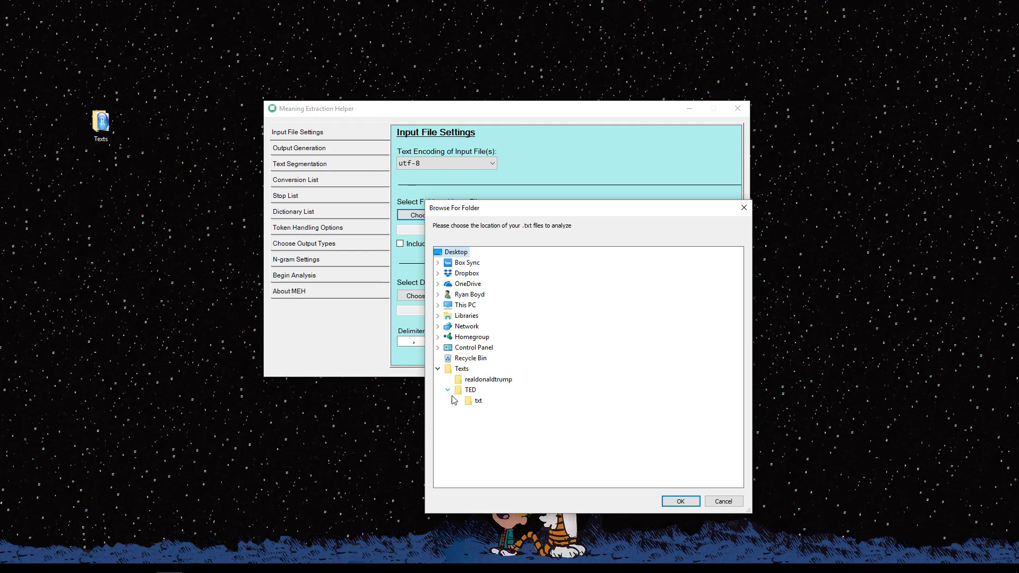
{"action": "left_click", "coordinate": [472, 403]}
{"action": "left_click", "coordinate": [676, 501]}
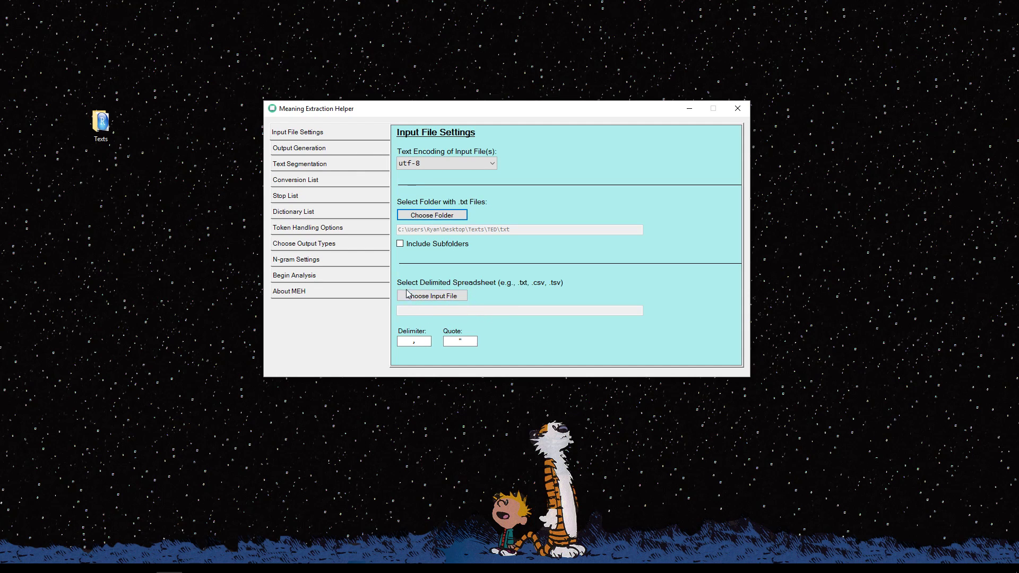
Step: Set the output location to the Texts folder on the desktop
{"action": "left_click", "coordinate": [345, 152]}
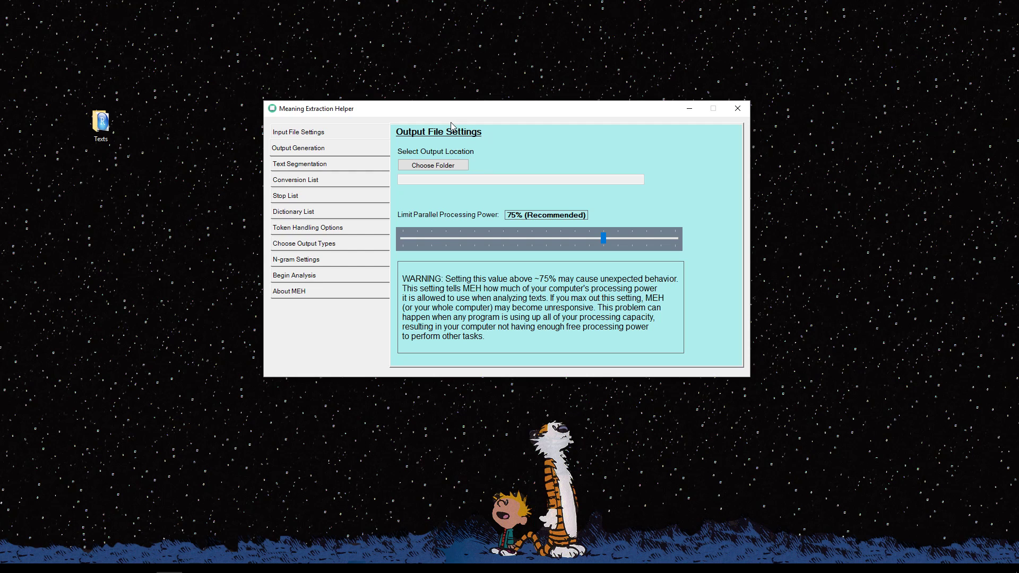
{"action": "left_click", "coordinate": [452, 164]}
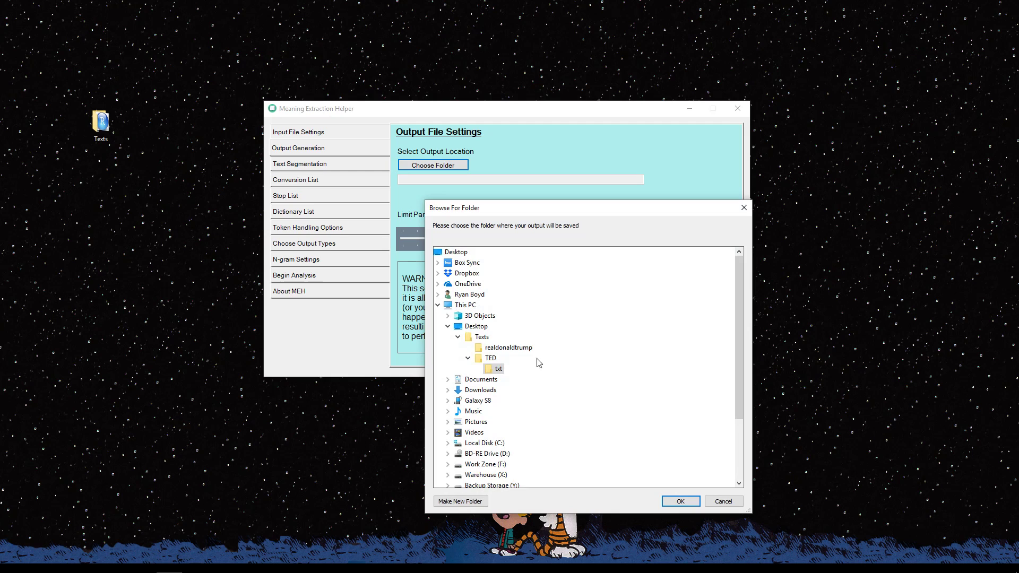
{"action": "left_click", "coordinate": [484, 340]}
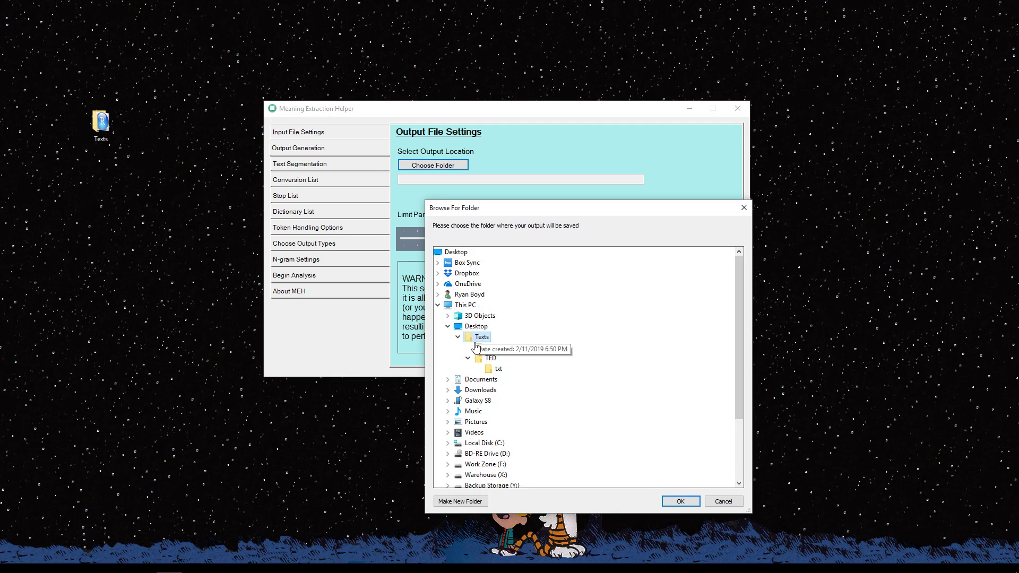
{"action": "left_click", "coordinate": [681, 501]}
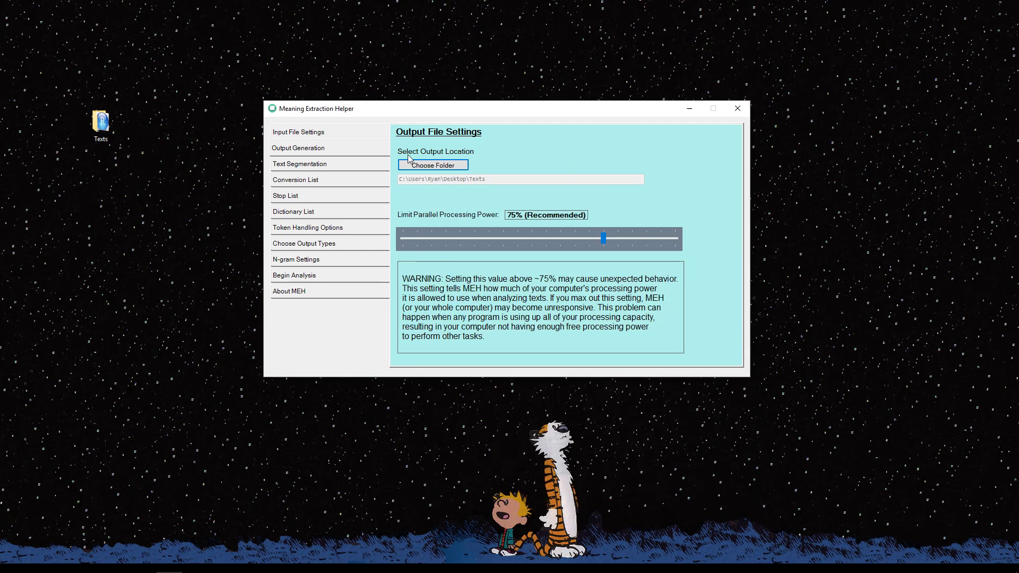
Step: Review the text segmentation options and the conversion list with its available languages, leaving the language at English
{"action": "left_click", "coordinate": [337, 168]}
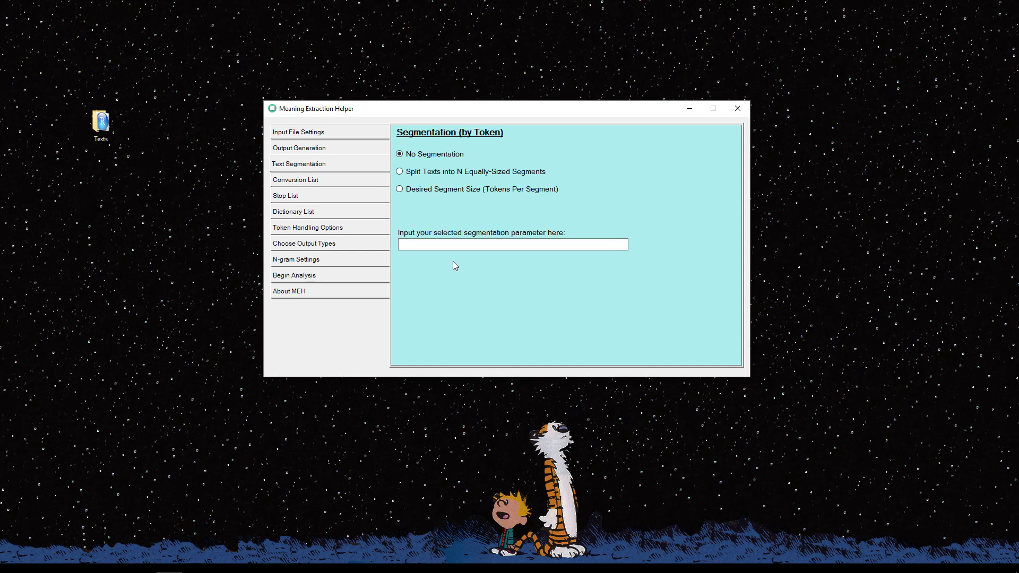
{"action": "left_click", "coordinate": [317, 181]}
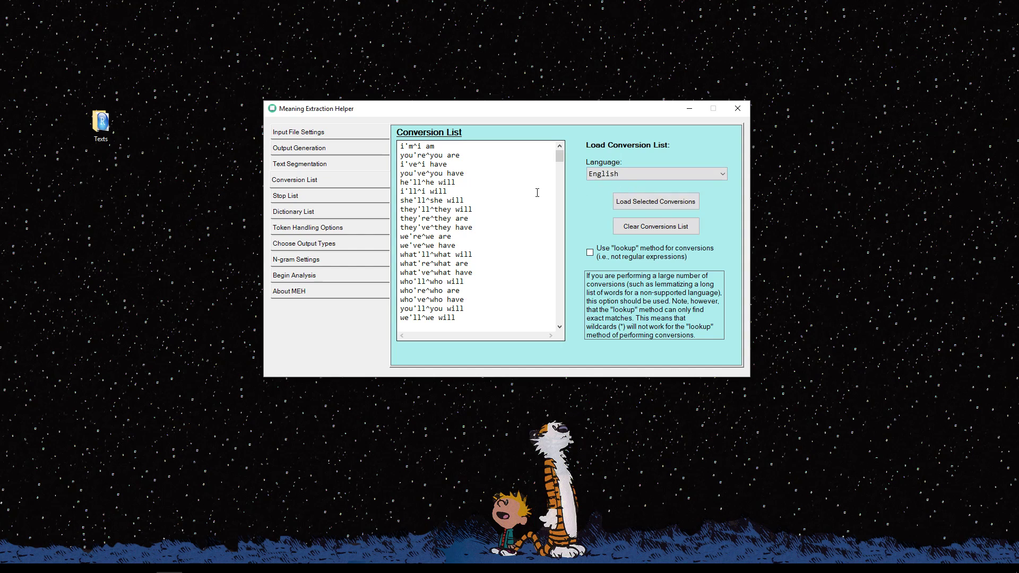
{"action": "left_click", "coordinate": [626, 173]}
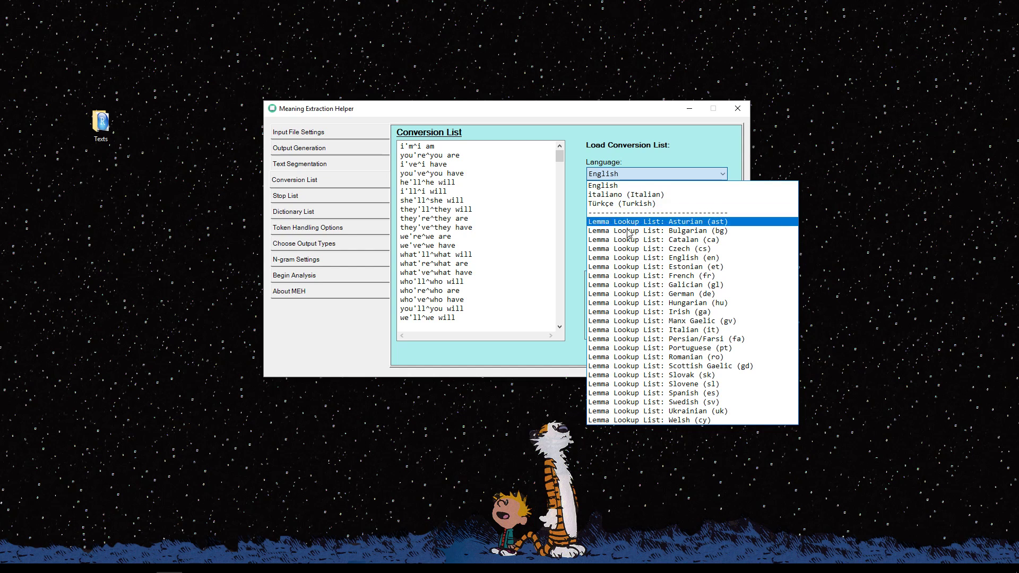
{"action": "left_click", "coordinate": [627, 171]}
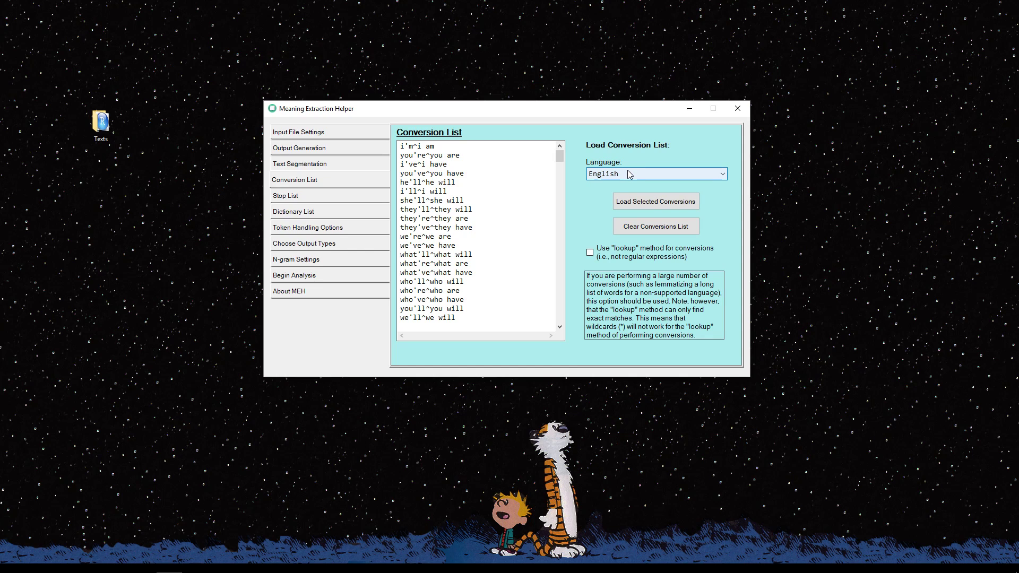
Step: Examine the English stop list, highlighting example words such as "come", "gadzooks" and "get"
{"action": "left_click", "coordinate": [301, 201]}
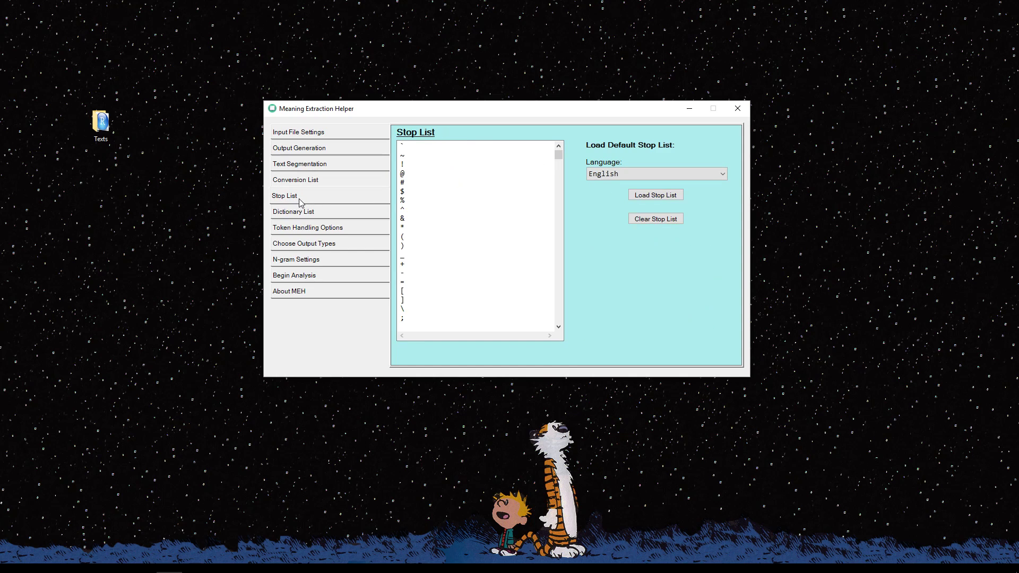
{"action": "left_click_drag", "start_coordinate": [561, 157], "coordinate": [562, 173]}
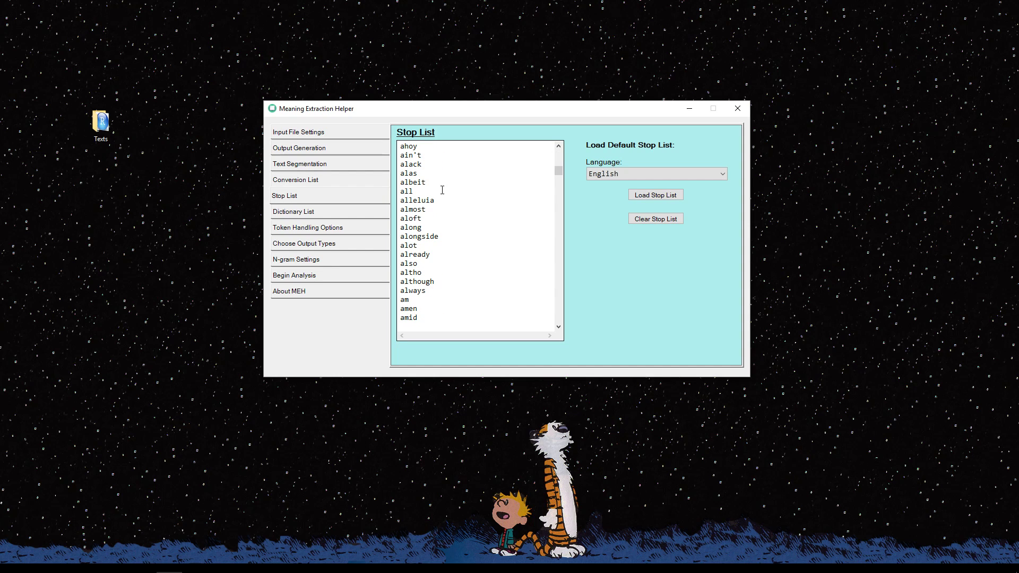
{"action": "left_click_drag", "start_coordinate": [561, 177], "coordinate": [559, 193]}
{"action": "double_click", "coordinate": [422, 211]}
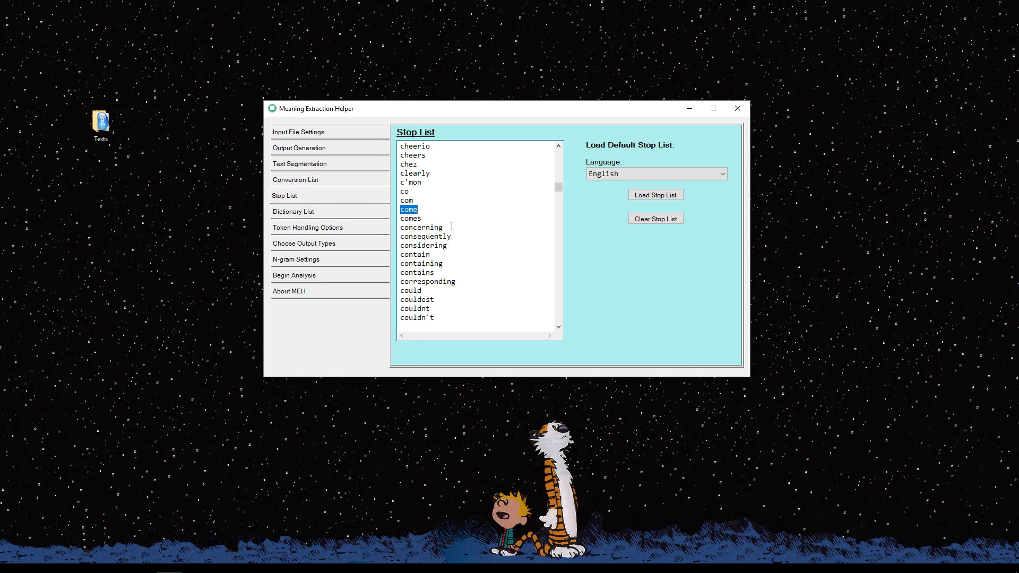
{"action": "scroll", "coordinate": [452, 233], "scroll_direction": "down", "scroll_amount": 5}
{"action": "left_click_drag", "start_coordinate": [559, 192], "coordinate": [558, 205]}
{"action": "double_click", "coordinate": [436, 202]}
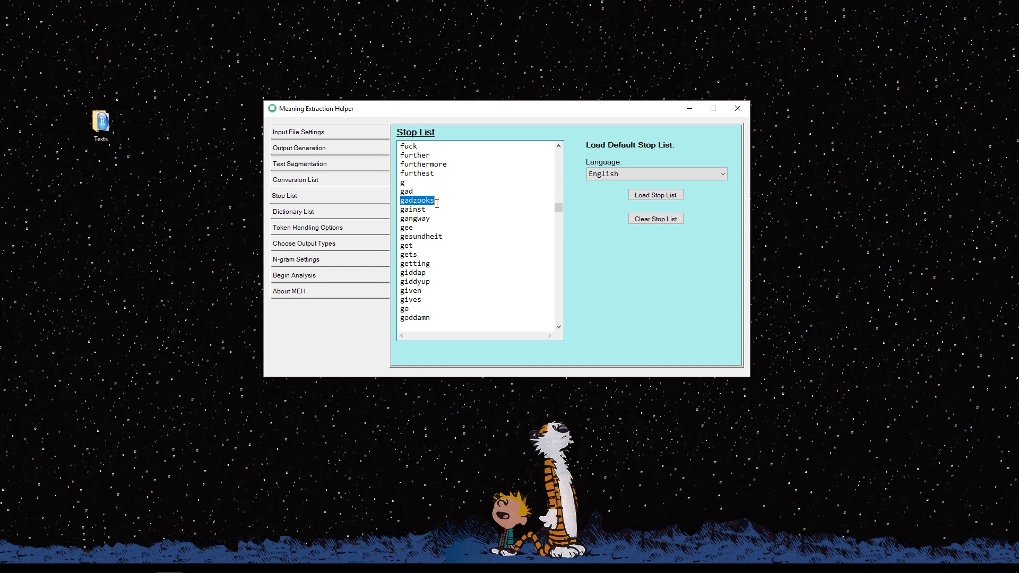
{"action": "double_click", "coordinate": [413, 247]}
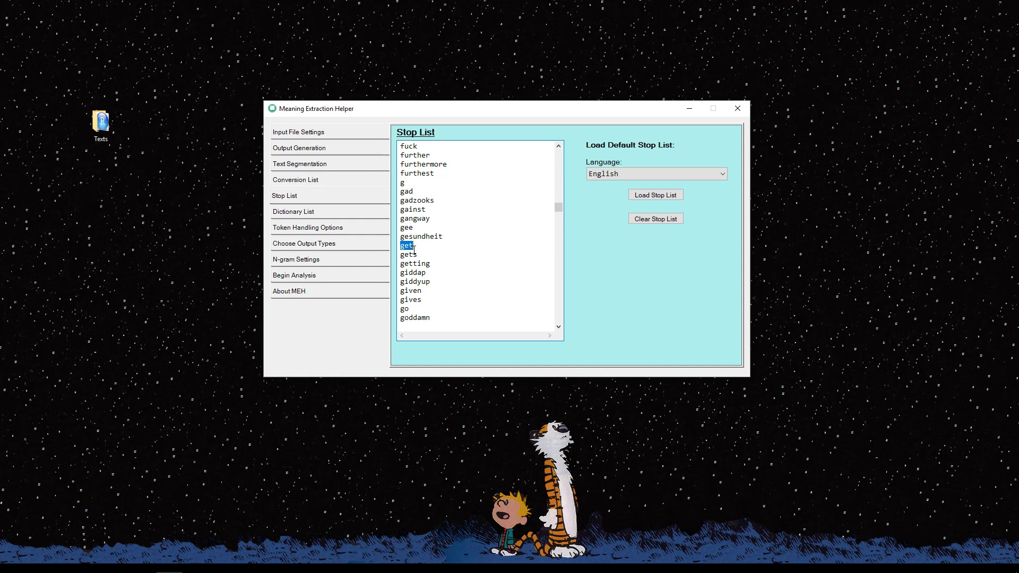
{"action": "left_click", "coordinate": [453, 277]}
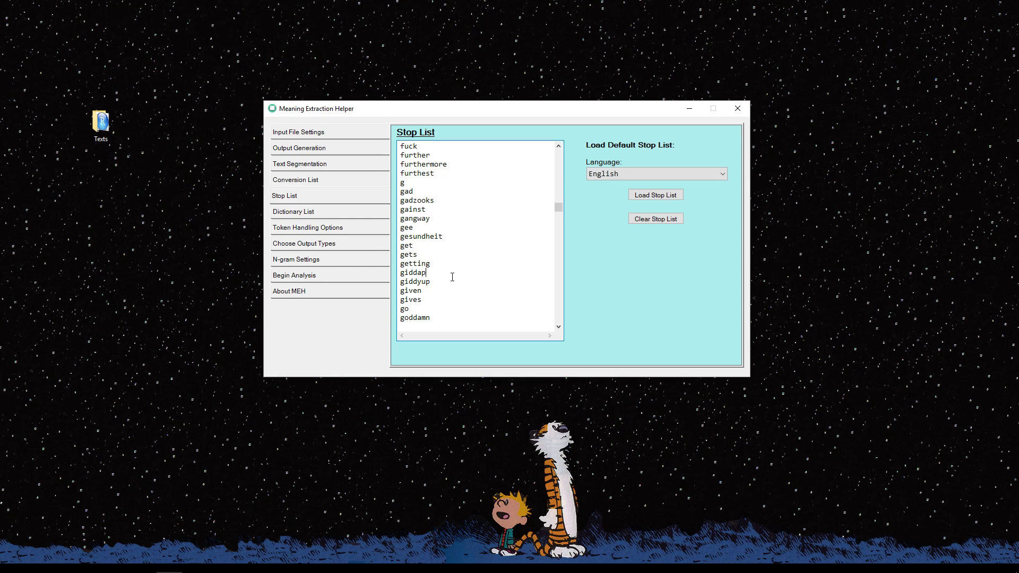
Step: Review the Dictionary List page and the token handling options, including the languages offered for automated lemmatization
{"action": "left_click", "coordinate": [312, 213]}
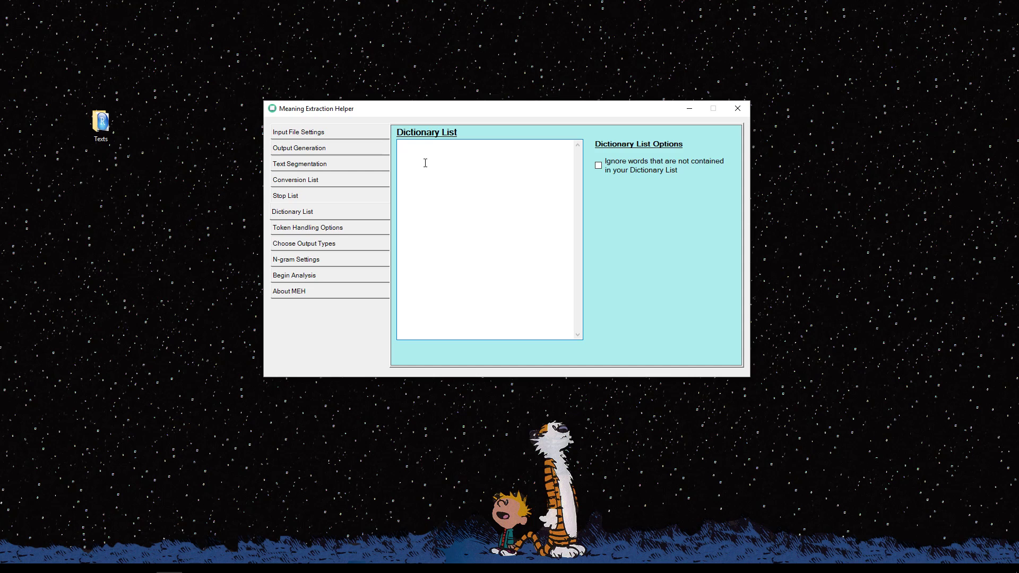
{"action": "left_click", "coordinate": [353, 233]}
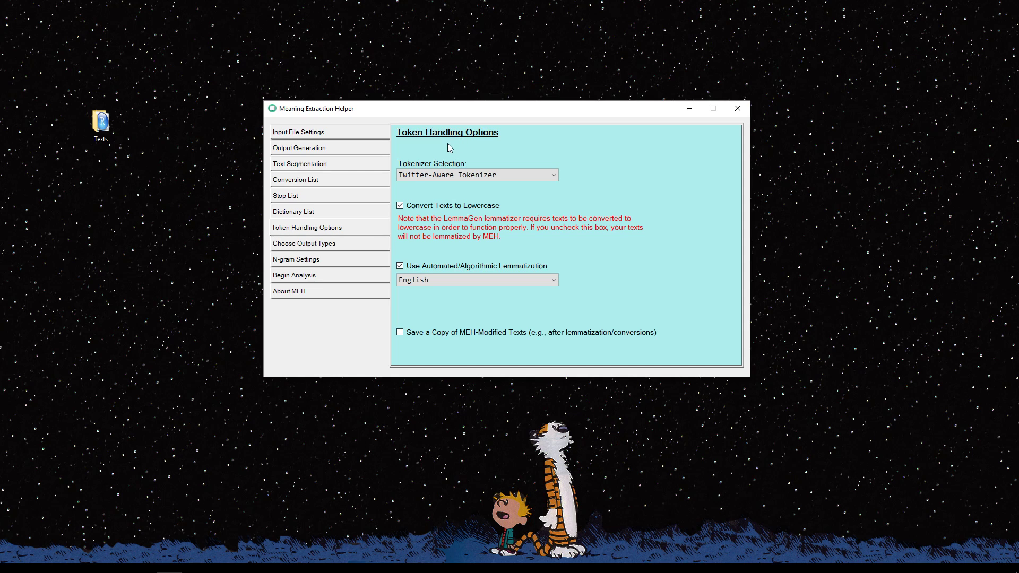
{"action": "left_click", "coordinate": [457, 282]}
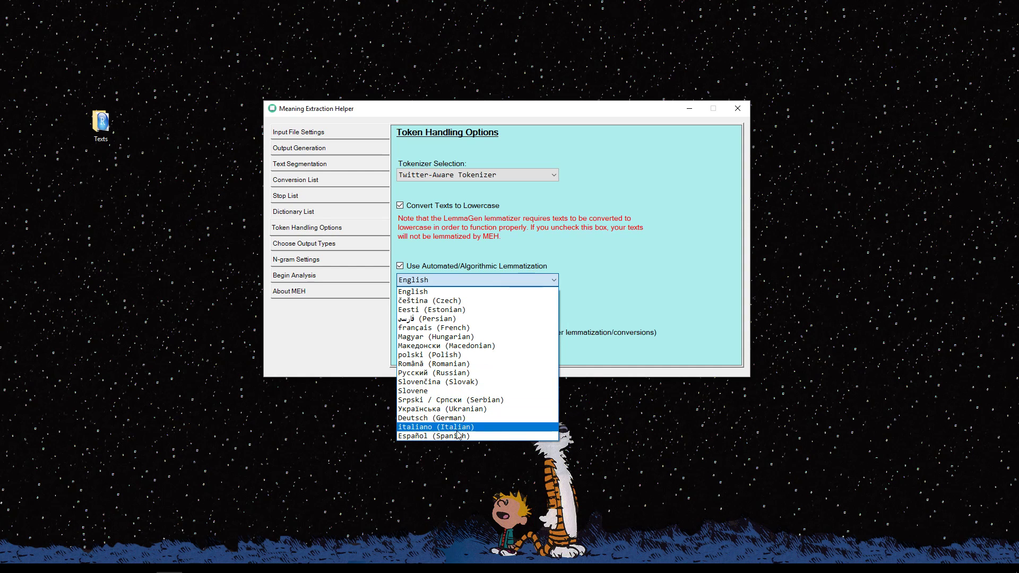
{"action": "left_click", "coordinate": [628, 260]}
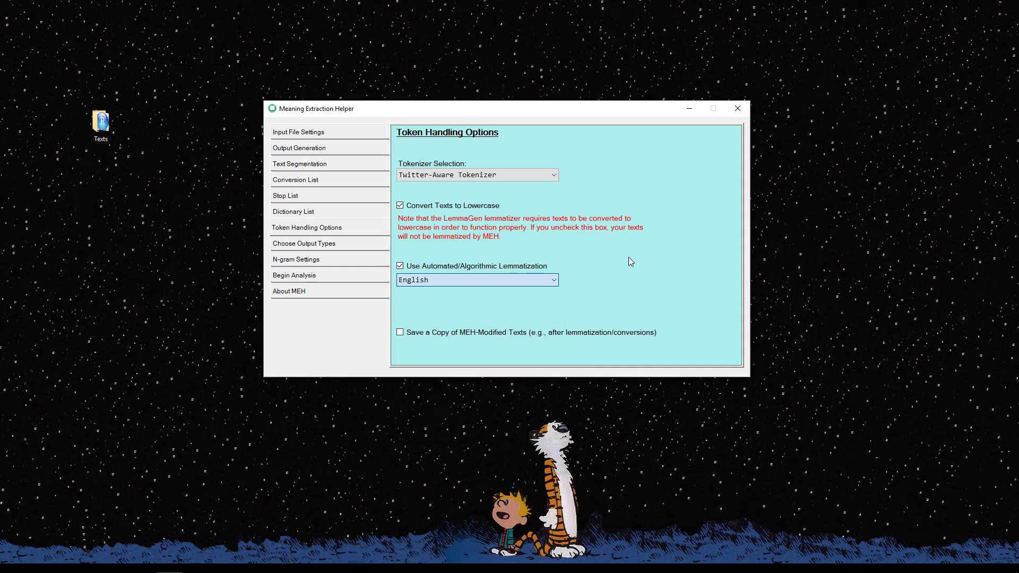
Step: Include the Raw Count (Sum) Document by Term Matrix in the output types, and review the N-gram settings
{"action": "left_click", "coordinate": [311, 246]}
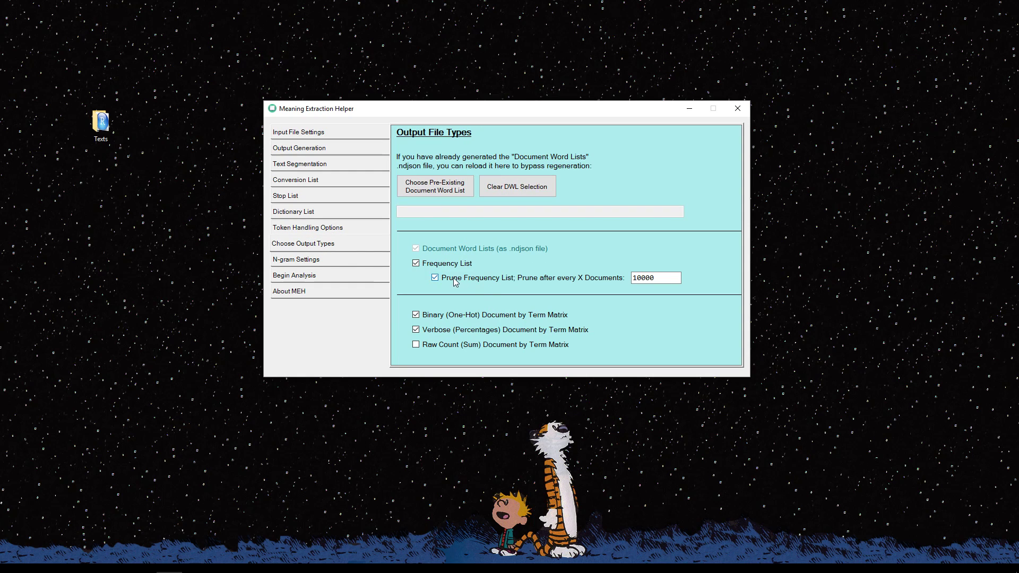
{"action": "left_click", "coordinate": [416, 345]}
{"action": "left_click", "coordinate": [329, 261]}
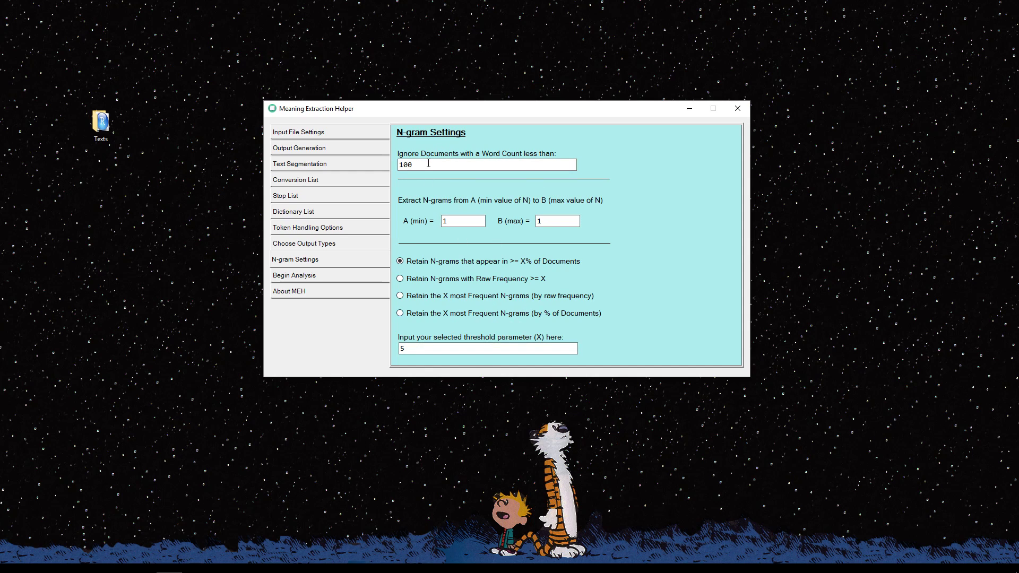
Step: Recheck the chosen input folder and output location, and return to the Begin Analysis page
{"action": "left_click", "coordinate": [328, 280]}
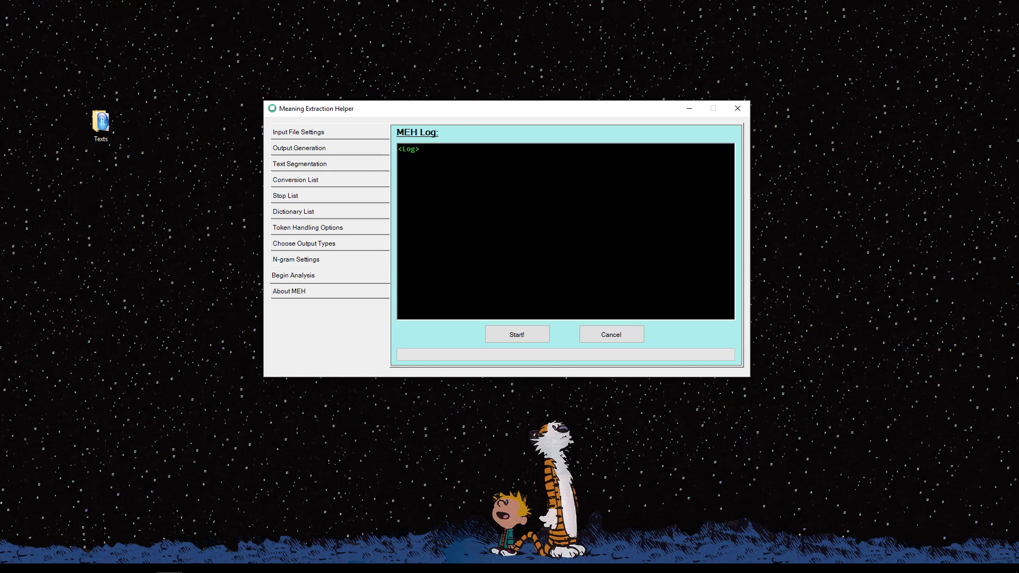
{"action": "left_click", "coordinate": [347, 133]}
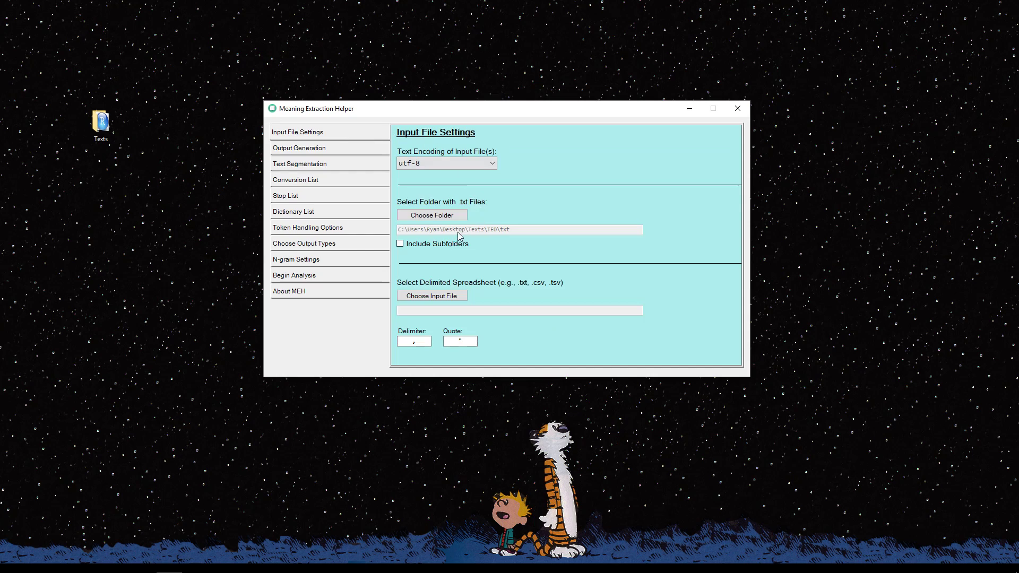
{"action": "left_click", "coordinate": [308, 152]}
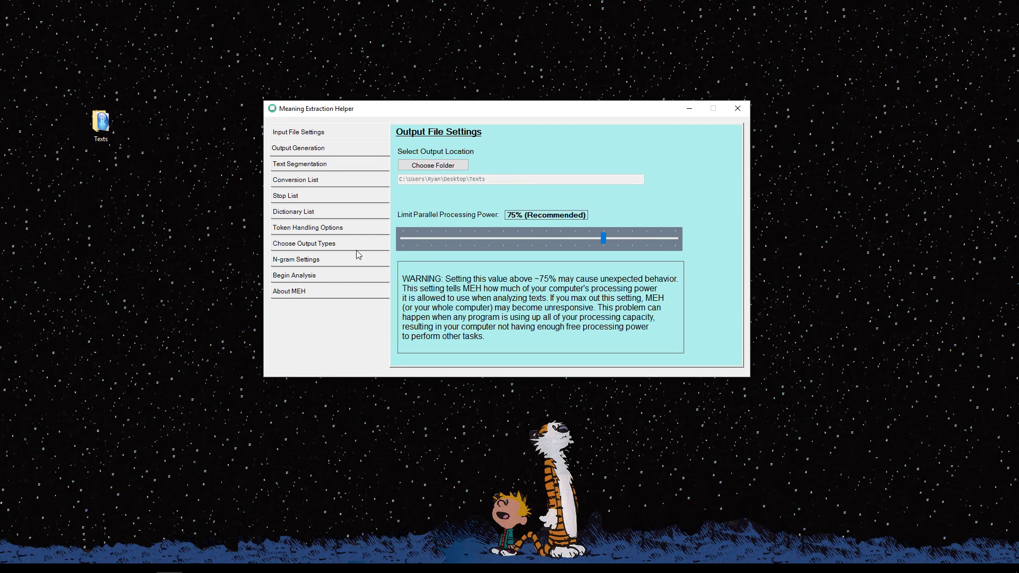
{"action": "left_click", "coordinate": [334, 280]}
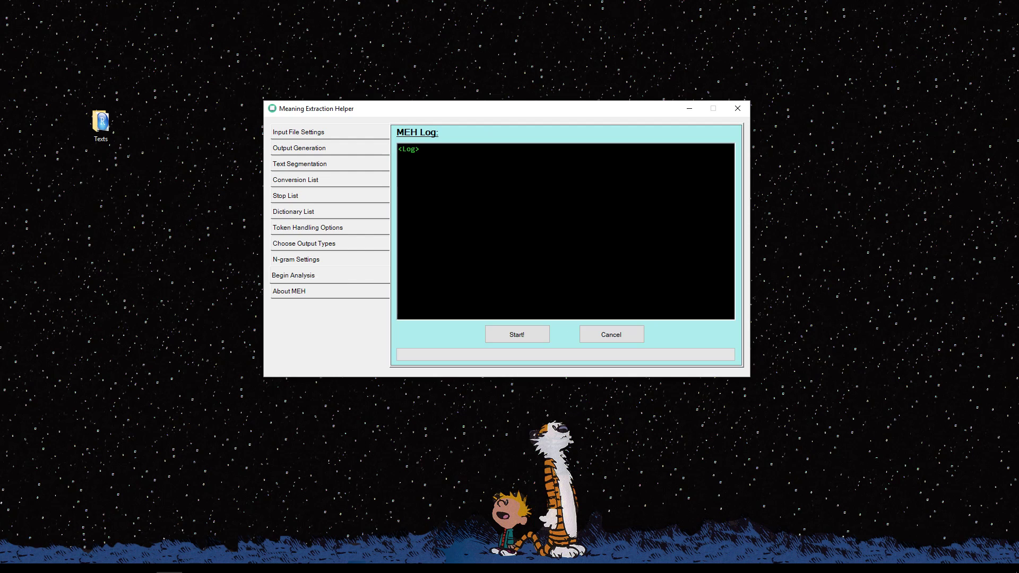
Step: Move the Meaning Extraction Helper window aside, open the Texts folder from the desktop and shrink its window to show both
{"action": "left_click_drag", "start_coordinate": [444, 114], "coordinate": [562, 111]}
{"action": "double_click", "coordinate": [100, 123]}
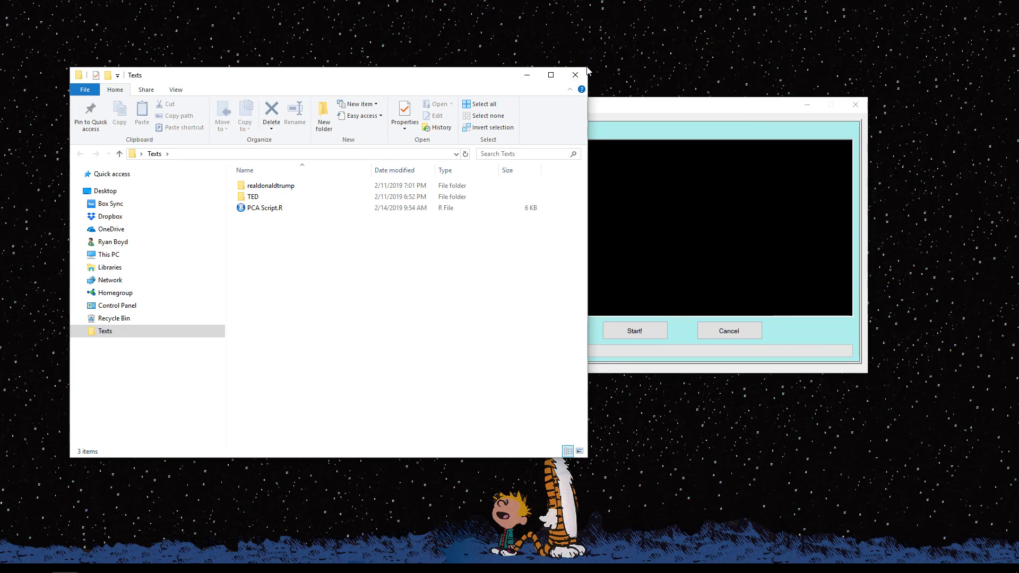
{"action": "left_click_drag", "start_coordinate": [587, 66], "coordinate": [439, 107]}
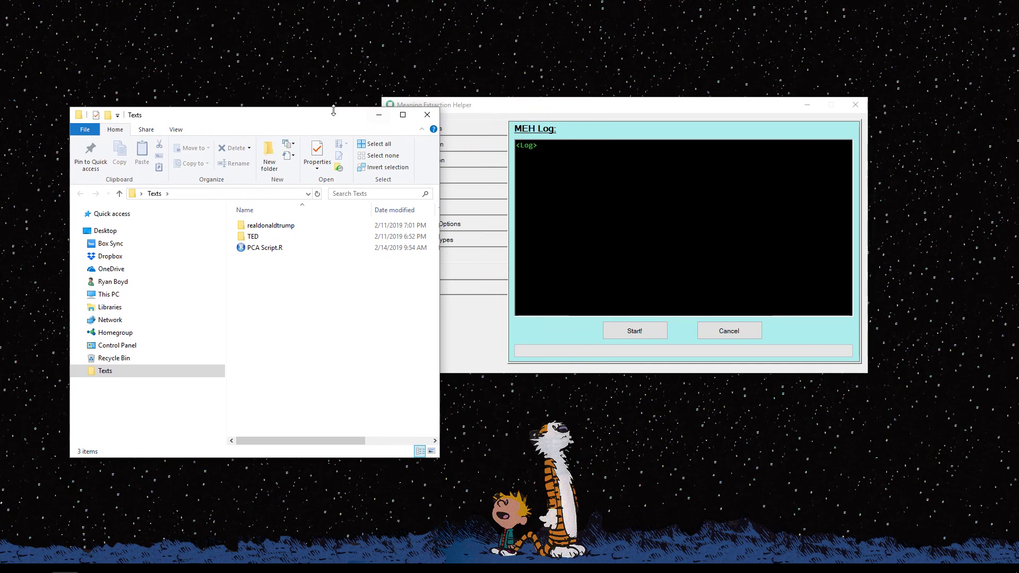
Step: Move the Texts folder window clear of the Meaning Extraction Helper window and start the analysis
{"action": "left_click_drag", "start_coordinate": [303, 123], "coordinate": [259, 42]}
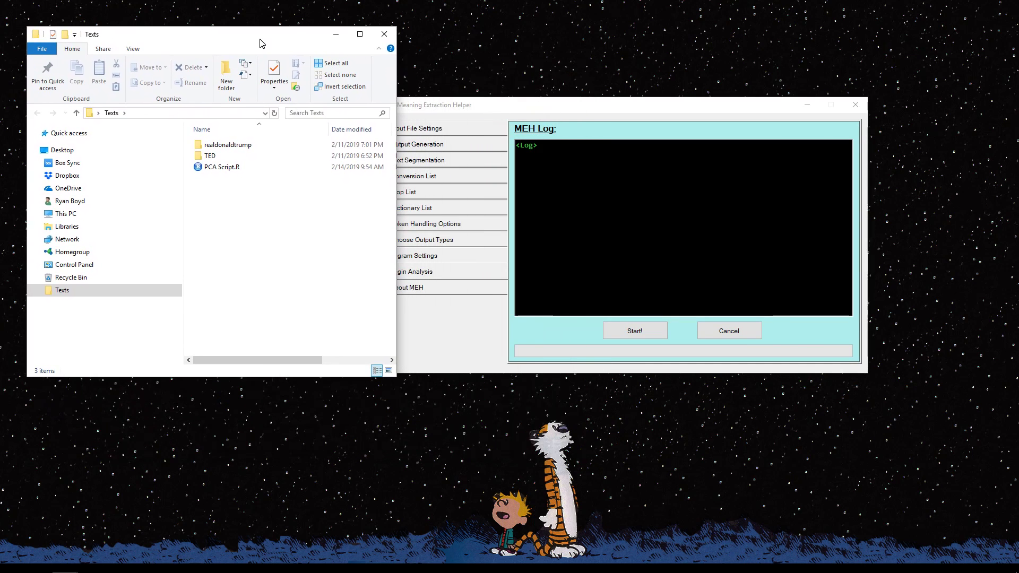
{"action": "left_click", "coordinate": [650, 331]}
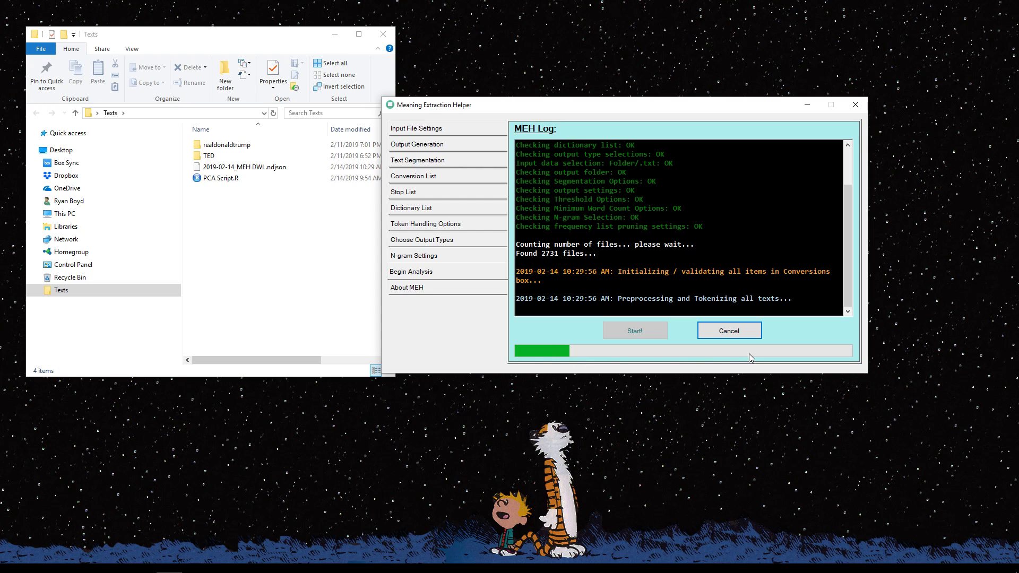
Step: Open 2019-02-14_MEH DWL.ndjson from the Texts folder in Notepad++ and examine the first record's file name, number and token entries
{"action": "right_click", "coordinate": [242, 167]}
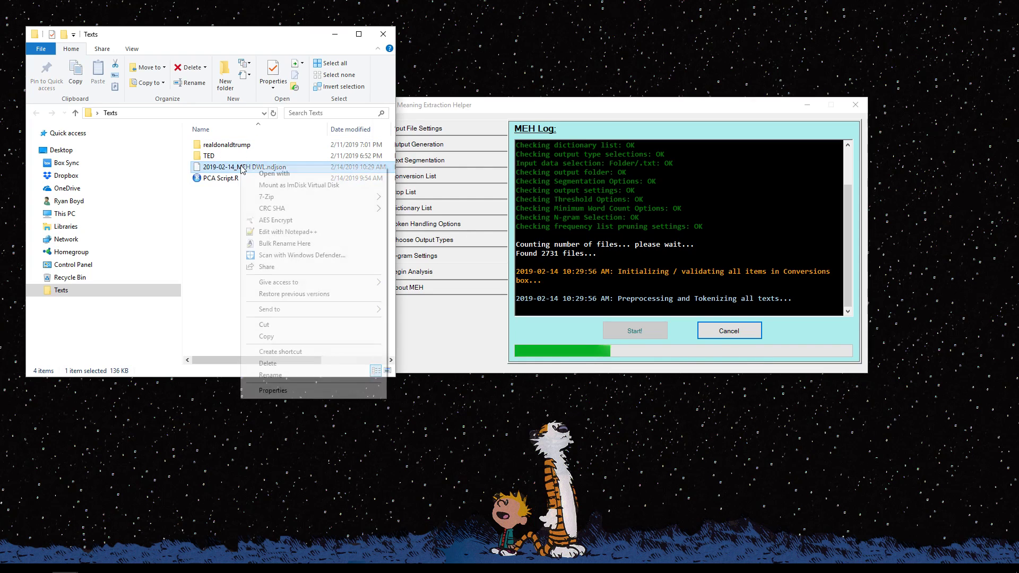
{"action": "left_click", "coordinate": [218, 217]}
{"action": "left_click", "coordinate": [277, 168]}
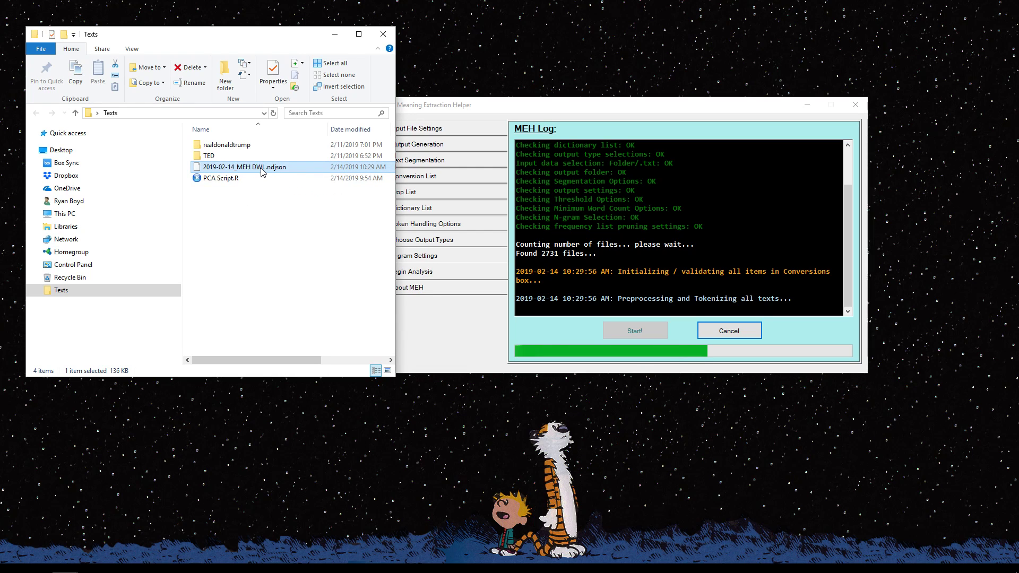
{"action": "right_click", "coordinate": [261, 170]}
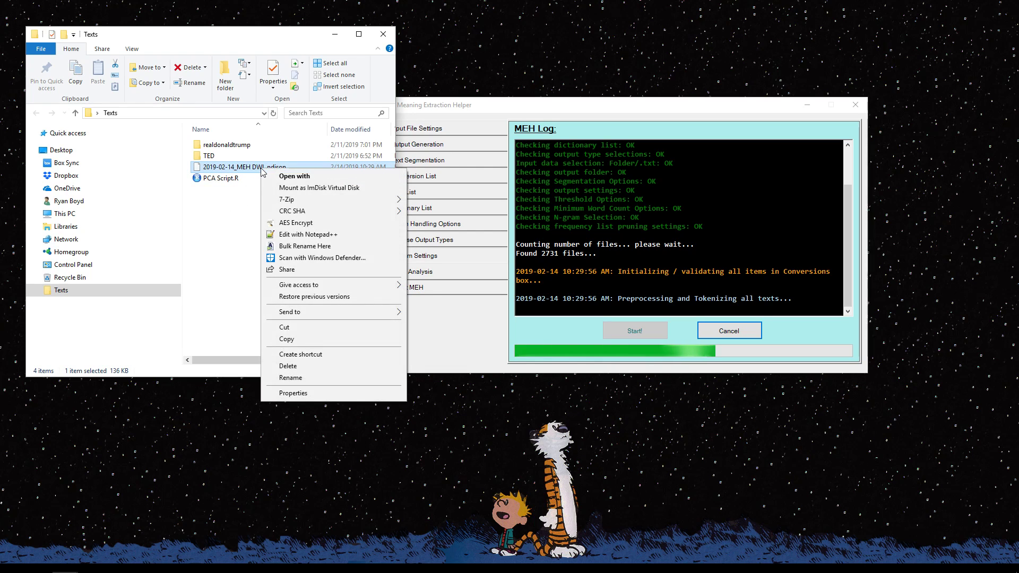
{"action": "left_click", "coordinate": [314, 235]}
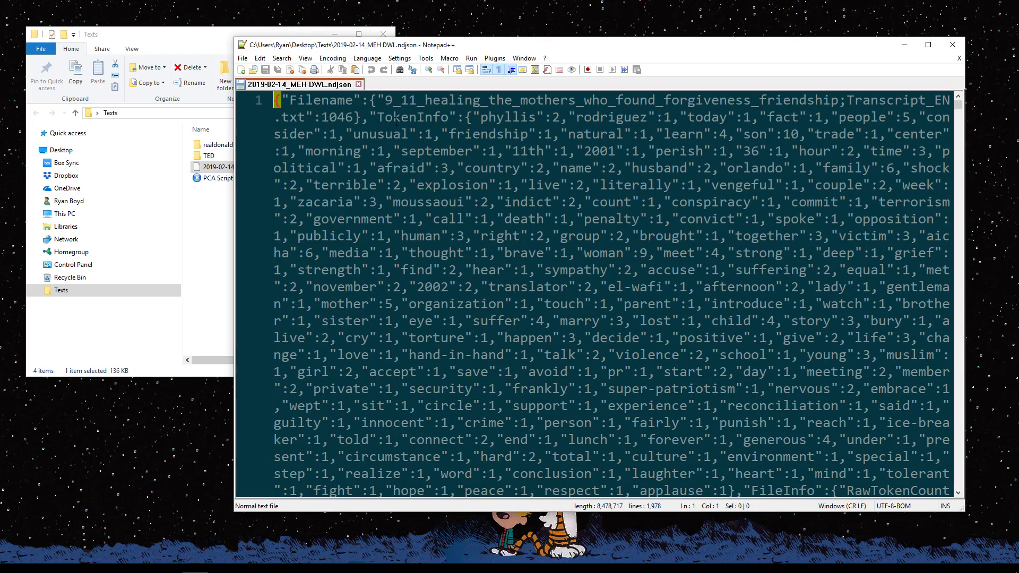
{"action": "left_click", "coordinate": [370, 101]}
{"action": "left_click", "coordinate": [441, 101]}
{"action": "left_click_drag", "start_coordinate": [388, 101], "coordinate": [353, 118]}
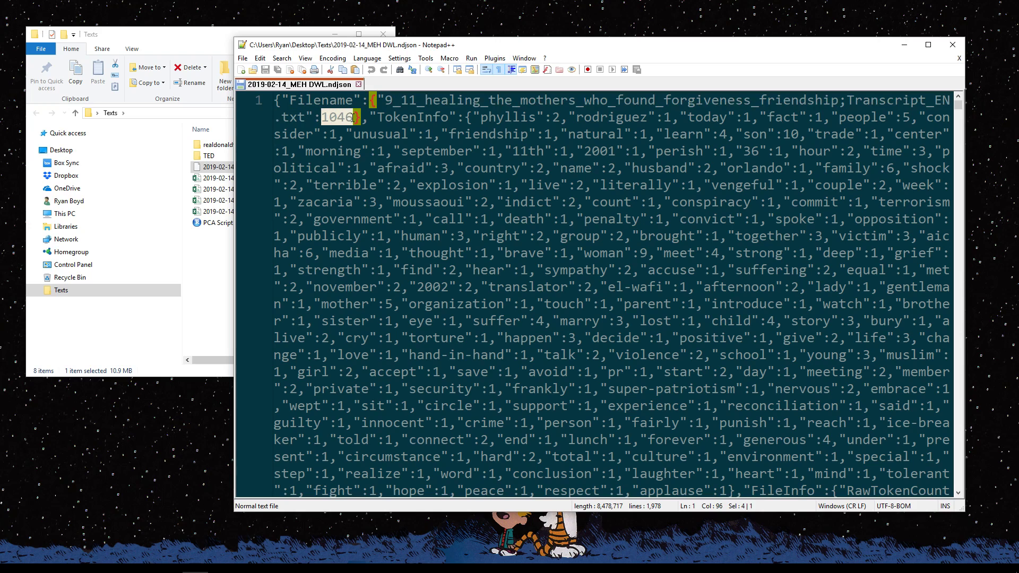
{"action": "left_click", "coordinate": [544, 118]}
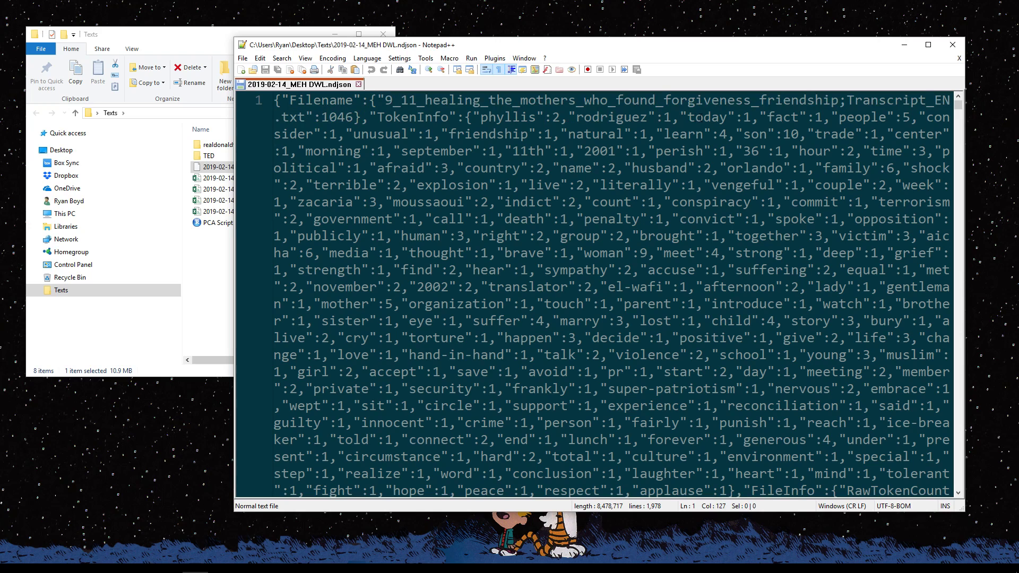
Step: Turn off word wrap and look through the records line by line before closing Notepad++
{"action": "left_click", "coordinate": [332, 58]}
{"action": "mouse_move", "coordinate": [307, 60]}
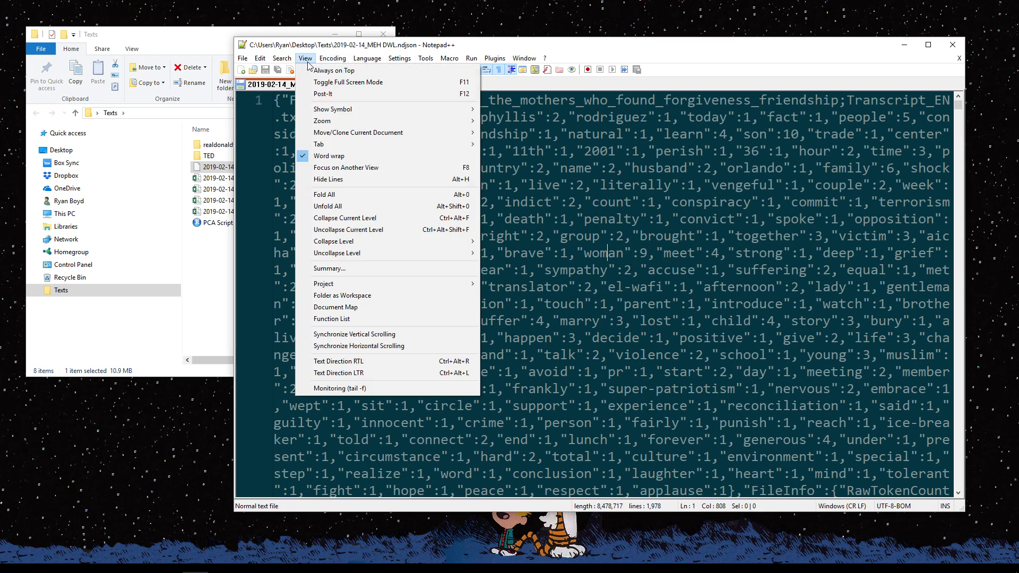
{"action": "left_click", "coordinate": [339, 157]}
{"action": "left_click", "coordinate": [345, 118]}
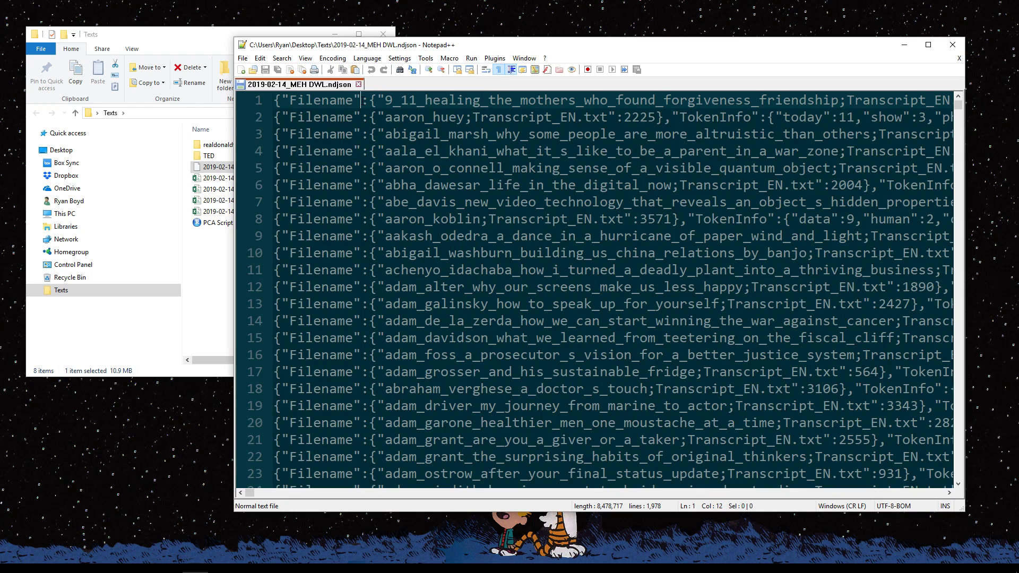
{"action": "left_click", "coordinate": [345, 168]}
{"action": "left_click", "coordinate": [344, 254]}
{"action": "scroll", "coordinate": [347, 254], "scroll_direction": "down", "scroll_amount": 8}
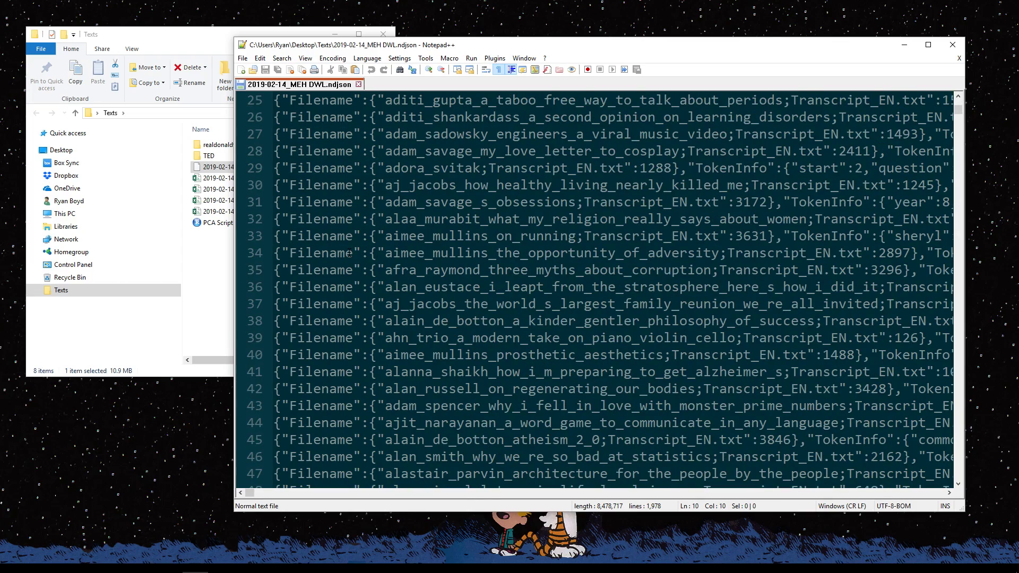
{"action": "scroll", "coordinate": [349, 253], "scroll_direction": "down", "scroll_amount": 17}
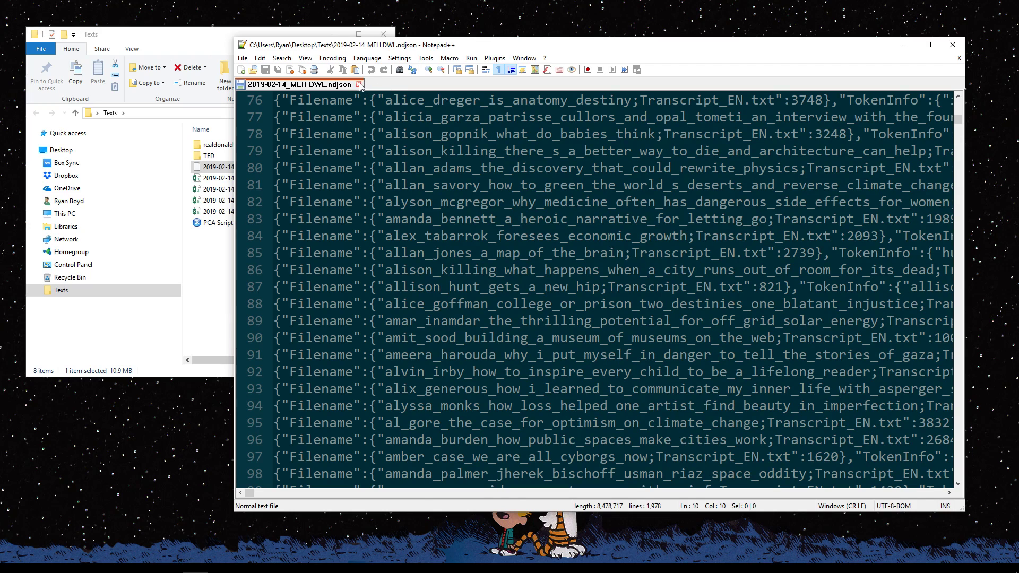
{"action": "left_click", "coordinate": [953, 45]}
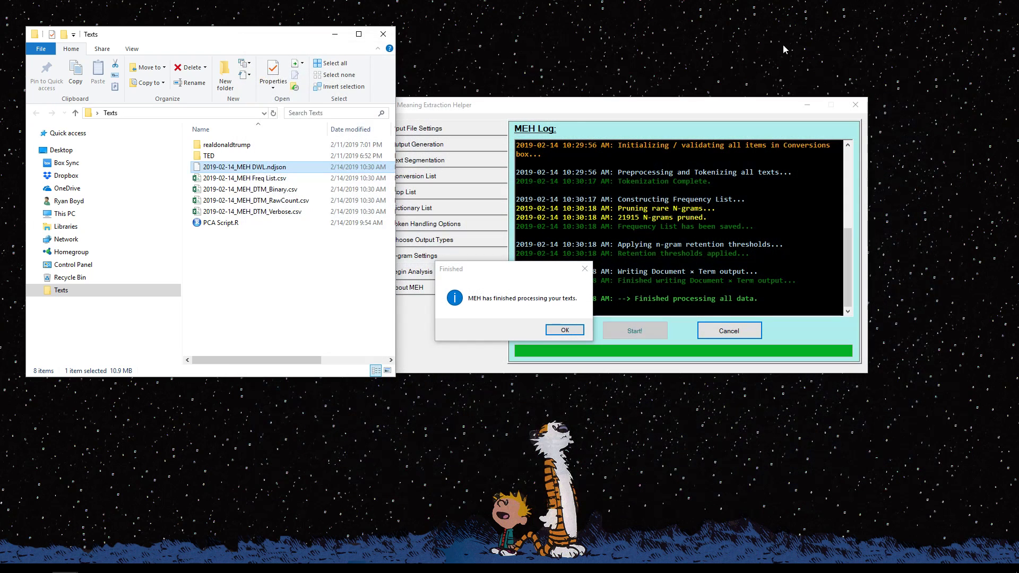
Step: Dismiss the Finished message and widen the Texts window to show the file type and size columns
{"action": "left_click_drag", "start_coordinate": [515, 269], "coordinate": [613, 166]}
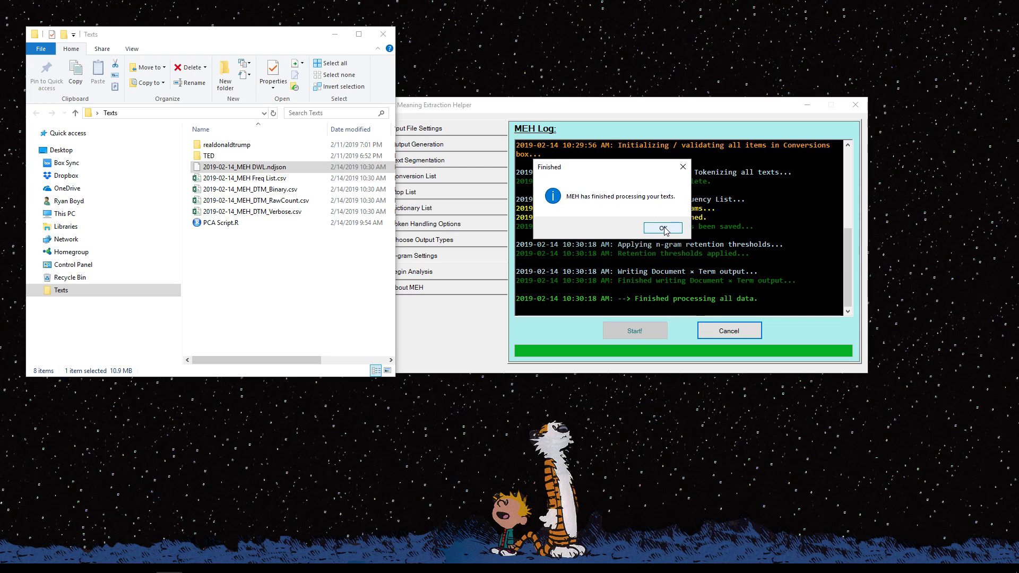
{"action": "left_click_drag", "start_coordinate": [608, 165], "coordinate": [605, 254]}
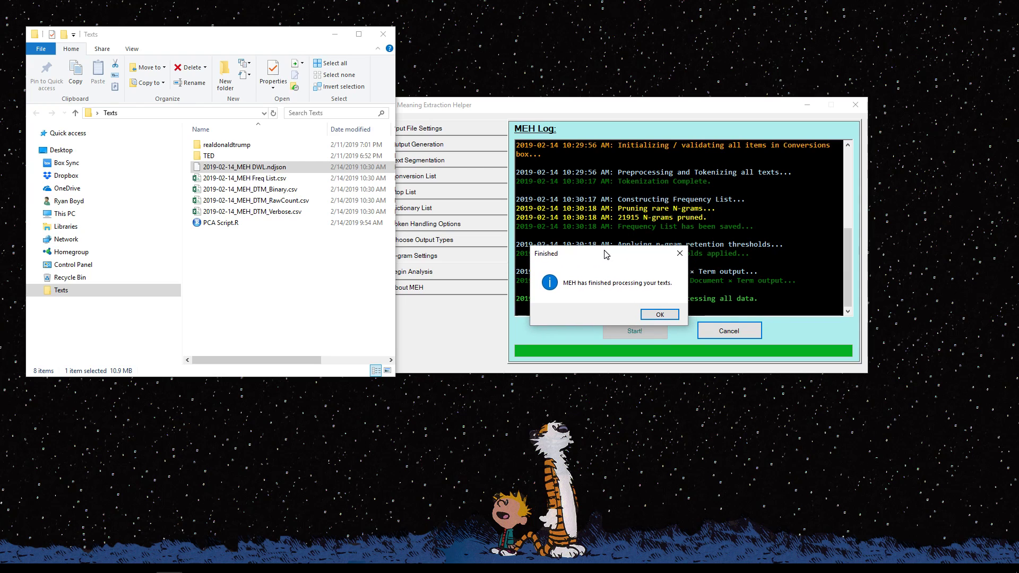
{"action": "left_click", "coordinate": [660, 314]}
{"action": "left_click_drag", "start_coordinate": [398, 93], "coordinate": [520, 93]}
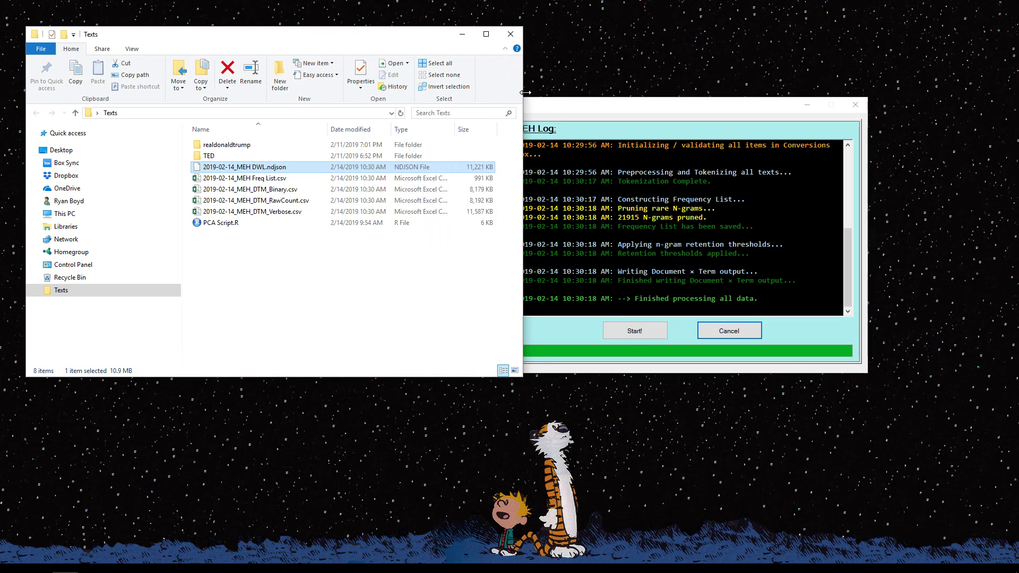
Step: Select the Binary, RawCount and Verbose DTM files together, and open 2019-02-14_MEH Freq List.csv in Excel
{"action": "left_click", "coordinate": [279, 179]}
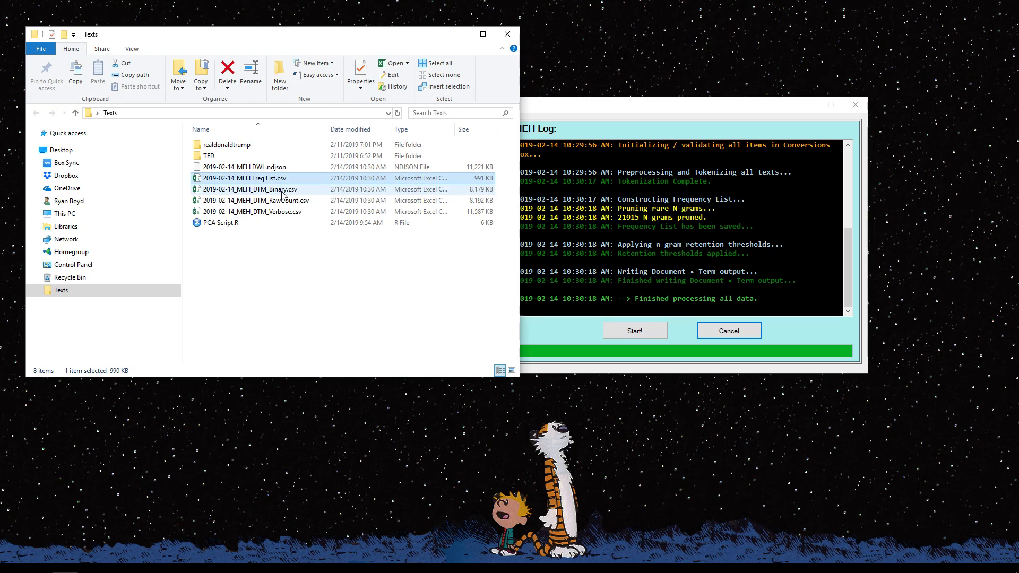
{"action": "left_click", "coordinate": [283, 196]}
{"action": "left_click", "coordinate": [287, 211], "text": "shift"}
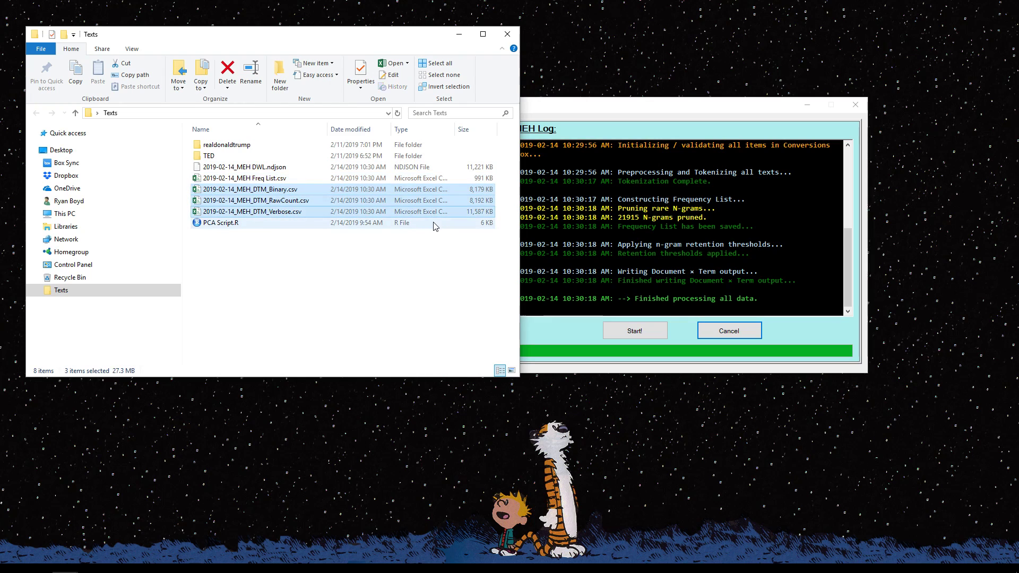
{"action": "left_click", "coordinate": [256, 181]}
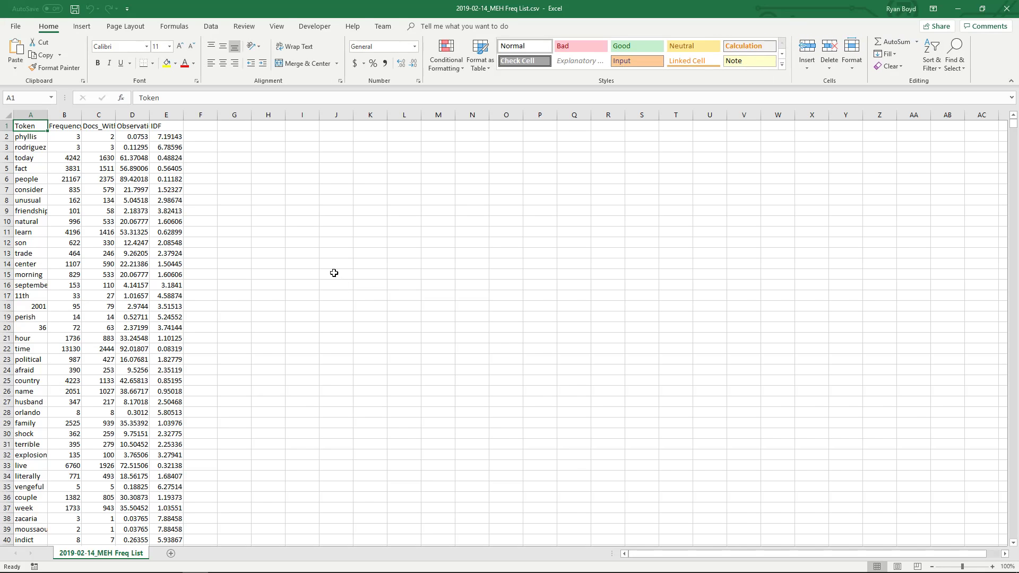
Step: Sort the token list by the Frequency column from largest to smallest
{"action": "left_click", "coordinate": [37, 137]}
{"action": "left_click", "coordinate": [63, 137]}
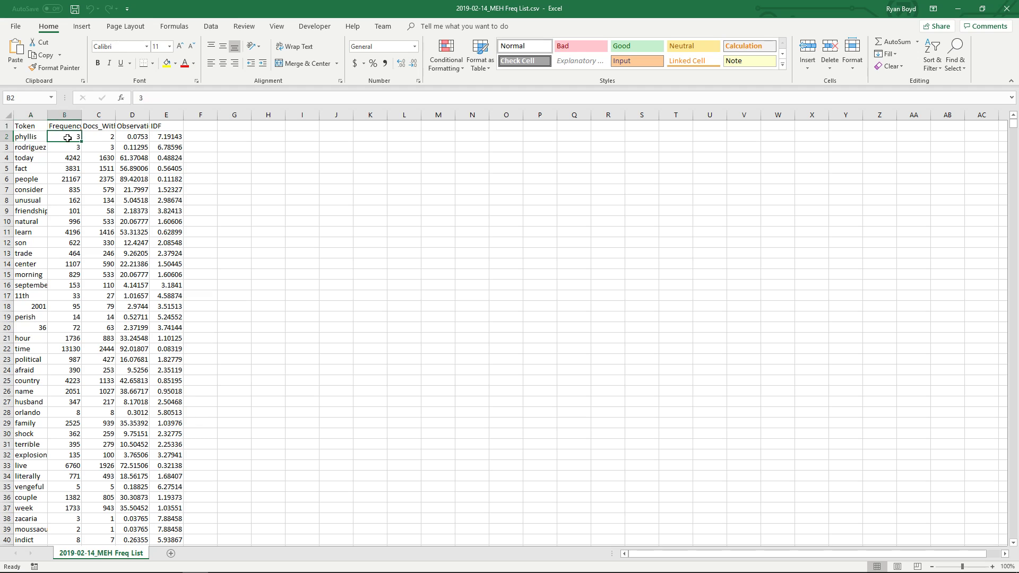
{"action": "left_click", "coordinate": [212, 26]}
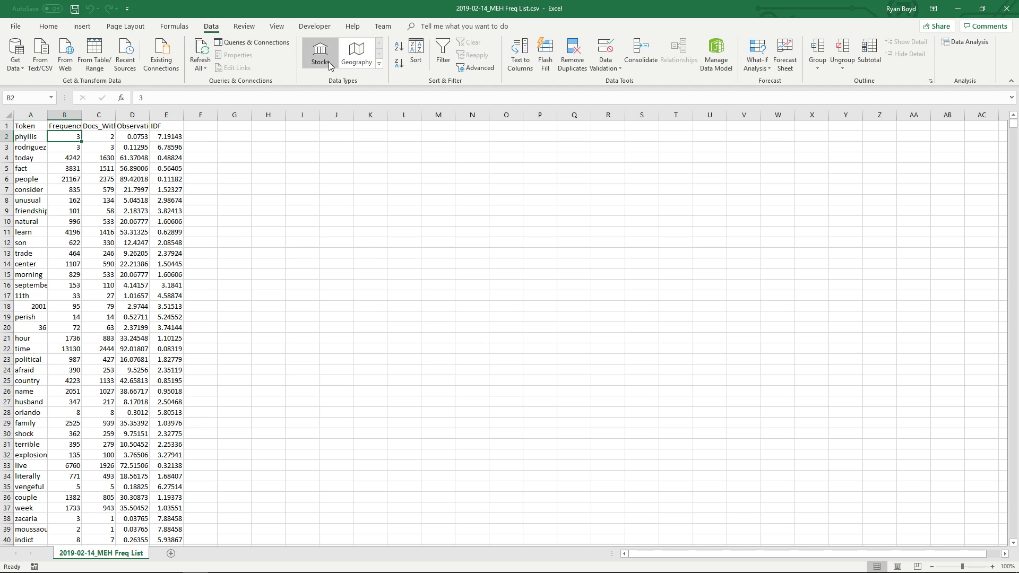
{"action": "left_click", "coordinate": [398, 63]}
Step: Fit the widths of the token list's columns to their contents and enlarge the sheet to 160%
{"action": "left_click_drag", "start_coordinate": [32, 114], "coordinate": [150, 117]}
{"action": "double_click", "coordinate": [151, 116]}
{"action": "left_click", "coordinate": [109, 167]}
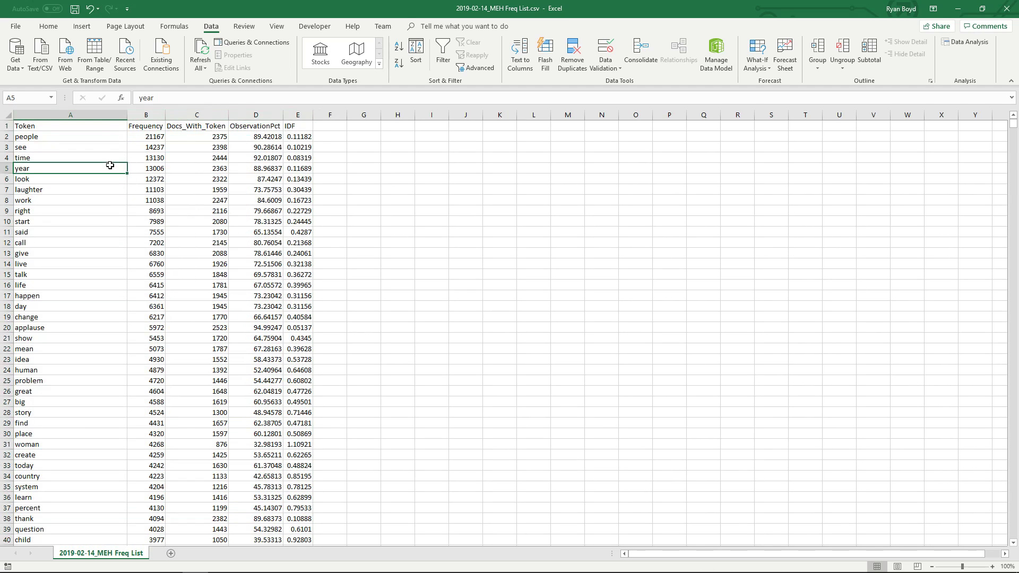
{"action": "scroll", "coordinate": [79, 150], "scroll_direction": "up", "scroll_amount": 4}
{"action": "scroll", "coordinate": [136, 198], "scroll_direction": "up", "scroll_amount": 2}
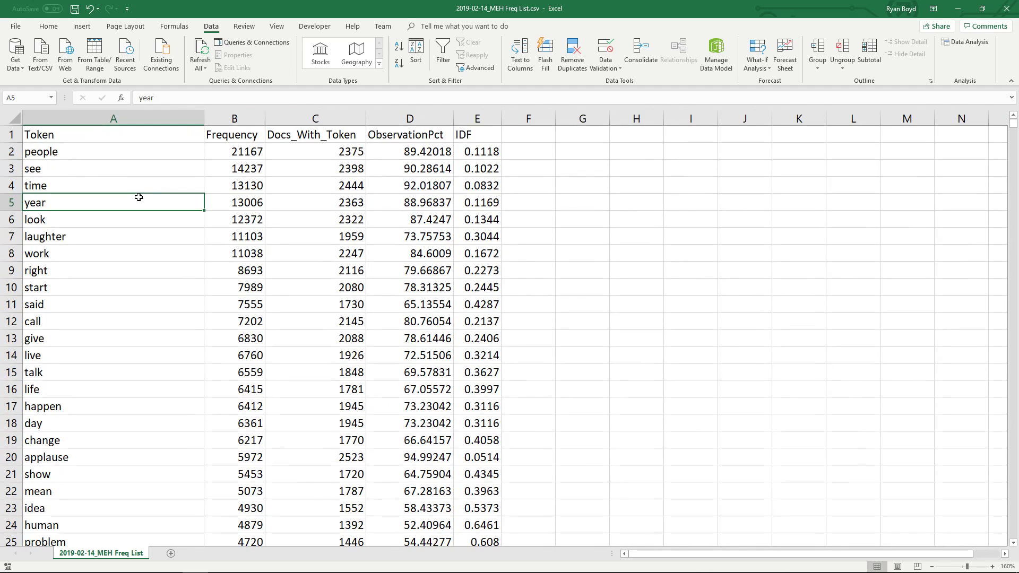
Step: Split the worksheet directly below the header row and start the lower pane at row 2
{"action": "key", "text": "ctrl+Home"}
{"action": "left_click", "coordinate": [277, 26]}
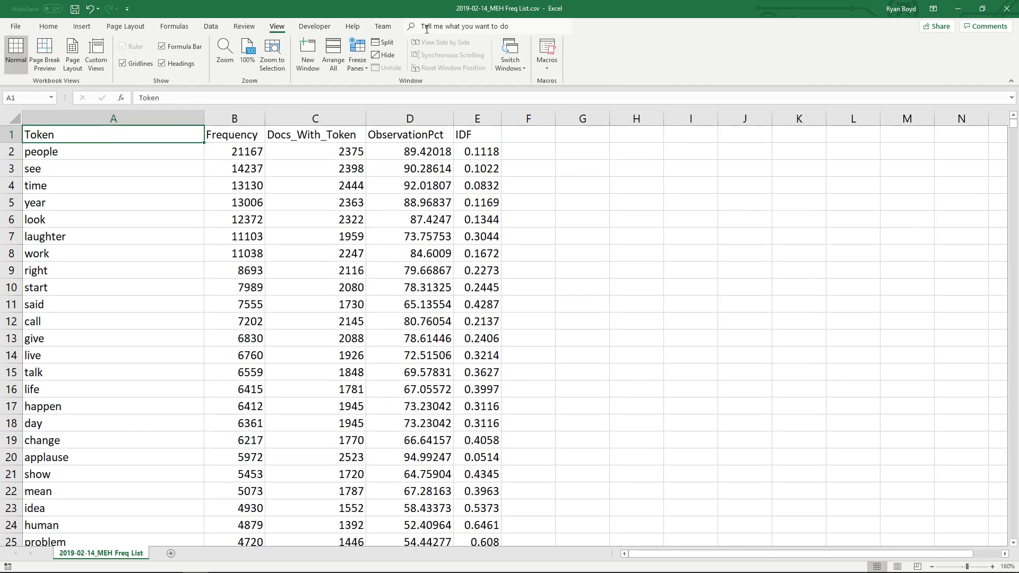
{"action": "left_click", "coordinate": [383, 42]}
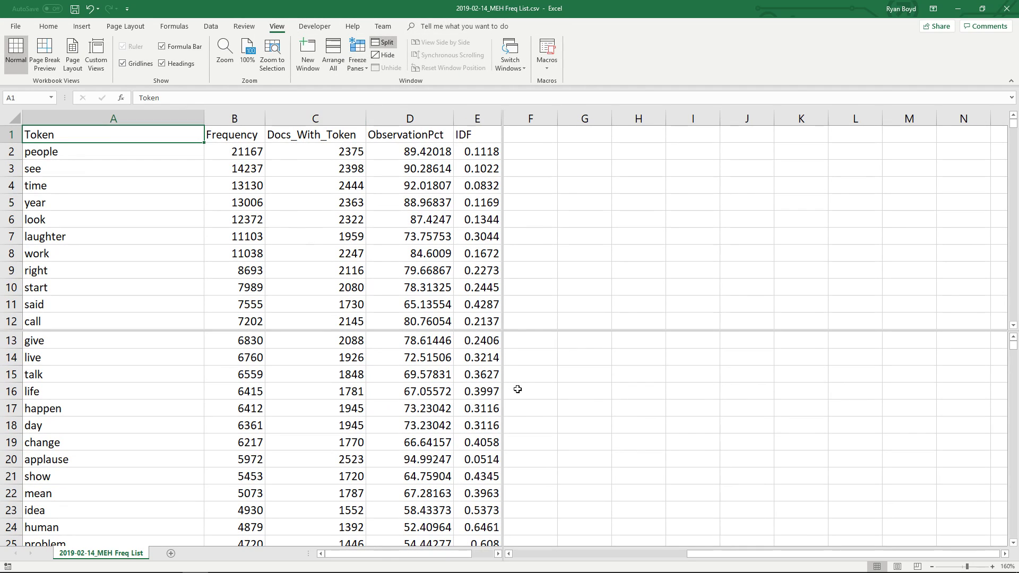
{"action": "left_click_drag", "start_coordinate": [502, 332], "coordinate": [3, 143]}
{"action": "left_click", "coordinate": [238, 157]}
{"action": "scroll", "coordinate": [180, 159], "scroll_direction": "up", "scroll_amount": 4}
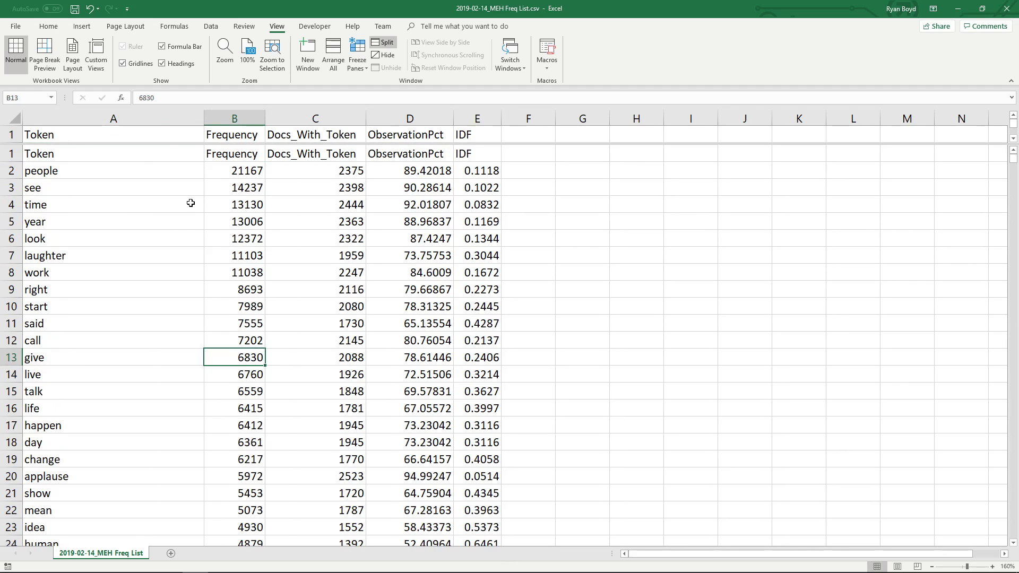
{"action": "left_click", "coordinate": [1013, 543]}
Step: Examine the Token, Frequency and Docs_With_Token columns for the most frequent tokens, such as people, see, time and year
{"action": "left_click", "coordinate": [48, 136]}
{"action": "left_click", "coordinate": [71, 153]}
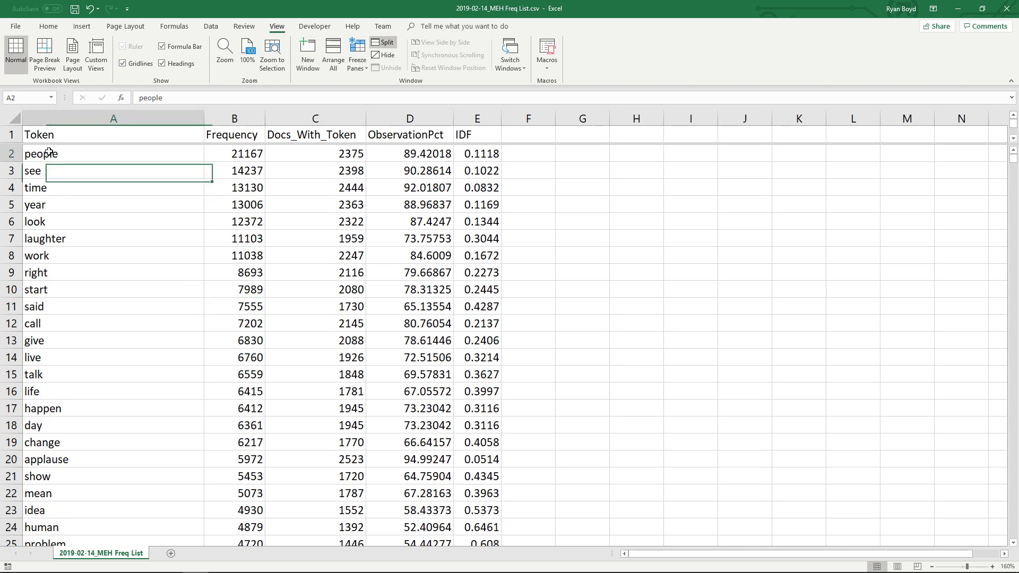
{"action": "left_click", "coordinate": [224, 133]}
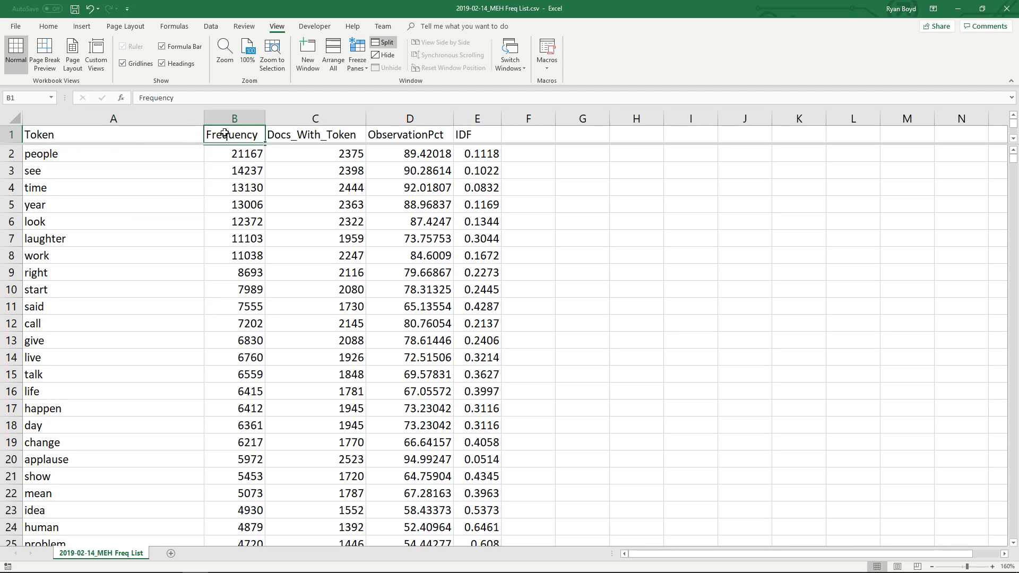
{"action": "left_click", "coordinate": [74, 152]}
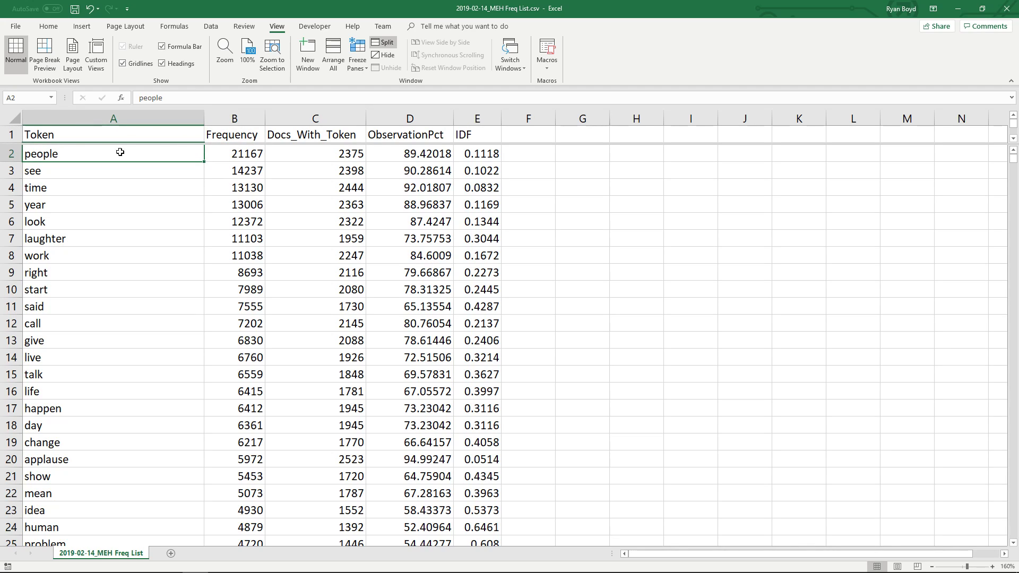
{"action": "left_click", "coordinate": [245, 155]}
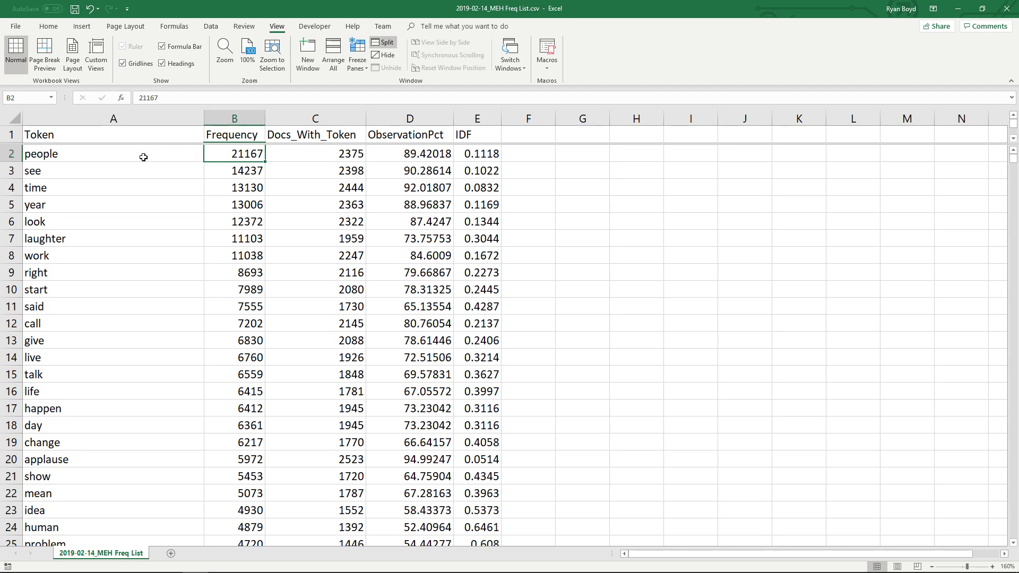
{"action": "left_click", "coordinate": [122, 171]}
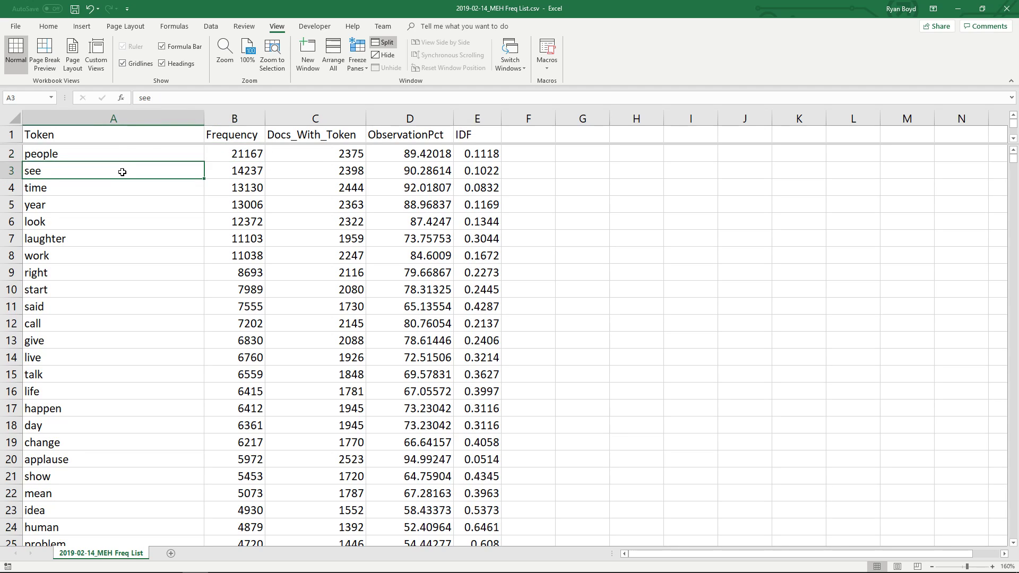
{"action": "left_click", "coordinate": [108, 188]}
{"action": "left_click", "coordinate": [108, 207]}
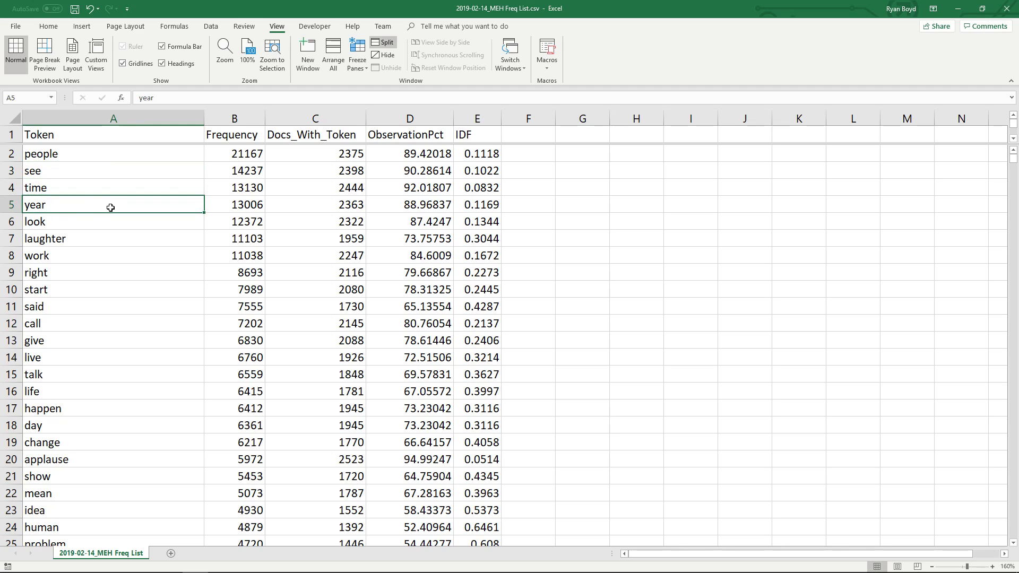
{"action": "left_click", "coordinate": [234, 115]}
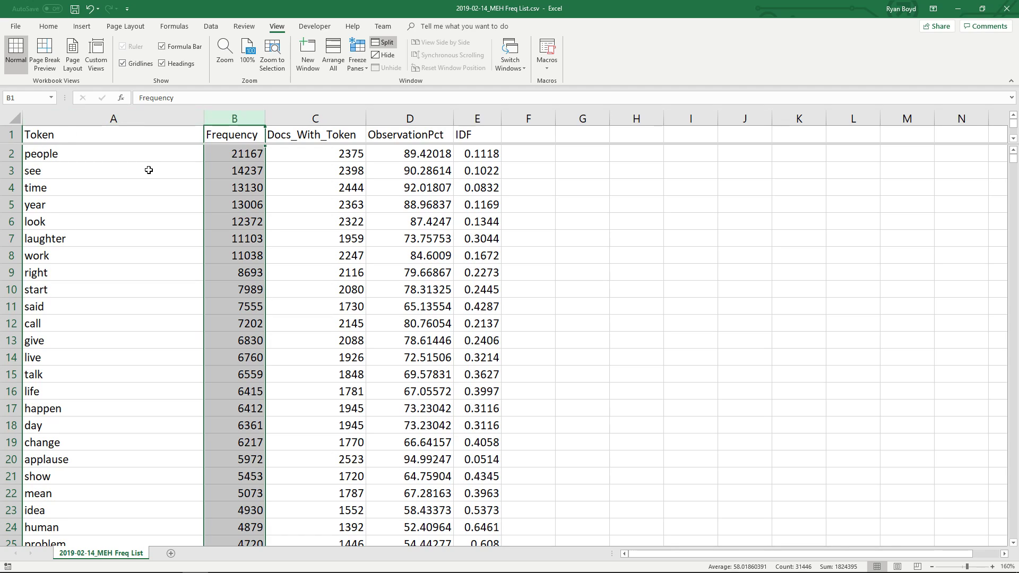
{"action": "left_click", "coordinate": [310, 120]}
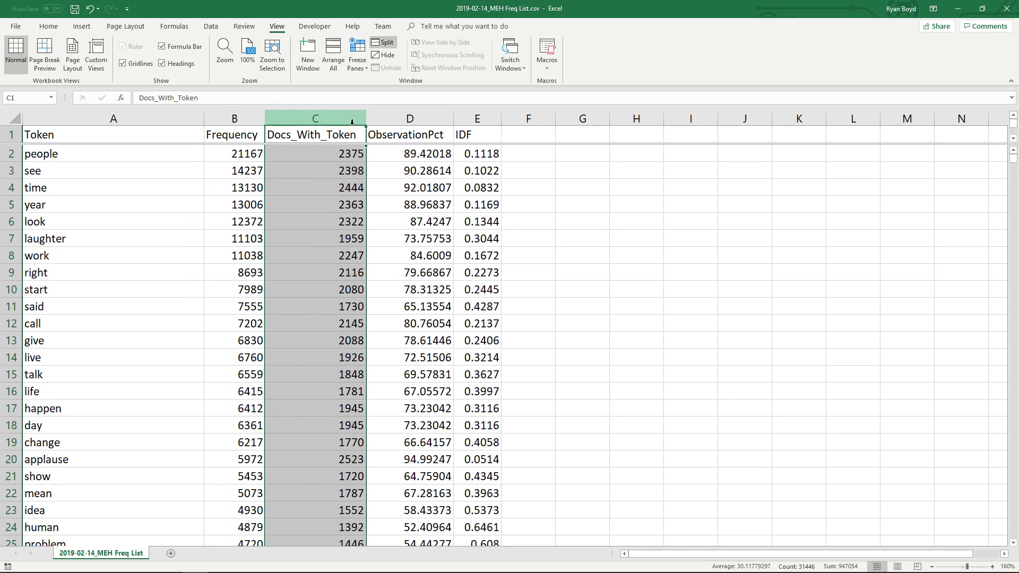
{"action": "left_click", "coordinate": [332, 157]}
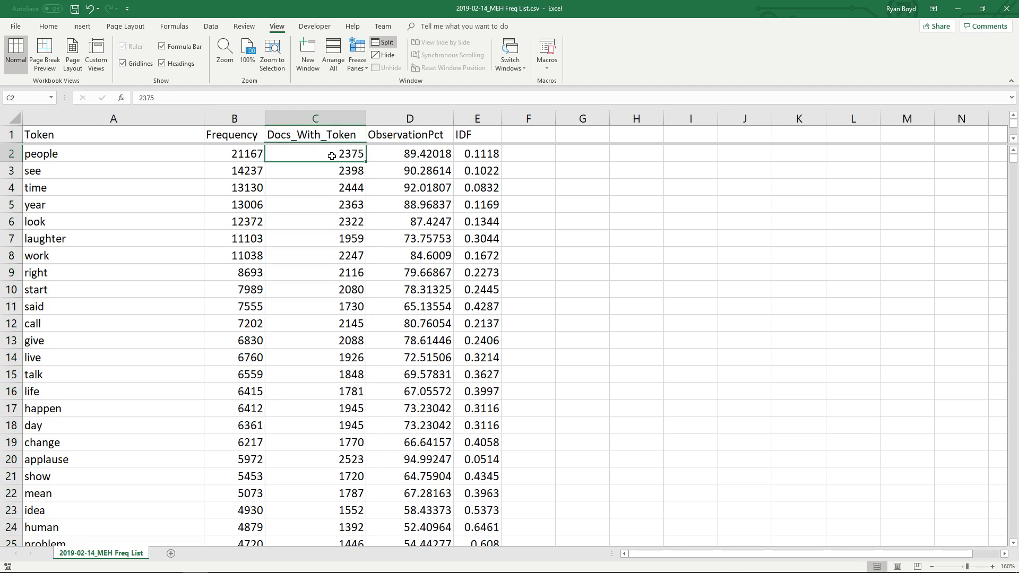
Step: Examine the Docs_With_Token and ObservationPct values for tokens such as people, child, fact and man
{"action": "left_click", "coordinate": [103, 151]}
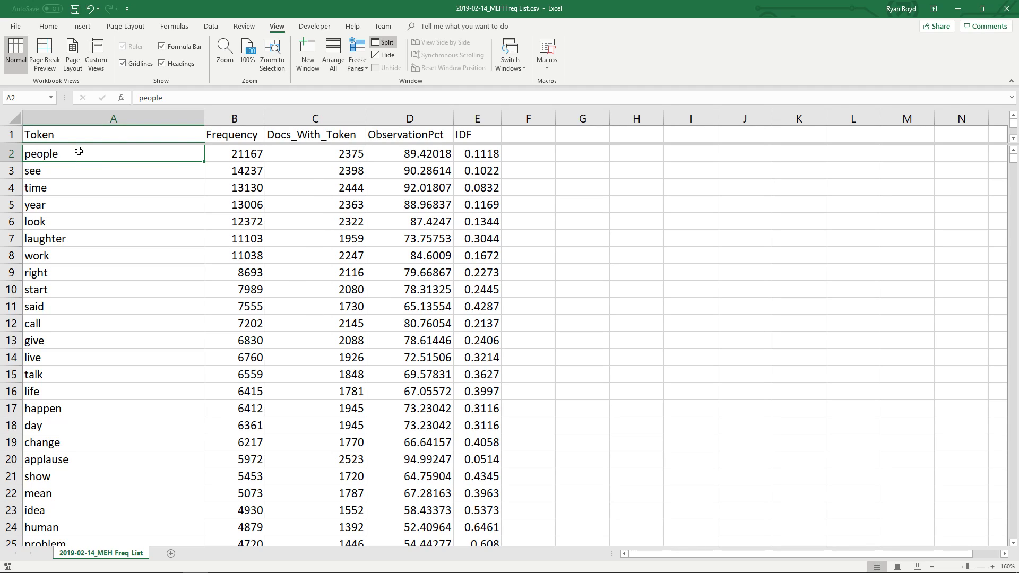
{"action": "left_click", "coordinate": [335, 155]}
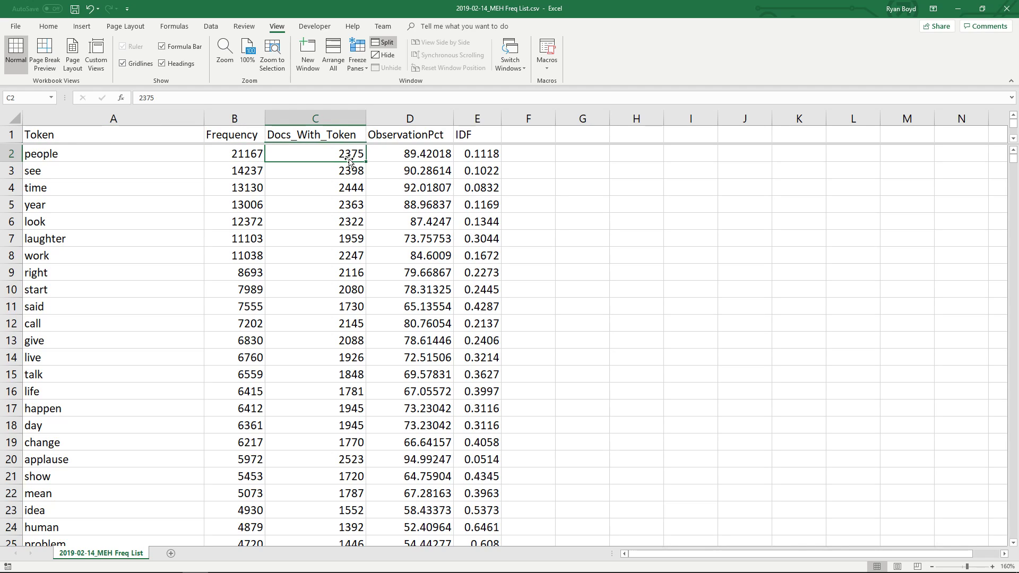
{"action": "left_click", "coordinate": [405, 121]}
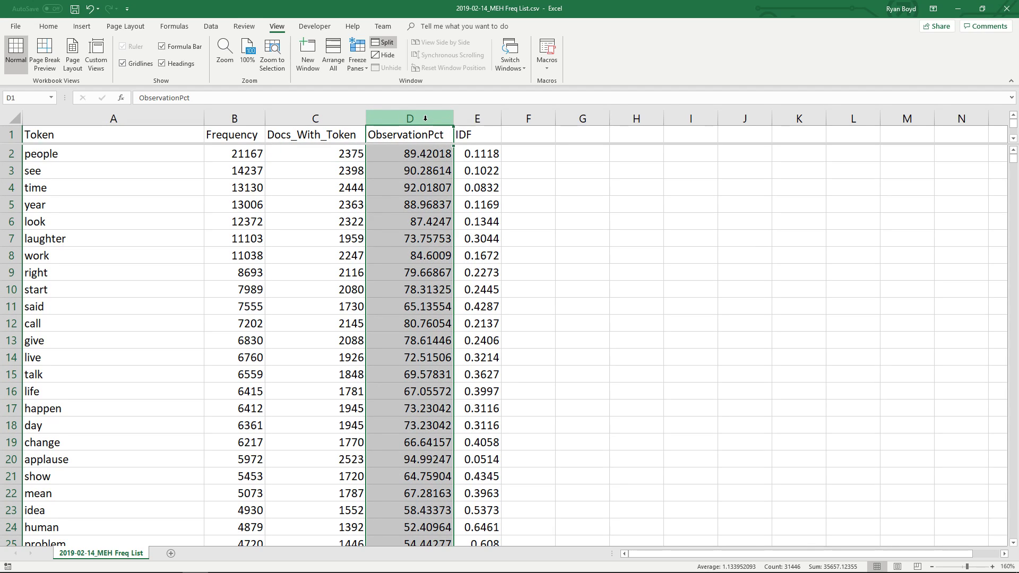
{"action": "left_click", "coordinate": [413, 153]}
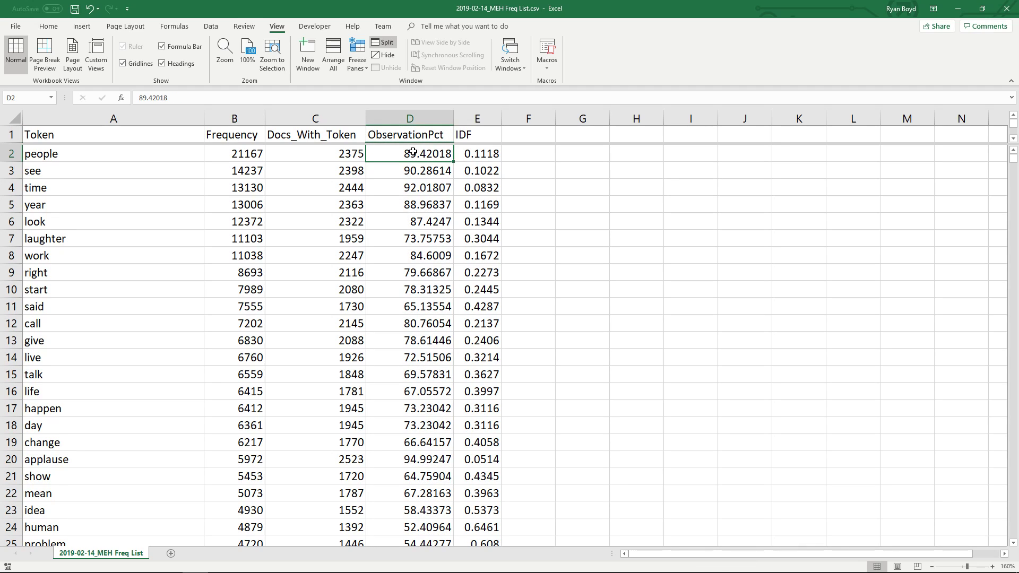
{"action": "left_click", "coordinate": [66, 153]}
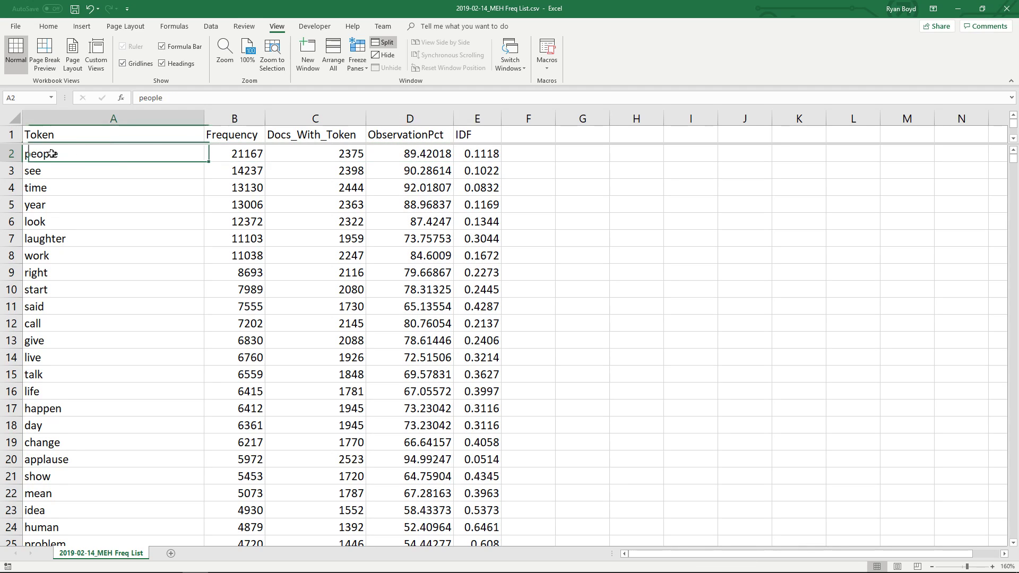
{"action": "scroll", "coordinate": [69, 274], "scroll_direction": "down", "scroll_amount": 11}
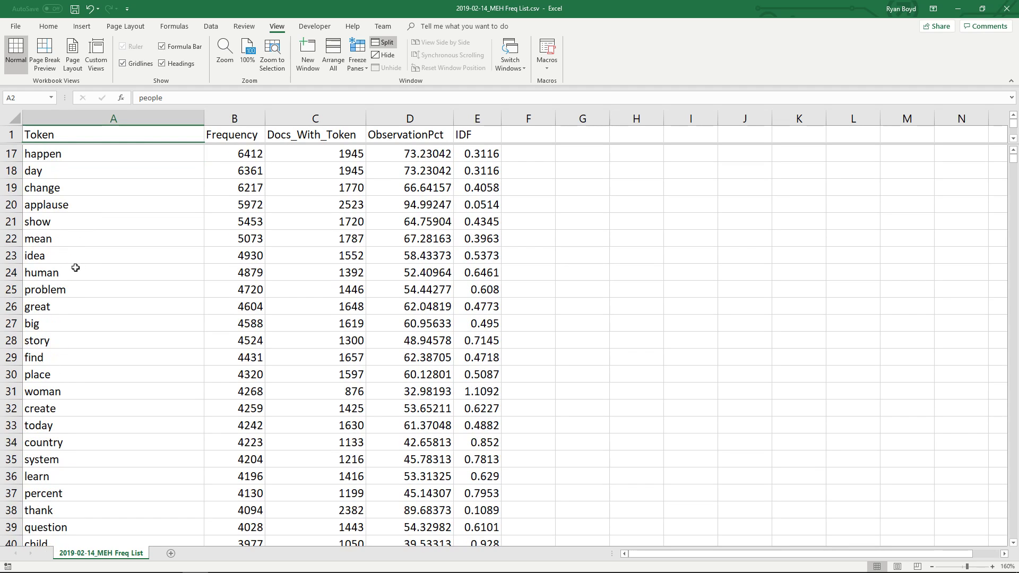
{"action": "left_click", "coordinate": [68, 244]}
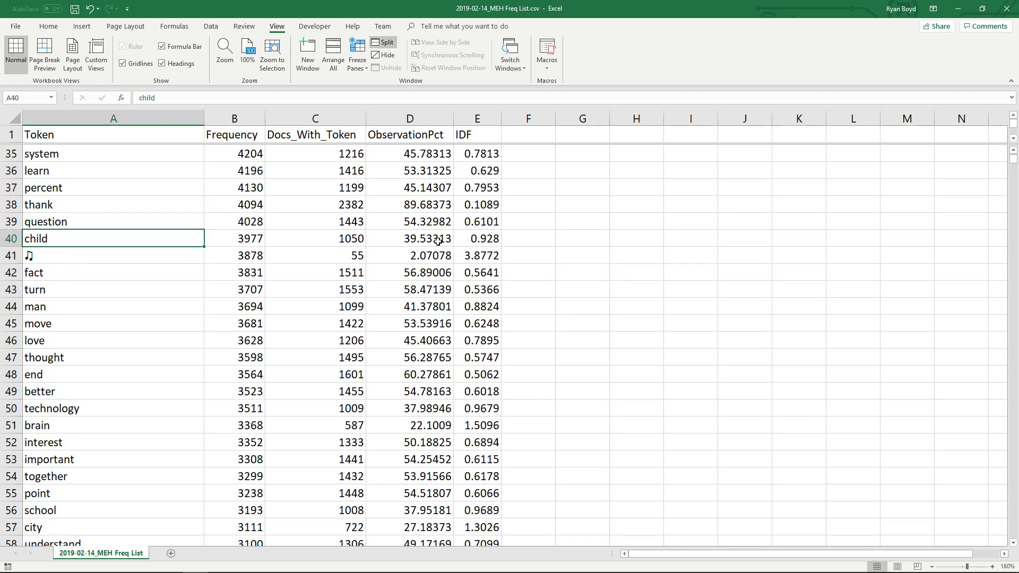
{"action": "left_click_drag", "start_coordinate": [427, 238], "coordinate": [51, 235]}
{"action": "left_click_drag", "start_coordinate": [58, 270], "coordinate": [448, 271]}
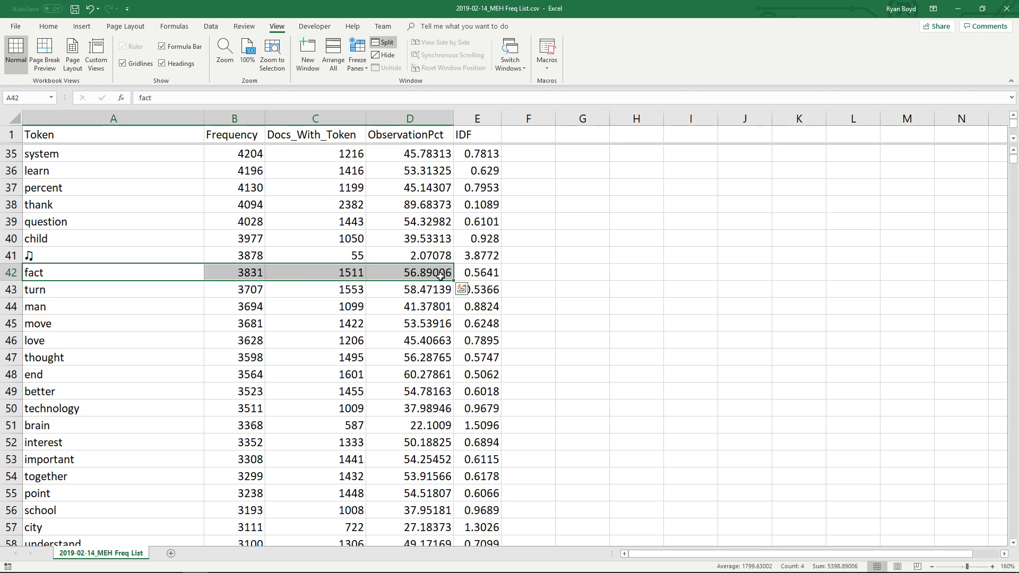
{"action": "left_click", "coordinate": [47, 300]}
{"action": "left_click_drag", "start_coordinate": [47, 301], "coordinate": [461, 301]}
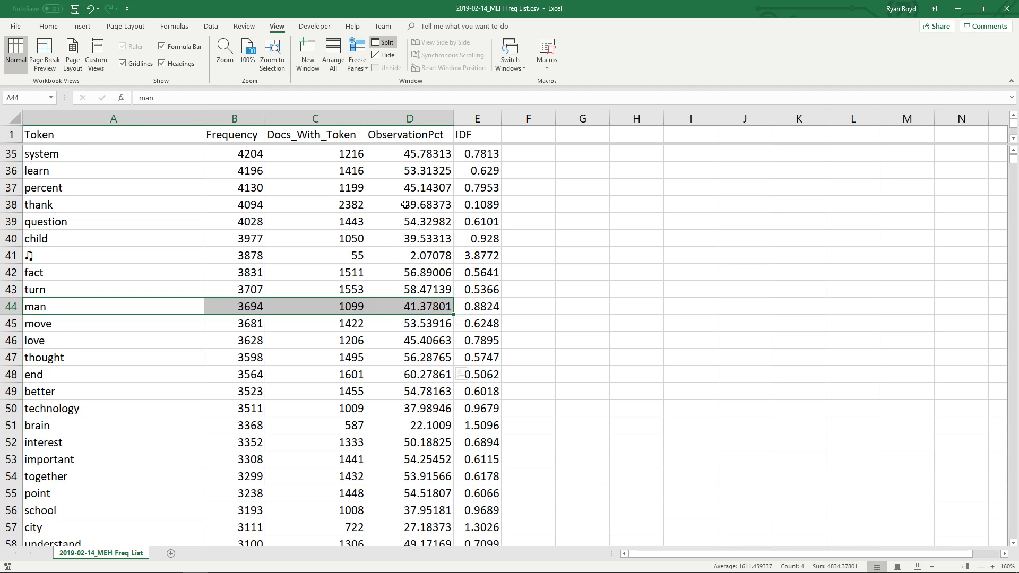
Step: Examine the IDF column for the most frequent tokens, comparing the IDF and Frequency values of people
{"action": "scroll", "coordinate": [420, 212], "scroll_direction": "up", "scroll_amount": 11}
{"action": "left_click", "coordinate": [475, 120]}
{"action": "scroll", "coordinate": [493, 193], "scroll_direction": "down", "scroll_amount": 1}
{"action": "scroll", "coordinate": [494, 193], "scroll_direction": "up", "scroll_amount": 1}
{"action": "left_click", "coordinate": [483, 164]}
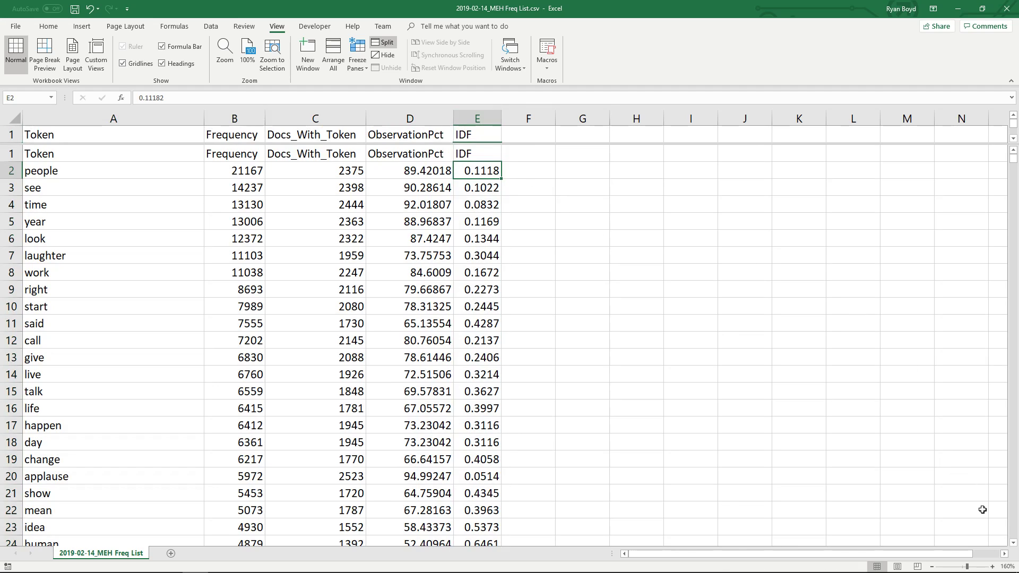
{"action": "left_click", "coordinate": [1014, 547]}
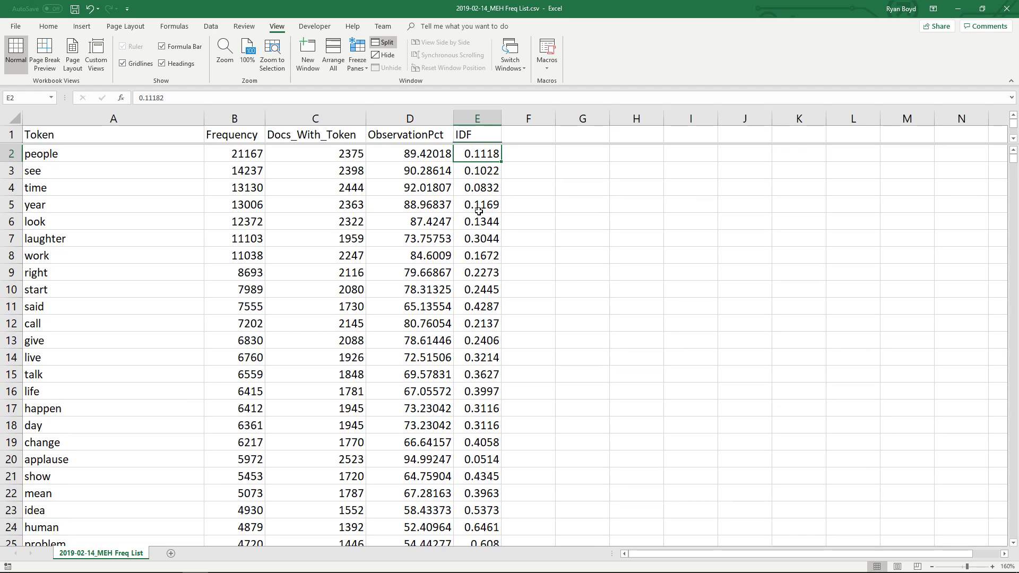
{"action": "left_click", "coordinate": [477, 118]}
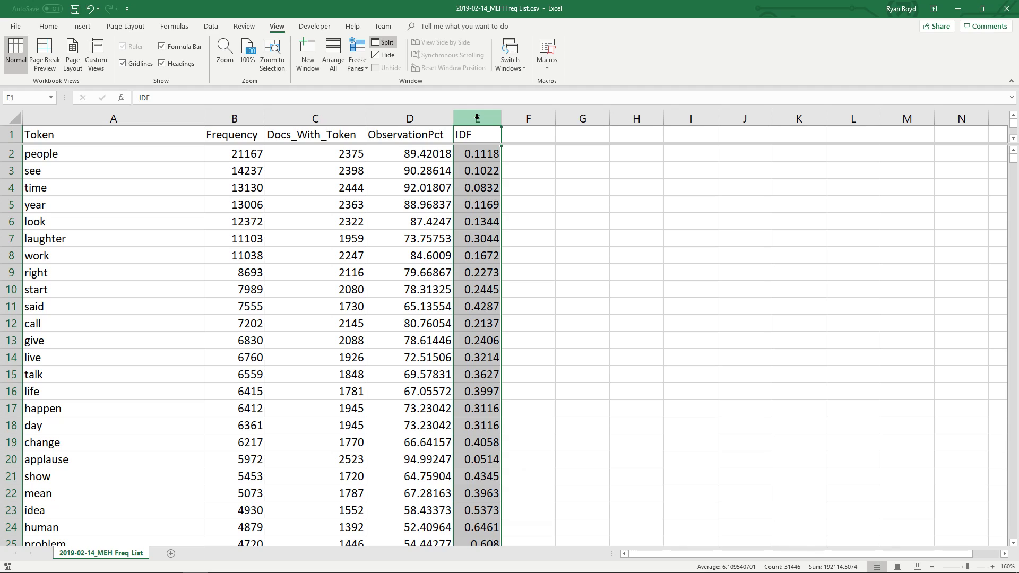
{"action": "left_click", "coordinate": [489, 151]}
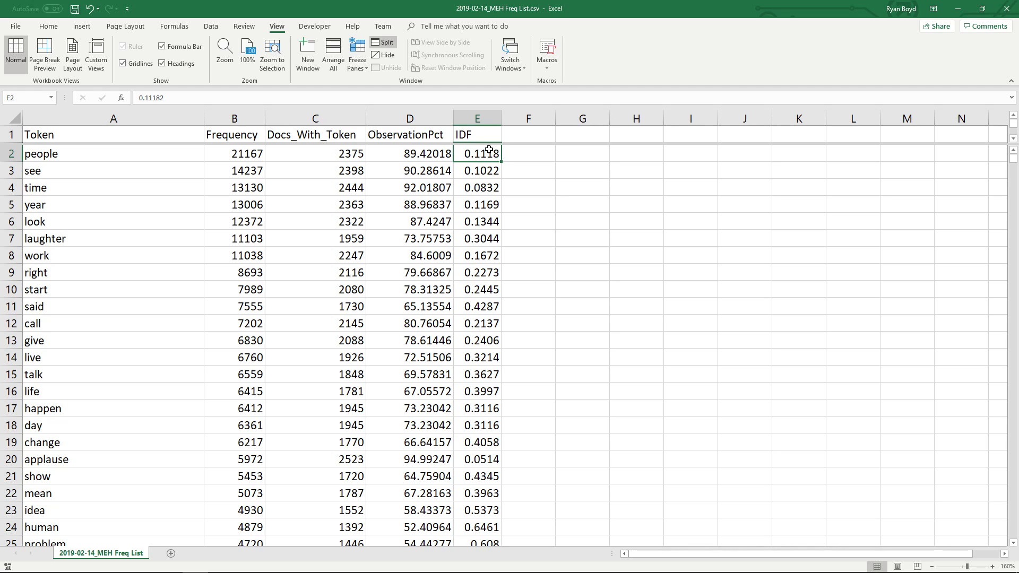
{"action": "left_click", "coordinate": [240, 160]}
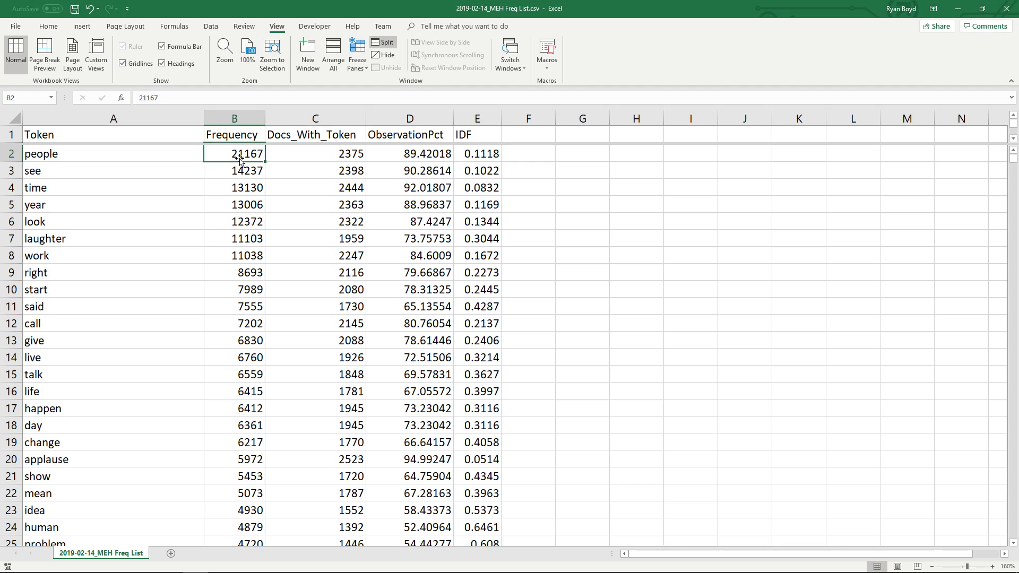
{"action": "left_click", "coordinate": [486, 160]}
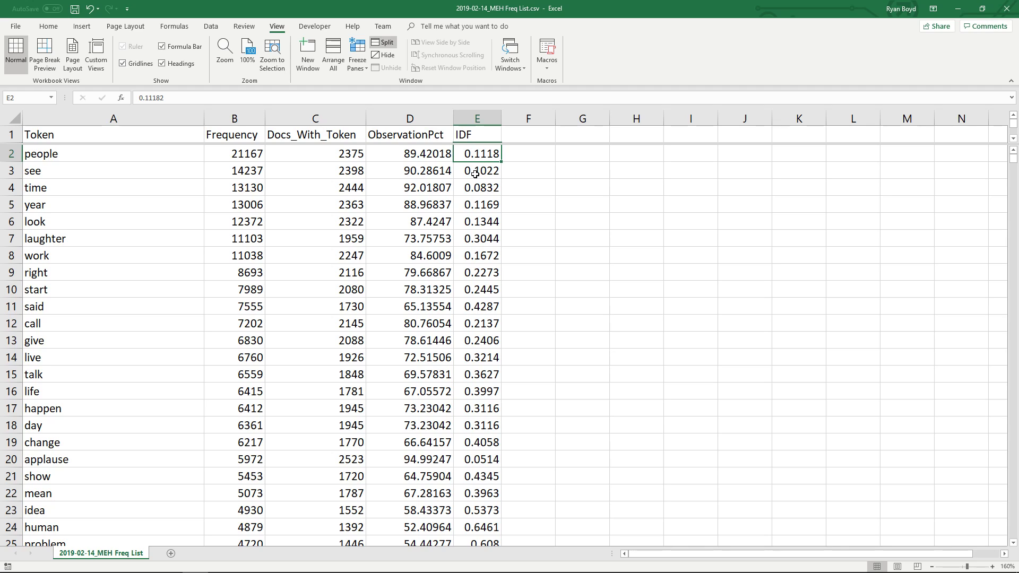
{"action": "left_click", "coordinate": [470, 114]}
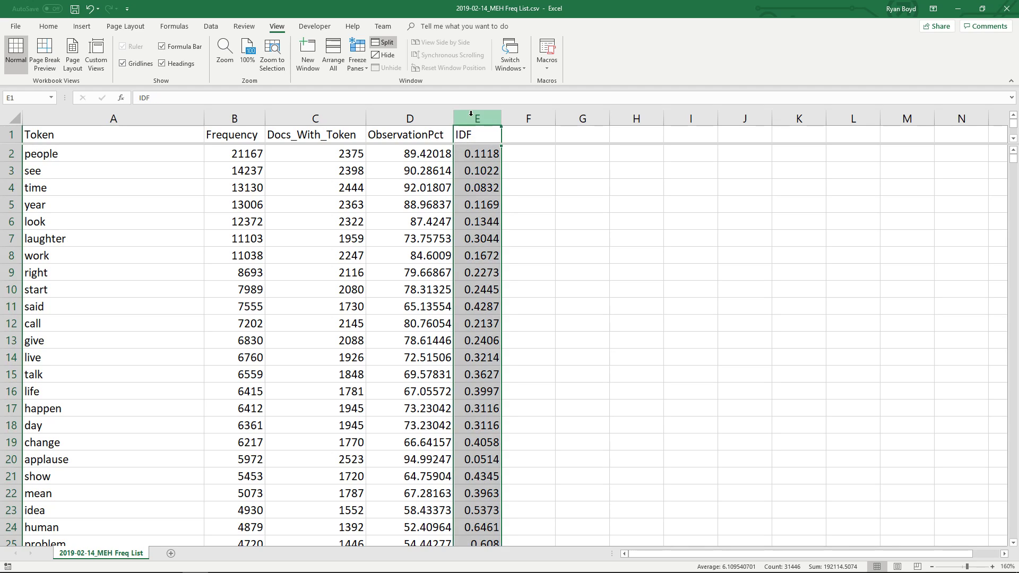
Step: Close the frequency list without saving and open 2019-02-14_MEH_DTM_Binary.csv from the Texts folder
{"action": "left_click", "coordinate": [1009, 6]}
{"action": "left_click", "coordinate": [492, 302]}
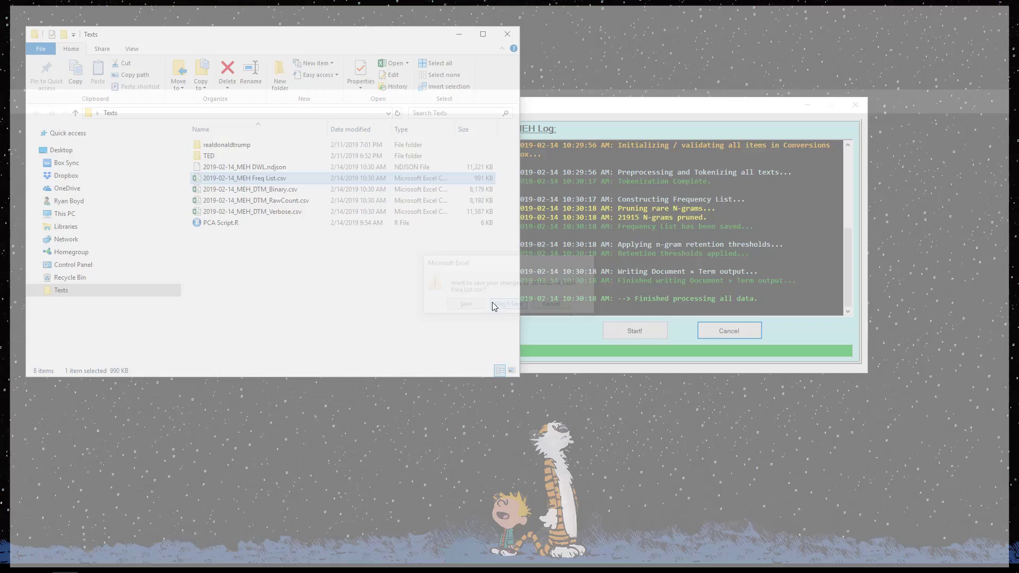
{"action": "left_click", "coordinate": [282, 190]}
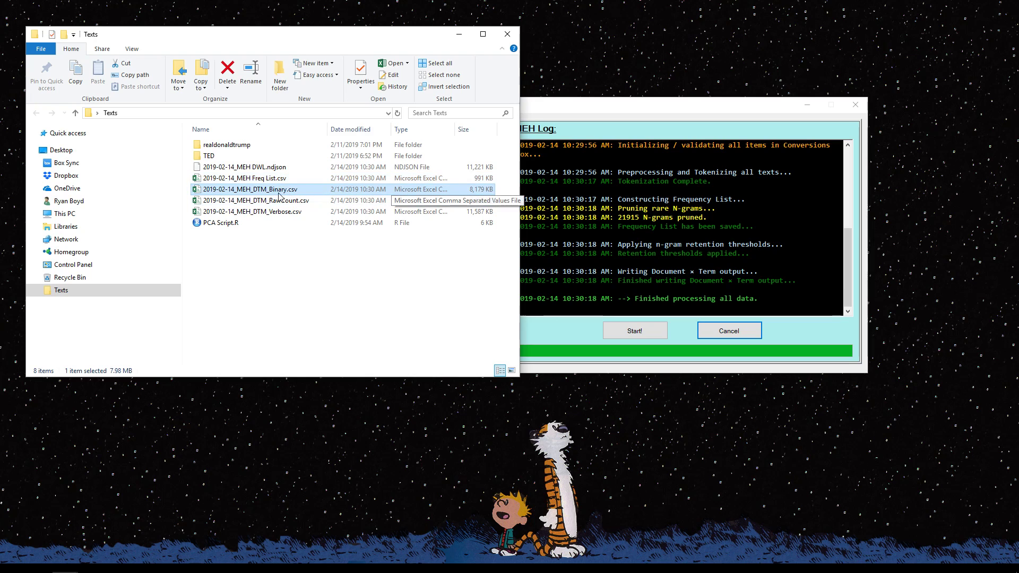
{"action": "left_click", "coordinate": [256, 180]}
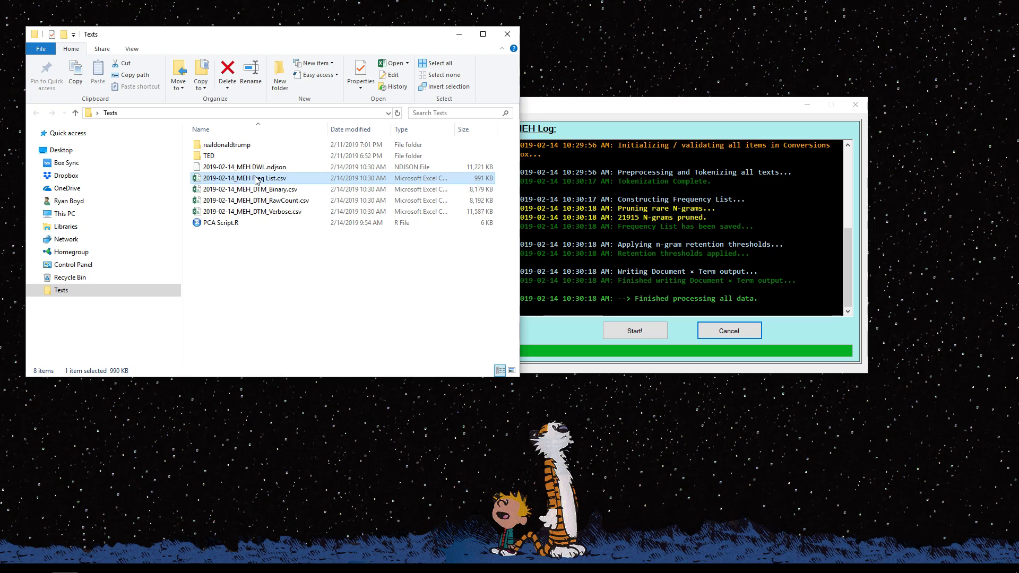
{"action": "left_click", "coordinate": [271, 191]}
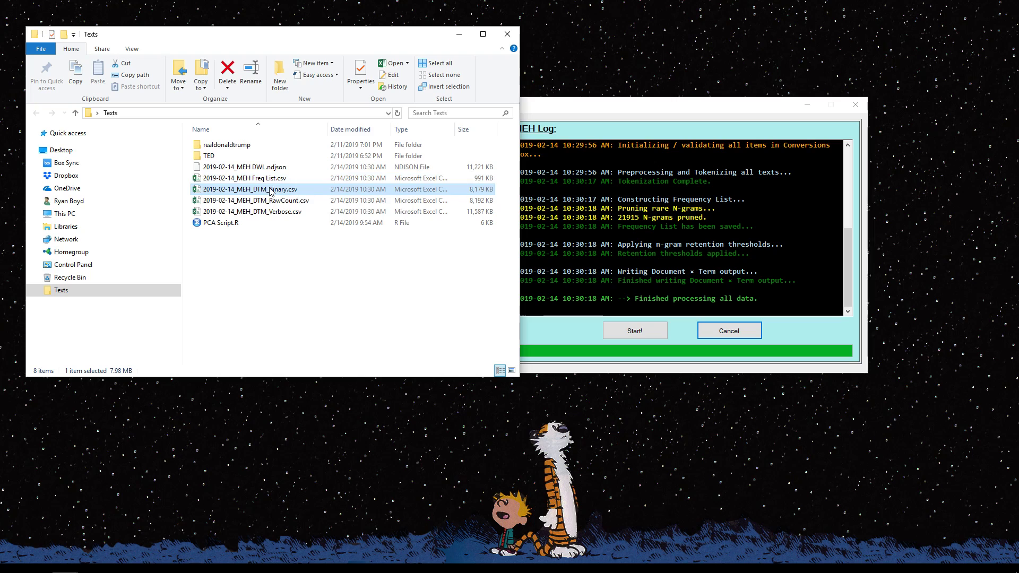
{"action": "left_click", "coordinate": [255, 191]}
{"action": "left_click_drag", "start_coordinate": [254, 190], "coordinate": [286, 190]}
{"action": "key", "text": "Escape"}
{"action": "double_click", "coordinate": [289, 190]}
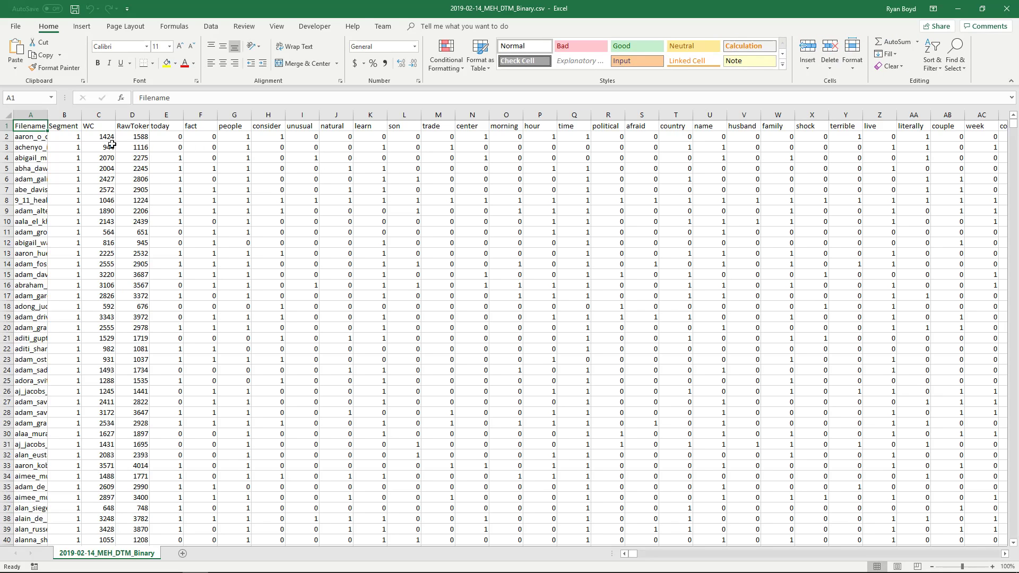
Step: Split the binary matrix worksheet at cell B2, separating the header row and the Filename column
{"action": "left_click", "coordinate": [64, 134]}
{"action": "left_click", "coordinate": [211, 26]}
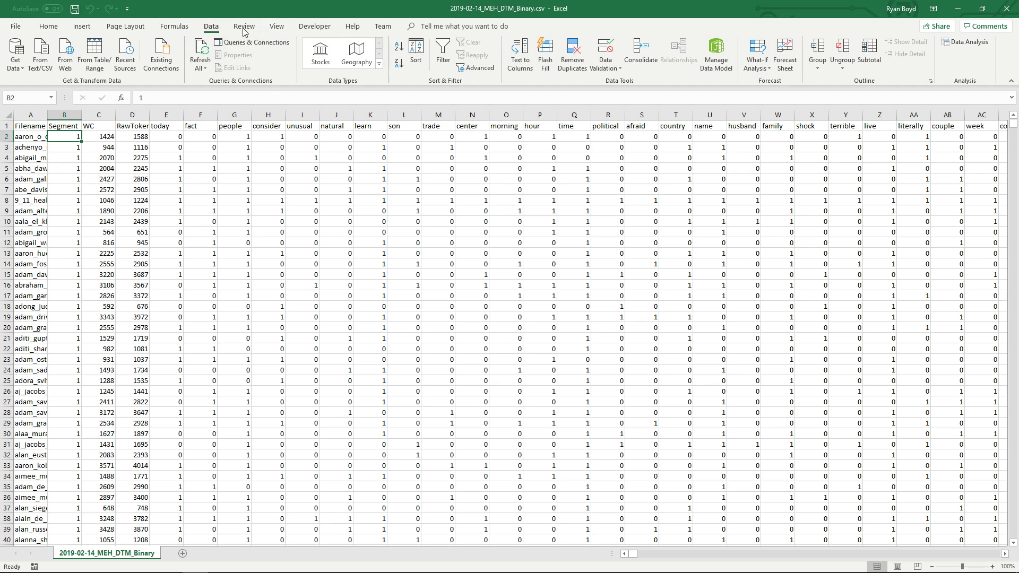
{"action": "left_click", "coordinate": [276, 26]}
{"action": "left_click", "coordinate": [384, 42]}
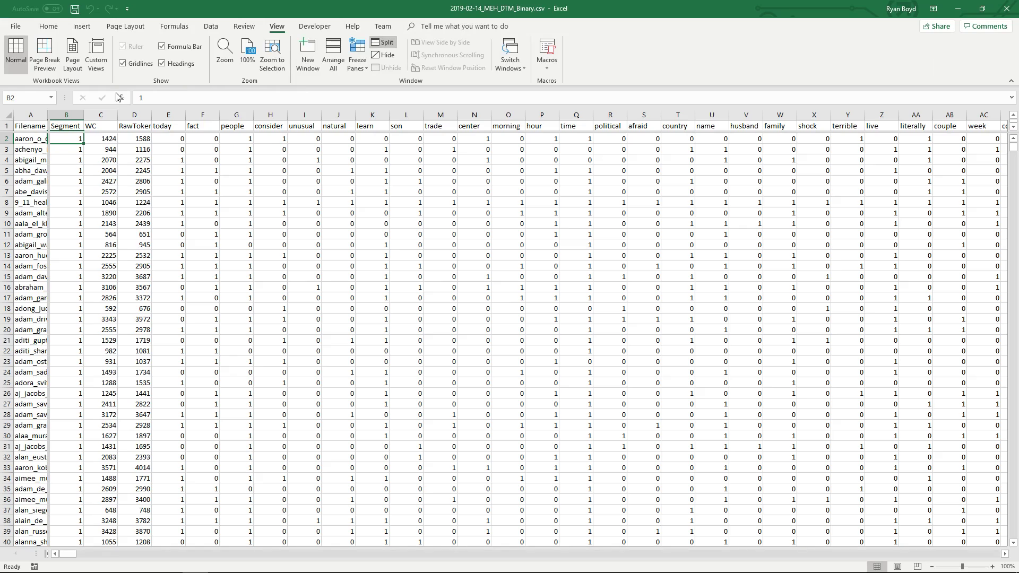
Step: Enlarge the binary matrix sheet to 145% and start the lower pane at row 2
{"action": "left_click", "coordinate": [113, 190]}
{"action": "scroll", "coordinate": [91, 180], "scroll_direction": "up", "scroll_amount": 3, "text": "ctrl"}
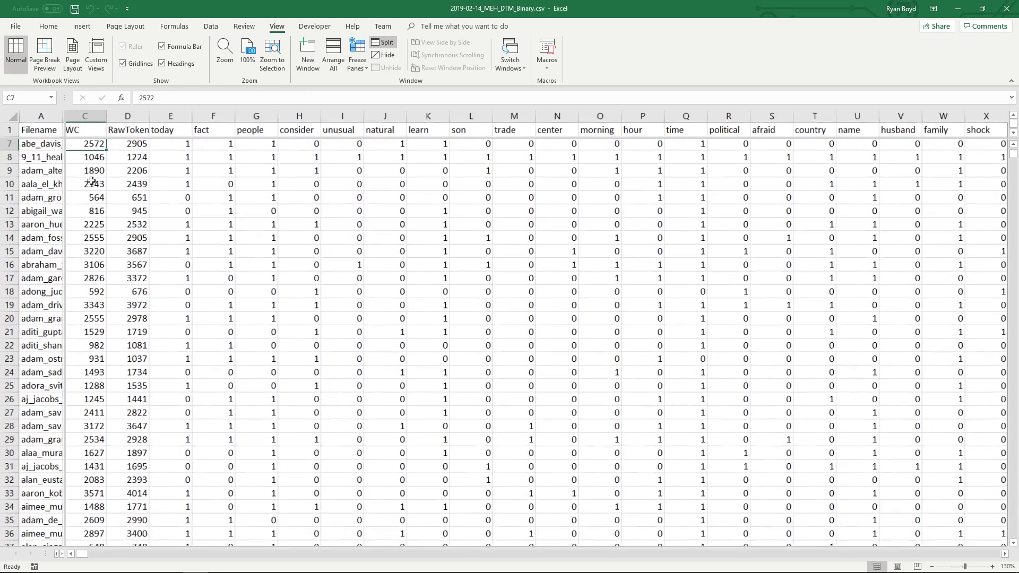
{"action": "scroll", "coordinate": [154, 183], "scroll_direction": "up", "scroll_amount": 2}
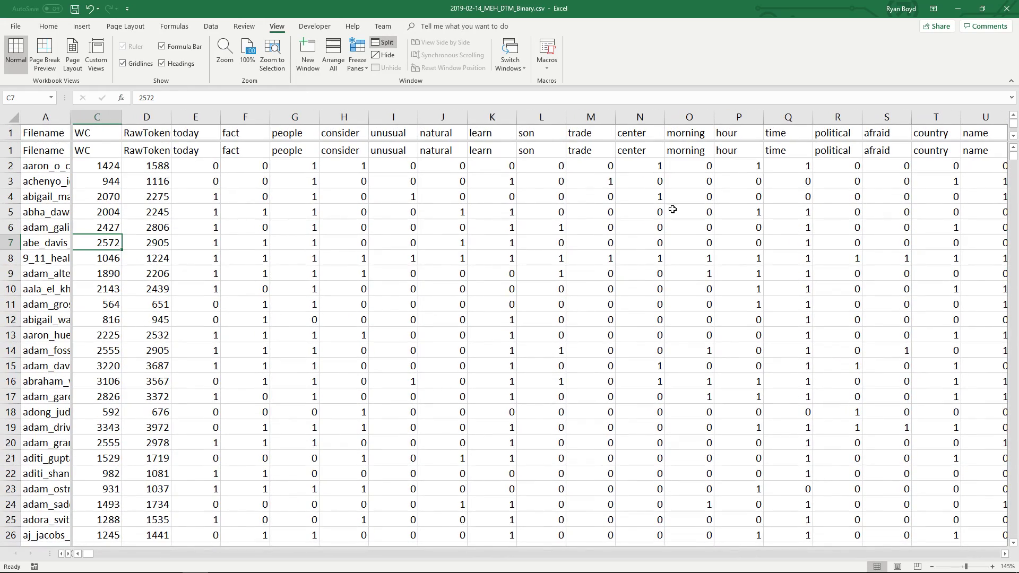
{"action": "left_click", "coordinate": [1013, 543]}
Step: Examine how the binary matrix is laid out, with token columns such as today through political and one row per text
{"action": "left_click", "coordinate": [110, 154]}
{"action": "left_click", "coordinate": [245, 116]}
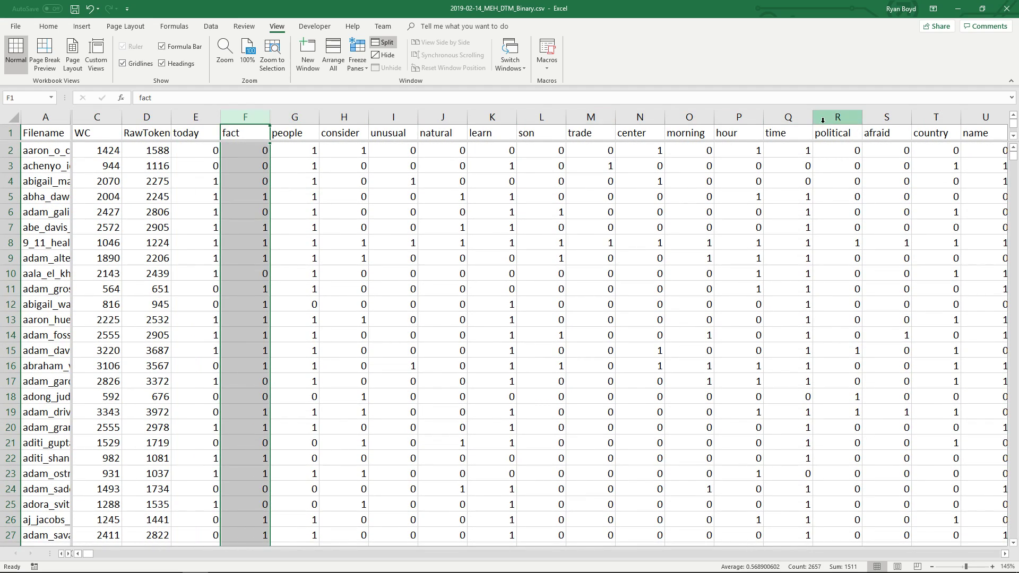
{"action": "left_click", "coordinate": [350, 166]}
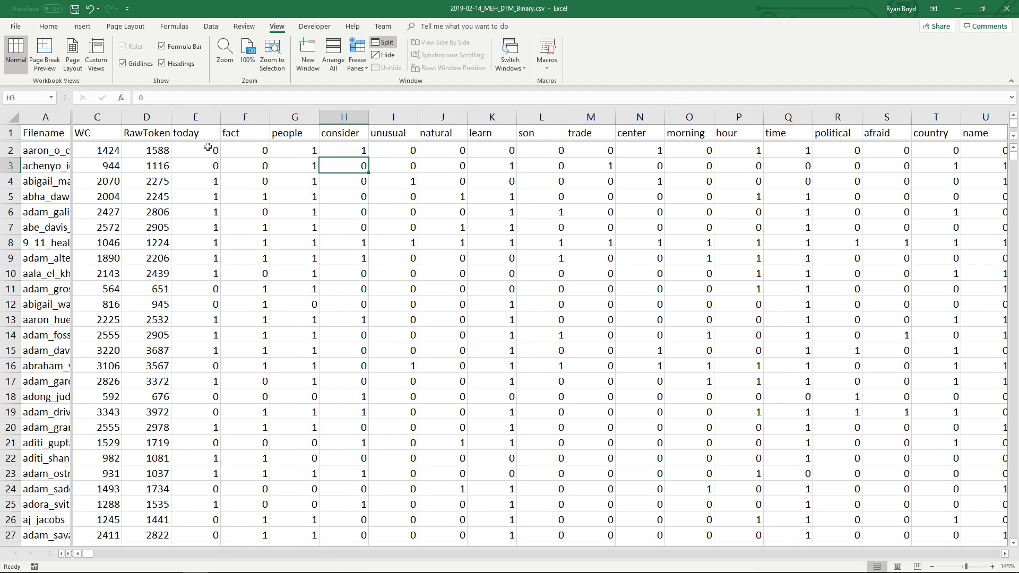
{"action": "left_click_drag", "start_coordinate": [195, 117], "coordinate": [838, 116]}
{"action": "left_click", "coordinate": [192, 169]}
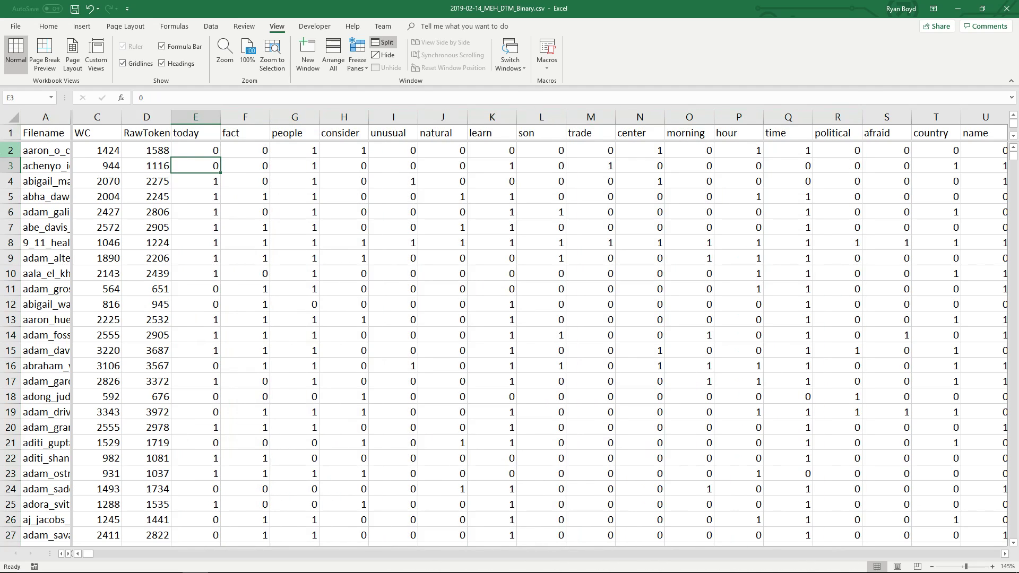
{"action": "left_click_drag", "start_coordinate": [4, 151], "coordinate": [8, 340]}
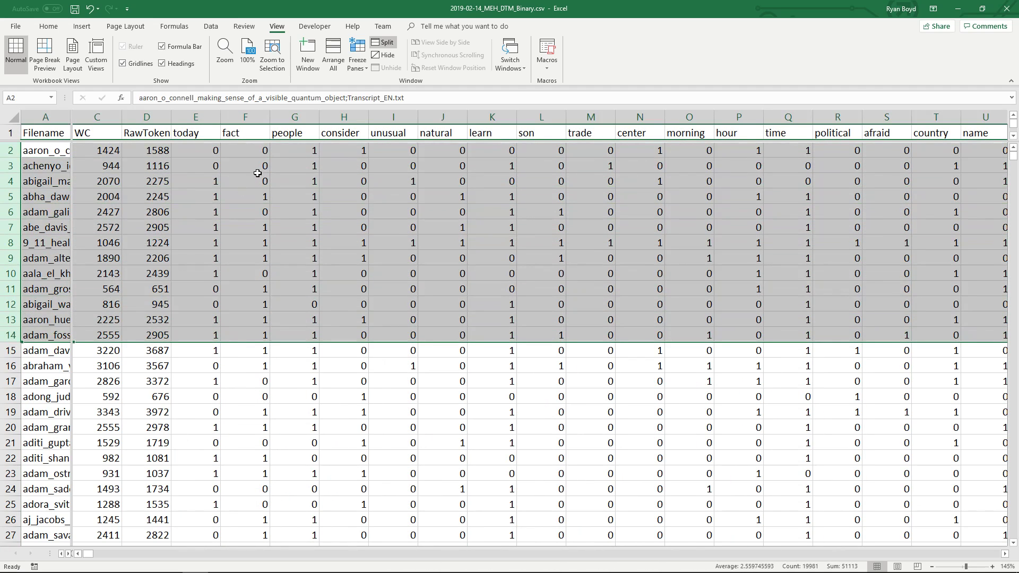
{"action": "left_click", "coordinate": [259, 178]}
{"action": "left_click", "coordinate": [208, 148]}
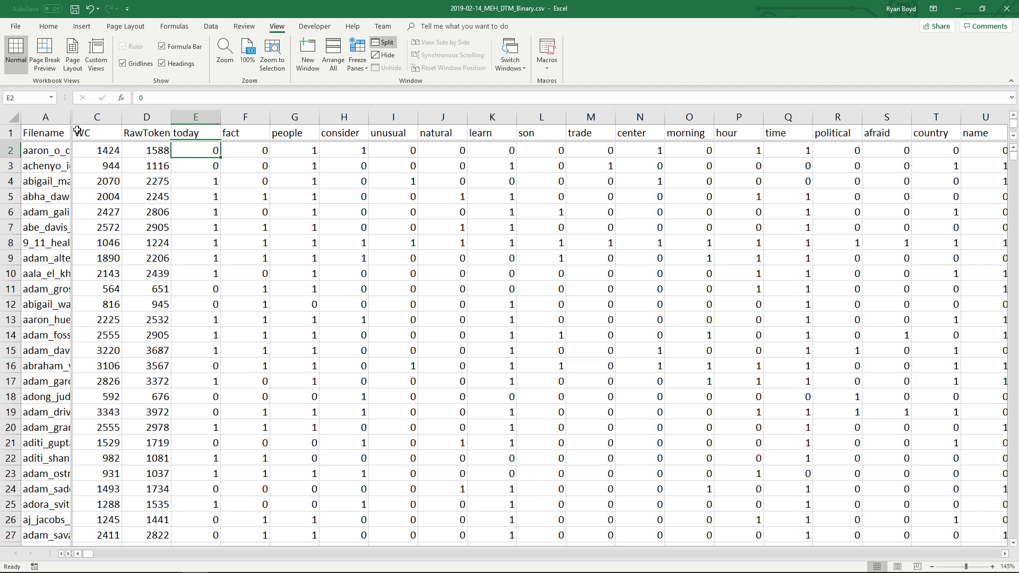
Step: Examine the first transcript's binary values for people, consider and center, and look through the rows of the following texts
{"action": "left_click", "coordinate": [46, 152]}
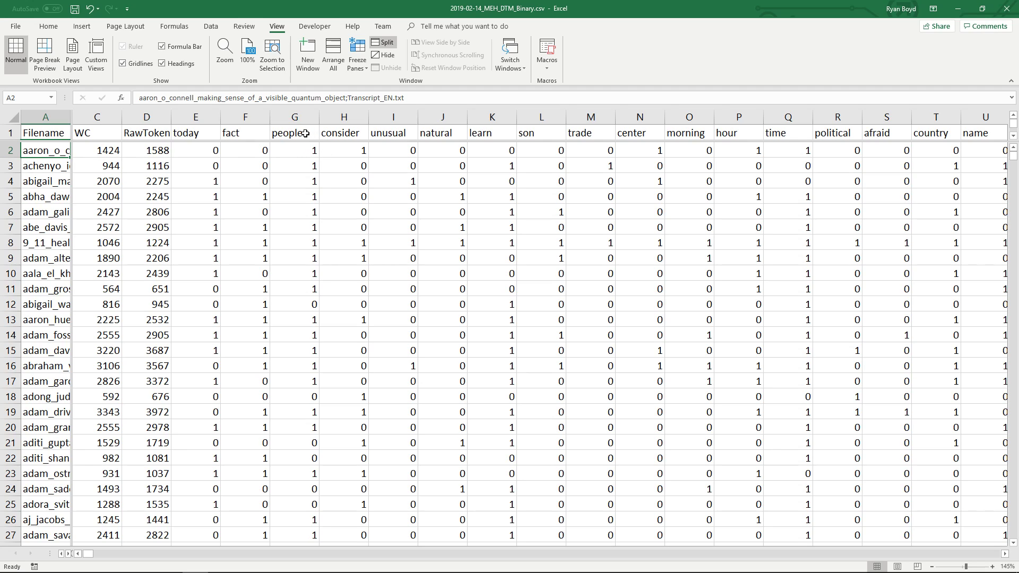
{"action": "left_click", "coordinate": [294, 116]}
{"action": "left_click", "coordinate": [293, 151]}
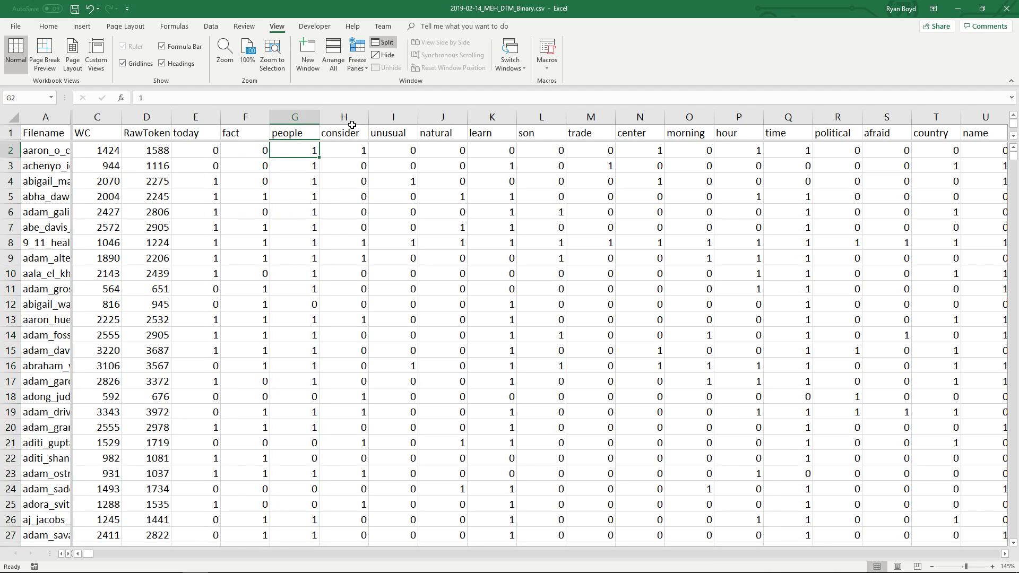
{"action": "left_click", "coordinate": [354, 115]}
{"action": "left_click", "coordinate": [354, 153]}
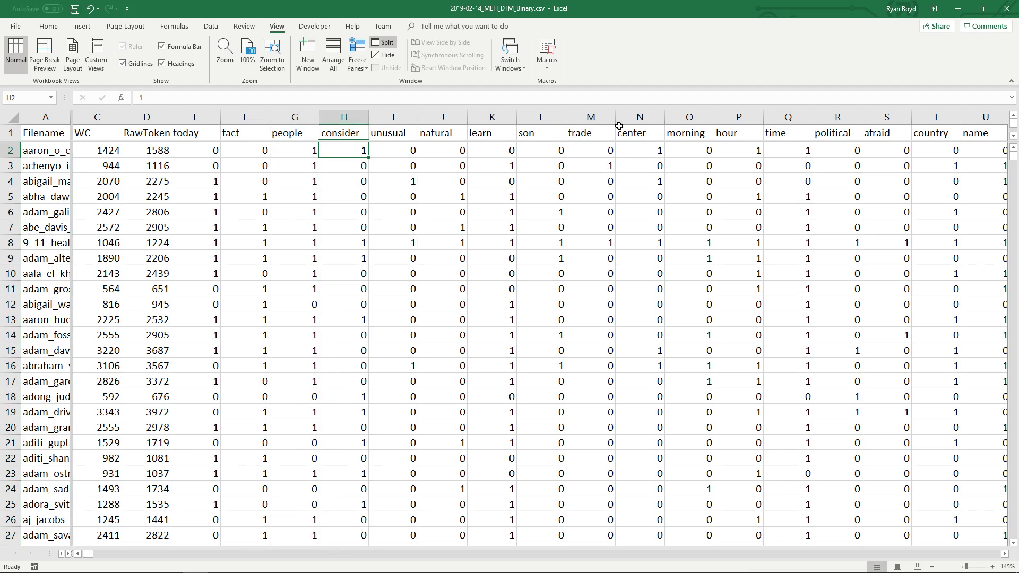
{"action": "left_click", "coordinate": [636, 119]}
{"action": "left_click", "coordinate": [642, 152]}
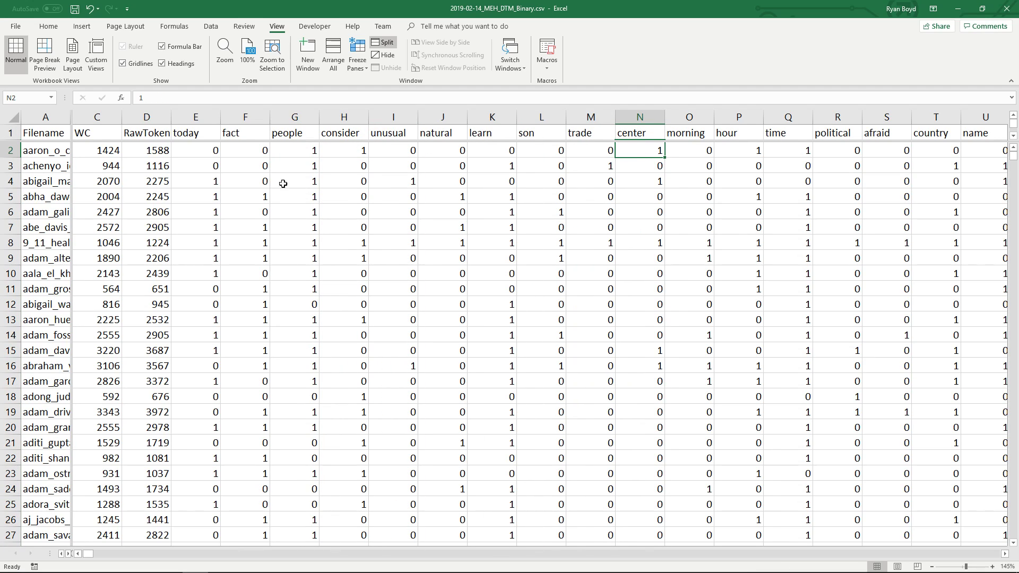
{"action": "left_click", "coordinate": [50, 167]}
{"action": "scroll", "coordinate": [49, 160], "scroll_direction": "down", "scroll_amount": 8}
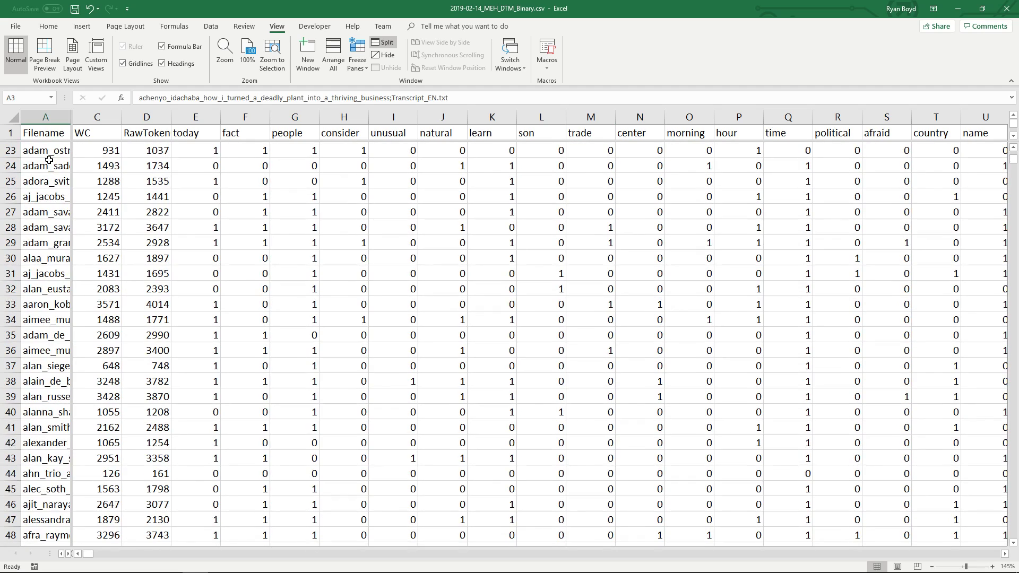
Step: Look through further text rows of the binary matrix and close its workbook
{"action": "scroll", "coordinate": [48, 160], "scroll_direction": "down", "scroll_amount": 6}
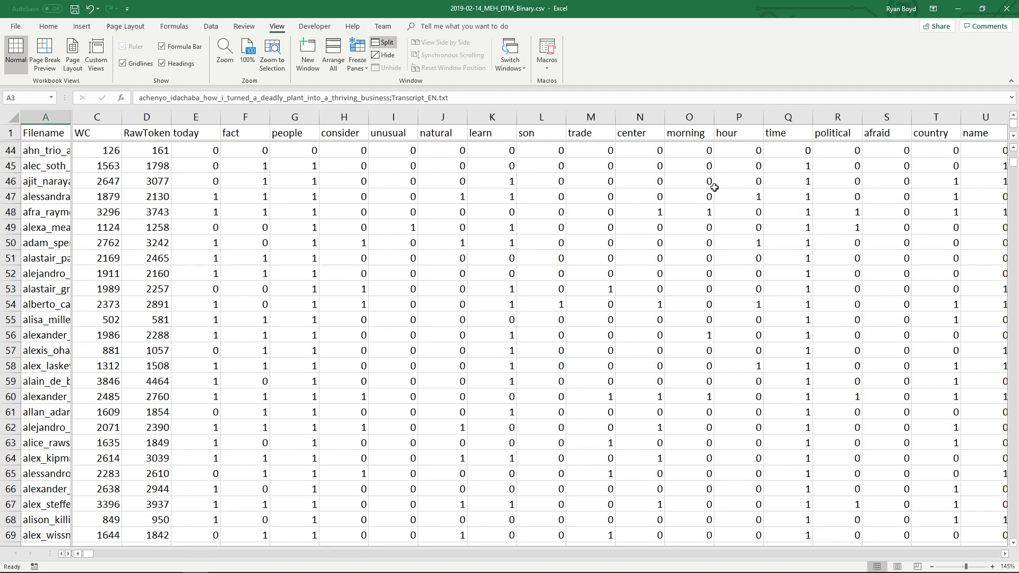
{"action": "left_click", "coordinate": [1006, 8]}
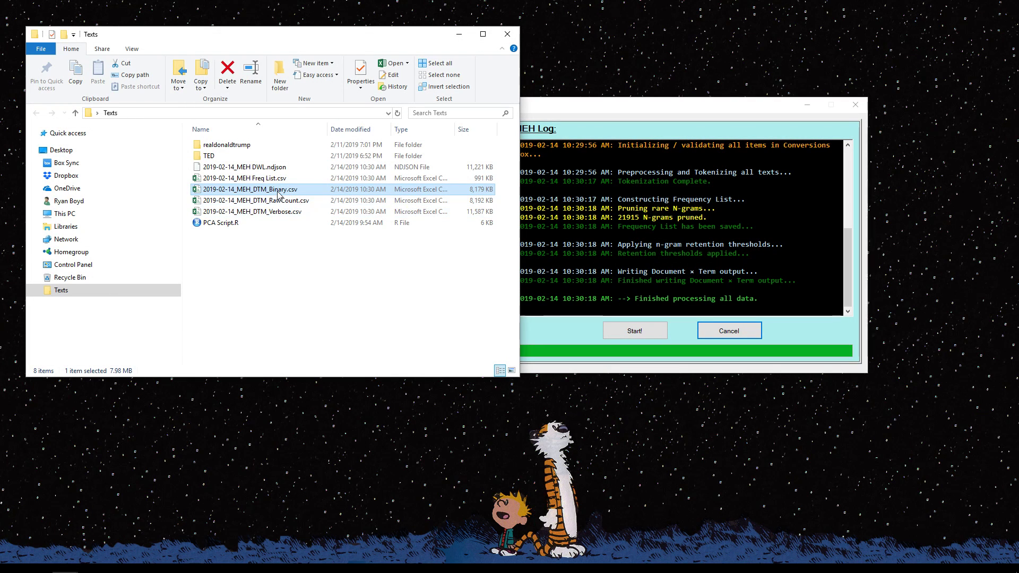
Step: Point out the DTM_Binary part of the binary matrix file's name and open PCA Script.R from the Texts folder in RStudio
{"action": "left_click", "coordinate": [240, 232]}
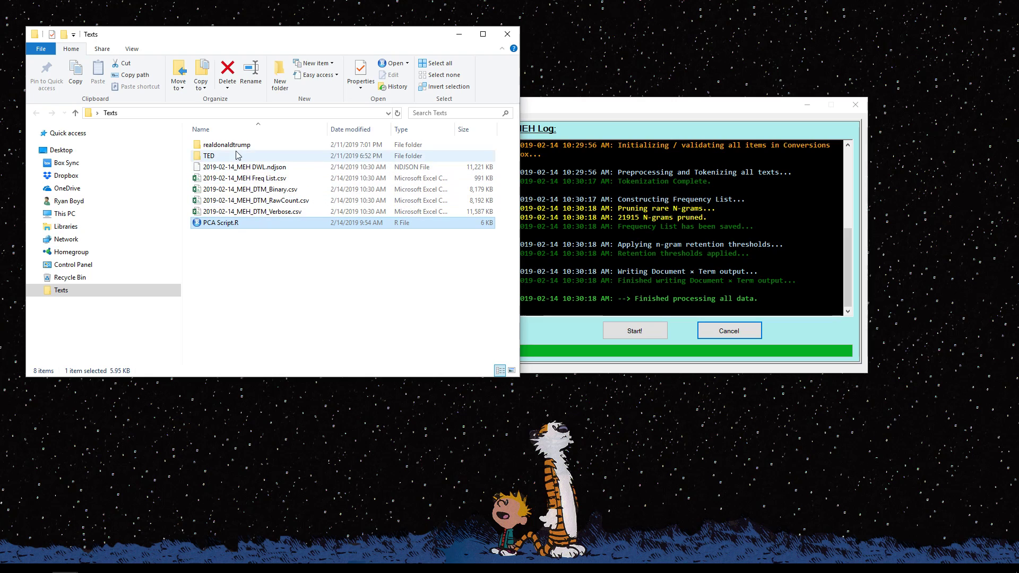
{"action": "left_click", "coordinate": [271, 194]}
{"action": "left_click", "coordinate": [251, 190]}
{"action": "left_click_drag", "start_coordinate": [253, 190], "coordinate": [284, 190]}
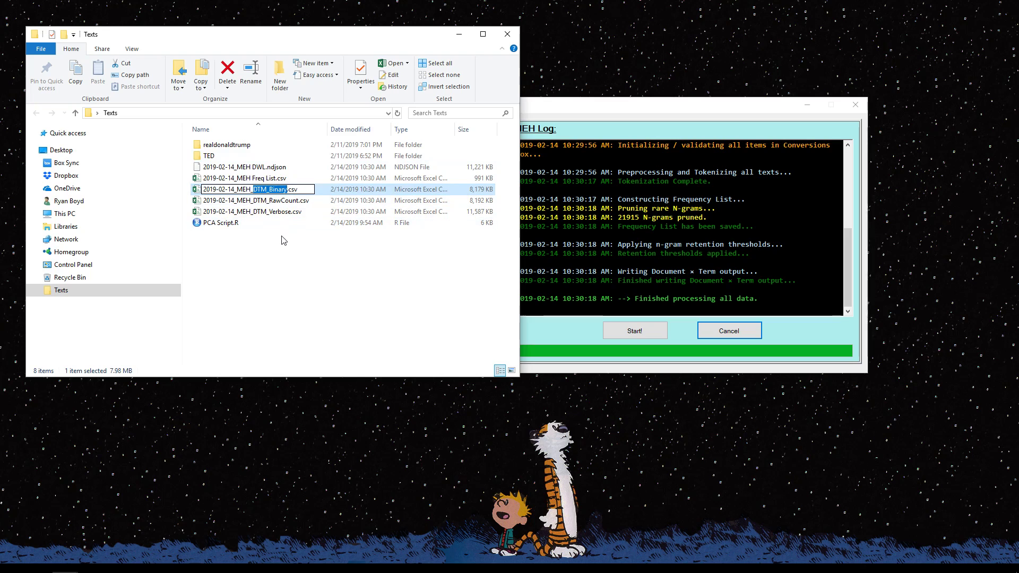
{"action": "left_click", "coordinate": [241, 222]}
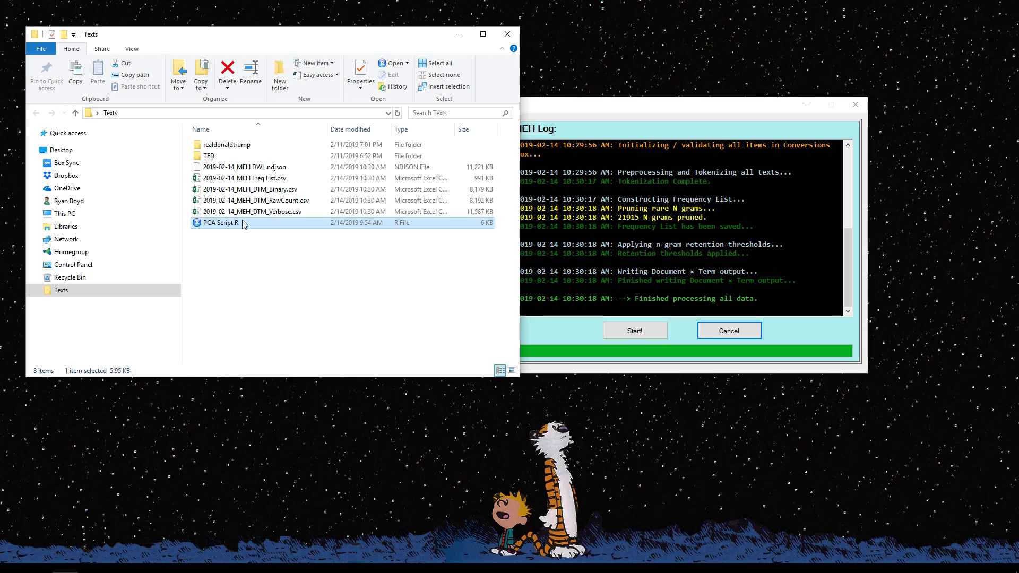
{"action": "double_click", "coordinate": [244, 223]}
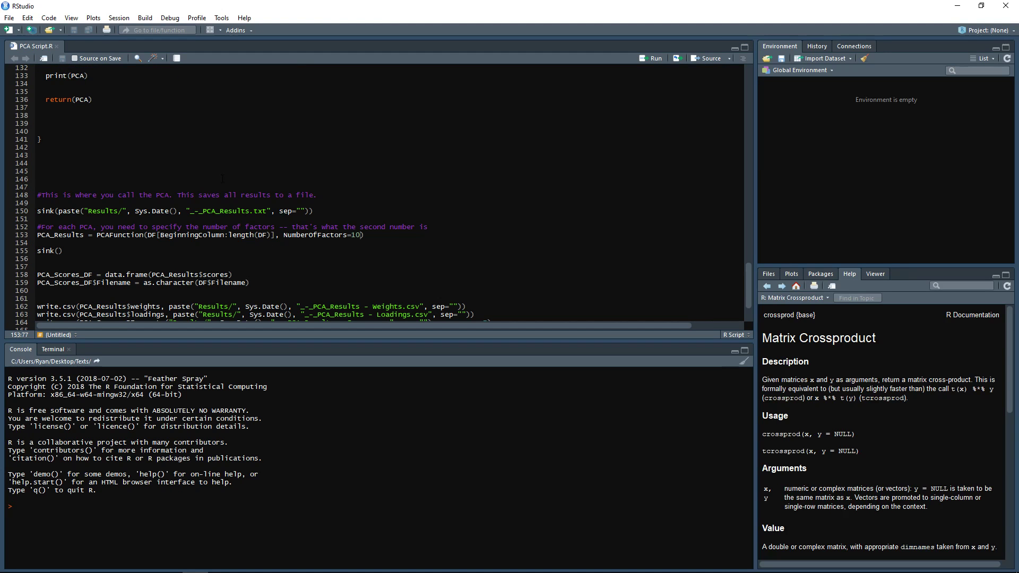
Step: Check that the script's read.csv line loads 2019-02-14_MEH_DTM_Binary.csv and run the entire PCA script
{"action": "left_click", "coordinate": [221, 179]}
{"action": "scroll", "coordinate": [222, 179], "scroll_direction": "up", "scroll_amount": 20}
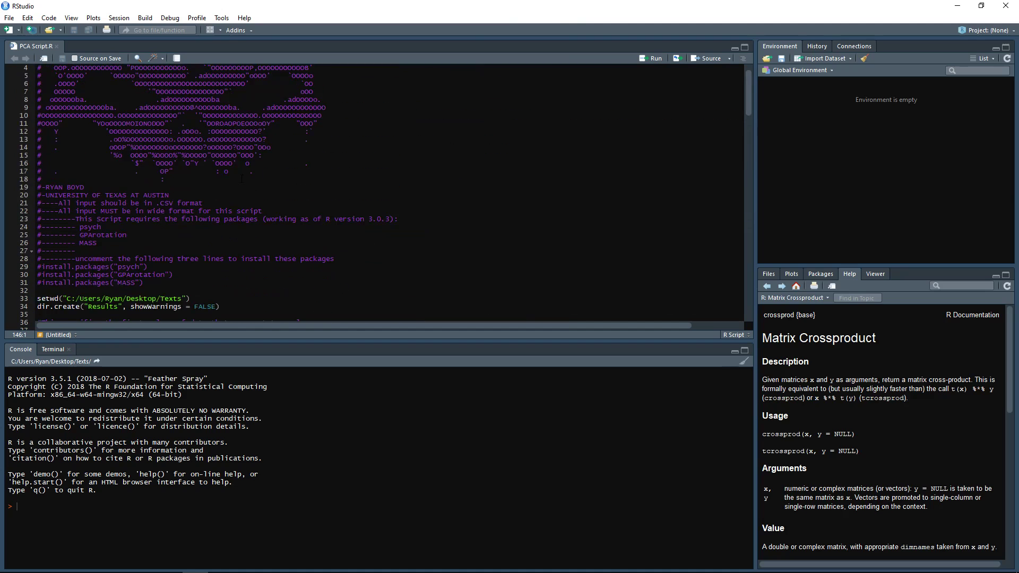
{"action": "scroll", "coordinate": [242, 179], "scroll_direction": "up", "scroll_amount": 1}
{"action": "left_click_drag", "start_coordinate": [749, 85], "coordinate": [751, 107]}
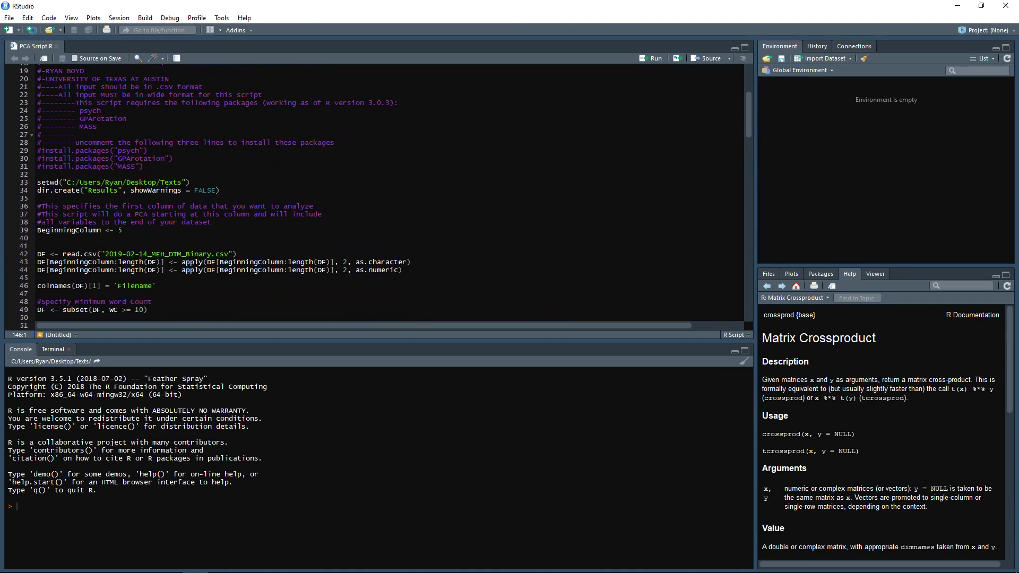
{"action": "left_click_drag", "start_coordinate": [105, 254], "coordinate": [229, 254]}
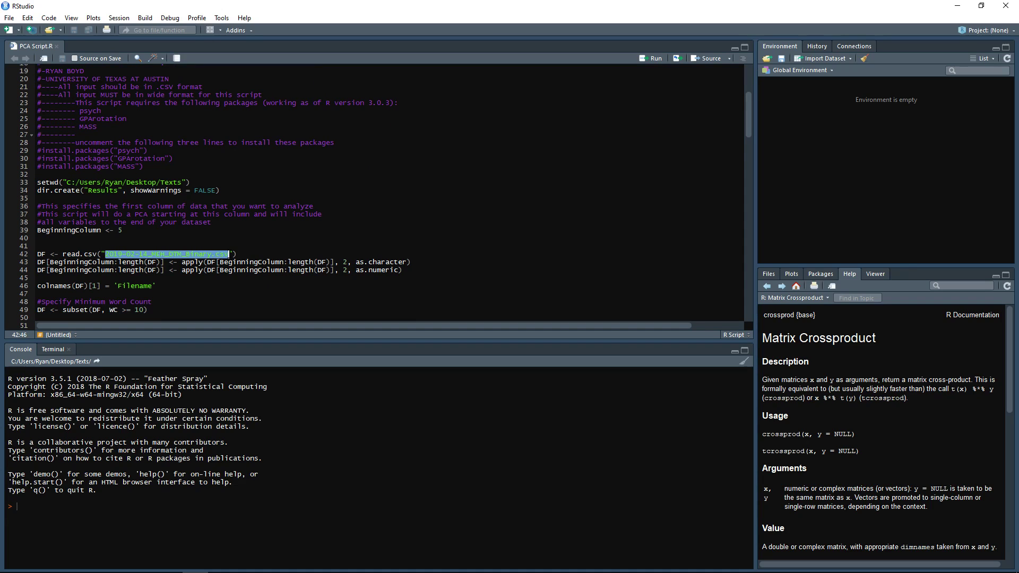
{"action": "left_click", "coordinate": [176, 247]}
{"action": "left_click_drag", "start_coordinate": [105, 254], "coordinate": [215, 254]}
{"action": "left_click", "coordinate": [228, 214]}
{"action": "key", "text": "ctrl+a"}
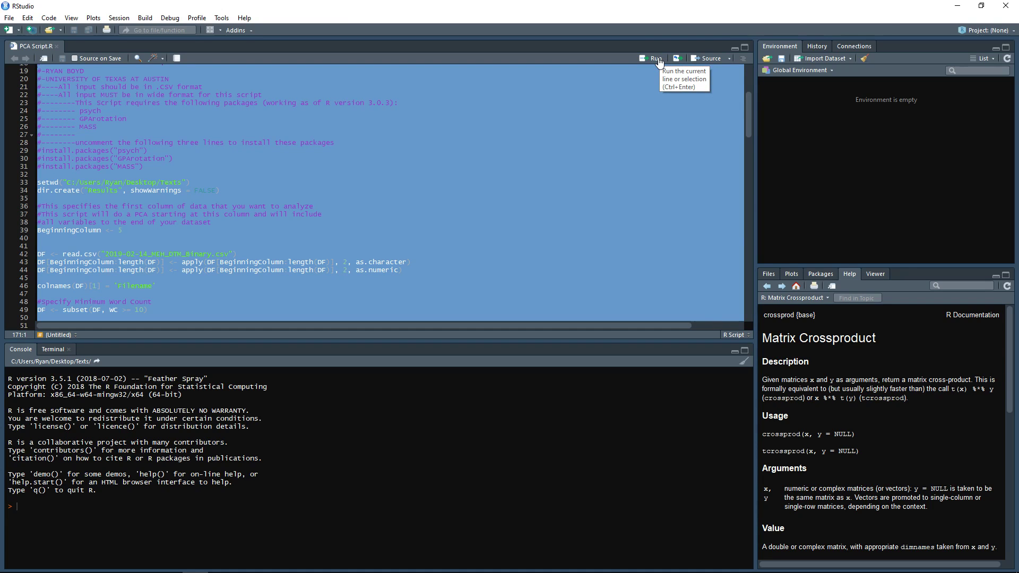
{"action": "left_click", "coordinate": [658, 61]}
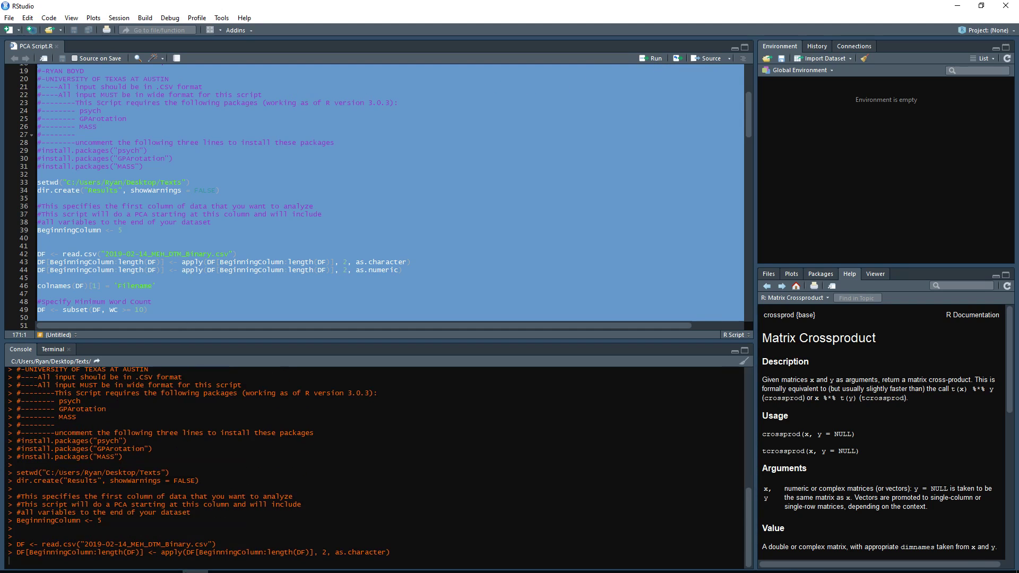
Step: Switch to IBM SPSS Statistics and maximize the empty Data Editor
{"action": "mouse_move", "coordinate": [181, 571]}
{"action": "left_click", "coordinate": [144, 566]}
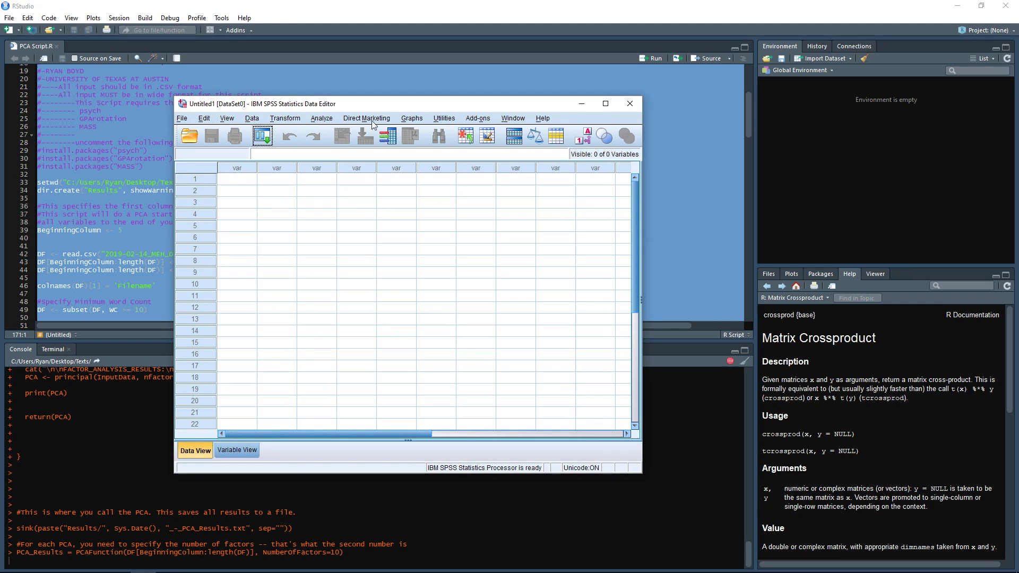
{"action": "left_click", "coordinate": [183, 119]}
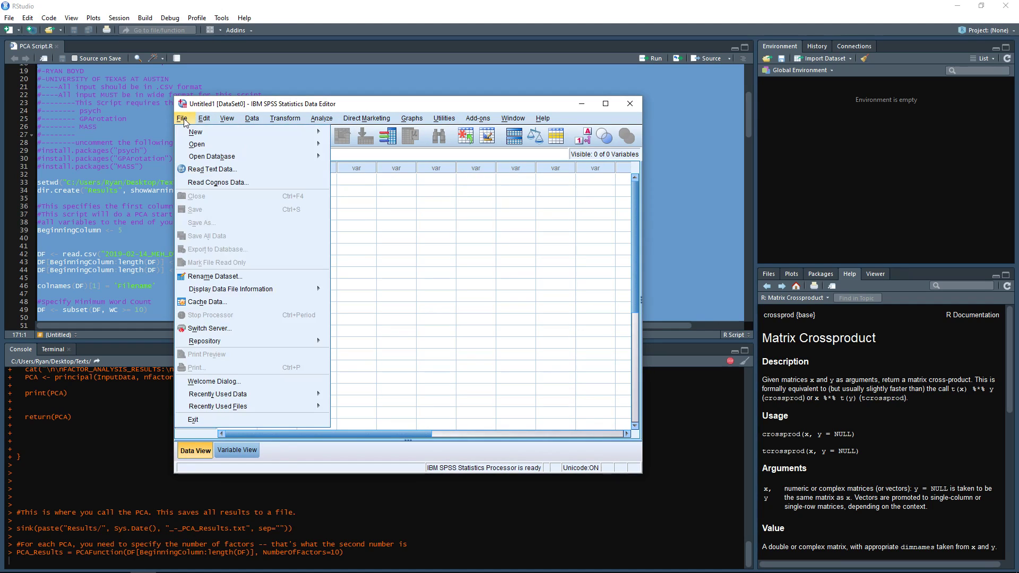
{"action": "left_click", "coordinate": [183, 121]}
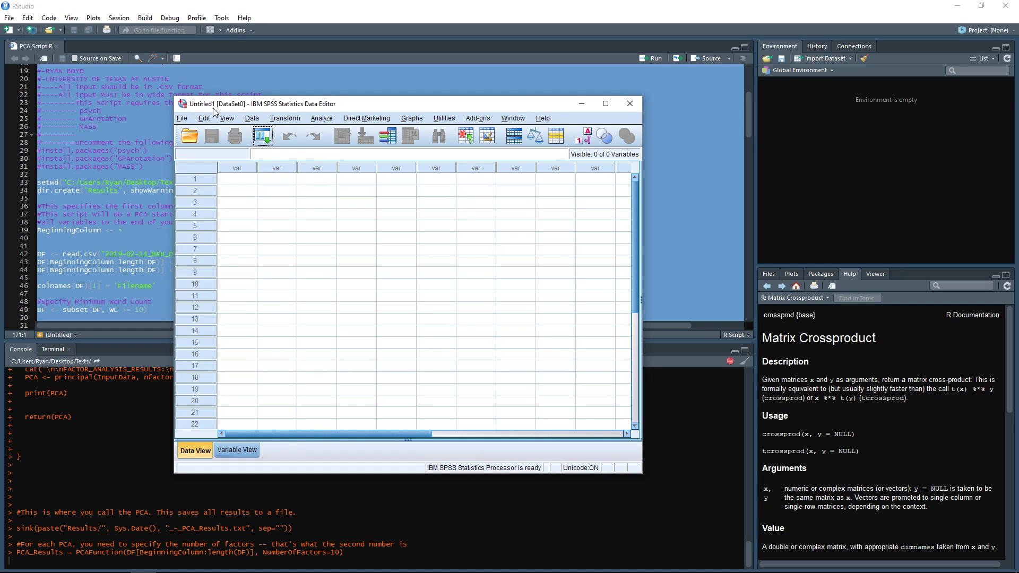
{"action": "double_click", "coordinate": [215, 112]}
Step: Start a text data import of 2019-02-14_MEH_DTM_Binary.csv from the Texts folder
{"action": "left_click", "coordinate": [8, 18]}
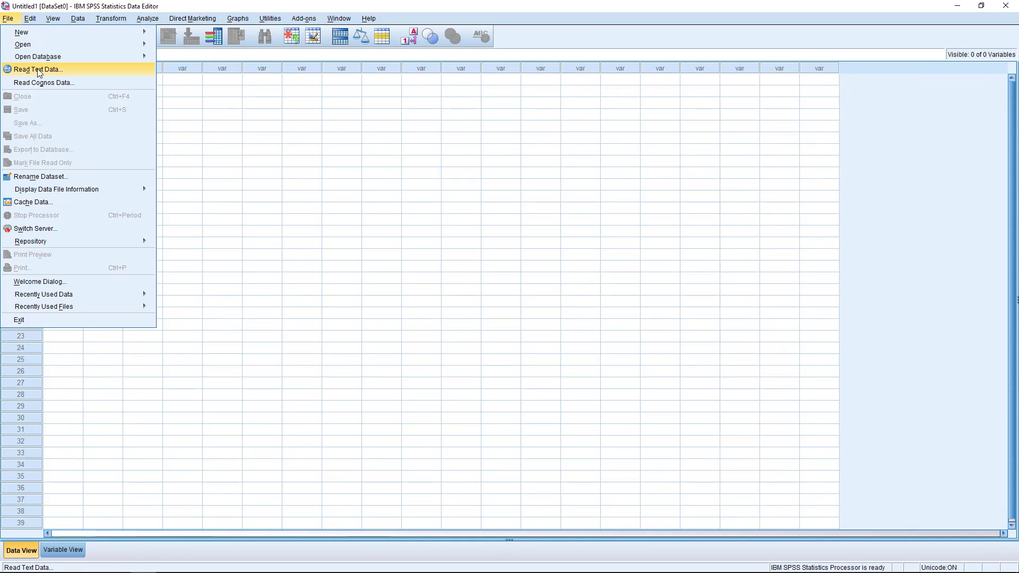
{"action": "left_click", "coordinate": [36, 70]}
{"action": "left_click", "coordinate": [444, 209]}
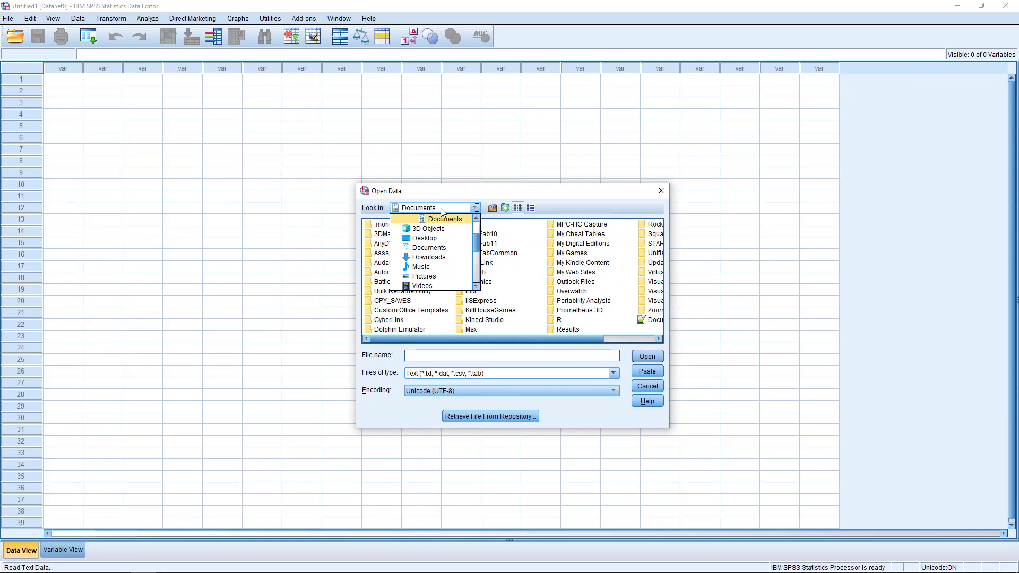
{"action": "scroll", "coordinate": [445, 262], "scroll_direction": "down", "scroll_amount": 5}
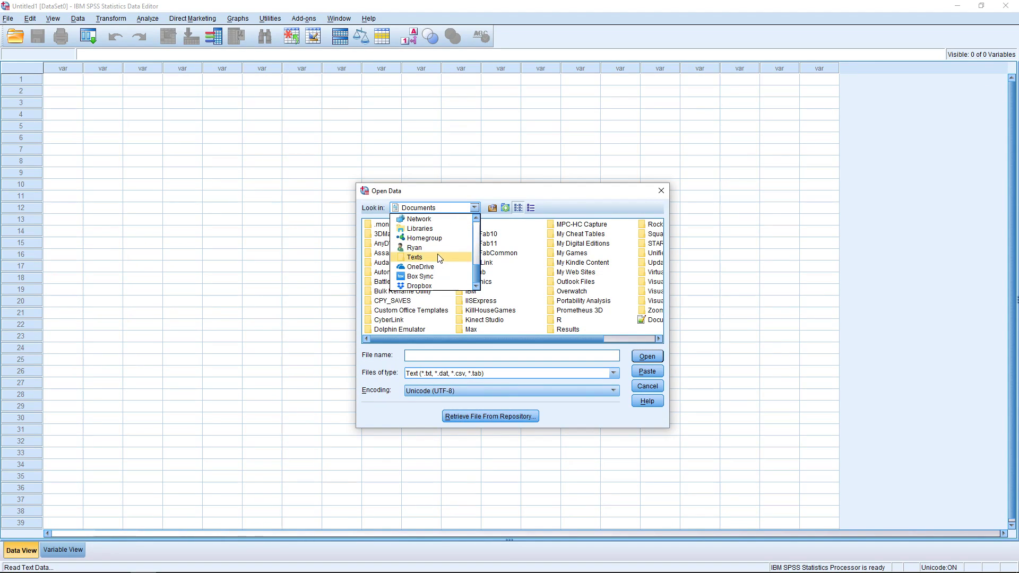
{"action": "left_click", "coordinate": [440, 257]}
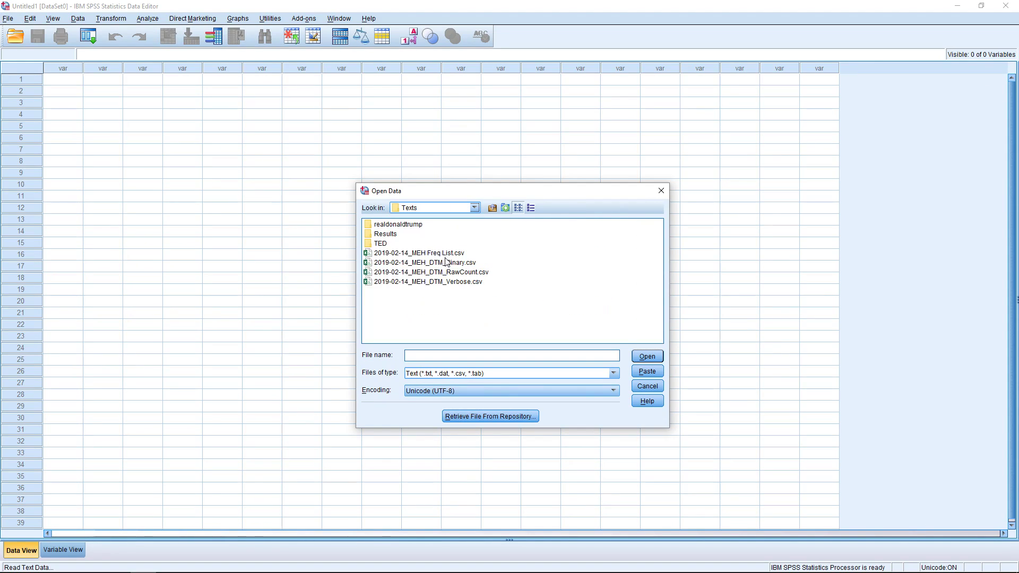
{"action": "left_click", "coordinate": [450, 263]}
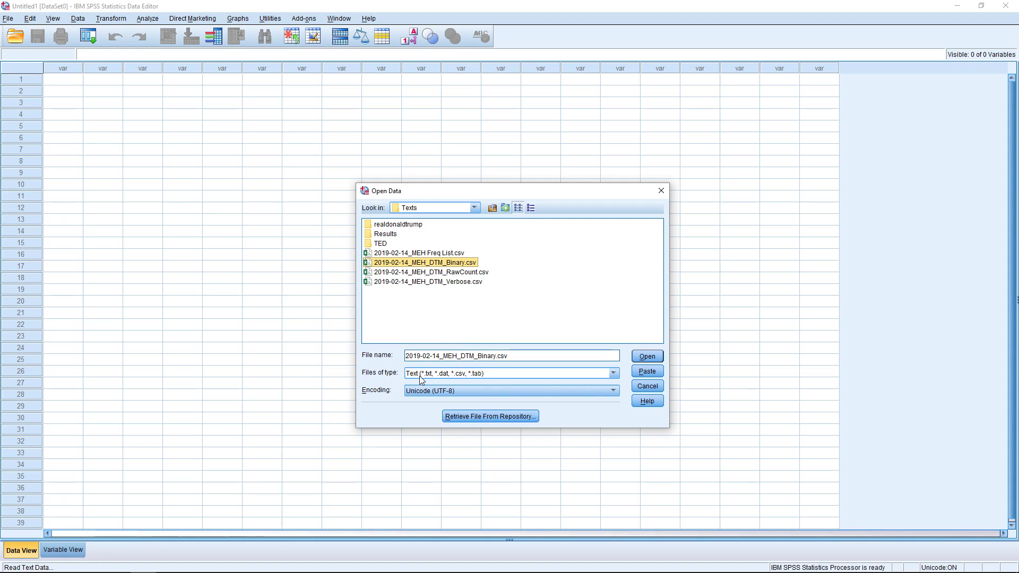
{"action": "left_click", "coordinate": [648, 361]}
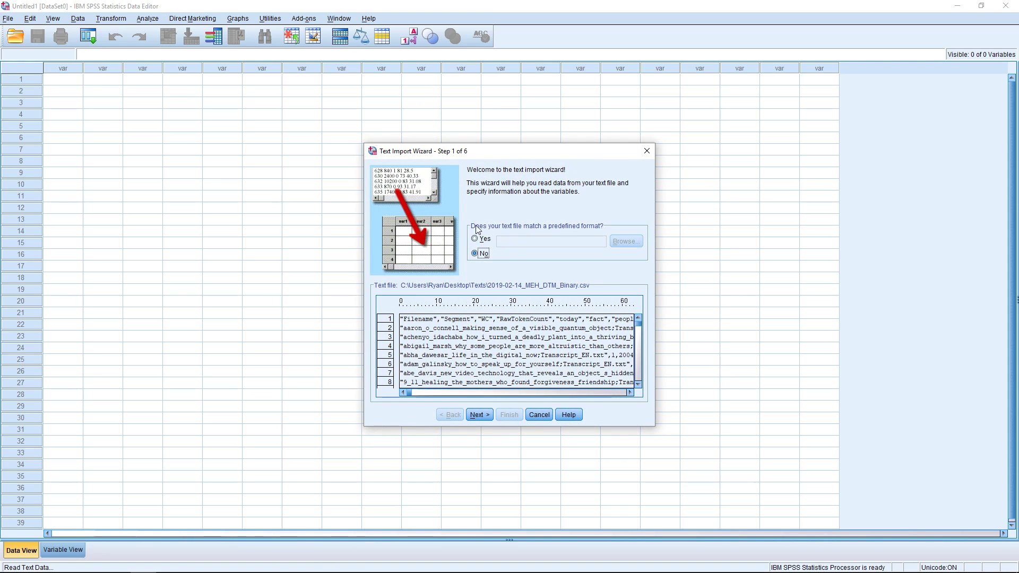
Step: Import without a predefined format, keep the variables delimited, and specify that variable names are included at the top of the file
{"action": "left_click", "coordinate": [483, 416]}
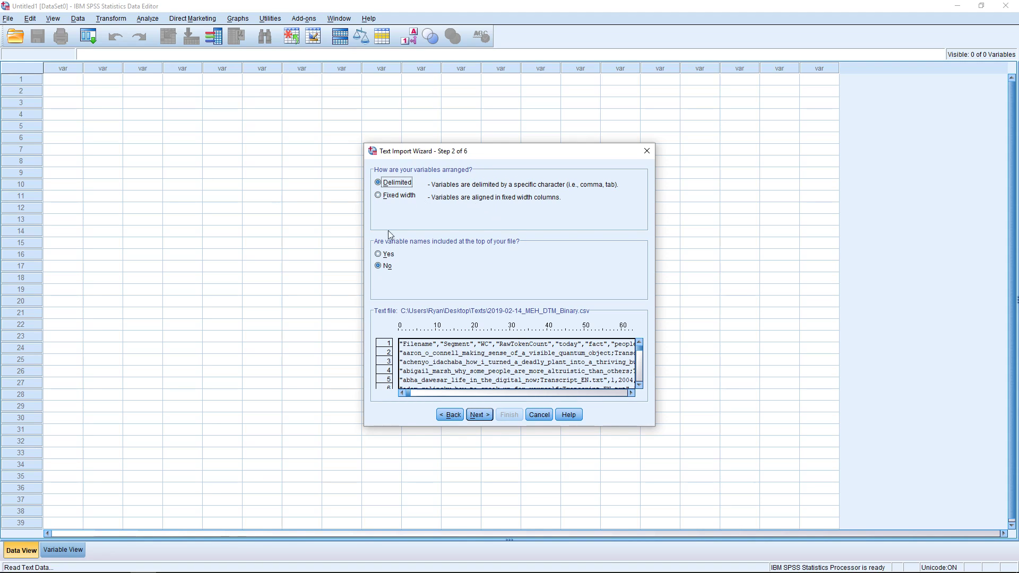
{"action": "left_click", "coordinate": [379, 254]}
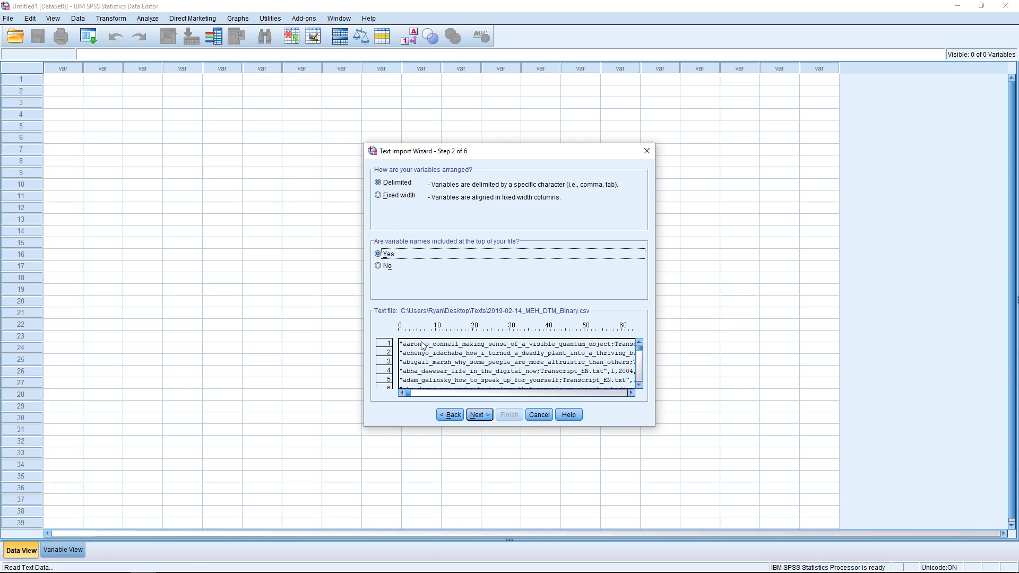
{"action": "left_click", "coordinate": [391, 269]}
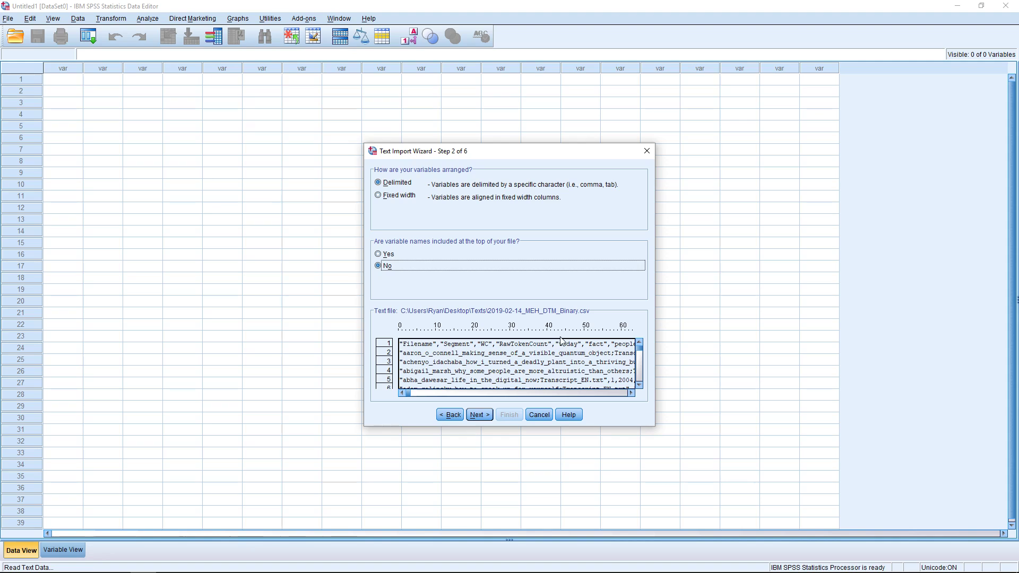
{"action": "left_click", "coordinate": [389, 256]}
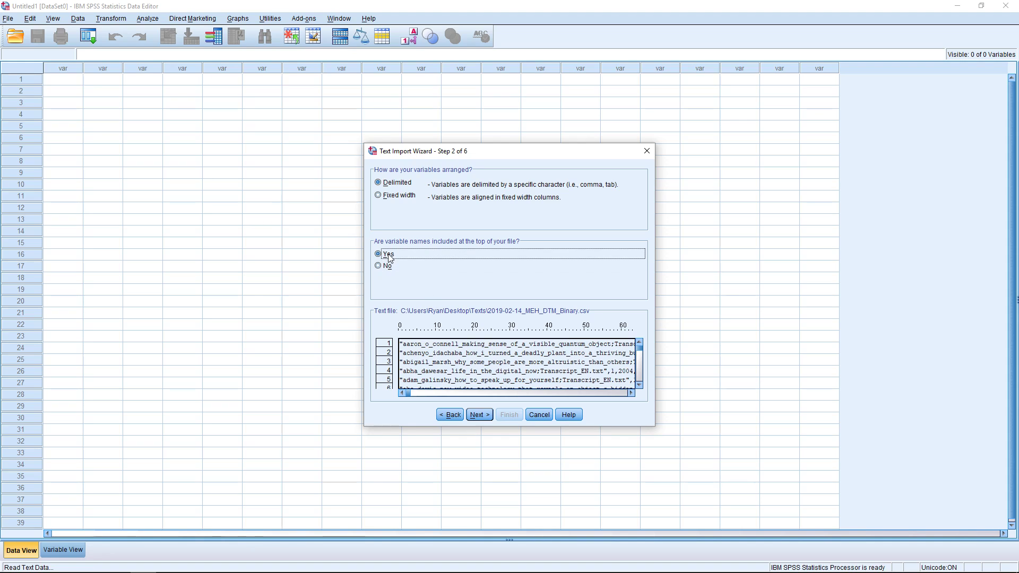
{"action": "left_click", "coordinate": [481, 415]}
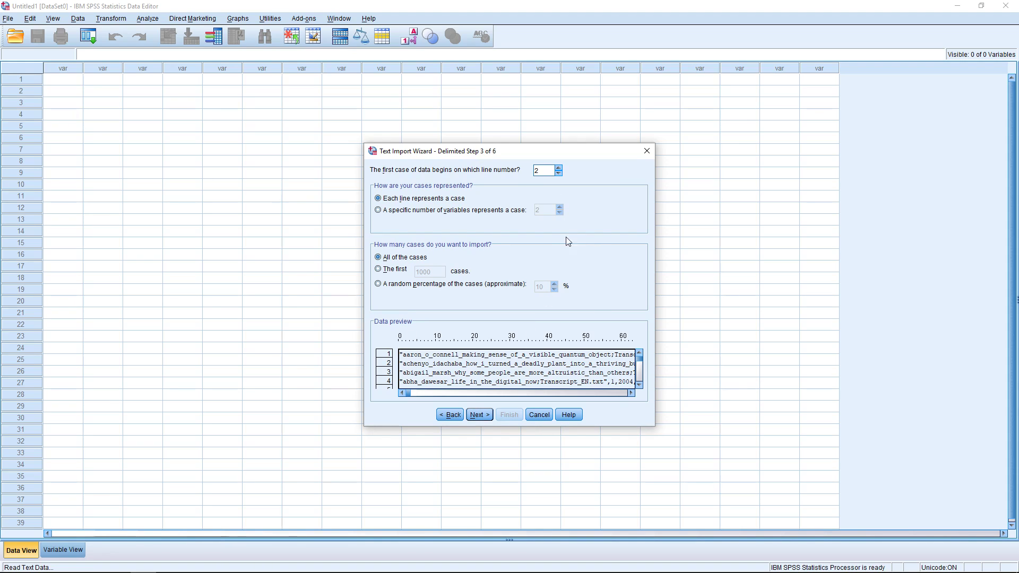
Step: Keep all cases starting from line 2 and remove the semicolon delimiter, leaving comma with double quote as text qualifier
{"action": "left_click", "coordinate": [488, 415]}
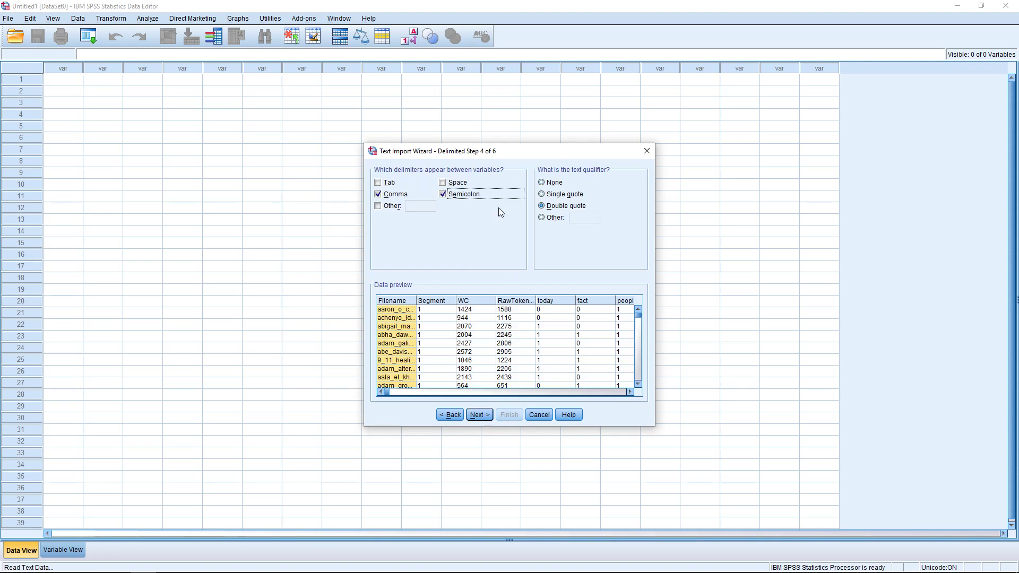
{"action": "left_click", "coordinate": [443, 194]}
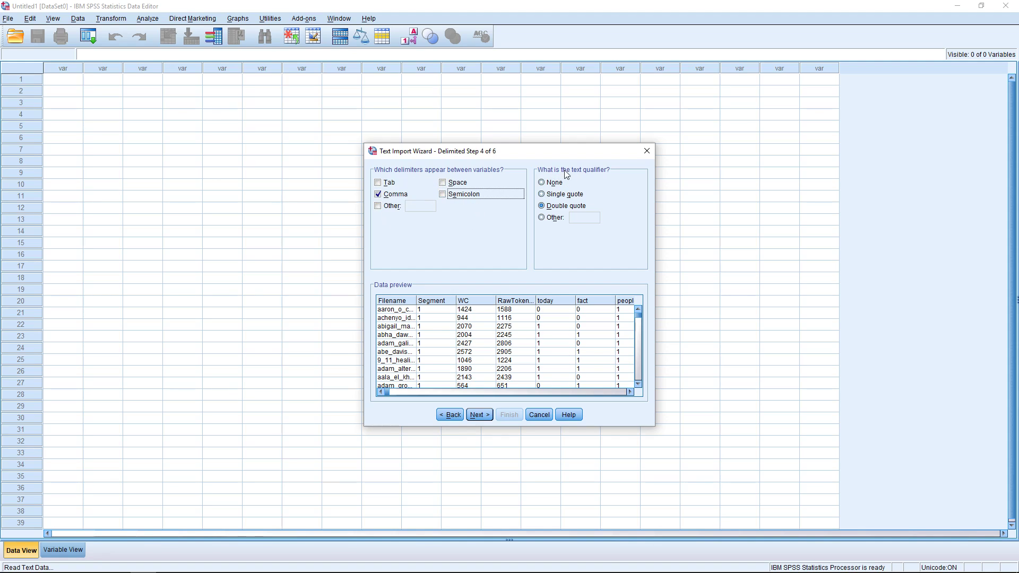
{"action": "left_click", "coordinate": [479, 414]}
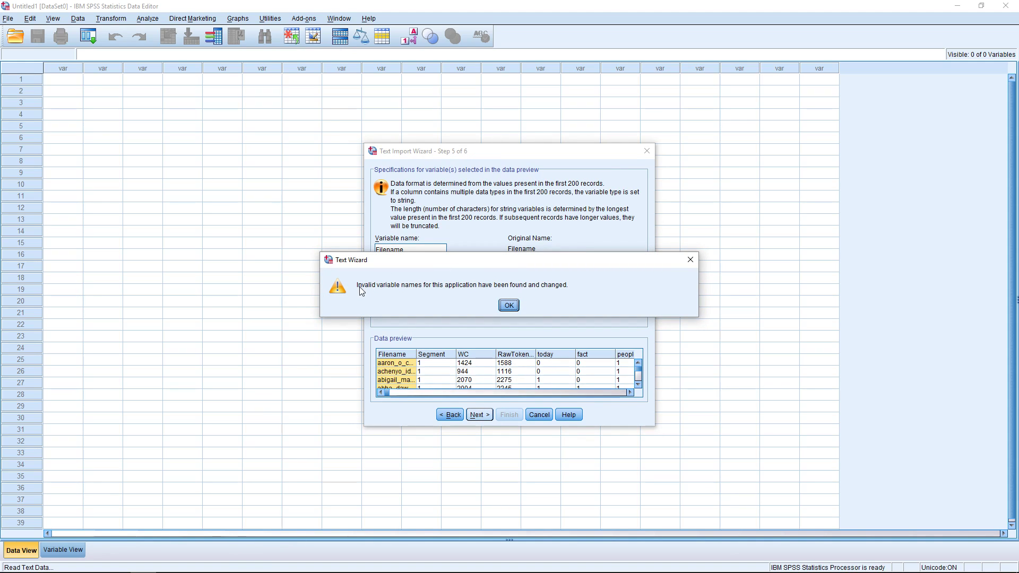
Step: Accept the adjusted variable names and default data formats, and finish the text import
{"action": "left_click", "coordinate": [508, 306]}
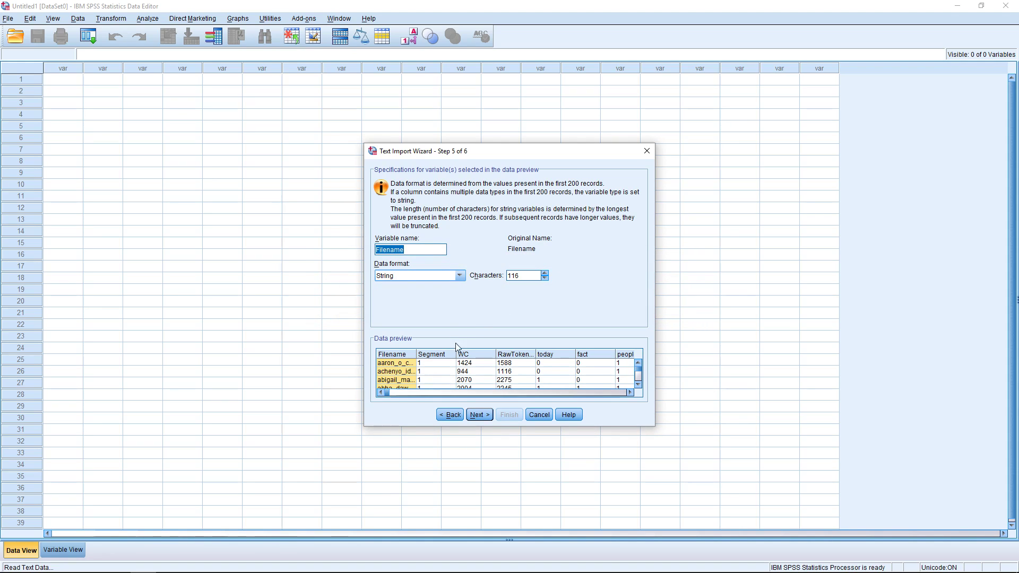
{"action": "left_click", "coordinate": [478, 416]}
{"action": "left_click", "coordinate": [511, 416]}
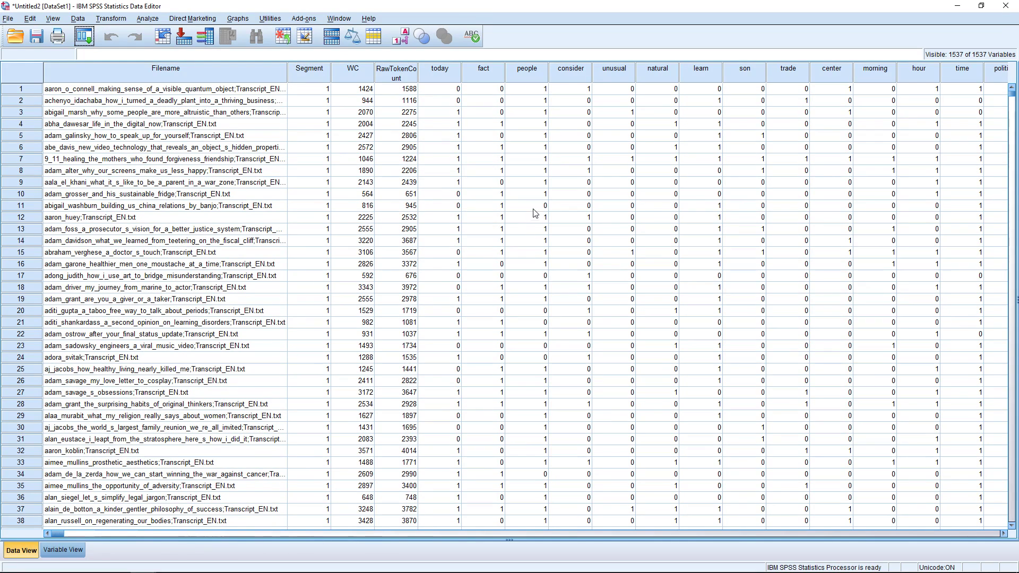
Step: Set up a Factor Analysis with all token variables from today onward, excluding Filename, Segment, WC and RawTokenCount
{"action": "left_click", "coordinate": [143, 21]}
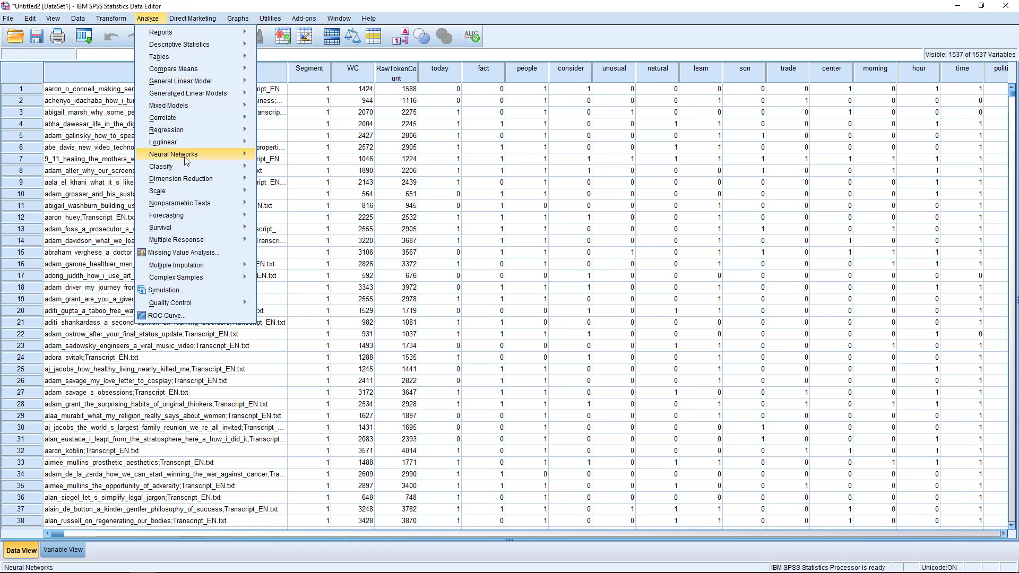
{"action": "mouse_move", "coordinate": [202, 179]}
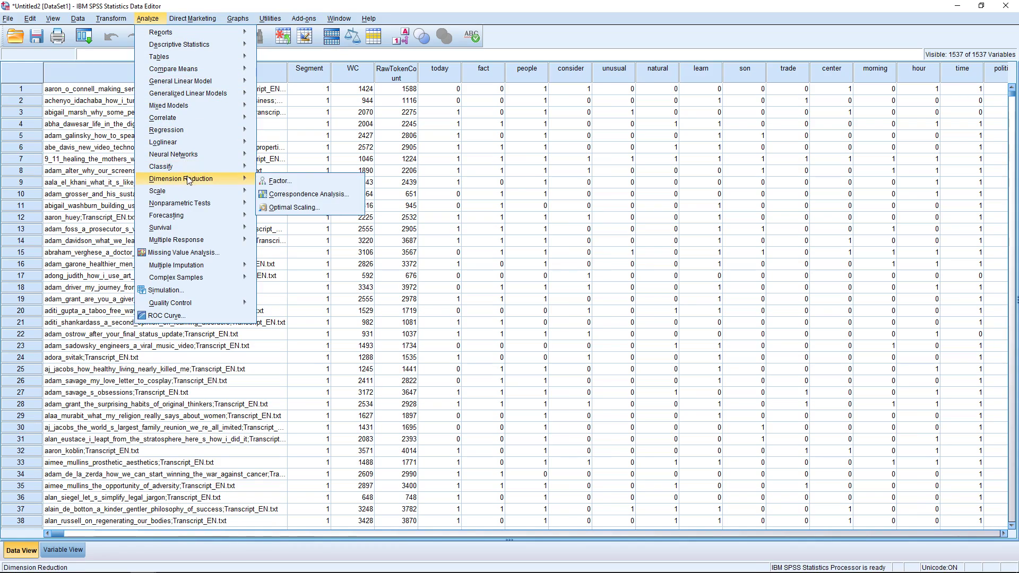
{"action": "left_click", "coordinate": [314, 183]}
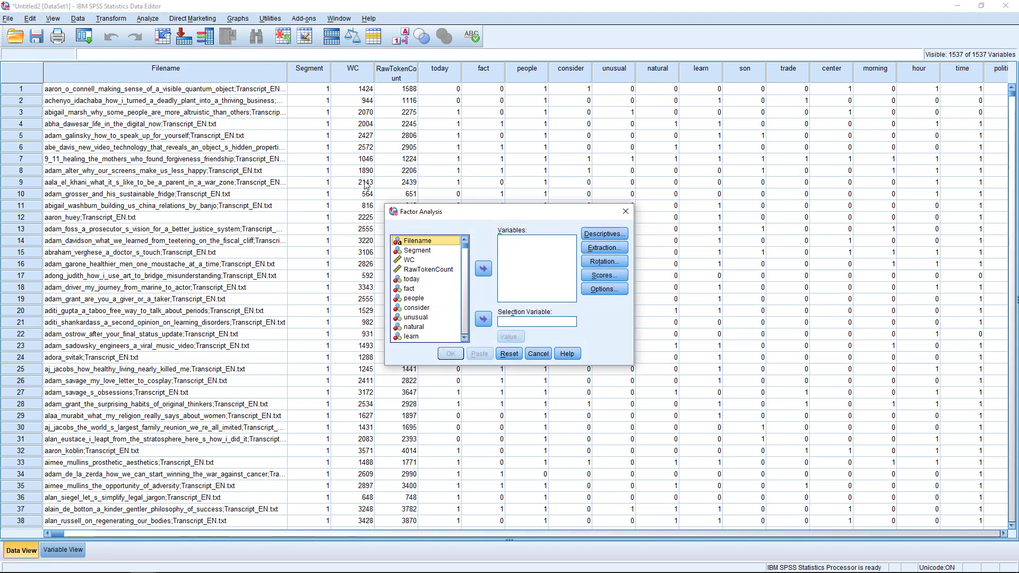
{"action": "left_click", "coordinate": [416, 279]}
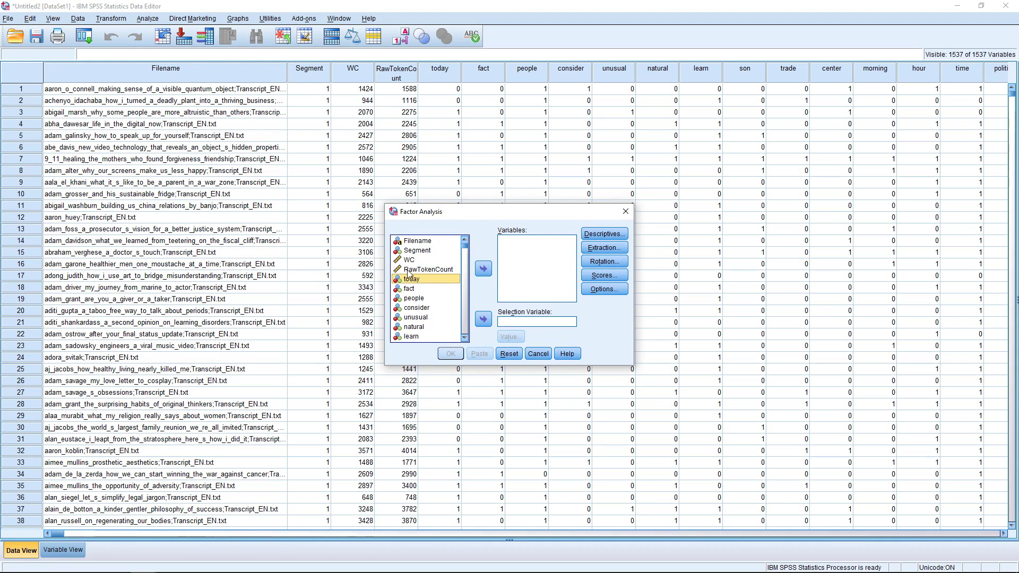
{"action": "mouse_move", "coordinate": [466, 247]}
{"action": "left_mouse_down"}
{"action": "mouse_move", "coordinate": [466, 337]}
{"action": "mouse_move", "coordinate": [467, 246]}
{"action": "left_mouse_up"}
{"action": "left_click", "coordinate": [414, 280], "text": "shift"}
{"action": "left_click", "coordinate": [483, 270]}
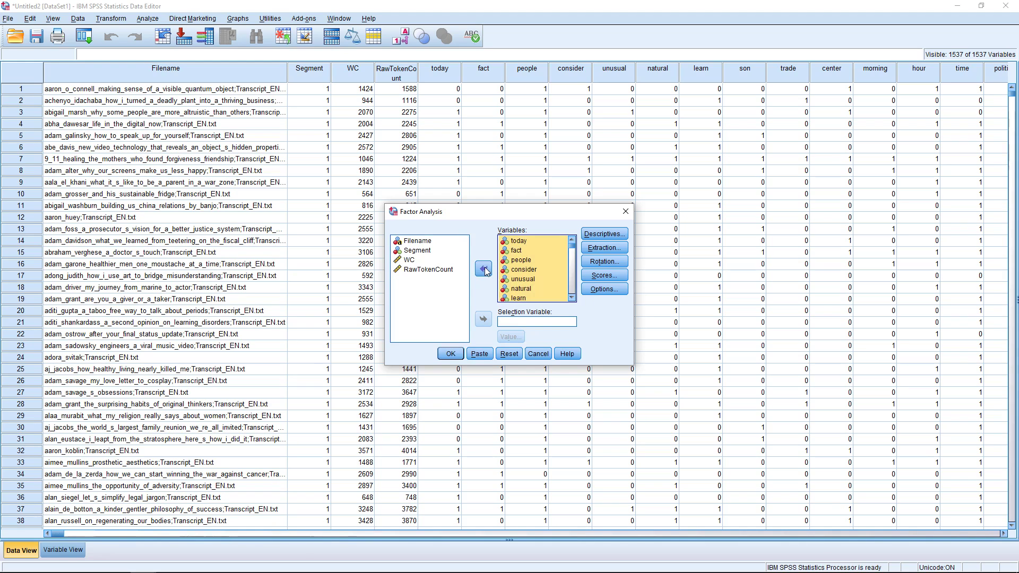
Step: Enlarge the Factor Analysis dialog and request univariate descriptives plus KMO and Bartlett's test of sphericity
{"action": "left_click_drag", "start_coordinate": [385, 205], "coordinate": [288, 126]}
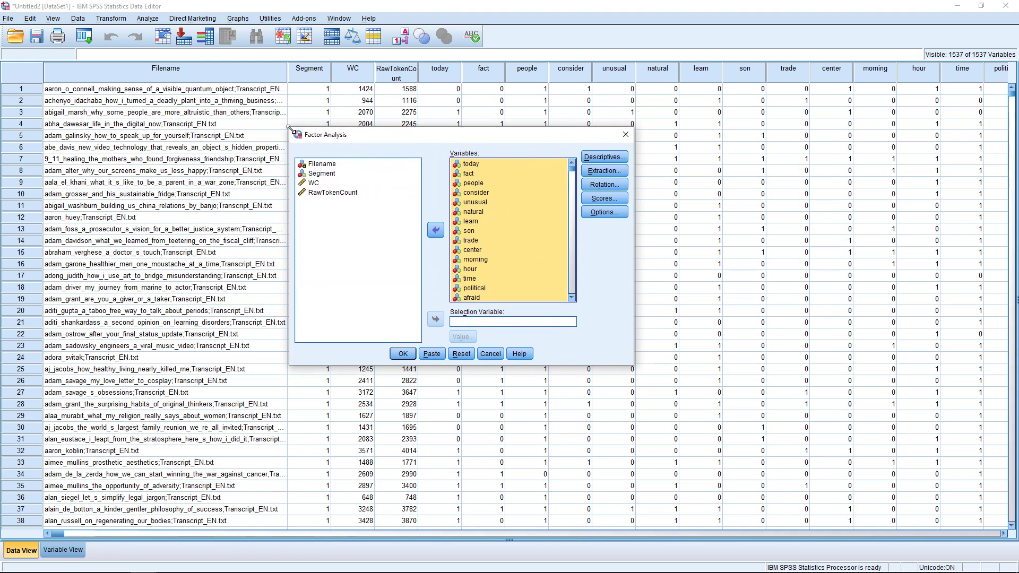
{"action": "left_click", "coordinate": [605, 156]}
{"action": "left_click", "coordinate": [486, 248]}
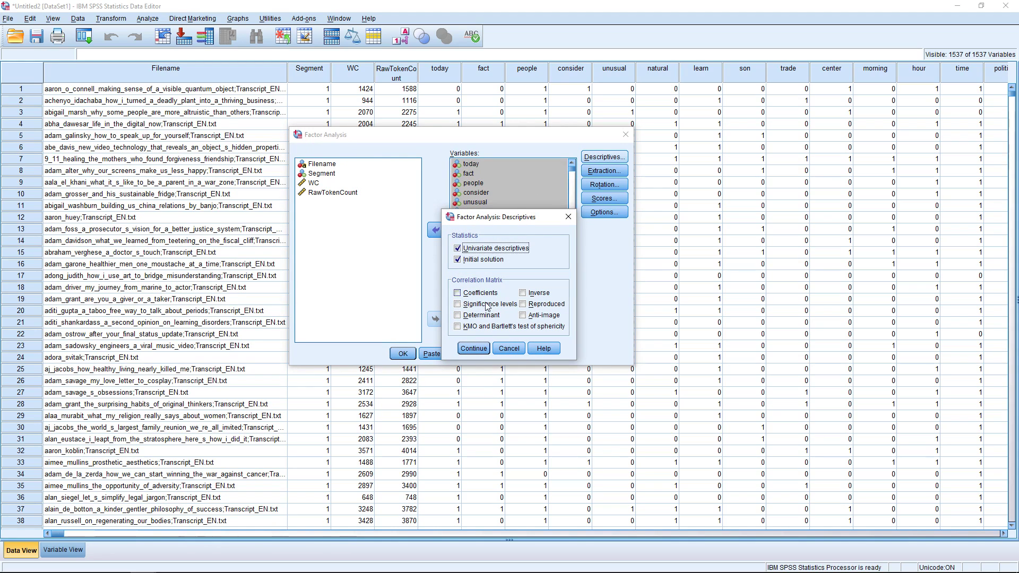
{"action": "left_click", "coordinate": [480, 328]}
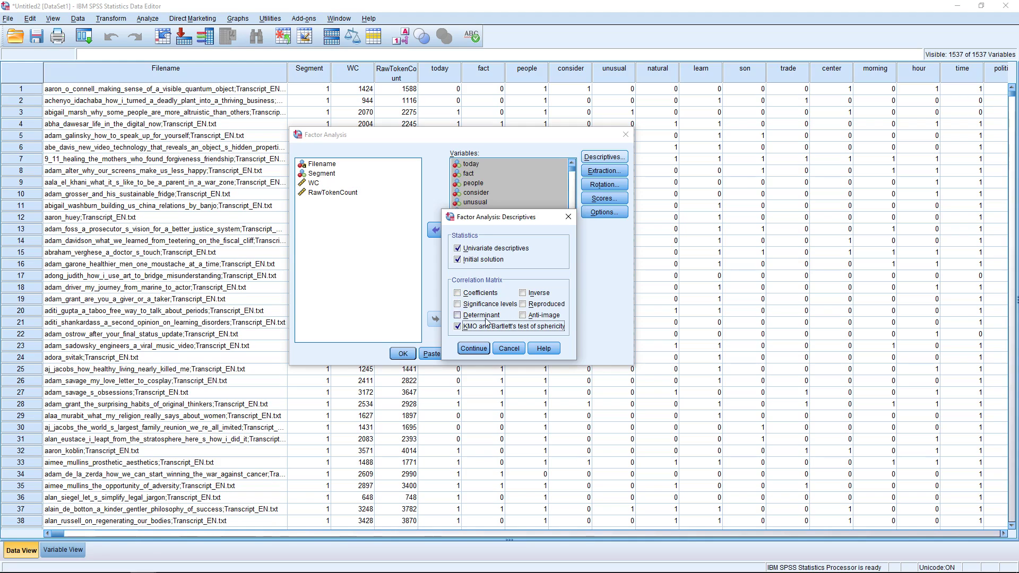
{"action": "left_click", "coordinate": [487, 346]}
Step: Add a scree plot to the principal components extraction and fix the number of factors to extract at 10
{"action": "left_click", "coordinate": [589, 170]}
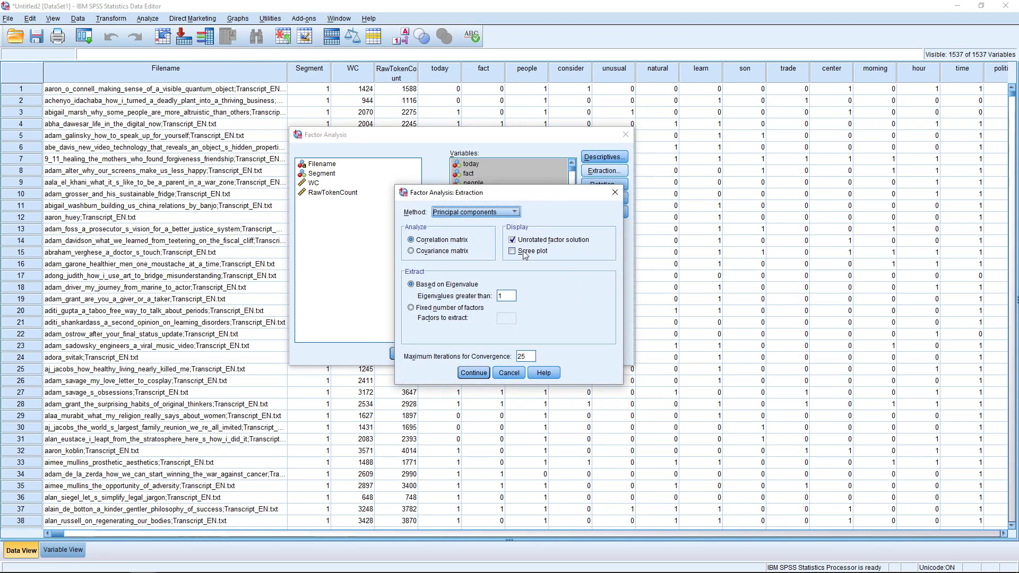
{"action": "left_click", "coordinate": [525, 256]}
{"action": "left_click", "coordinate": [461, 312]}
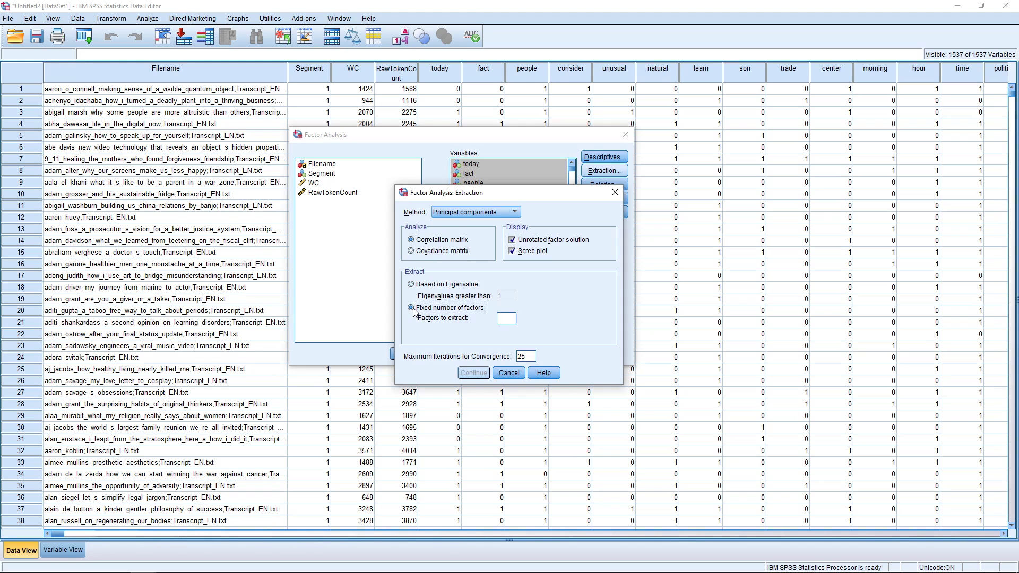
{"action": "left_click", "coordinate": [503, 319]}
{"action": "type", "text": "10"}
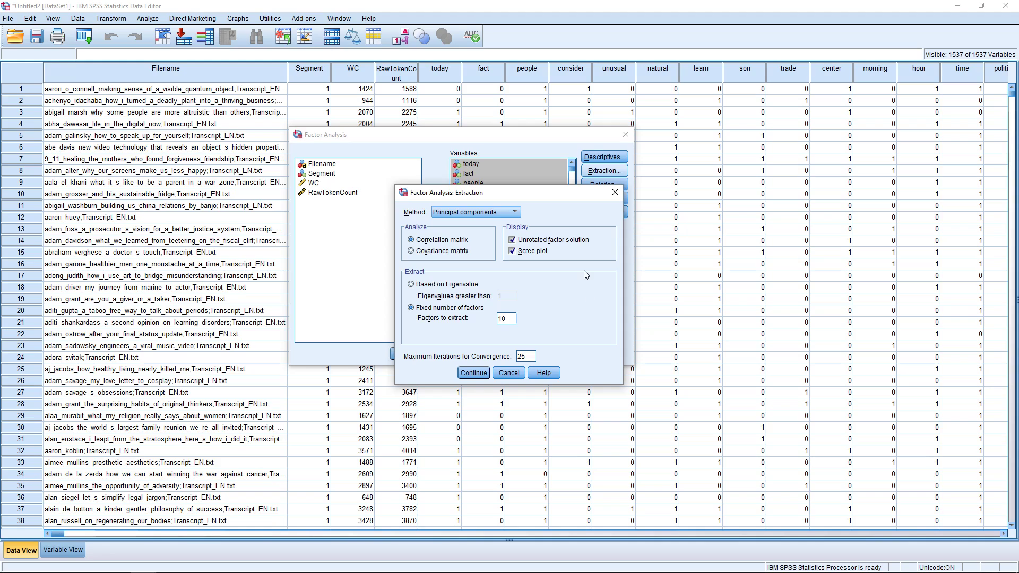
Step: Set the extraction's maximum iterations for convergence to 9999 and accept the extraction settings
{"action": "double_click", "coordinate": [523, 356]}
{"action": "type", "text": "5"}
{"action": "key", "text": "BackSpace"}
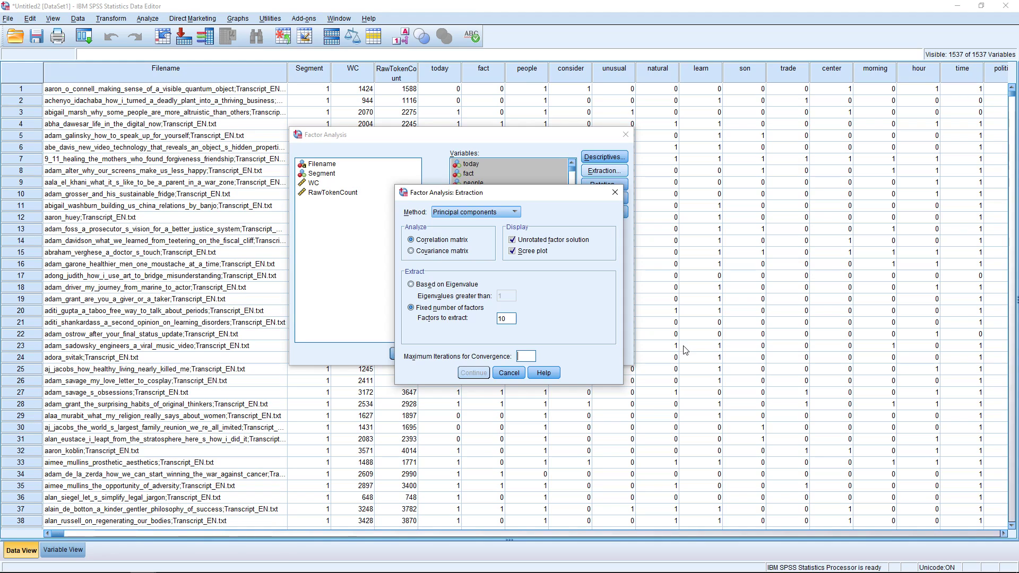
{"action": "type", "text": "9999"}
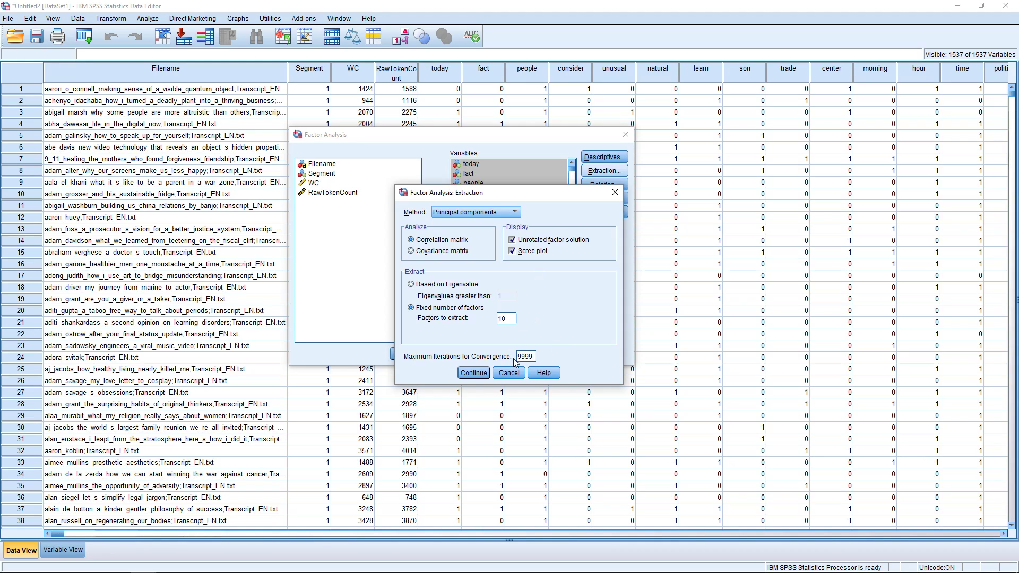
{"action": "left_click", "coordinate": [479, 374]}
Step: Set the rotation method to Varimax with loading plots displayed and a maximum of 9999 iterations for convergence
{"action": "left_click", "coordinate": [603, 186]}
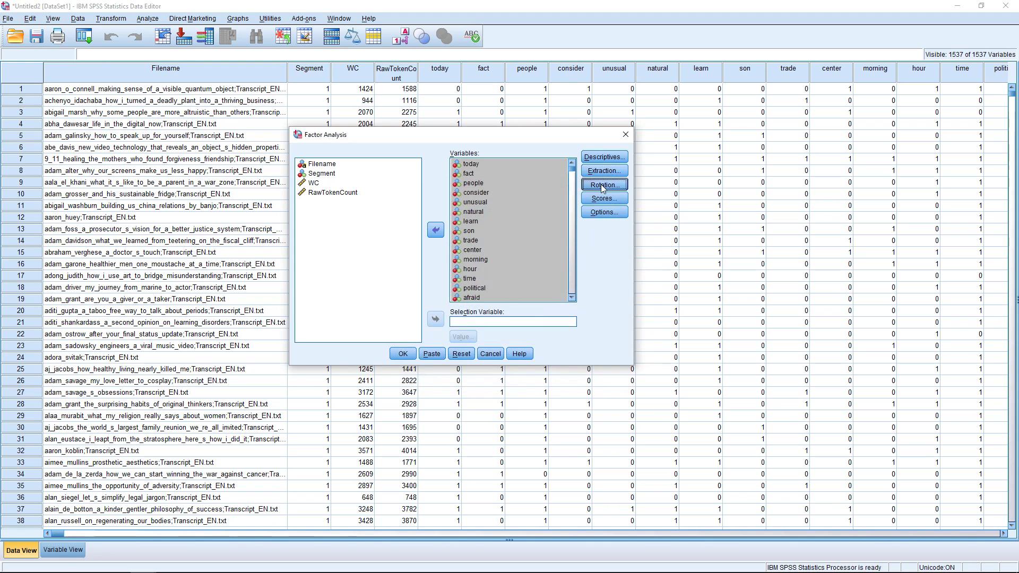
{"action": "left_click_drag", "start_coordinate": [499, 208], "coordinate": [346, 130]}
{"action": "left_click", "coordinate": [372, 173]}
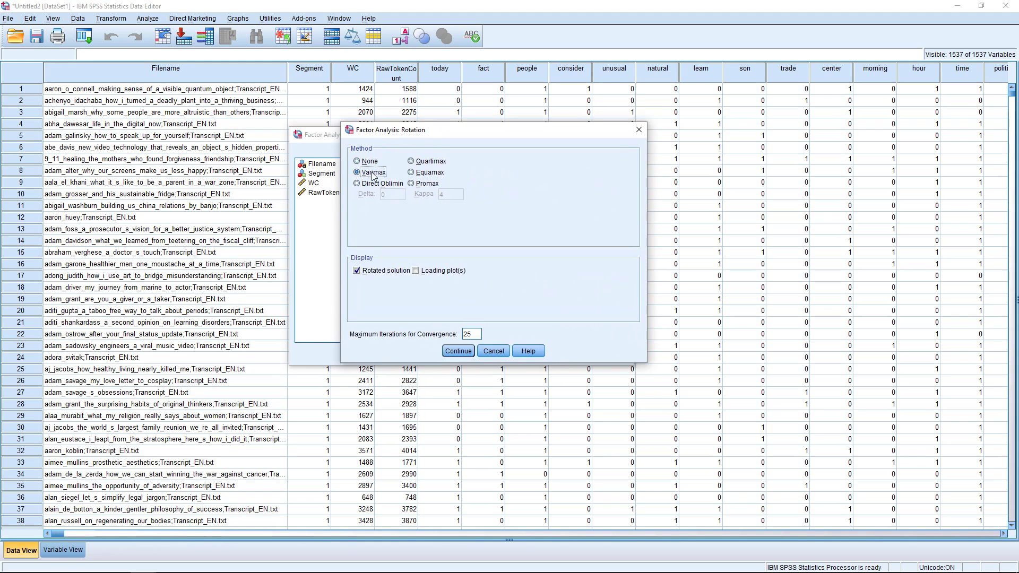
{"action": "left_click", "coordinate": [445, 271]}
{"action": "left_click", "coordinate": [470, 334]}
{"action": "type", "text": "9999"}
{"action": "key", "text": "Return"}
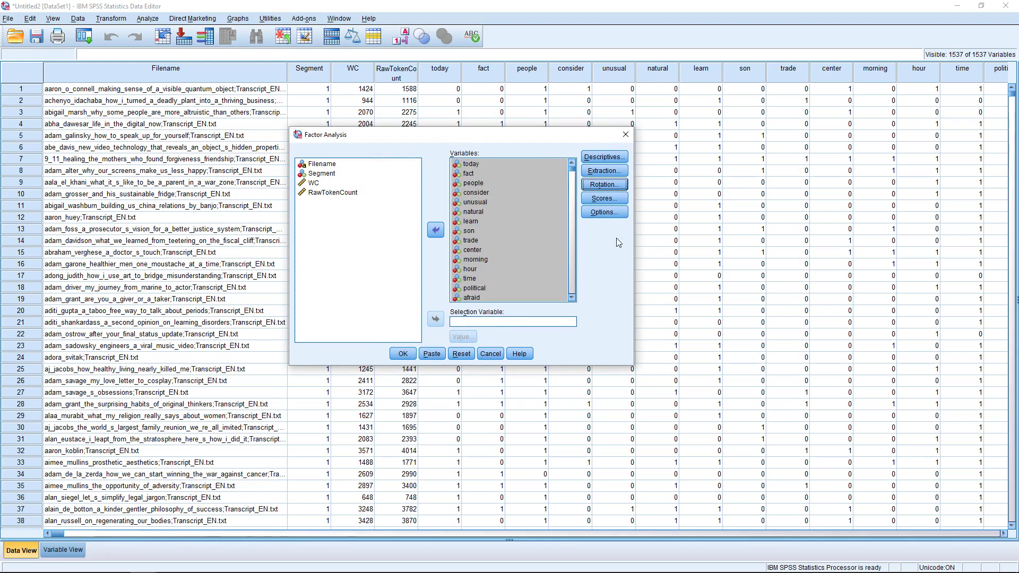
Step: Sort coefficients by size, suppress those with an absolute value below .20, and run the factor analysis
{"action": "left_click", "coordinate": [601, 214]}
{"action": "left_click", "coordinate": [601, 214]}
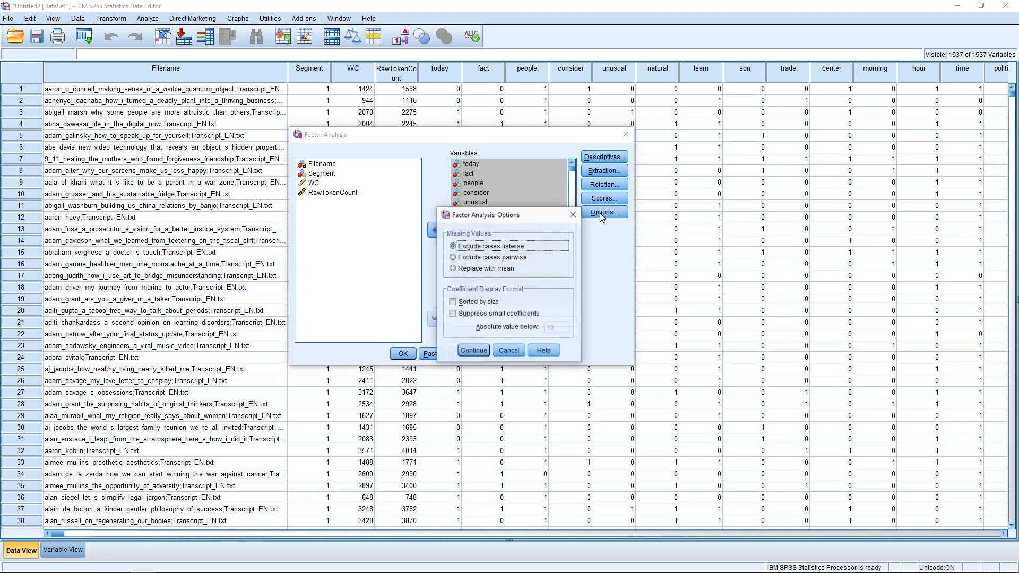
{"action": "left_click", "coordinate": [484, 305]}
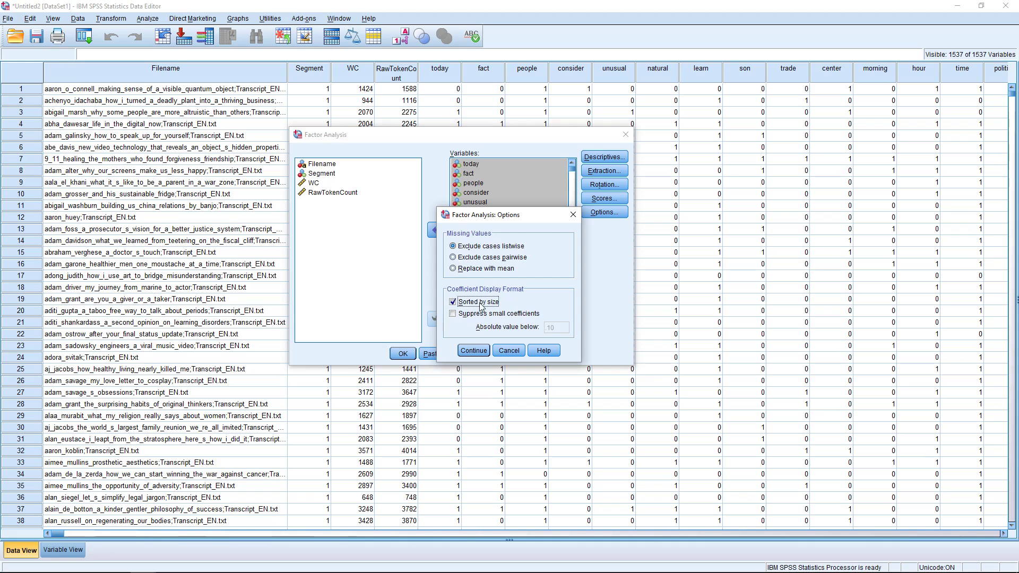
{"action": "left_click", "coordinate": [479, 314]}
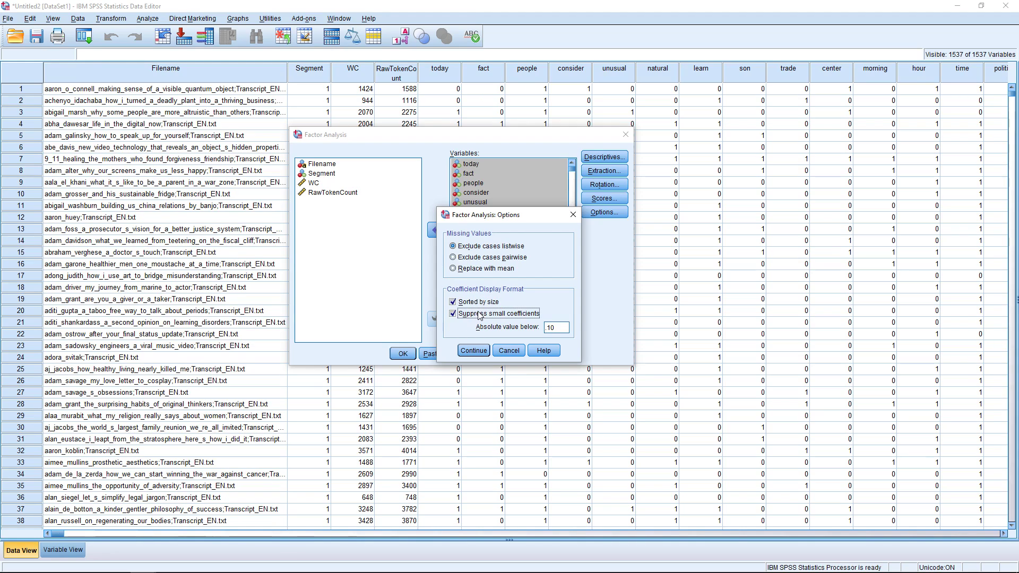
{"action": "double_click", "coordinate": [550, 328]}
{"action": "left_click", "coordinate": [550, 328]}
{"action": "double_click", "coordinate": [549, 328]}
{"action": "type", "text": "20"}
{"action": "double_click", "coordinate": [560, 328]}
{"action": "left_click", "coordinate": [560, 327]}
{"action": "left_click_drag", "start_coordinate": [560, 328], "coordinate": [546, 328]}
{"action": "left_click", "coordinate": [472, 351]}
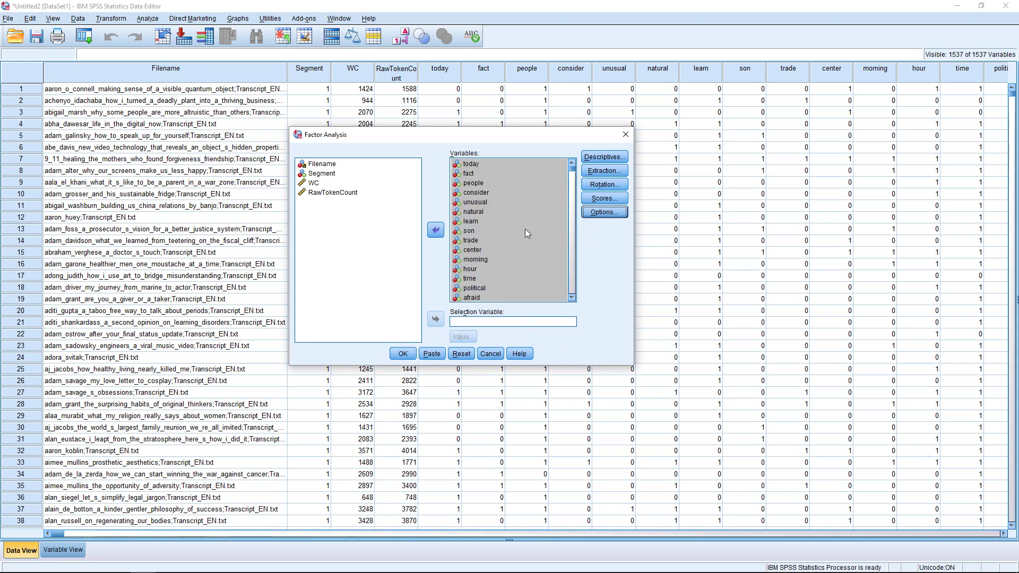
{"action": "left_click", "coordinate": [405, 354]}
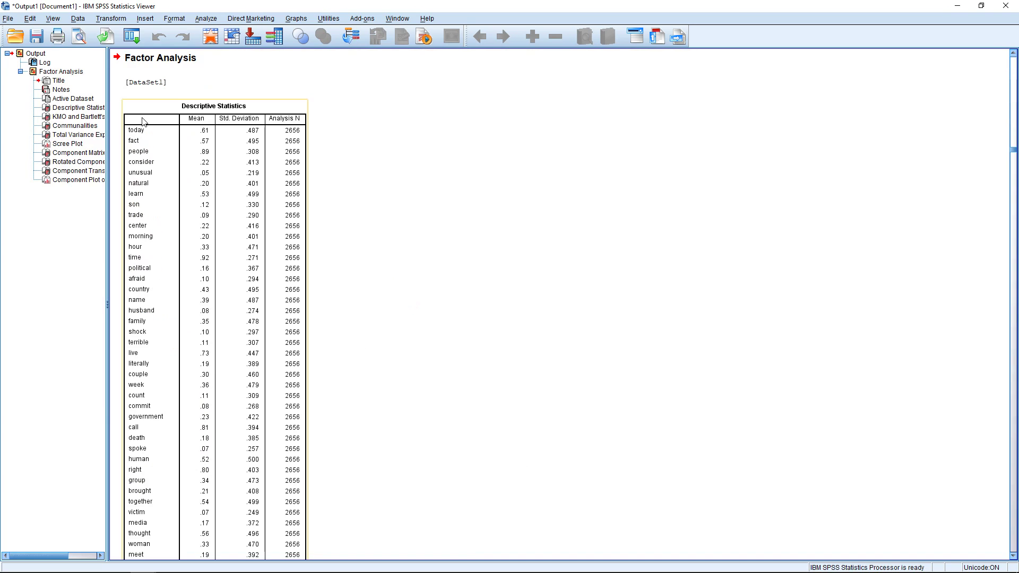
Step: Widen the output outline, review the KMO and Bartlett's Test table, and enlarge the scree plot
{"action": "left_click_drag", "start_coordinate": [107, 112], "coordinate": [157, 115]}
{"action": "left_click", "coordinate": [90, 118]}
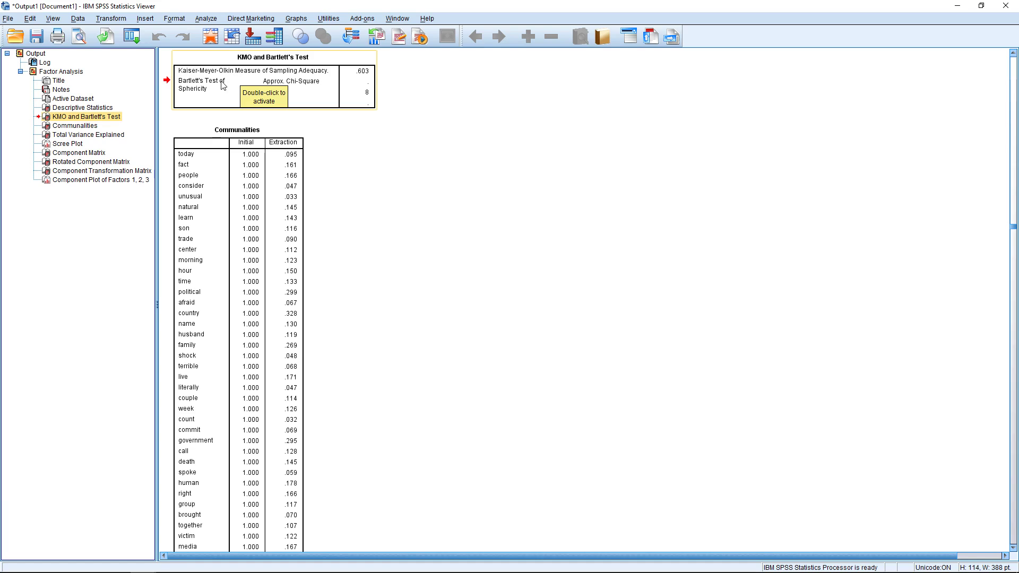
{"action": "left_click", "coordinate": [75, 145]}
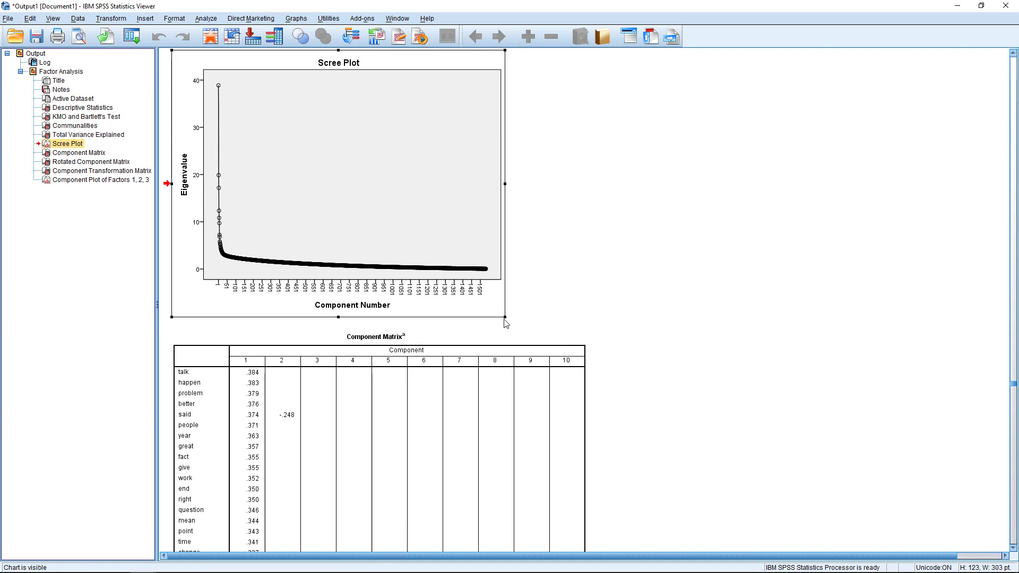
{"action": "left_click_drag", "start_coordinate": [505, 318], "coordinate": [811, 348]}
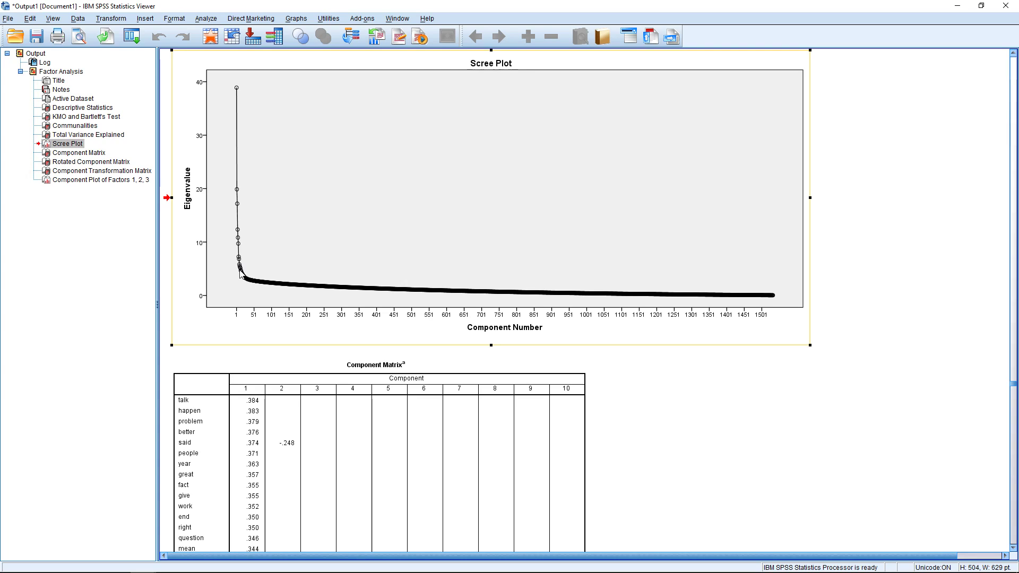
Step: Open the Rotated Component Matrix for viewing in its own maximized pivot table window
{"action": "left_click", "coordinate": [68, 164]}
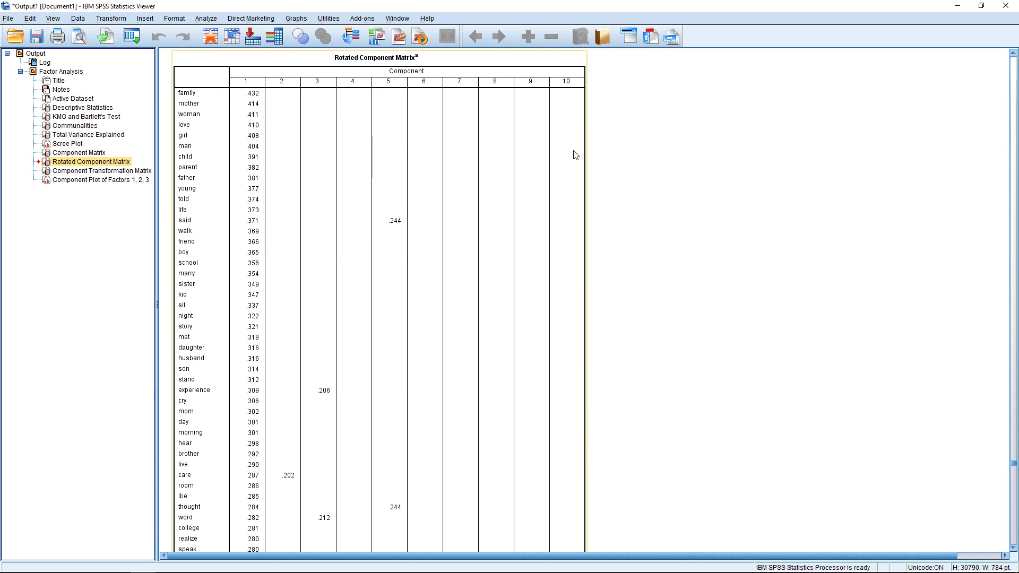
{"action": "left_click", "coordinate": [362, 175]}
{"action": "double_click", "coordinate": [362, 176]}
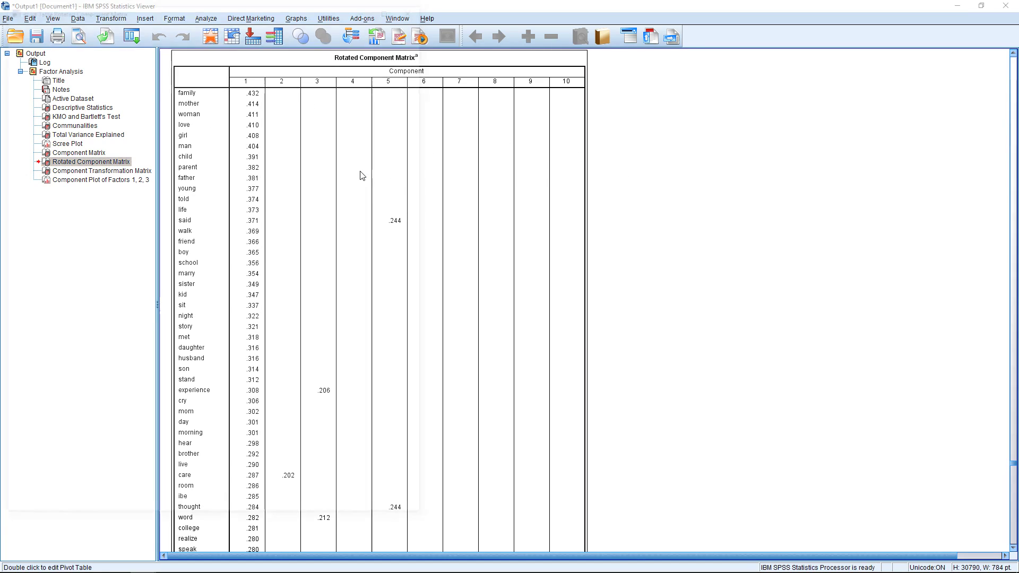
{"action": "left_click", "coordinate": [392, 7]}
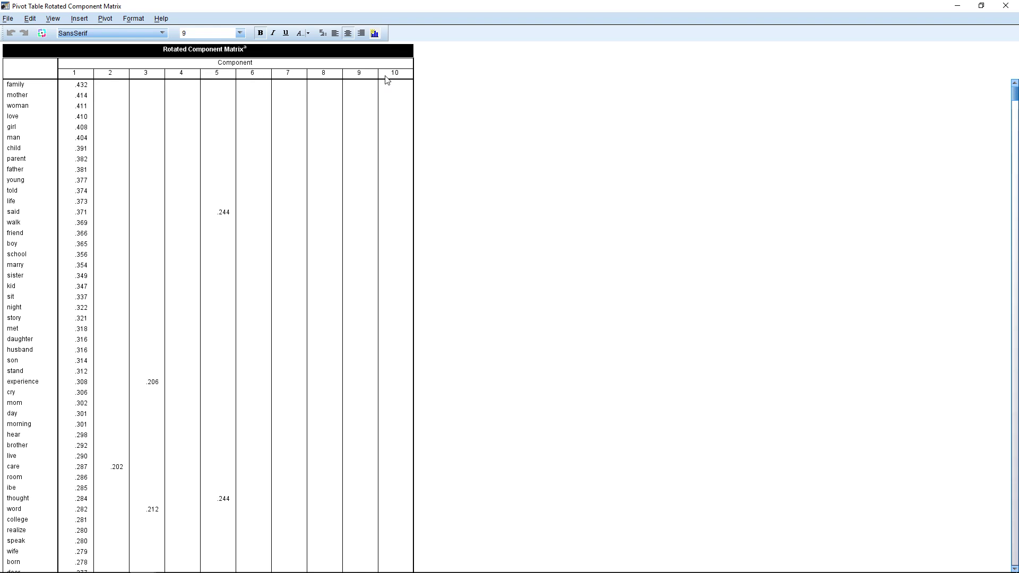
Step: Examine the ten component columns and the words with the highest loadings on component 1
{"action": "left_click", "coordinate": [76, 76]}
{"action": "left_click", "coordinate": [102, 77]}
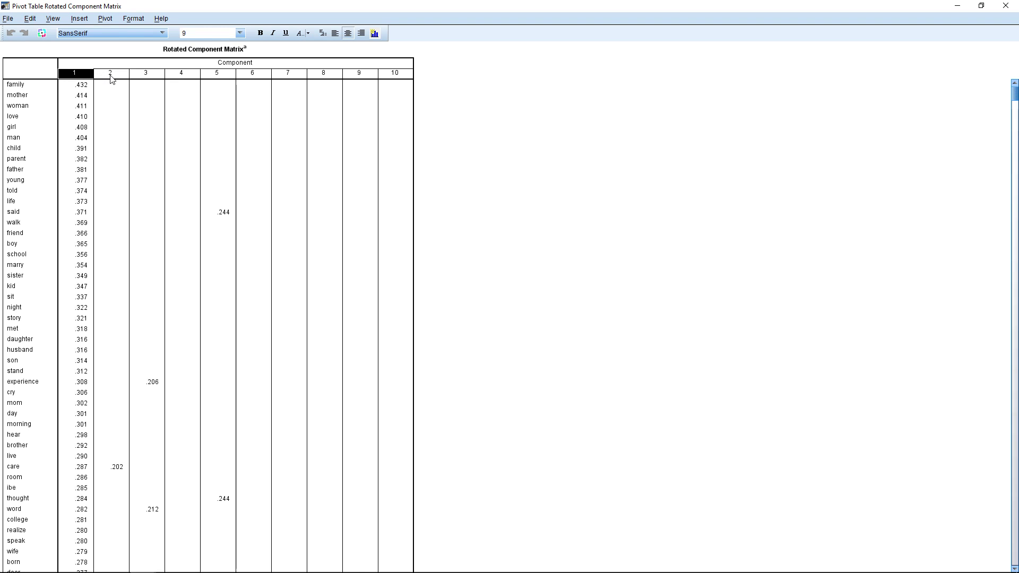
{"action": "left_click_drag", "start_coordinate": [390, 77], "coordinate": [83, 77]}
{"action": "left_click", "coordinate": [79, 99]}
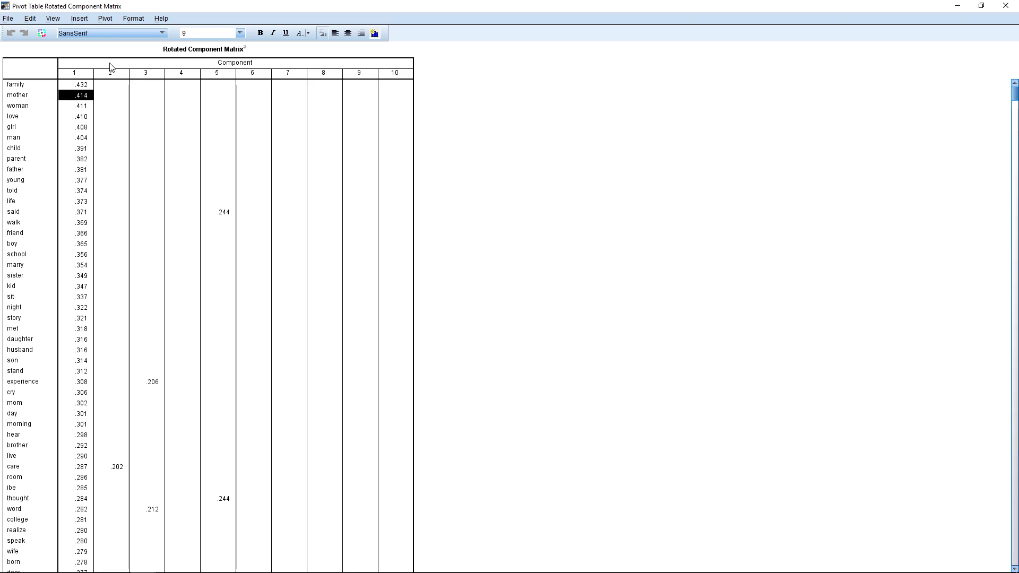
{"action": "left_click", "coordinate": [120, 138]}
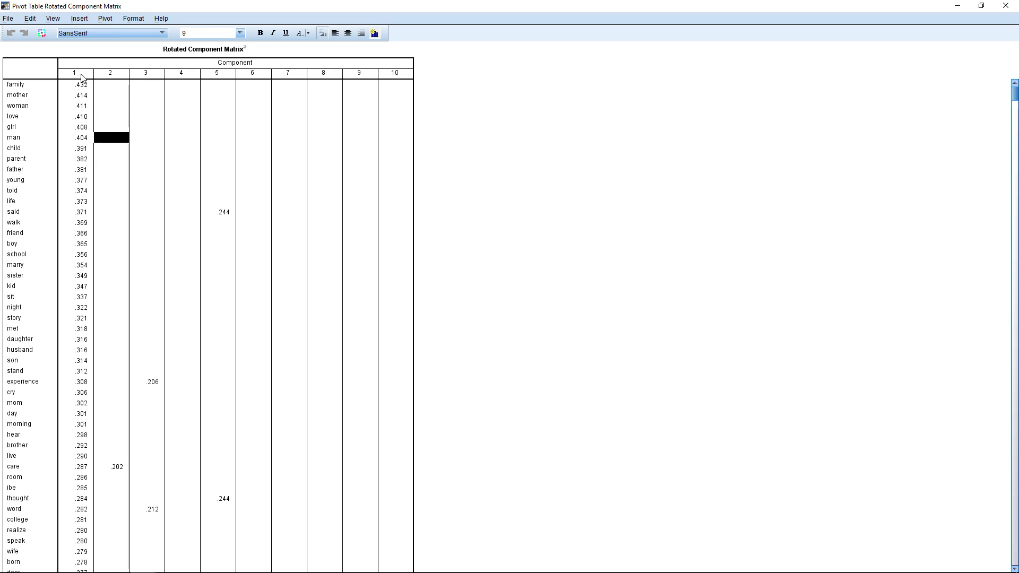
{"action": "left_click", "coordinate": [26, 85]}
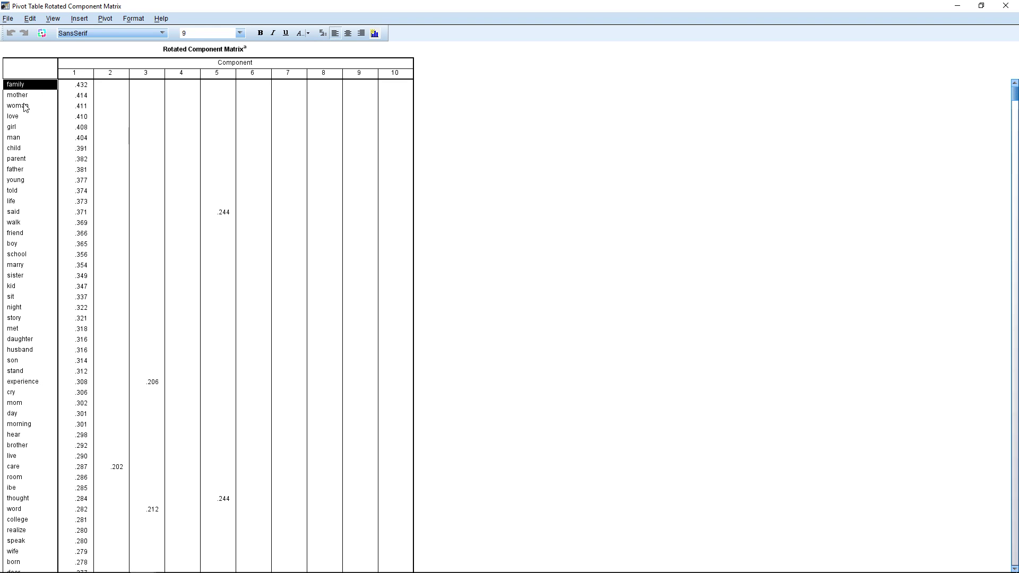
{"action": "left_click", "coordinate": [24, 99]}
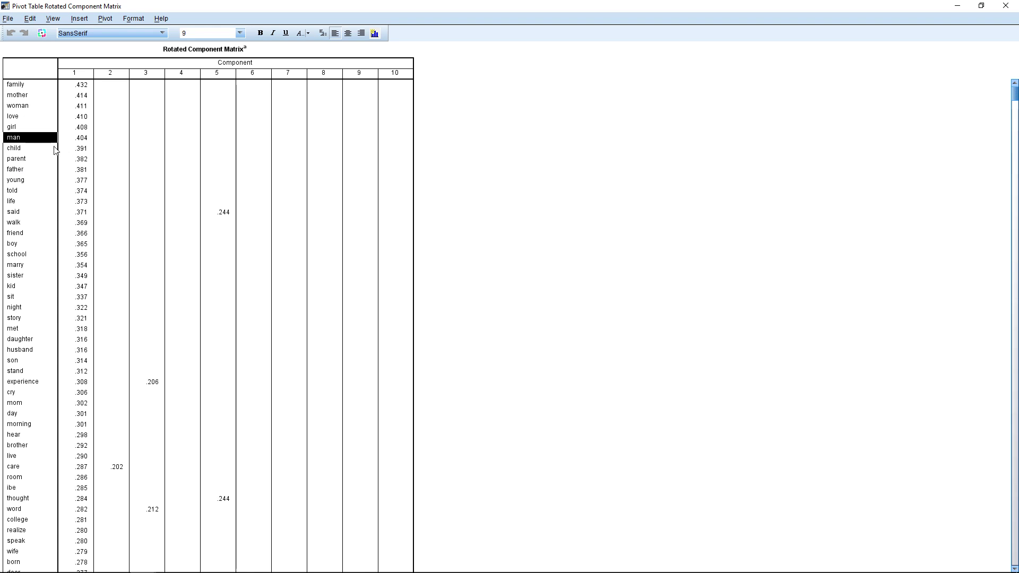
{"action": "left_click", "coordinate": [53, 162]}
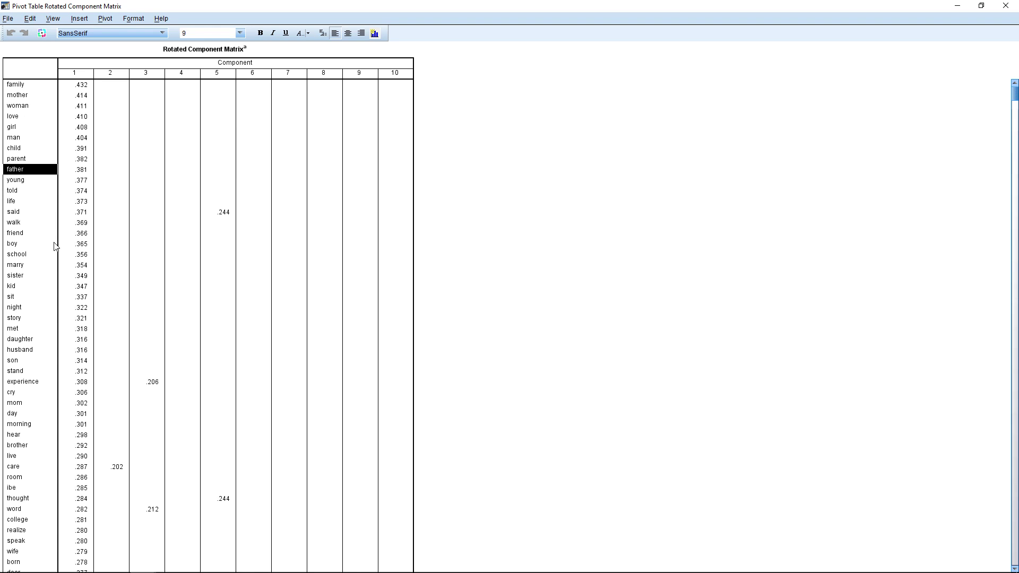
Step: Examine the words loading most strongly on component 2, selecting the rows from economy to country
{"action": "scroll", "coordinate": [59, 256], "scroll_direction": "down", "scroll_amount": 2}
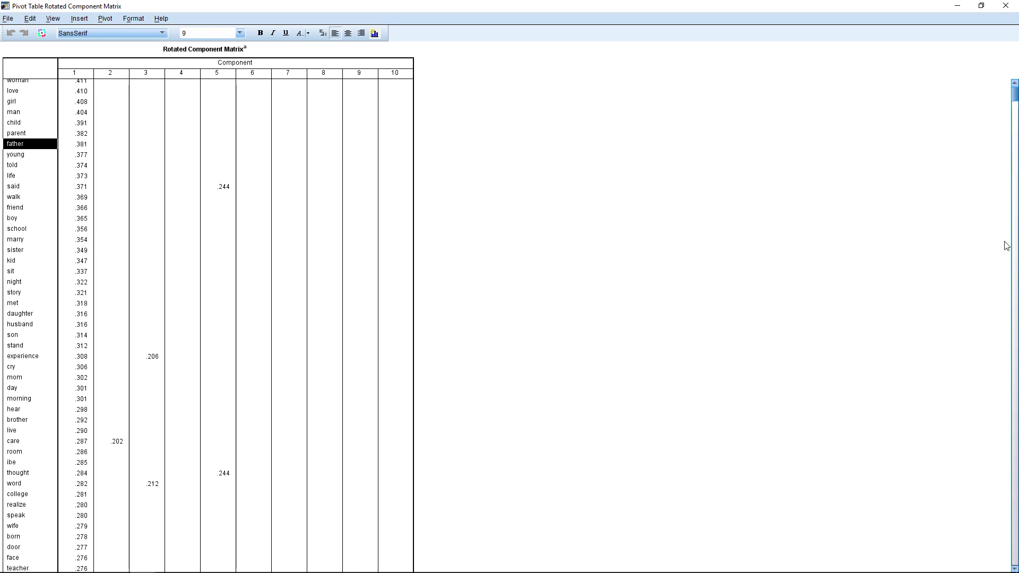
{"action": "left_click_drag", "start_coordinate": [1016, 96], "coordinate": [1016, 182]}
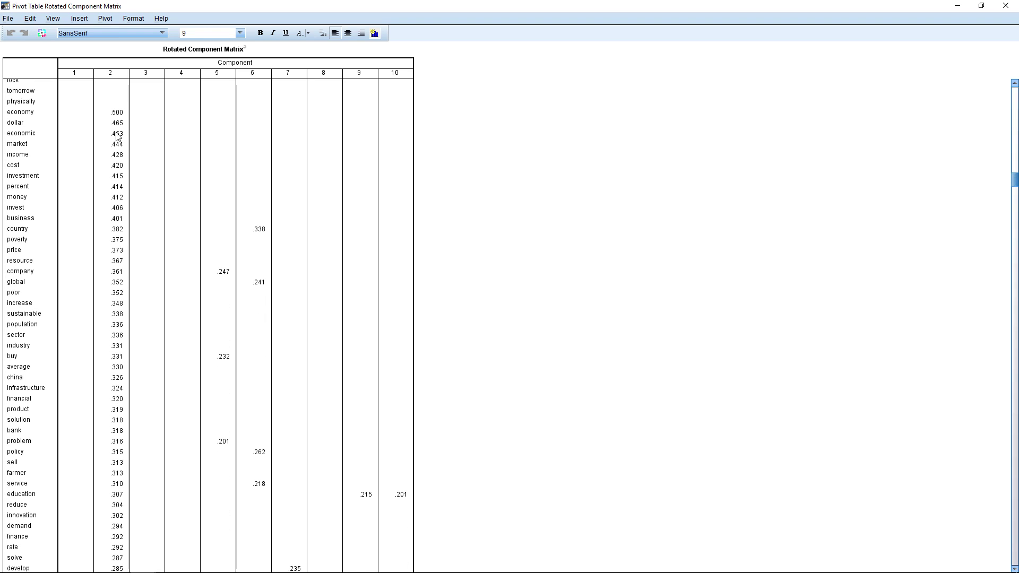
{"action": "left_click", "coordinate": [26, 113]}
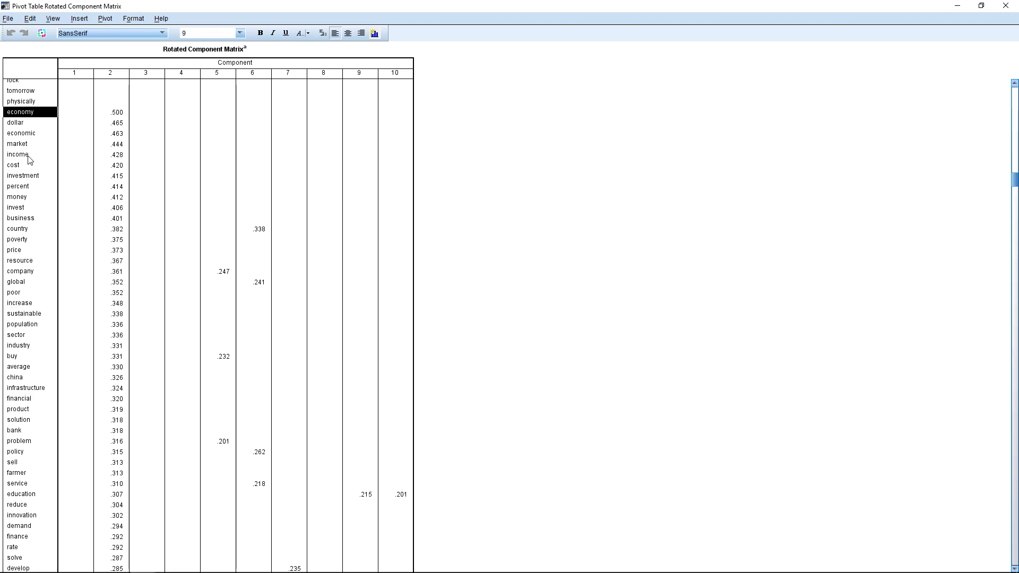
{"action": "left_click", "coordinate": [29, 155]}
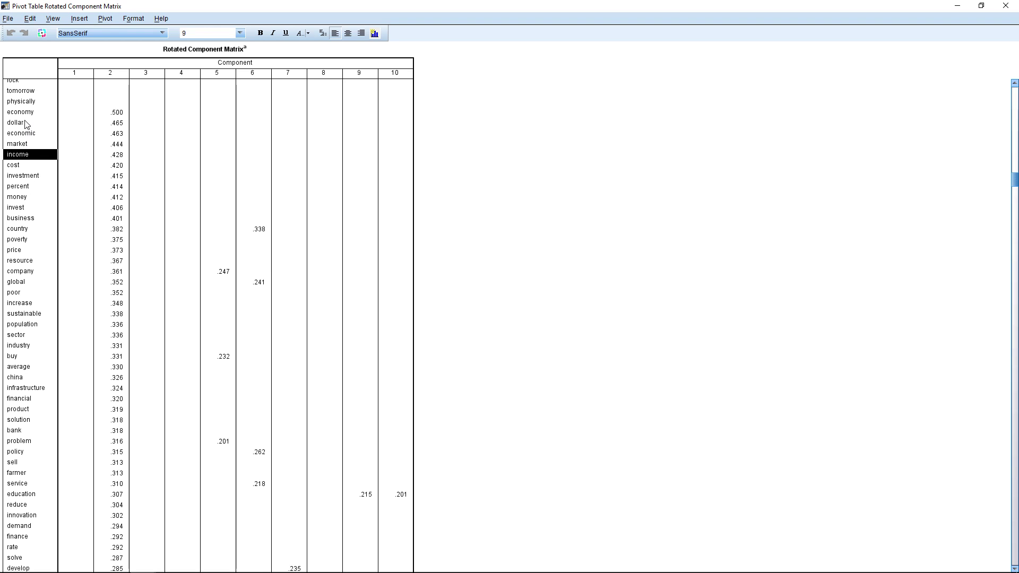
{"action": "left_click", "coordinate": [118, 114]}
{"action": "left_click_drag", "start_coordinate": [120, 114], "coordinate": [178, 234]}
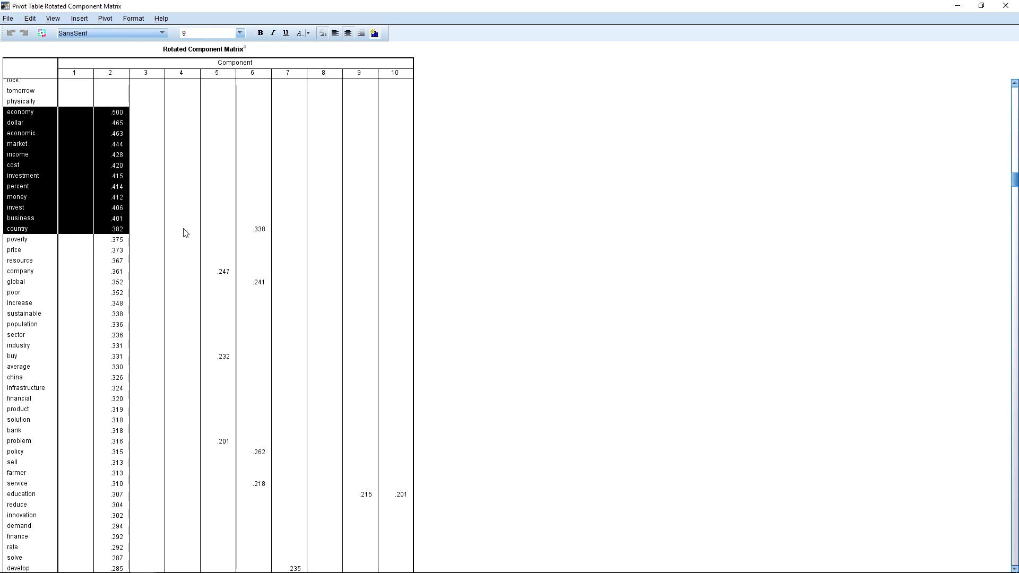
{"action": "left_click", "coordinate": [178, 232]}
Step: Examine the words loading most strongly on component 3, selecting the rows from sense to science
{"action": "left_click_drag", "start_coordinate": [1017, 181], "coordinate": [1018, 244]}
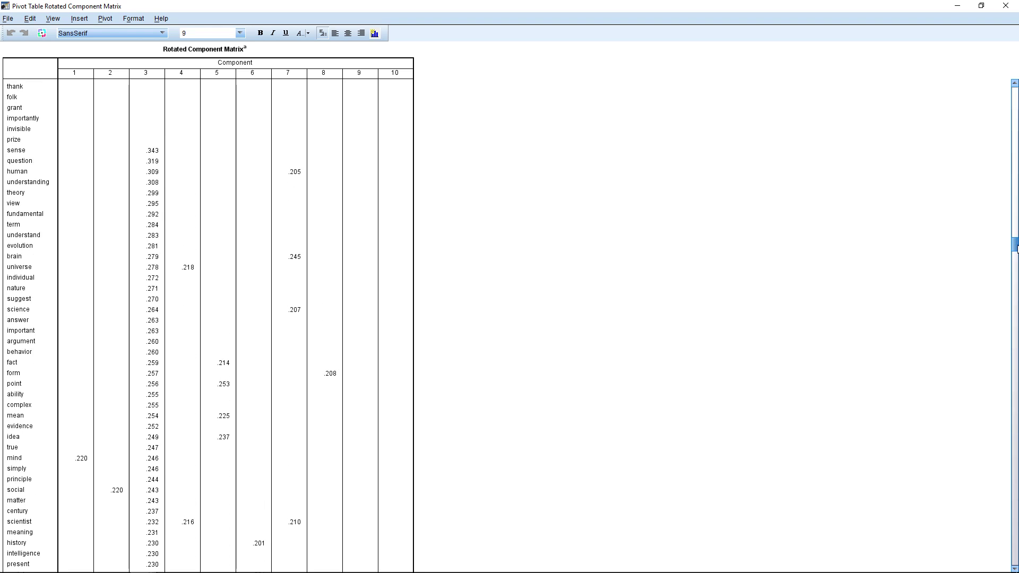
{"action": "left_click", "coordinate": [16, 152]}
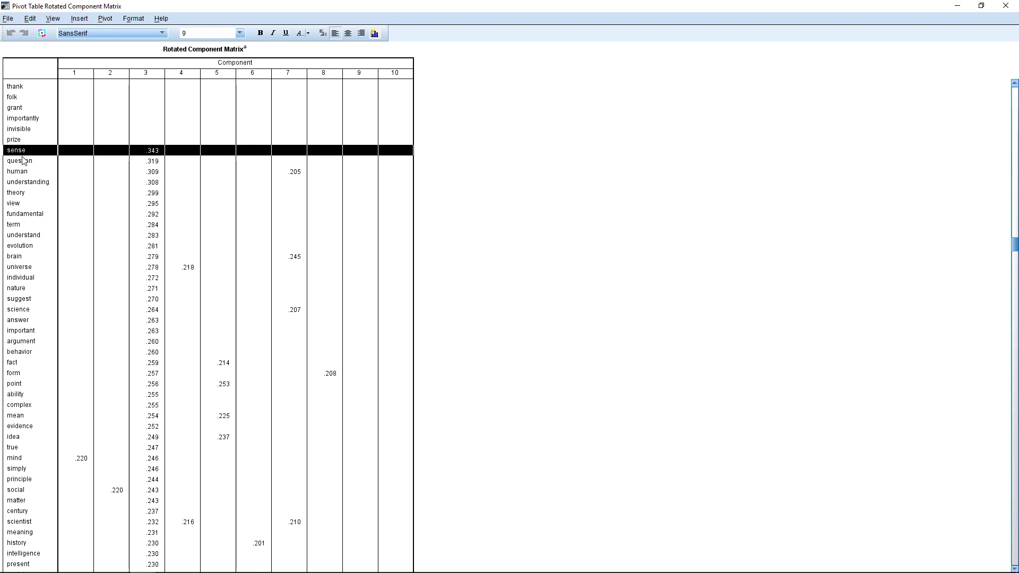
{"action": "left_click", "coordinate": [19, 208]}
{"action": "left_click_drag", "start_coordinate": [153, 211], "coordinate": [10, 152]}
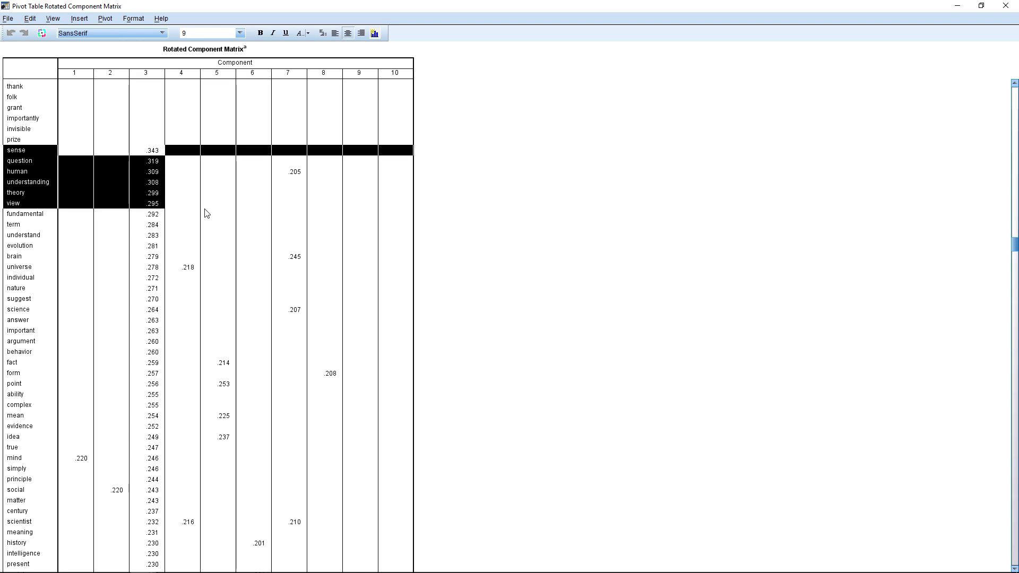
{"action": "left_click_drag", "start_coordinate": [25, 316], "coordinate": [152, 154]}
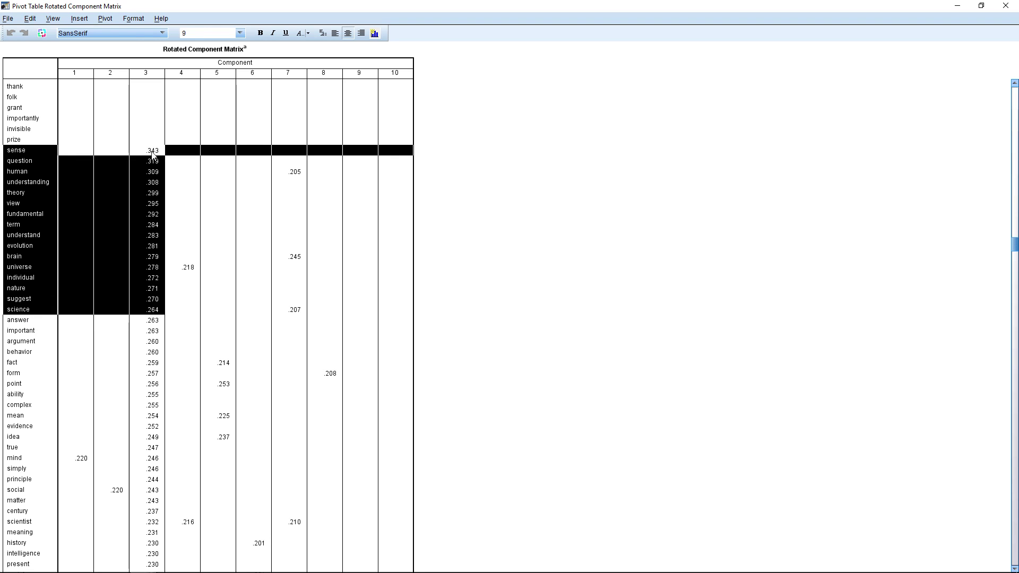
{"action": "left_click", "coordinate": [153, 153]}
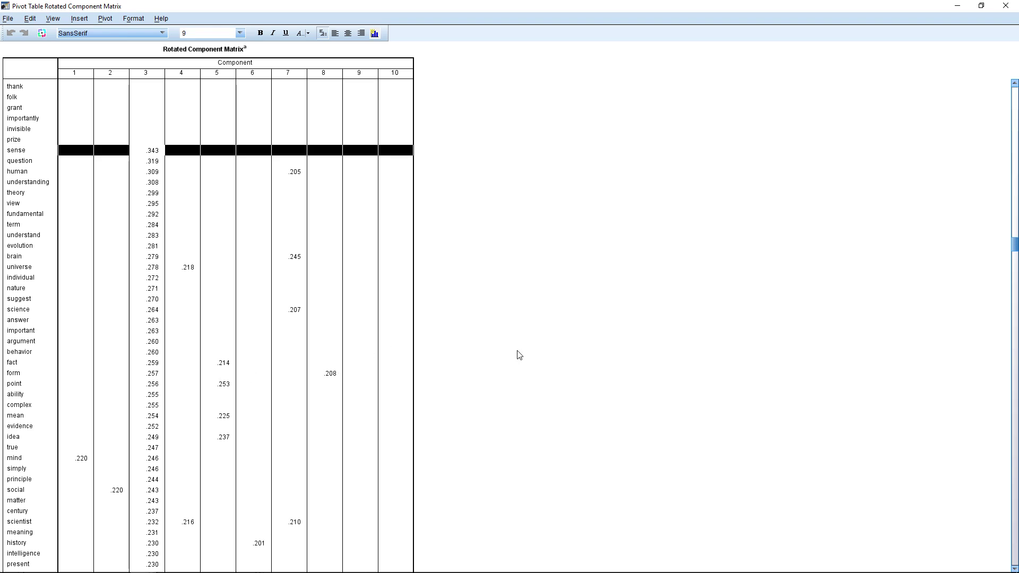
{"action": "left_click", "coordinate": [225, 280]}
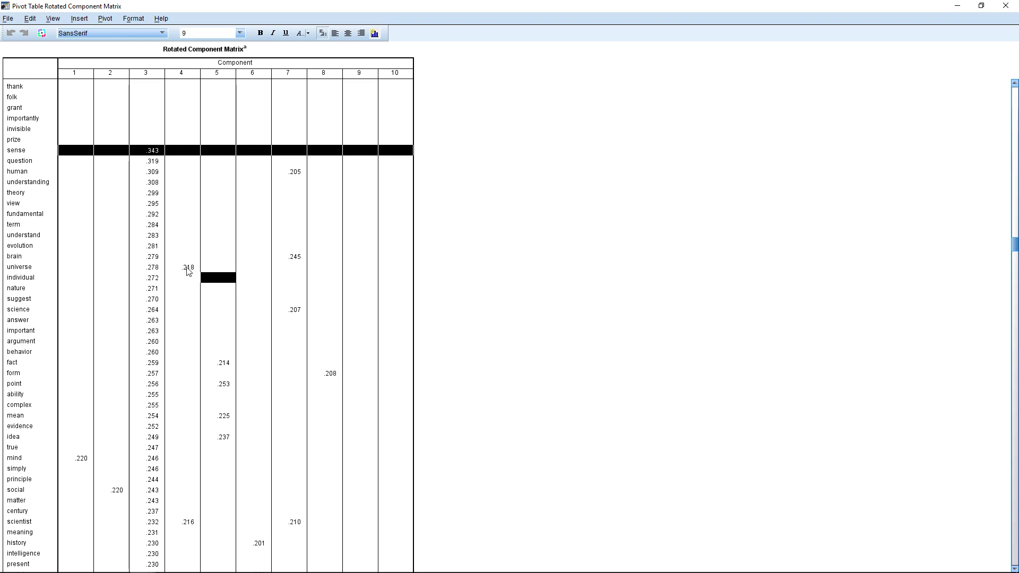
{"action": "left_click", "coordinate": [187, 268]}
{"action": "left_click", "coordinate": [301, 263]}
{"action": "left_click", "coordinate": [337, 269]}
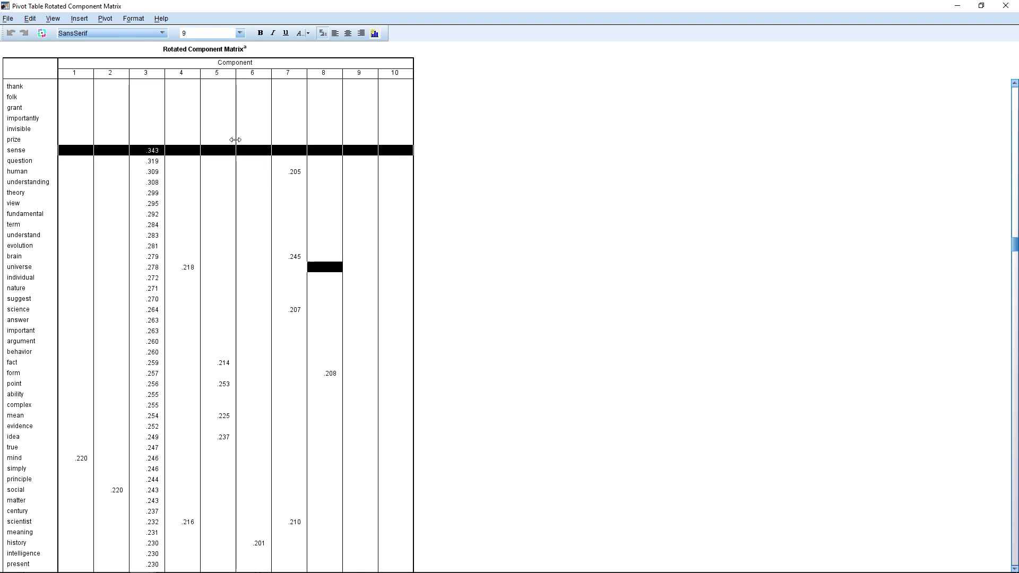
{"action": "left_click", "coordinate": [151, 140]}
{"action": "left_click", "coordinate": [84, 151]}
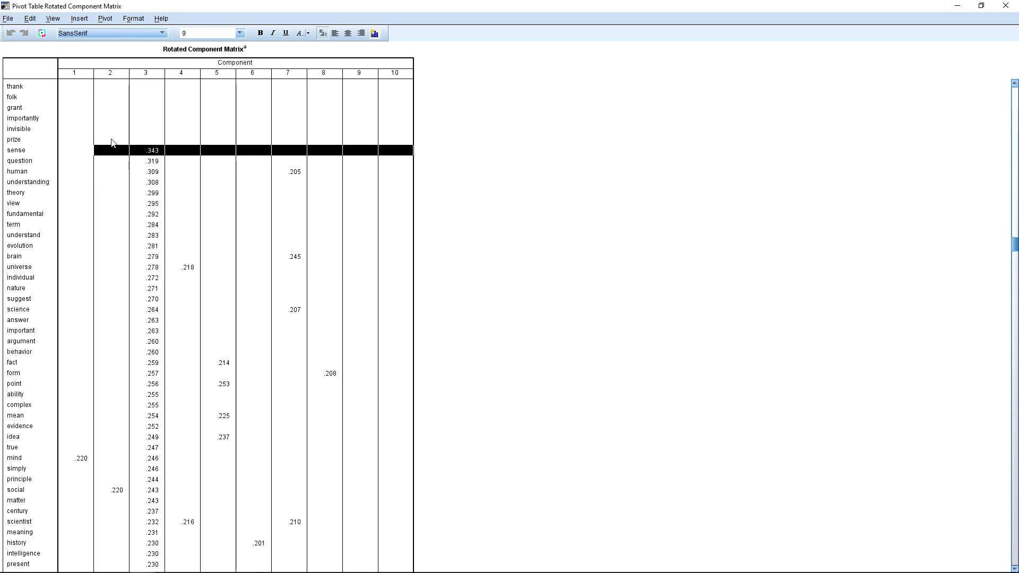
{"action": "left_click", "coordinate": [111, 141]}
{"action": "left_click", "coordinate": [70, 134]}
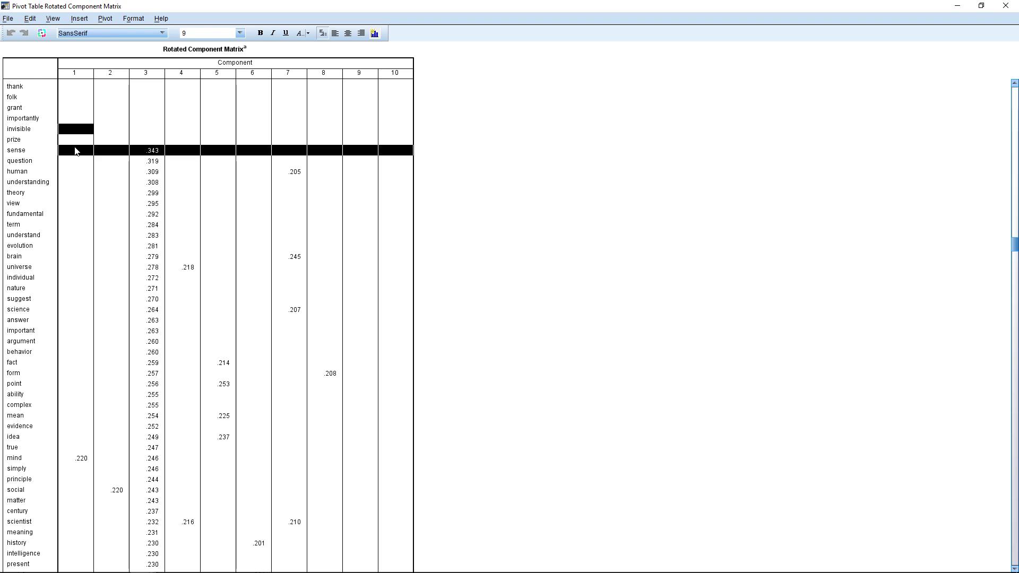
{"action": "left_click", "coordinate": [75, 150]}
{"action": "left_click", "coordinate": [49, 152], "text": "ctrl+alt"}
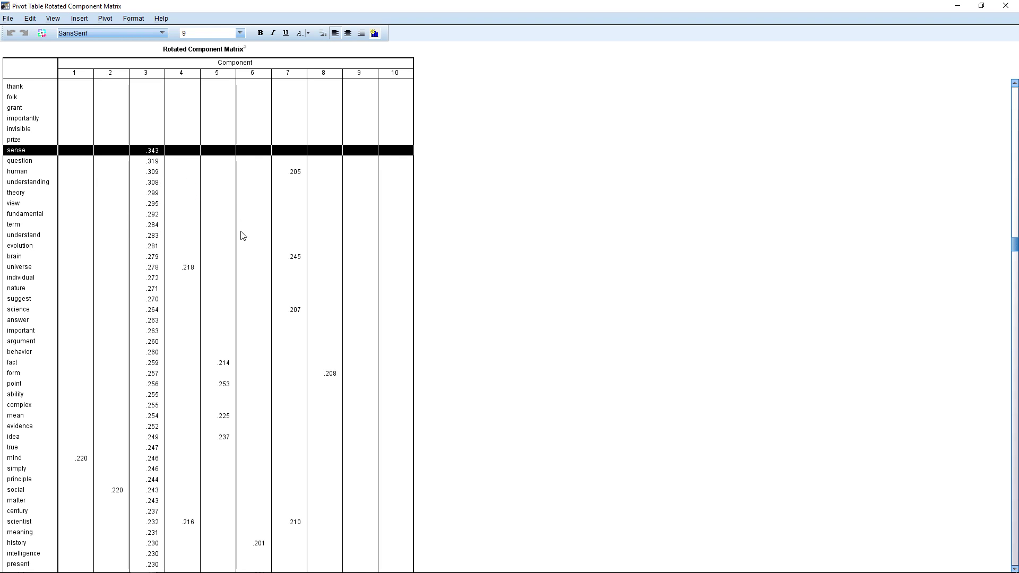
{"action": "left_click", "coordinate": [188, 269], "text": "ctrl"}
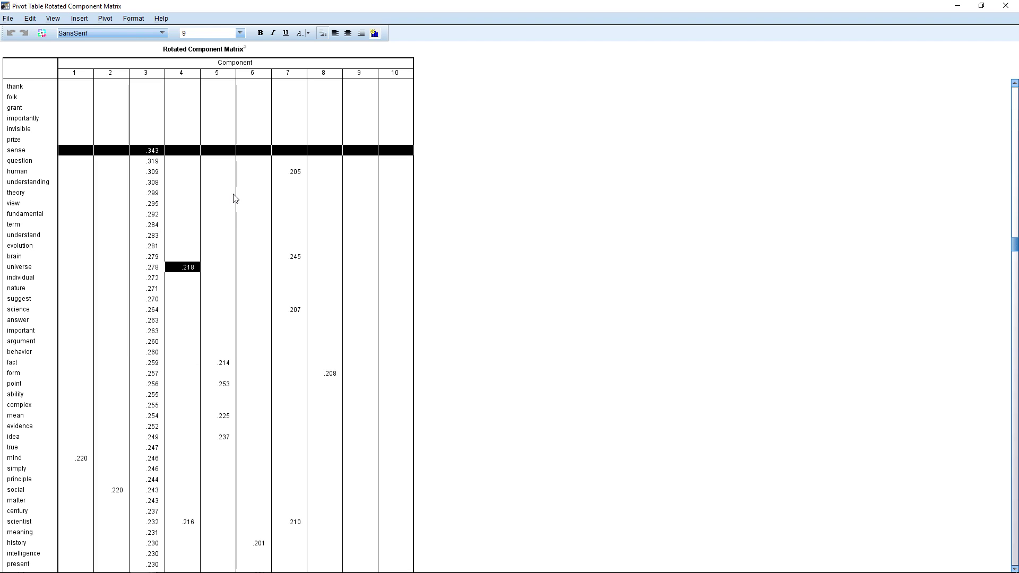
{"action": "left_click", "coordinate": [208, 228]}
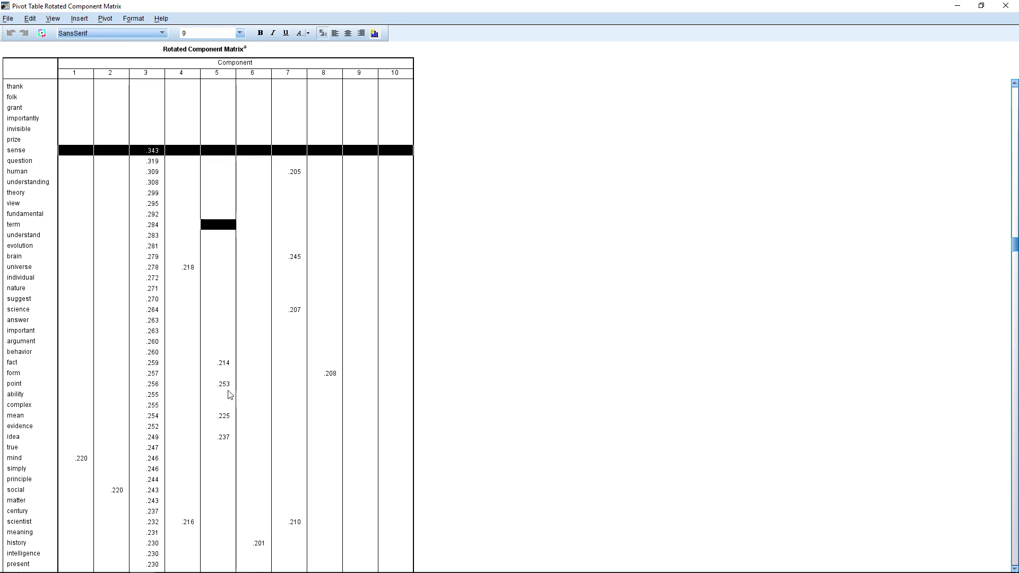
Step: Examine the words loading most strongly on component 4, selecting the rows from earth to land
{"action": "scroll", "coordinate": [230, 394], "scroll_direction": "down", "scroll_amount": 3}
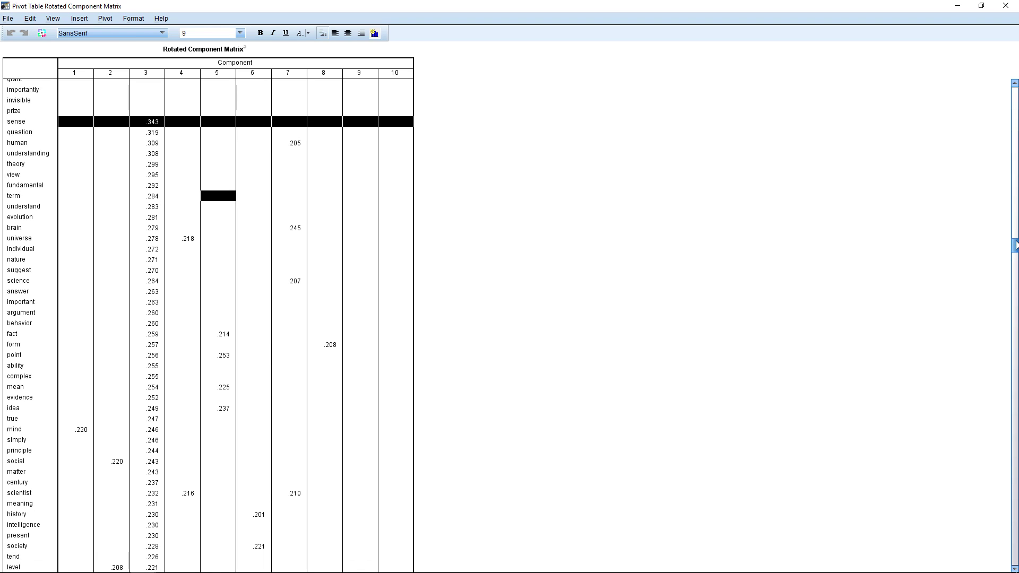
{"action": "left_click_drag", "start_coordinate": [1016, 247], "coordinate": [1016, 332]}
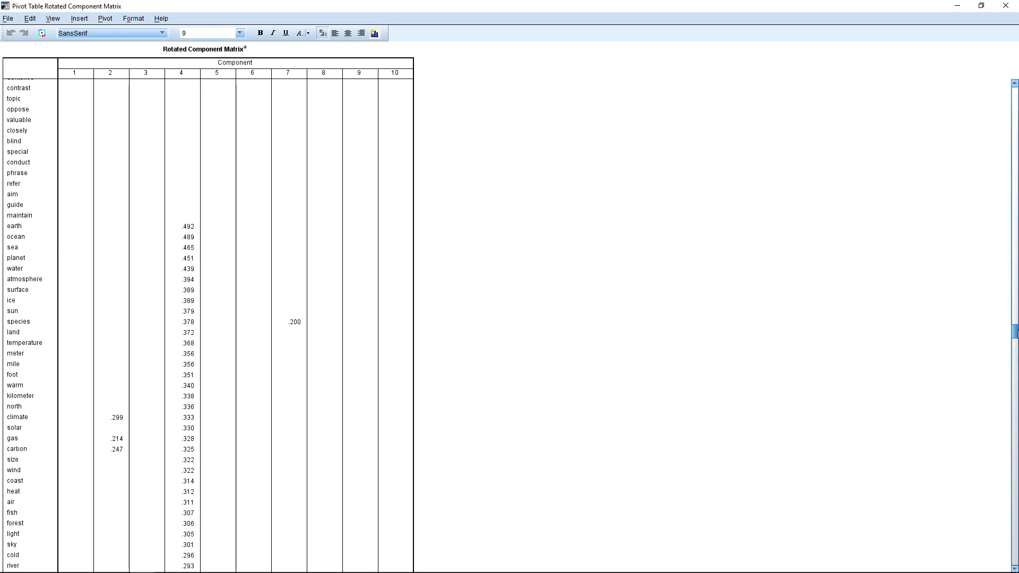
{"action": "left_click_drag", "start_coordinate": [14, 224], "coordinate": [192, 334]}
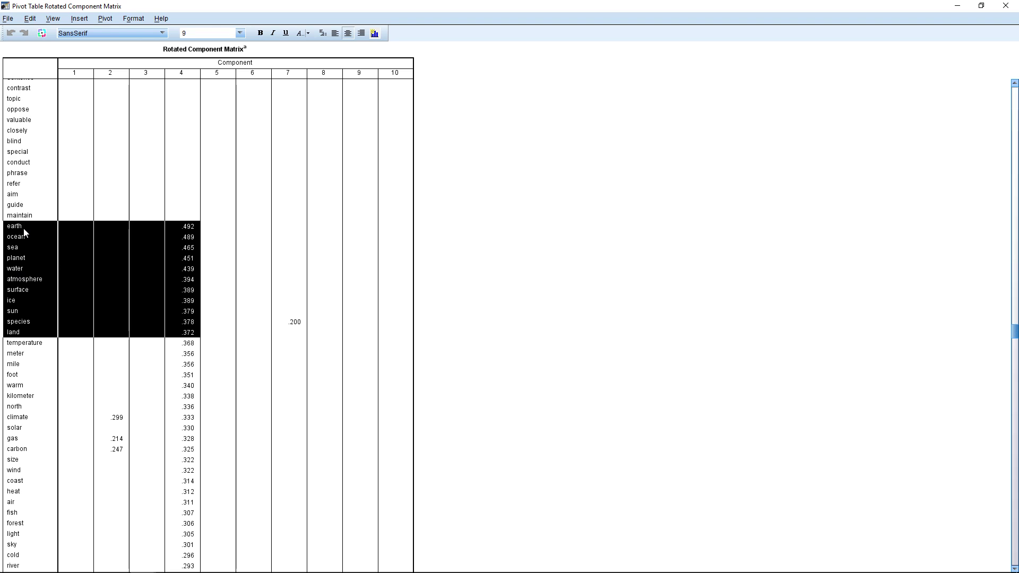
{"action": "left_click", "coordinate": [244, 228]}
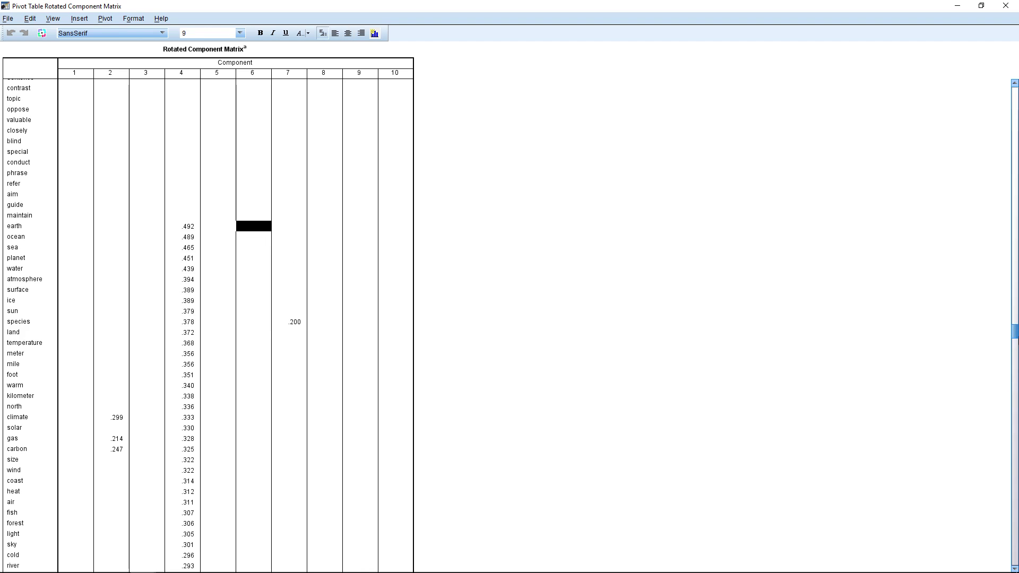
Step: Examine the words with the highest loadings on components 5 and 6 of the rotated matrix
{"action": "left_click_drag", "start_coordinate": [1015, 336], "coordinate": [1015, 397]}
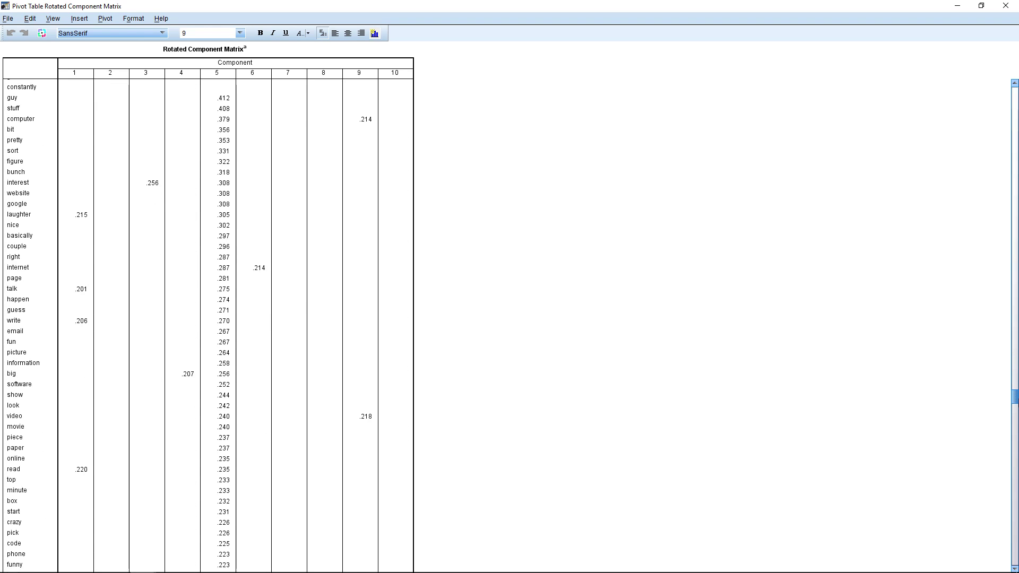
{"action": "left_click_drag", "start_coordinate": [1016, 395], "coordinate": [1015, 416]}
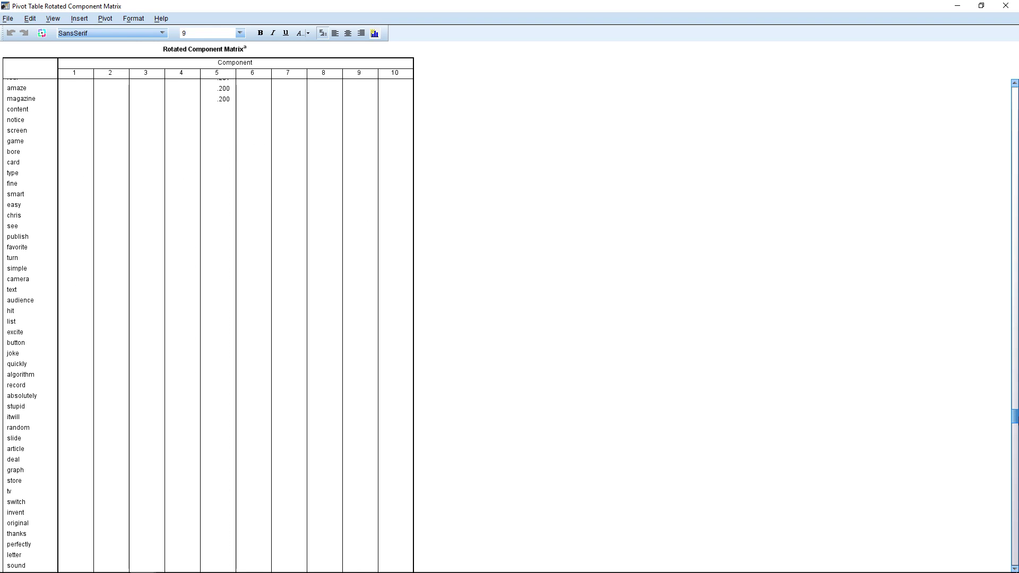
{"action": "left_click_drag", "start_coordinate": [1015, 416], "coordinate": [1015, 448]}
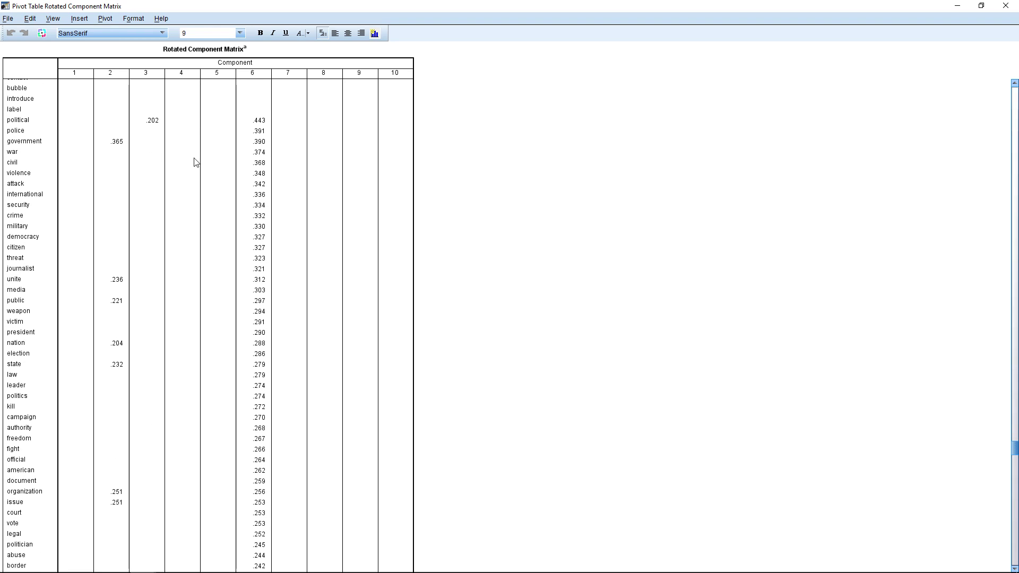
Step: Close the pivot table window and minimize the SPSS and RStudio windows to get back to the Texts folder
{"action": "left_click", "coordinate": [1011, 8]}
{"action": "left_click", "coordinate": [960, 5]}
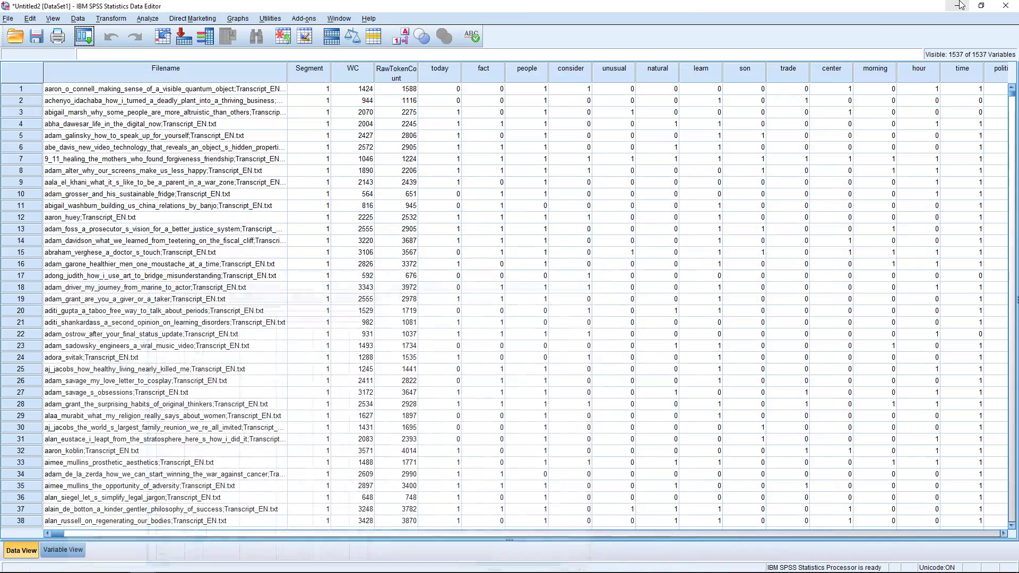
{"action": "left_click", "coordinate": [960, 6]}
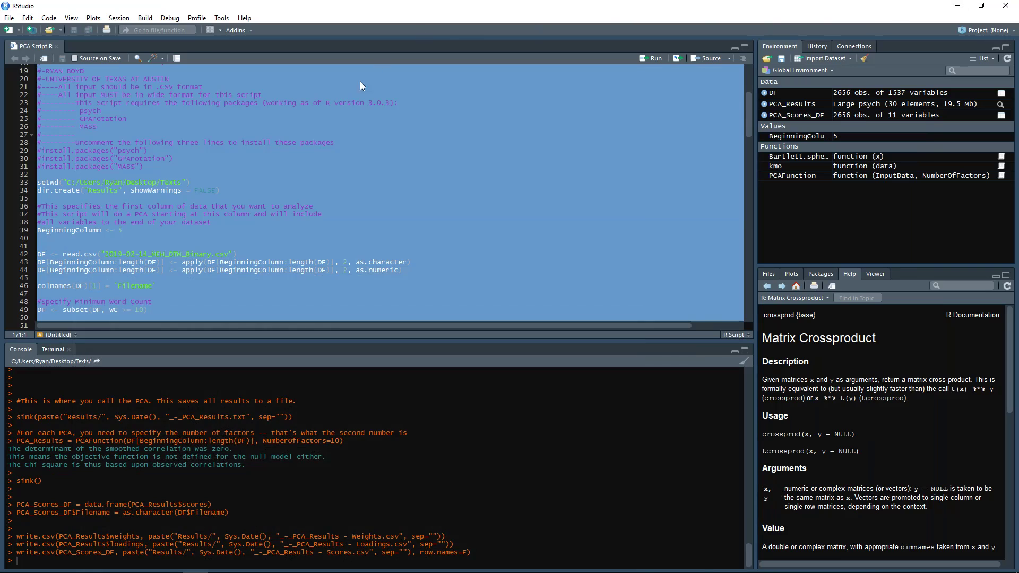
{"action": "left_click", "coordinate": [320, 191]}
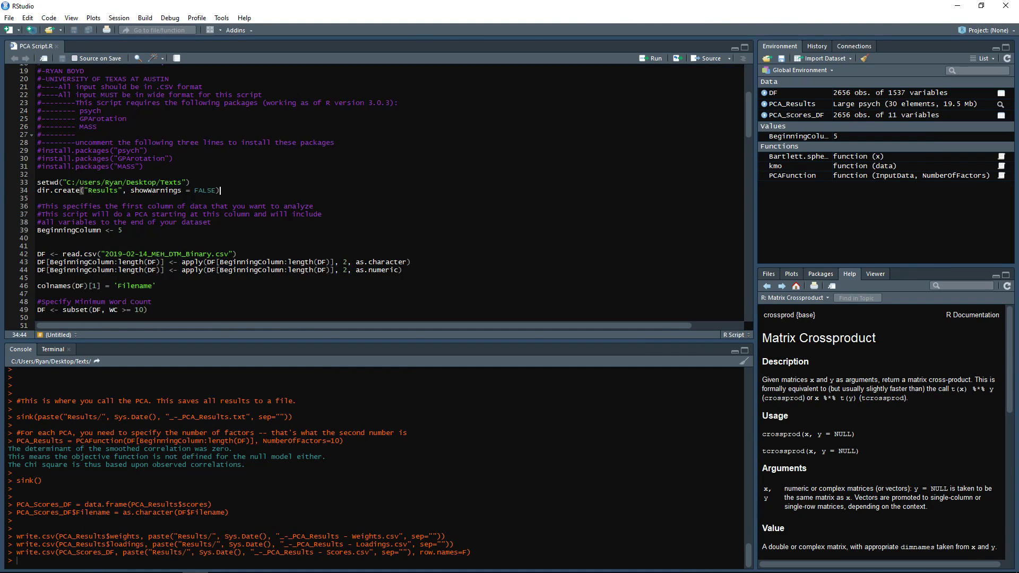
{"action": "left_click", "coordinate": [959, 6]}
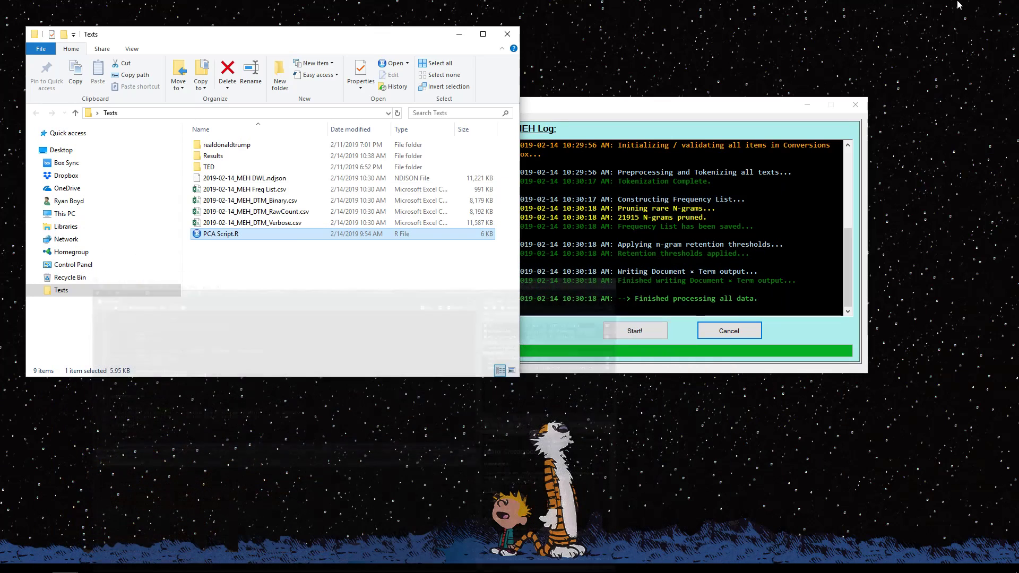
Step: In the Results folder, widen the Name column and open 2019-02-14_-_PCA_Results - Loadings.csv in Excel
{"action": "left_click", "coordinate": [221, 158]}
{"action": "double_click", "coordinate": [222, 157]}
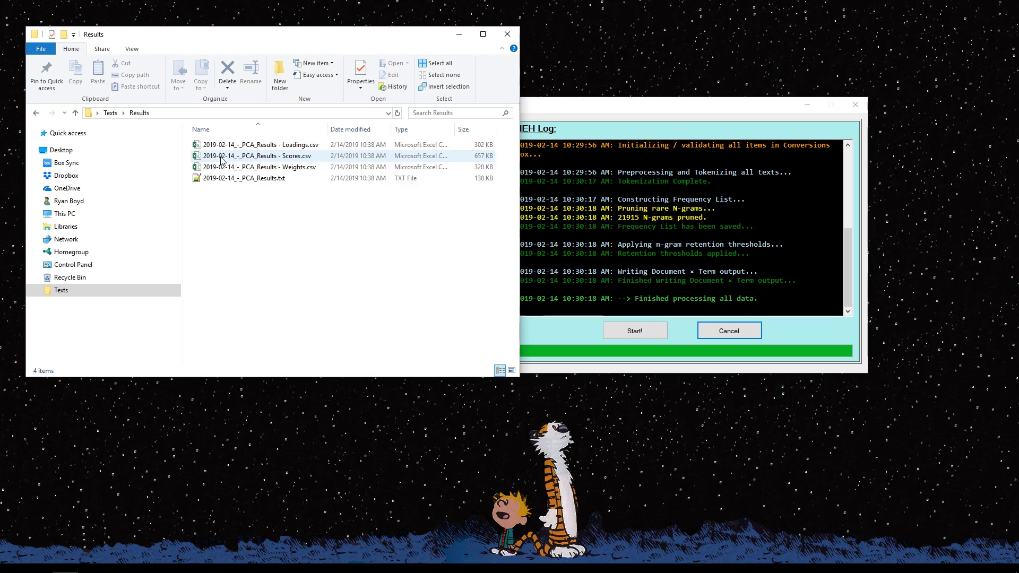
{"action": "left_click_drag", "start_coordinate": [326, 129], "coordinate": [355, 129]}
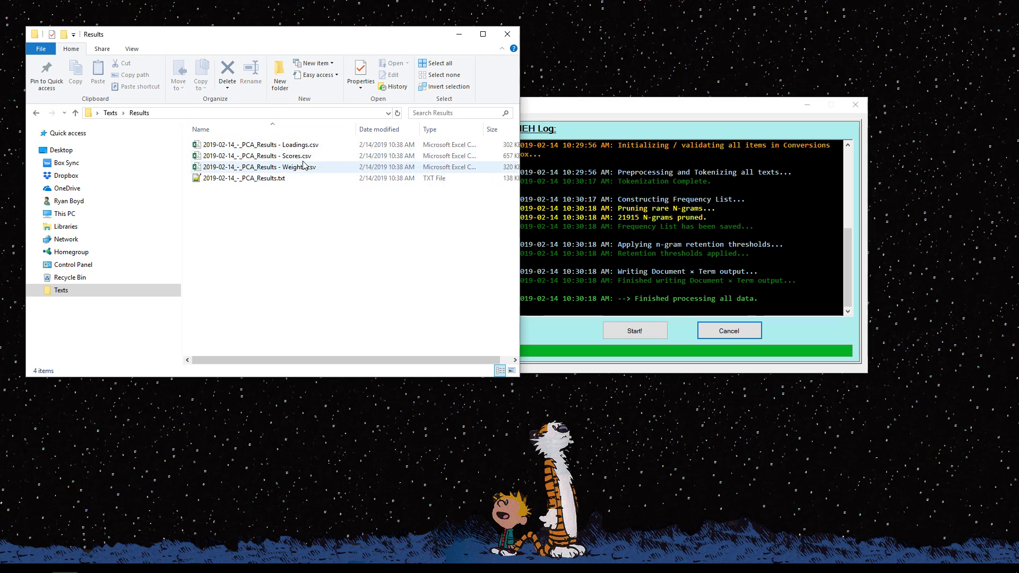
{"action": "left_click", "coordinate": [285, 150]}
{"action": "double_click", "coordinate": [285, 151]}
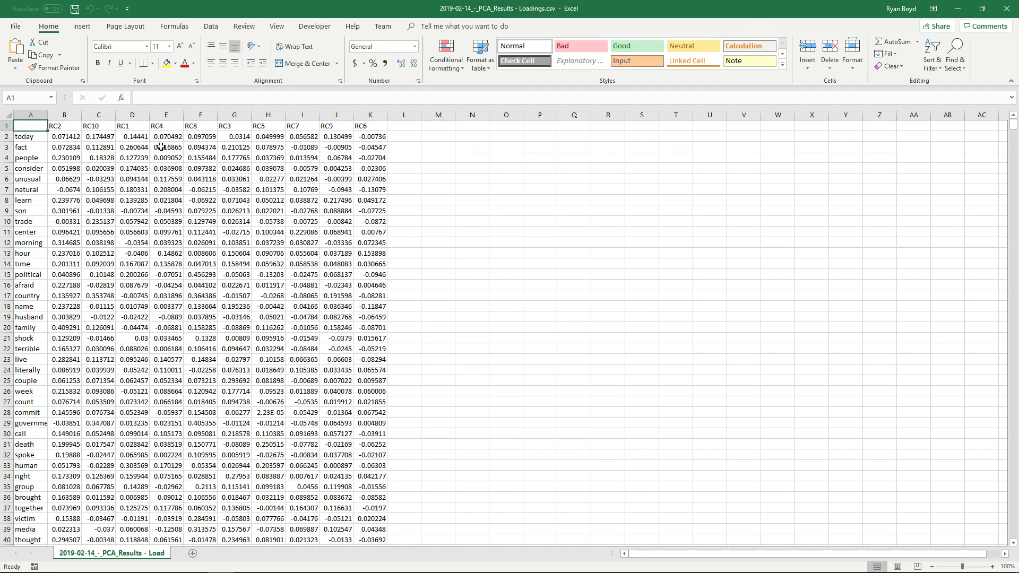
Step: Enlarge the loadings sheet to 160% and split it at cell B2, separating the header row and word column
{"action": "scroll", "coordinate": [62, 142], "scroll_direction": "up", "scroll_amount": 4}
{"action": "left_click", "coordinate": [64, 137]}
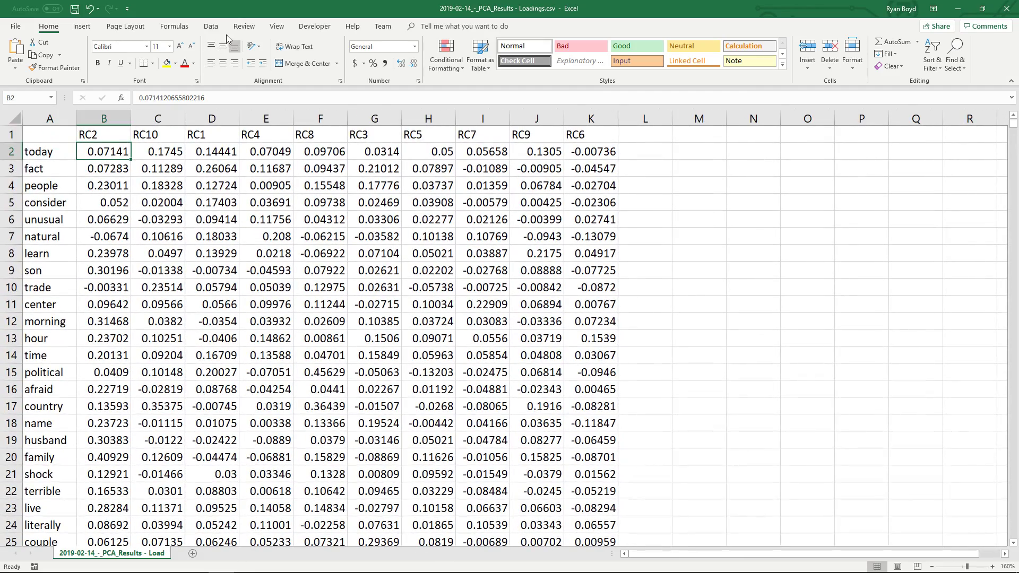
{"action": "left_click", "coordinate": [211, 26]}
{"action": "left_click", "coordinate": [277, 27]}
{"action": "left_click", "coordinate": [384, 42]}
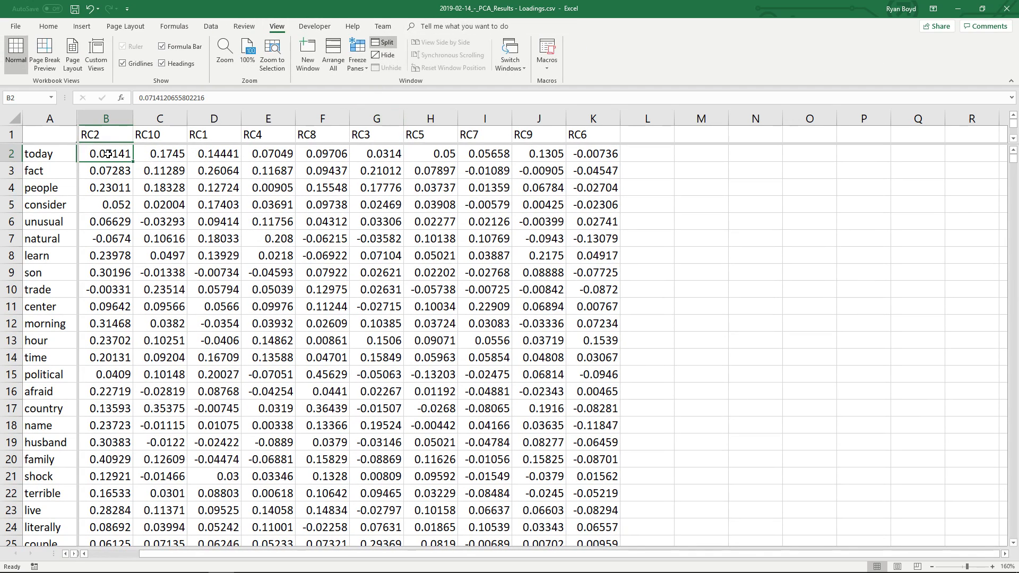
Step: Examine the word list and the component loadings, selecting the columns from RC2 to RC6
{"action": "left_click", "coordinate": [147, 153]}
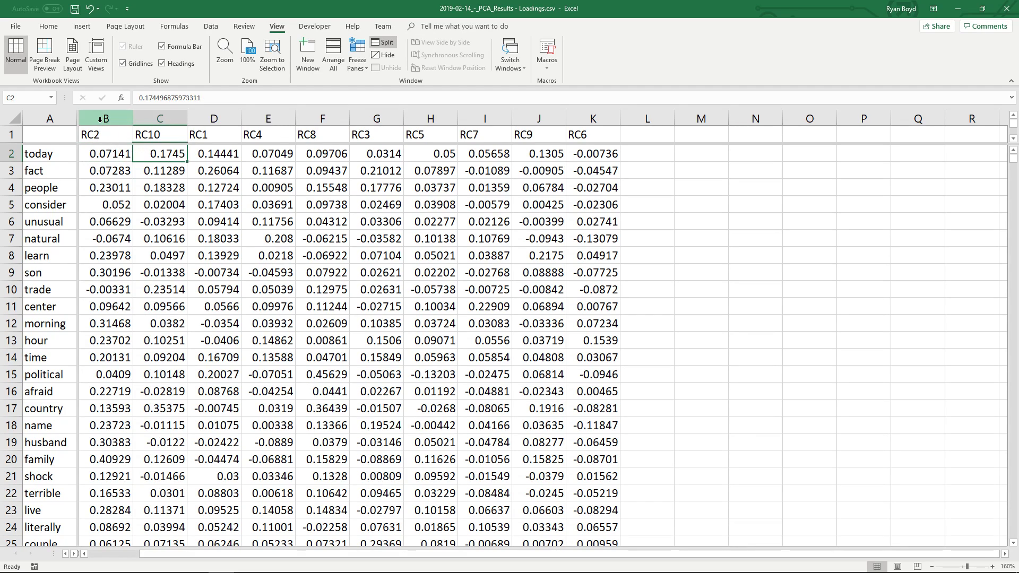
{"action": "left_click", "coordinate": [96, 153]}
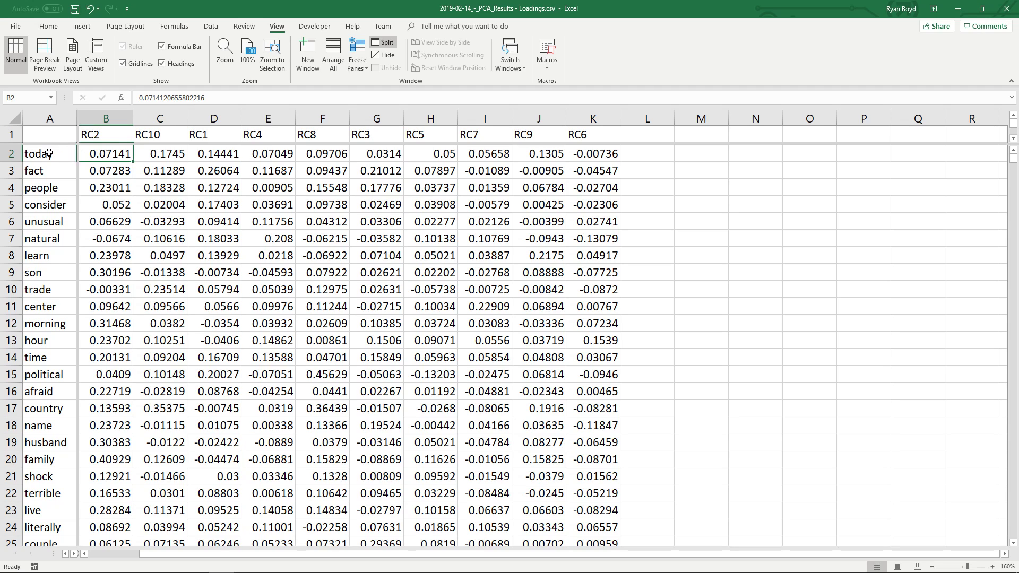
{"action": "left_click_drag", "start_coordinate": [106, 119], "coordinate": [569, 128]}
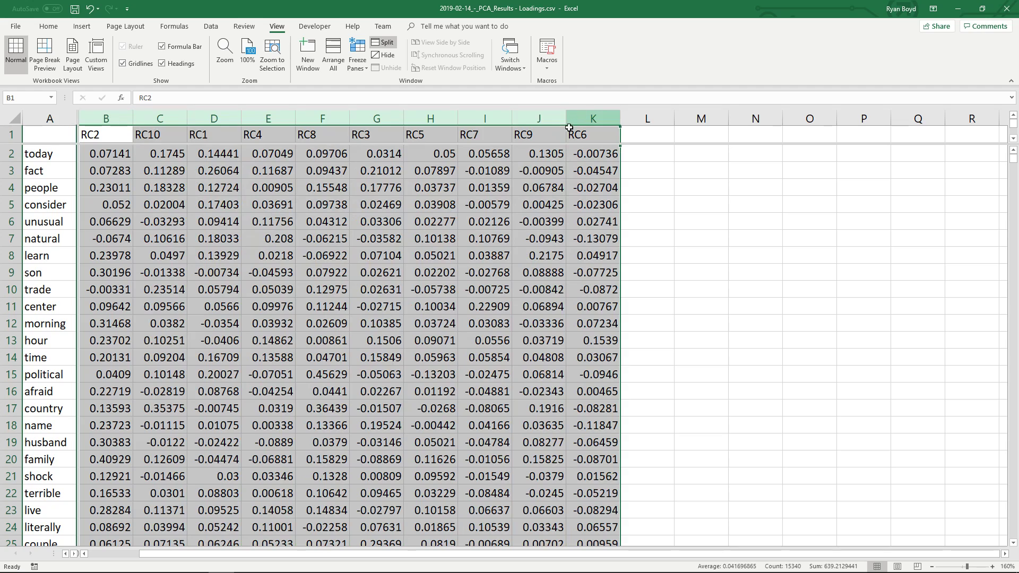
{"action": "left_click", "coordinate": [148, 174]}
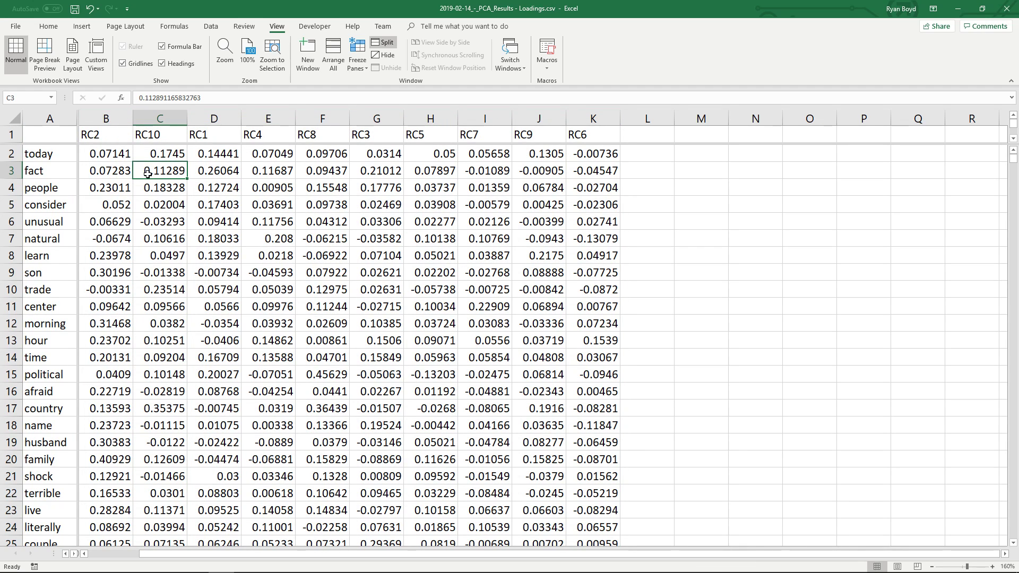
Step: Sort the loadings by RC2 from largest to smallest and go through its top words from love to woman
{"action": "left_click", "coordinate": [104, 159]}
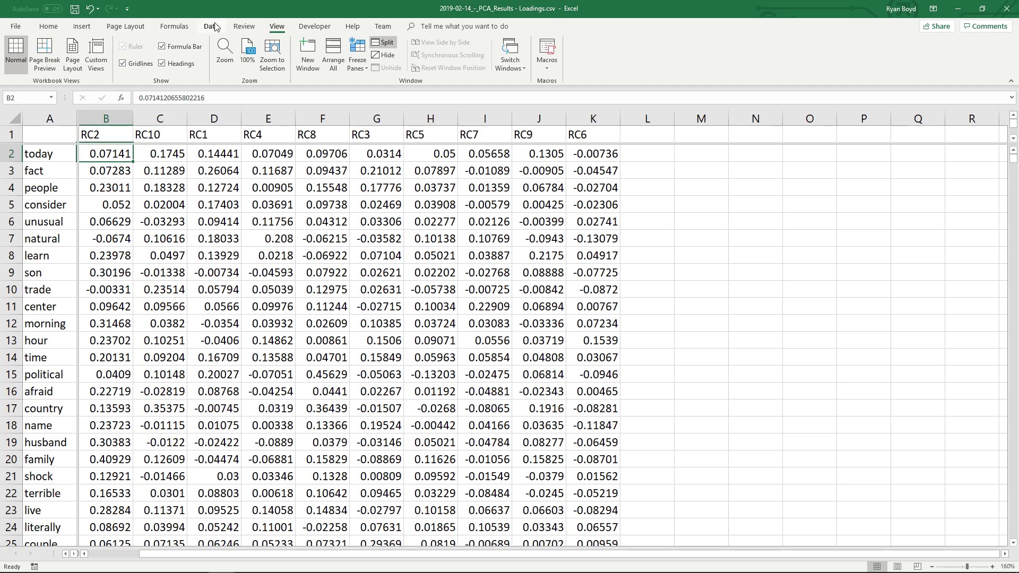
{"action": "left_click", "coordinate": [211, 26]}
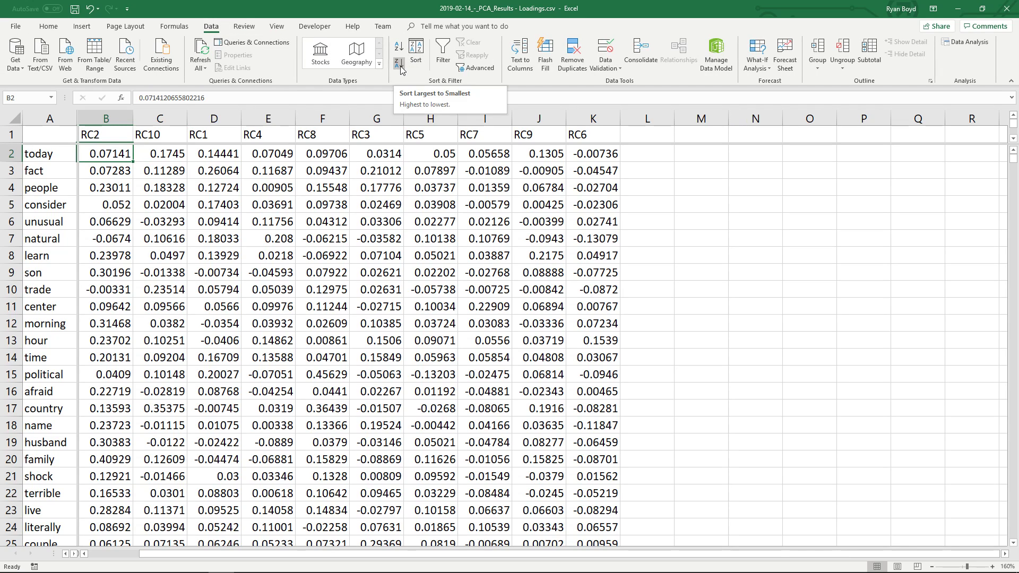
{"action": "left_click", "coordinate": [103, 118]}
{"action": "left_click", "coordinate": [102, 158]}
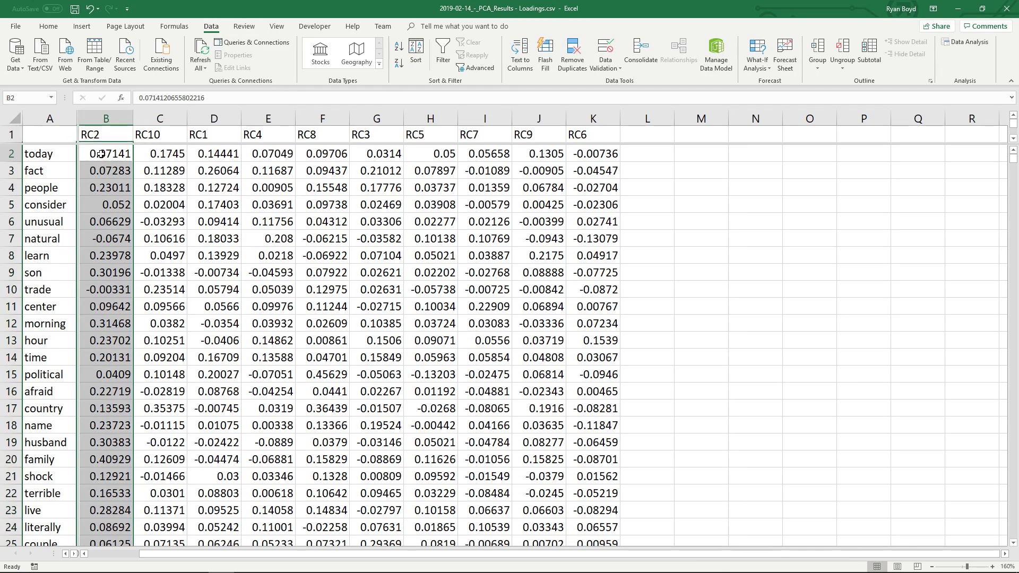
{"action": "left_click", "coordinate": [399, 64]}
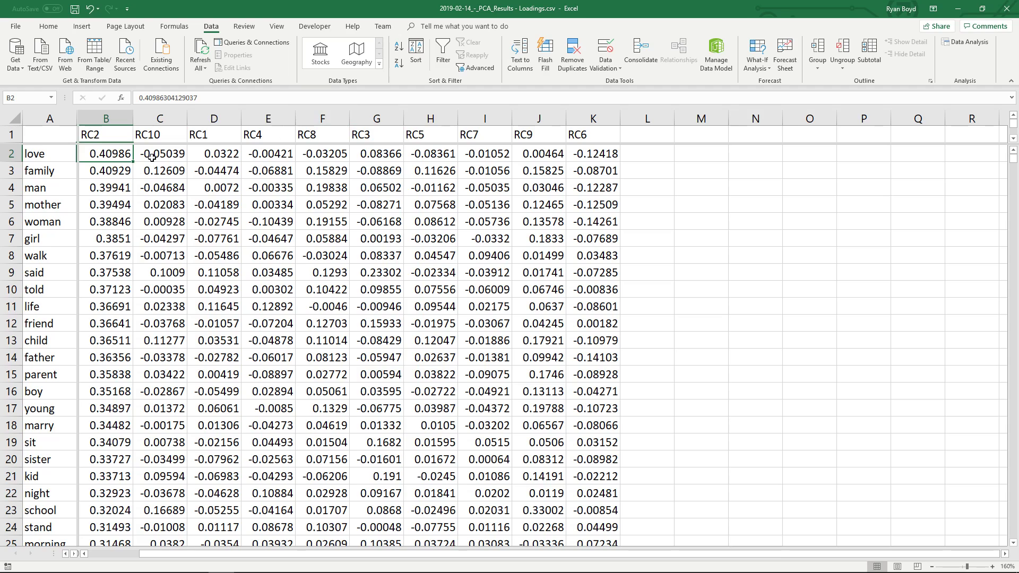
{"action": "left_click", "coordinate": [52, 154]}
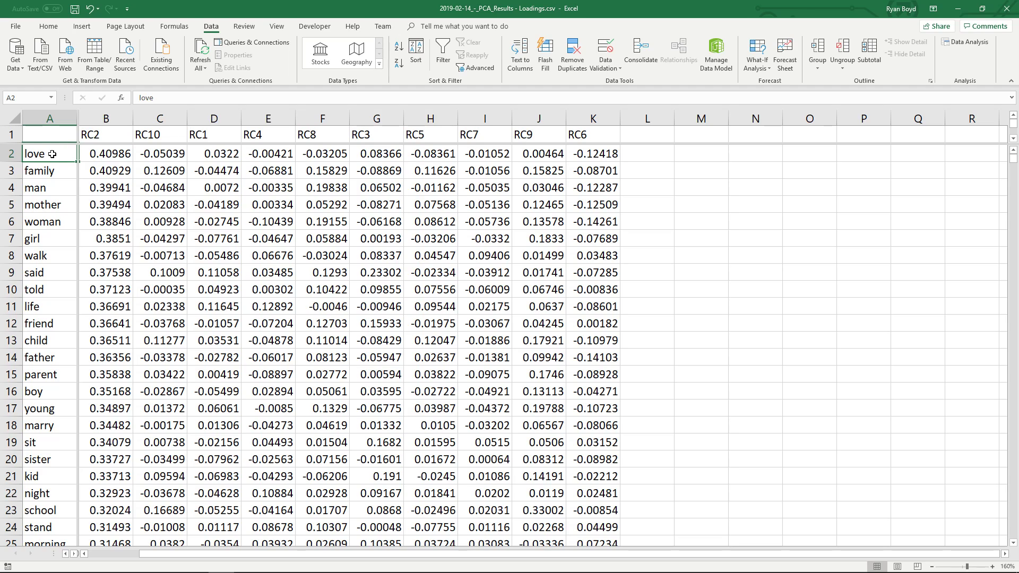
{"action": "left_click", "coordinate": [48, 169]}
{"action": "left_click", "coordinate": [46, 186]}
{"action": "left_click", "coordinate": [44, 202]}
{"action": "left_click", "coordinate": [43, 216]}
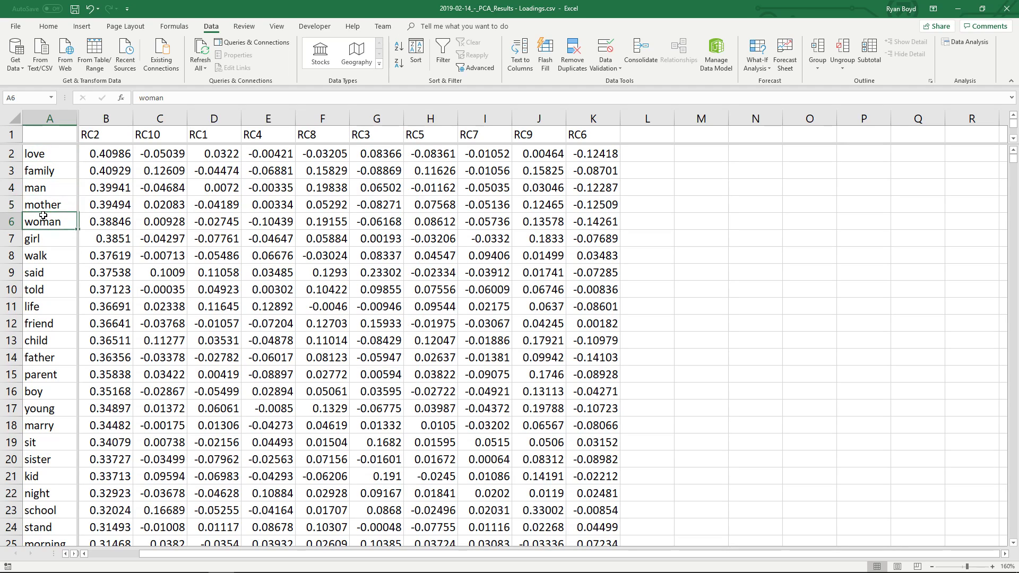
Step: Sort the loadings by RC10 from largest to smallest and select its top words from economy to business
{"action": "left_click", "coordinate": [175, 155]}
{"action": "left_click", "coordinate": [399, 63]}
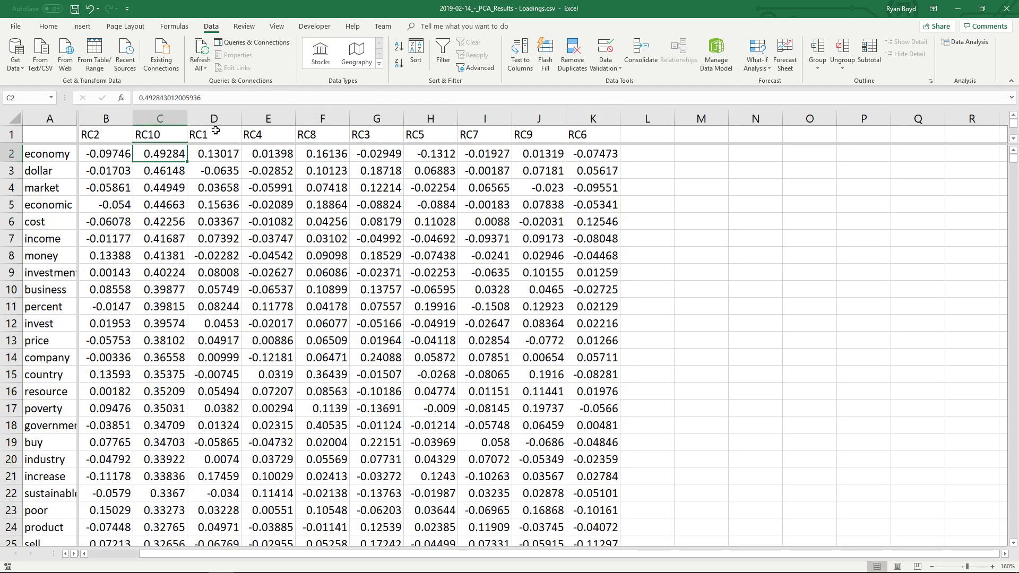
{"action": "left_click_drag", "start_coordinate": [60, 154], "coordinate": [52, 284]}
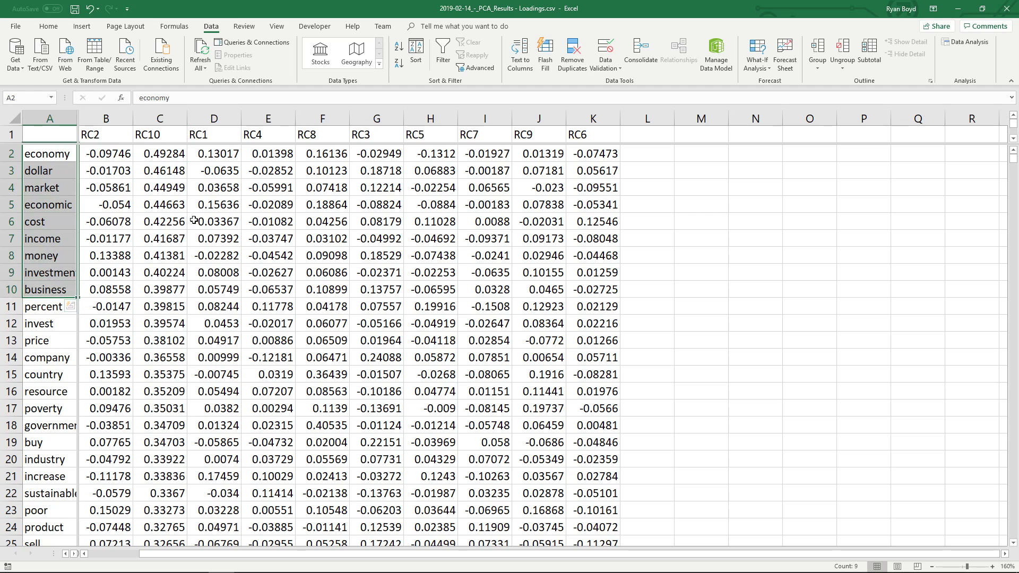
{"action": "left_click", "coordinate": [206, 204]}
Step: Sort the loadings by RC1 from largest to smallest and select its top words from sense to brain
{"action": "left_click", "coordinate": [226, 155]}
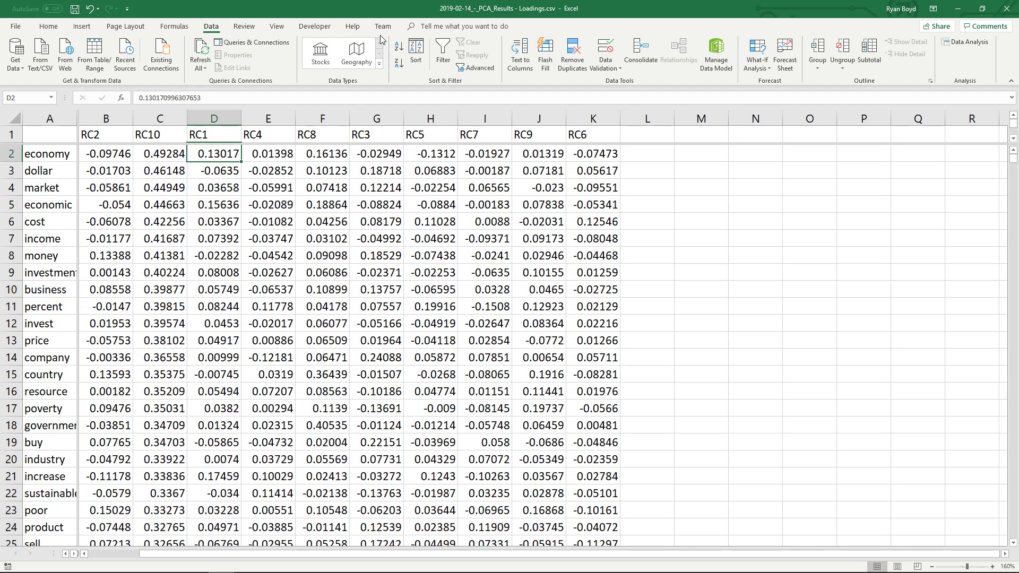
{"action": "left_click", "coordinate": [399, 63]}
{"action": "left_click_drag", "start_coordinate": [47, 153], "coordinate": [46, 307]}
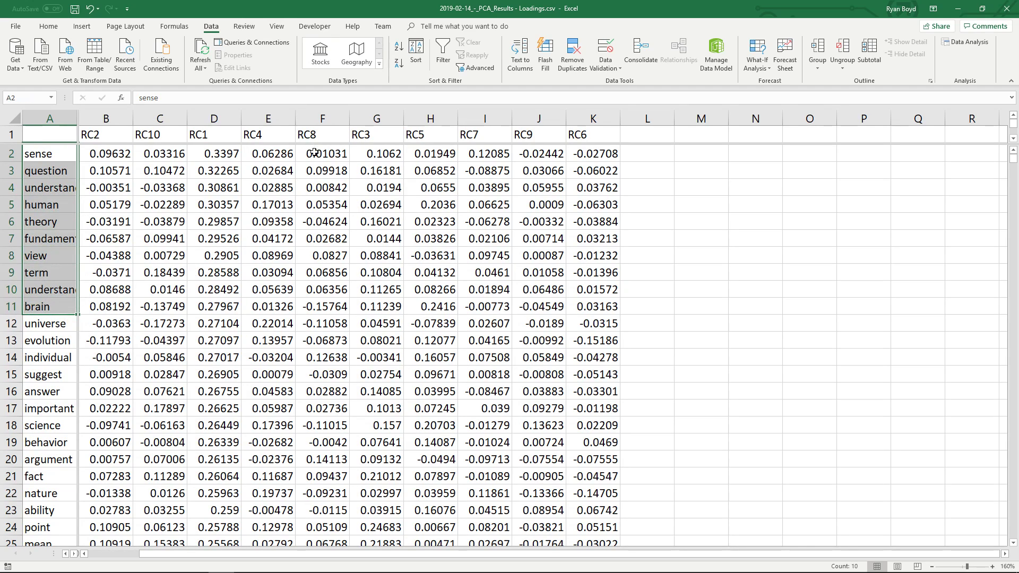
Step: Sort the loadings by RC4 from largest to smallest and review its top words from earth to species
{"action": "left_click", "coordinate": [277, 157]}
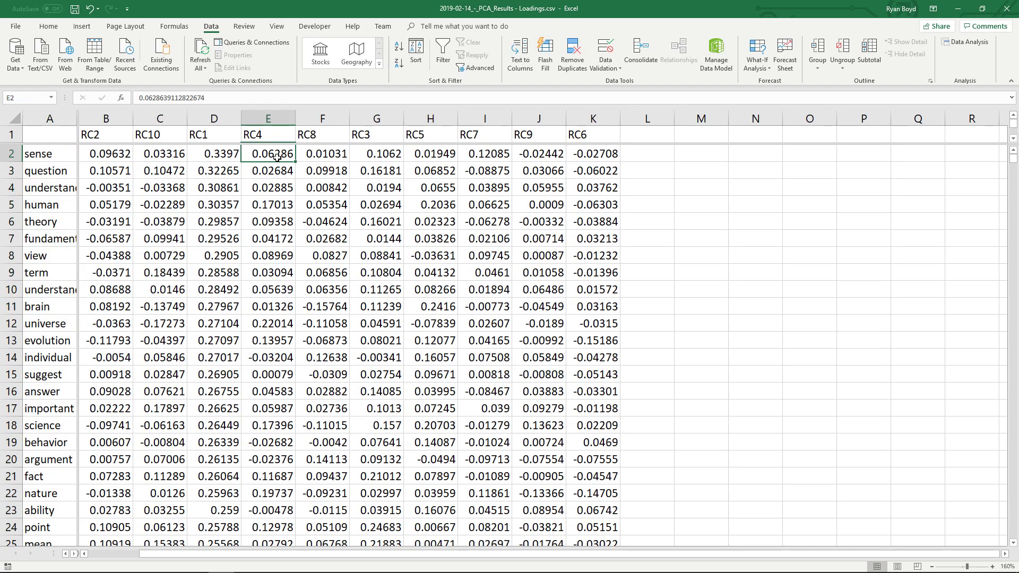
{"action": "left_click", "coordinate": [399, 63]}
{"action": "left_click", "coordinate": [41, 153]}
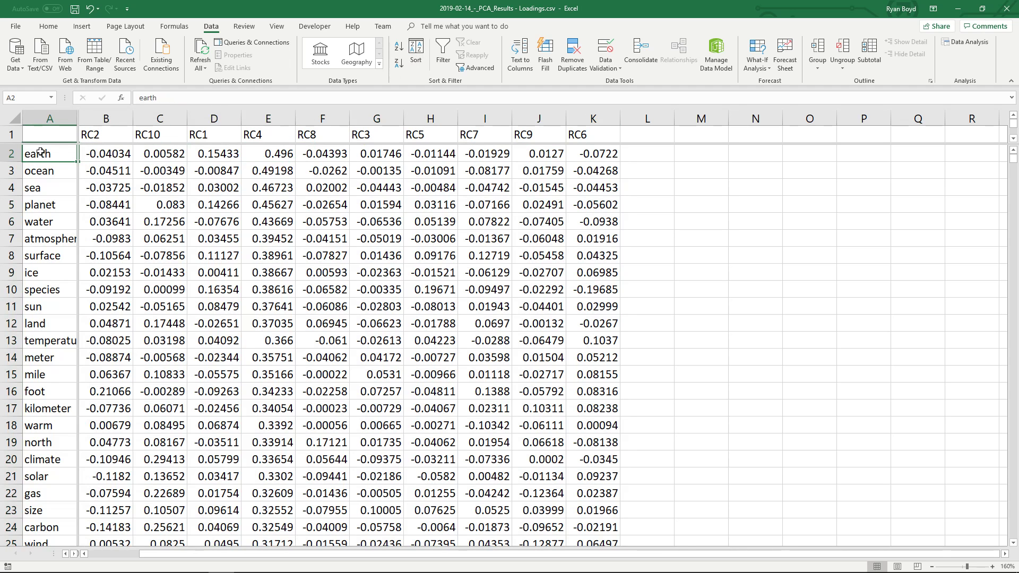
{"action": "left_click_drag", "start_coordinate": [41, 153], "coordinate": [45, 256]}
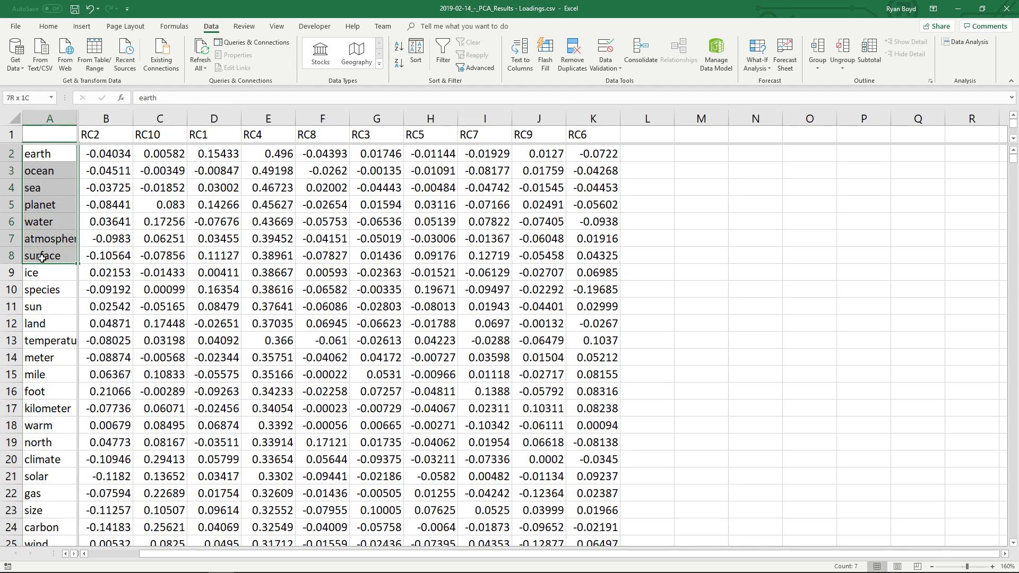
{"action": "left_click_drag", "start_coordinate": [43, 152], "coordinate": [44, 290]}
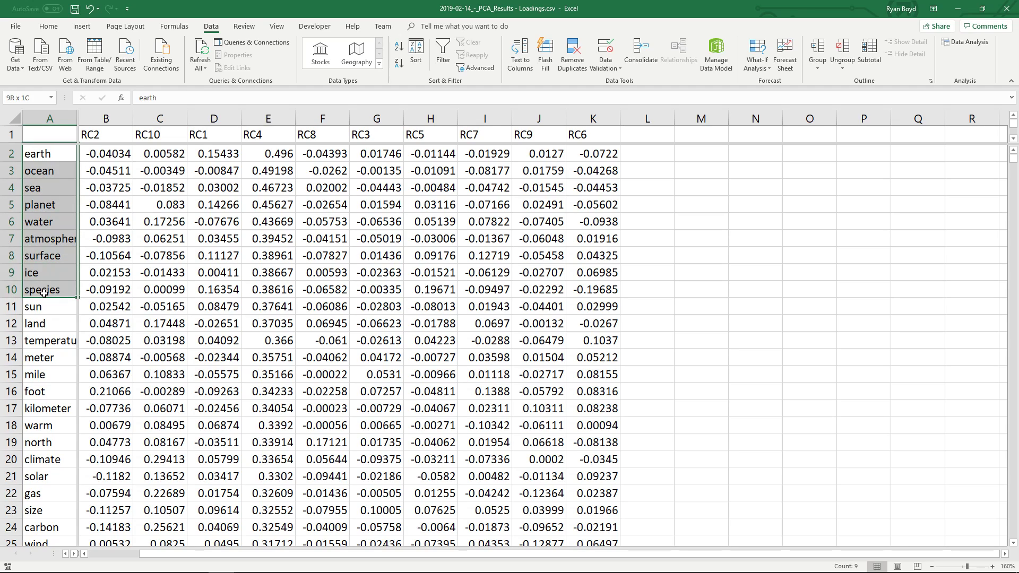
{"action": "left_click", "coordinate": [46, 173]}
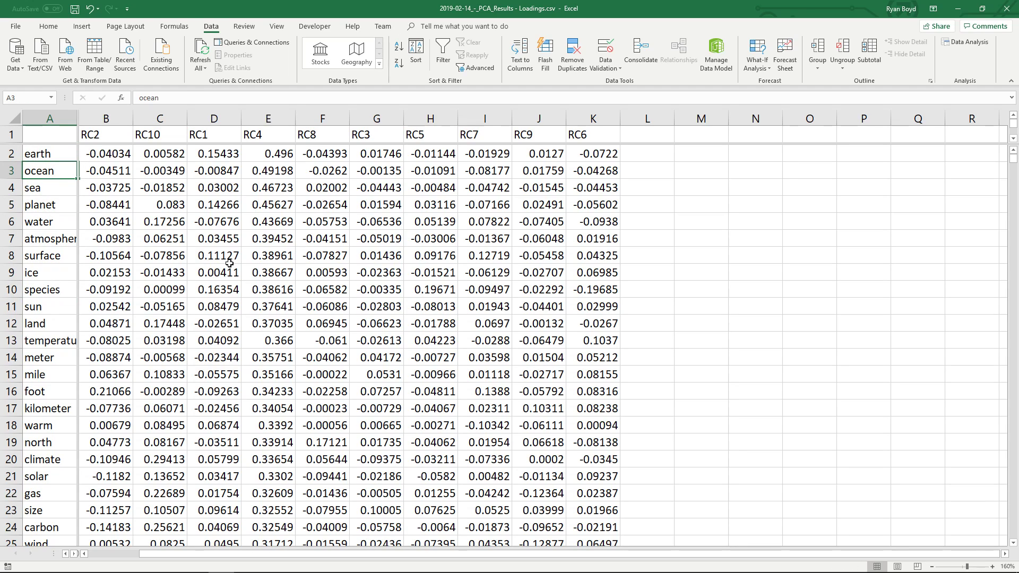
Step: Examine the whole loadings matrix and the RC8 loadings of the top RC4 words
{"action": "left_click", "coordinate": [55, 132]}
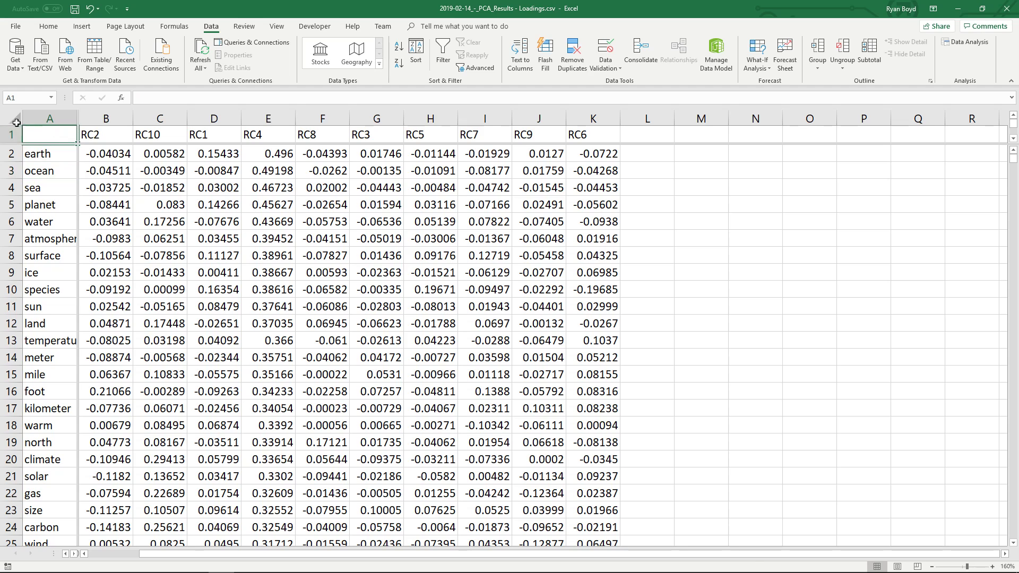
{"action": "left_click", "coordinate": [15, 118]}
{"action": "left_click", "coordinate": [104, 153]}
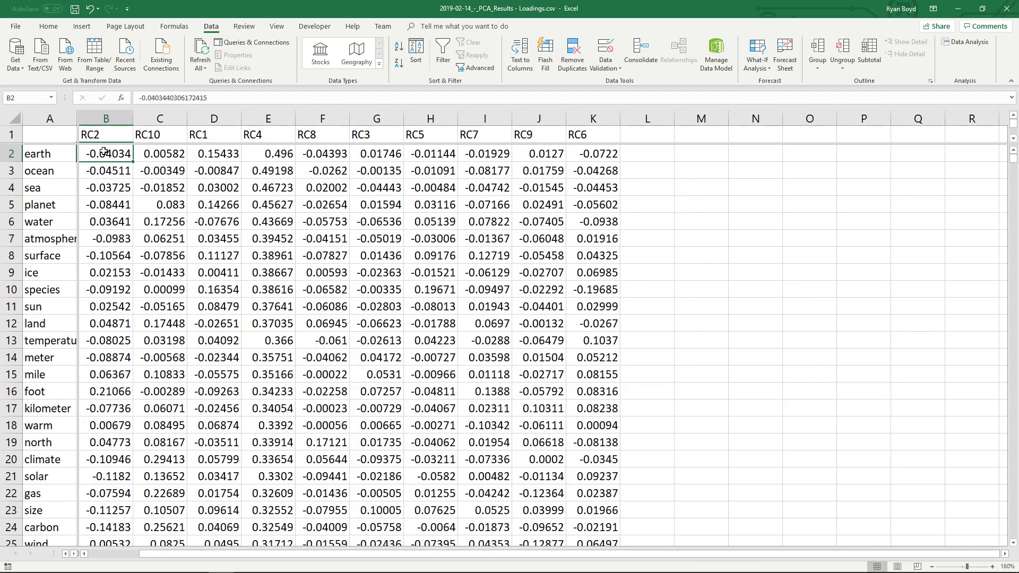
{"action": "left_click", "coordinate": [13, 120]}
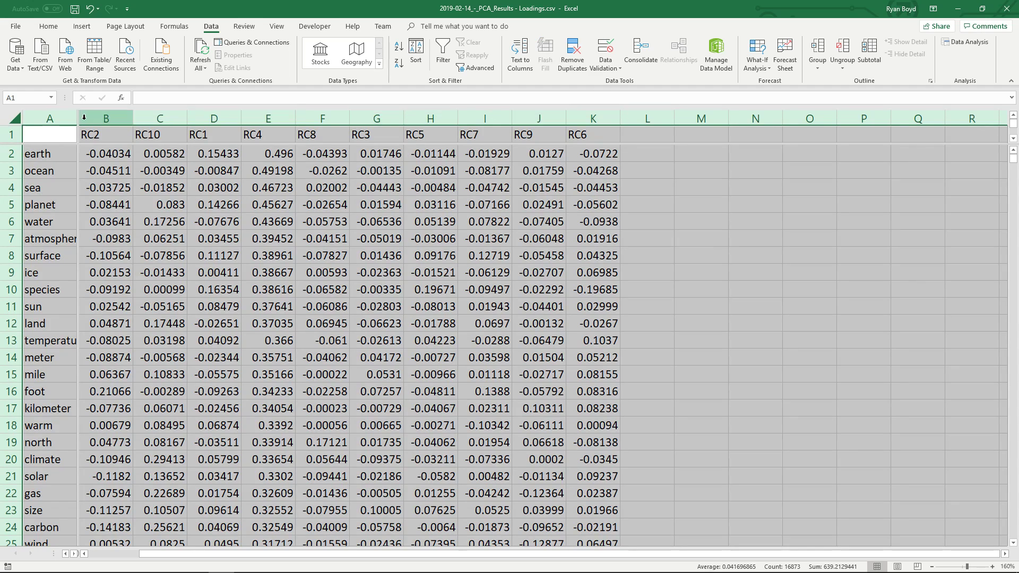
{"action": "left_click", "coordinate": [393, 191]}
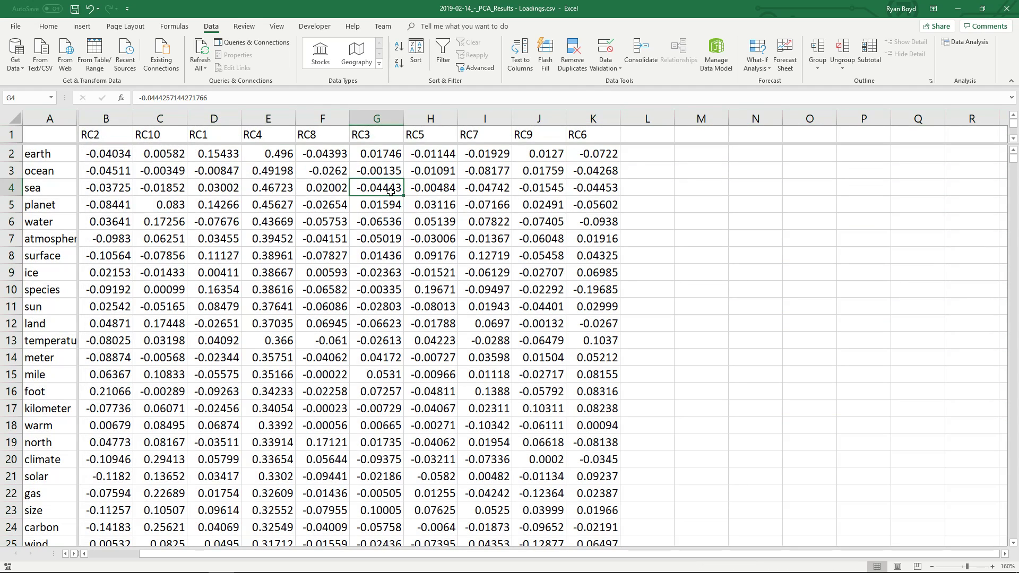
{"action": "left_click", "coordinate": [327, 172]}
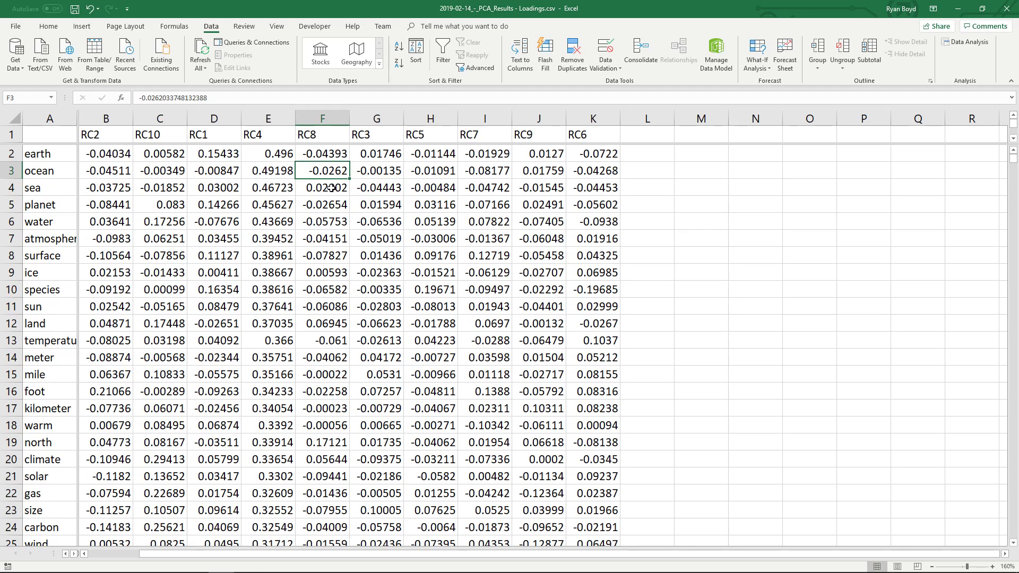
{"action": "left_click_drag", "start_coordinate": [317, 153], "coordinate": [344, 250]}
{"action": "left_click", "coordinate": [312, 240]}
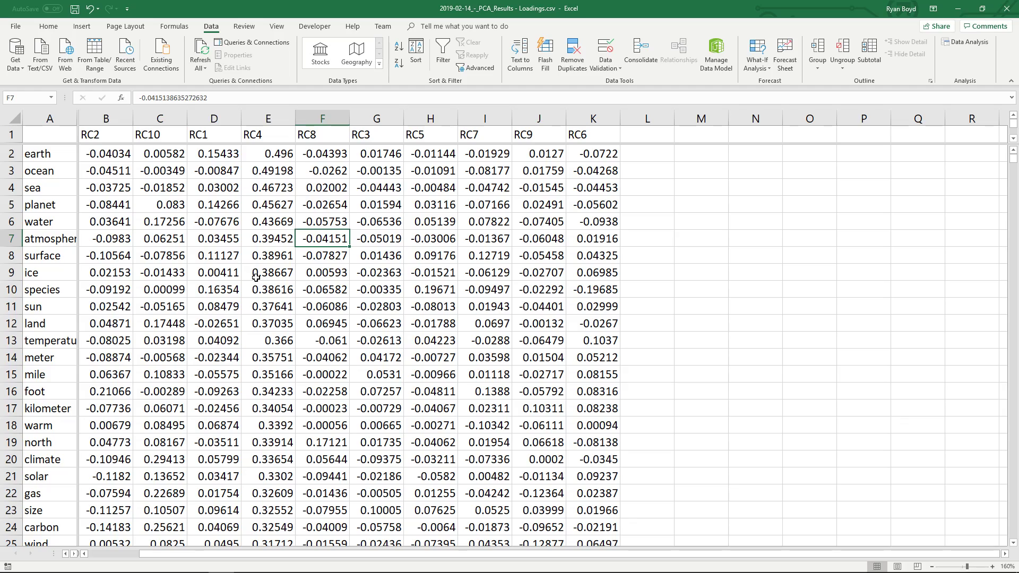
Step: Examine how the RC4 loadings decrease further down the sorted word list, past row 159
{"action": "scroll", "coordinate": [281, 275], "scroll_direction": "down", "scroll_amount": 8}
{"action": "scroll", "coordinate": [281, 274], "scroll_direction": "down", "scroll_amount": 13}
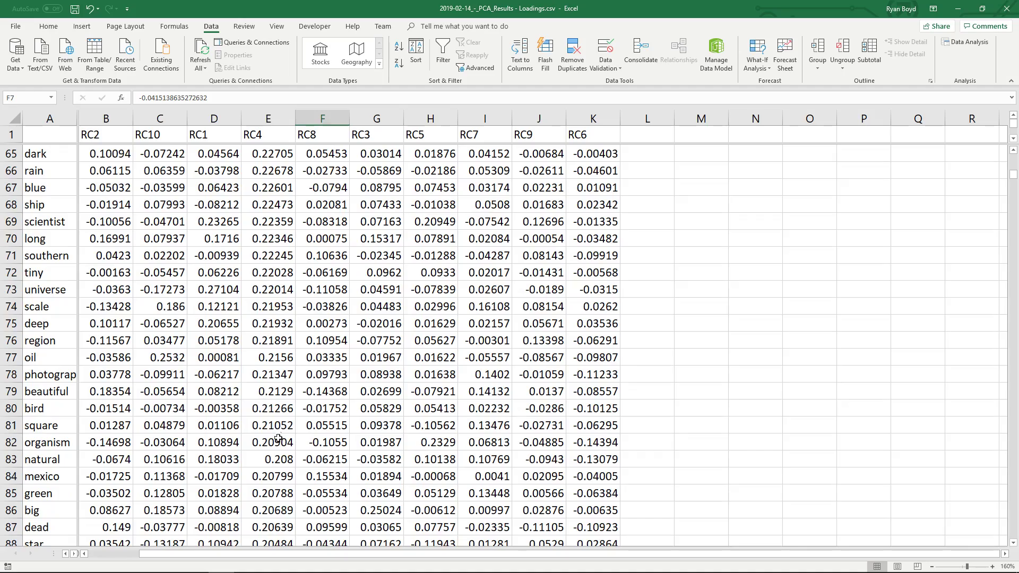
{"action": "scroll", "coordinate": [280, 475], "scroll_direction": "down", "scroll_amount": 6}
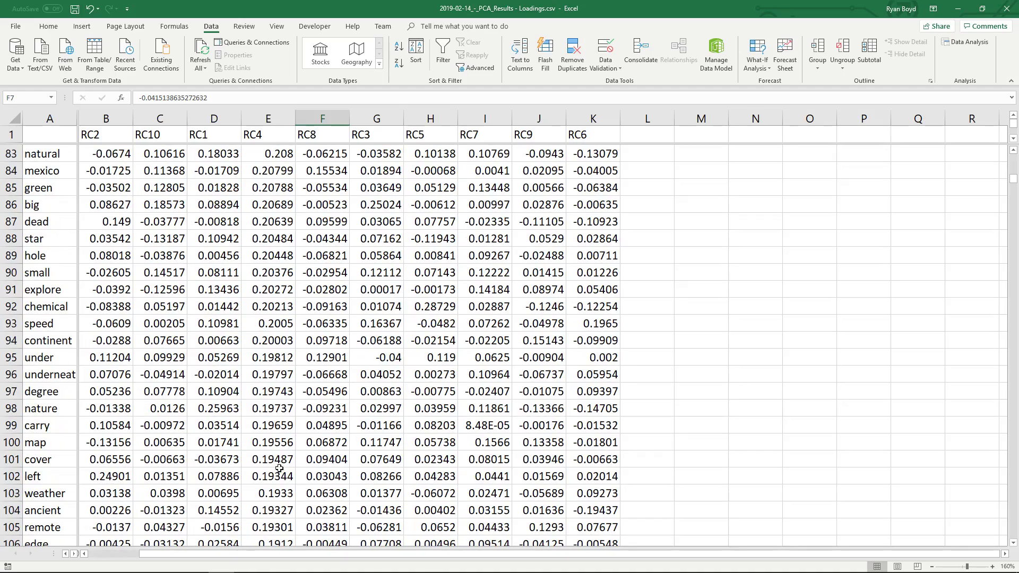
{"action": "scroll", "coordinate": [279, 465], "scroll_direction": "down", "scroll_amount": 20}
{"action": "left_click", "coordinate": [274, 425]}
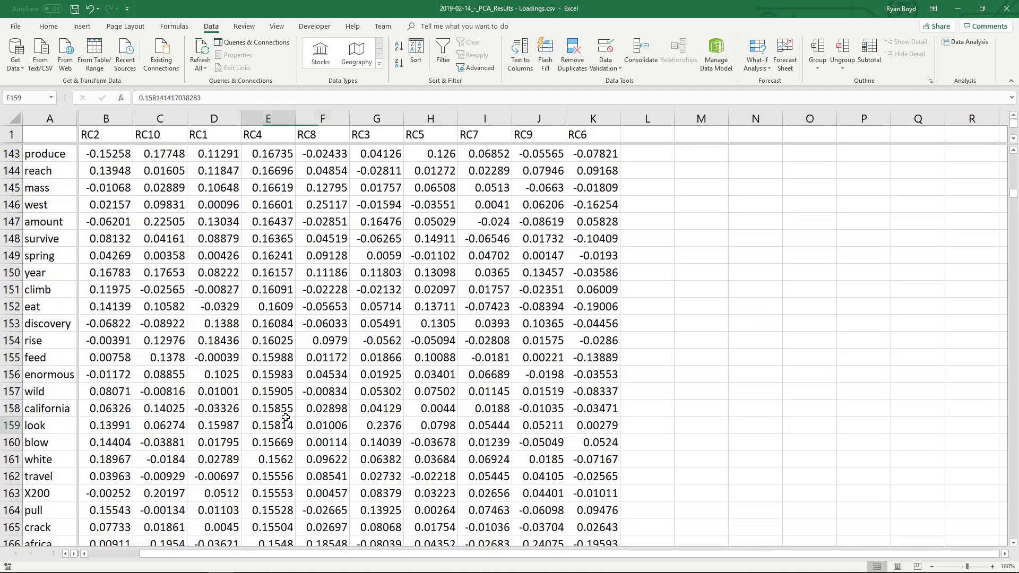
Step: Fill the RC4 column with yellow from its header to the last loading and review its highest-loading words
{"action": "left_click", "coordinate": [273, 186]}
{"action": "key", "text": "ctrl+Up"}
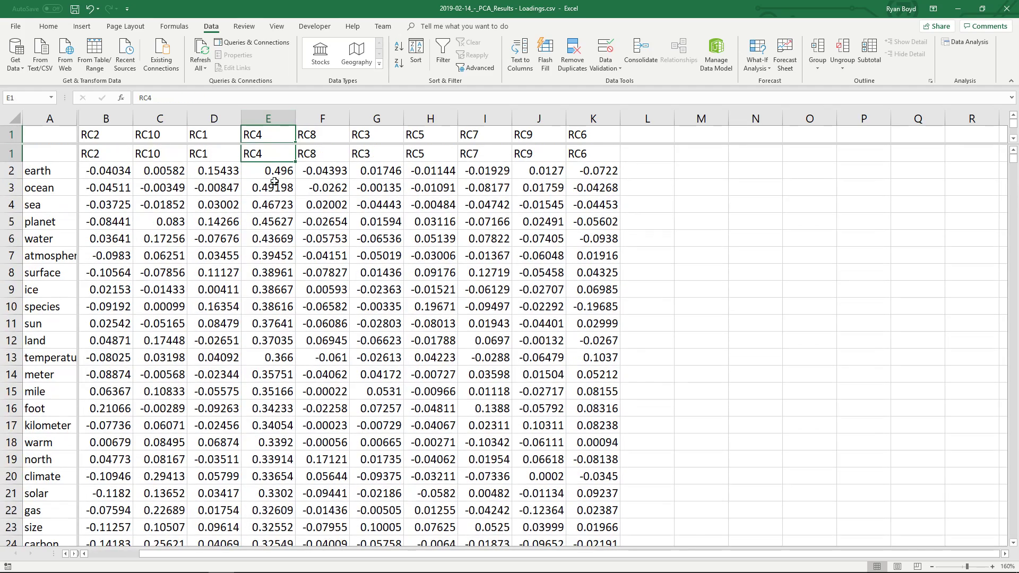
{"action": "key", "text": "ctrl+shift+Down"}
{"action": "left_click", "coordinate": [49, 26]}
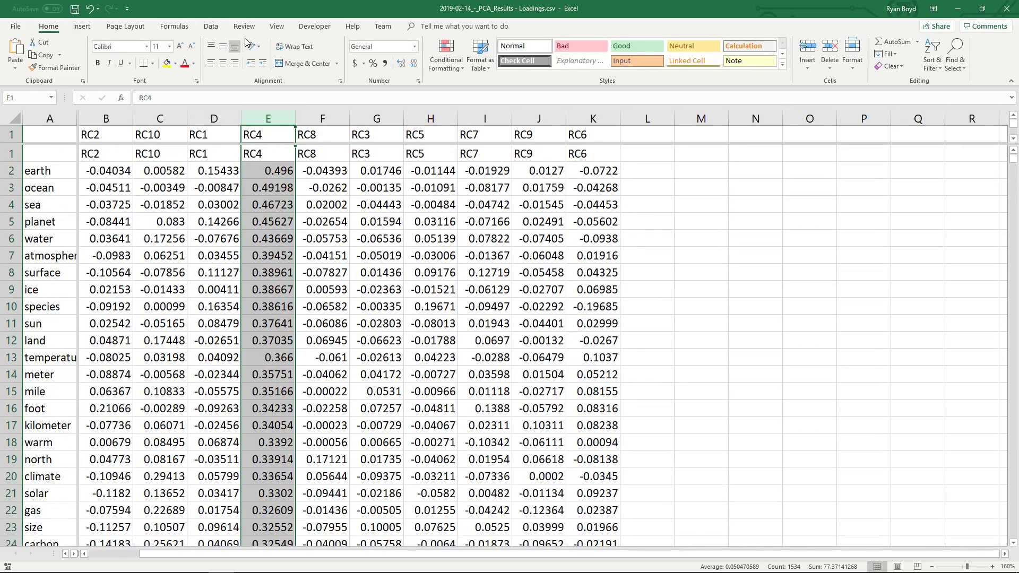
{"action": "left_click", "coordinate": [166, 63]}
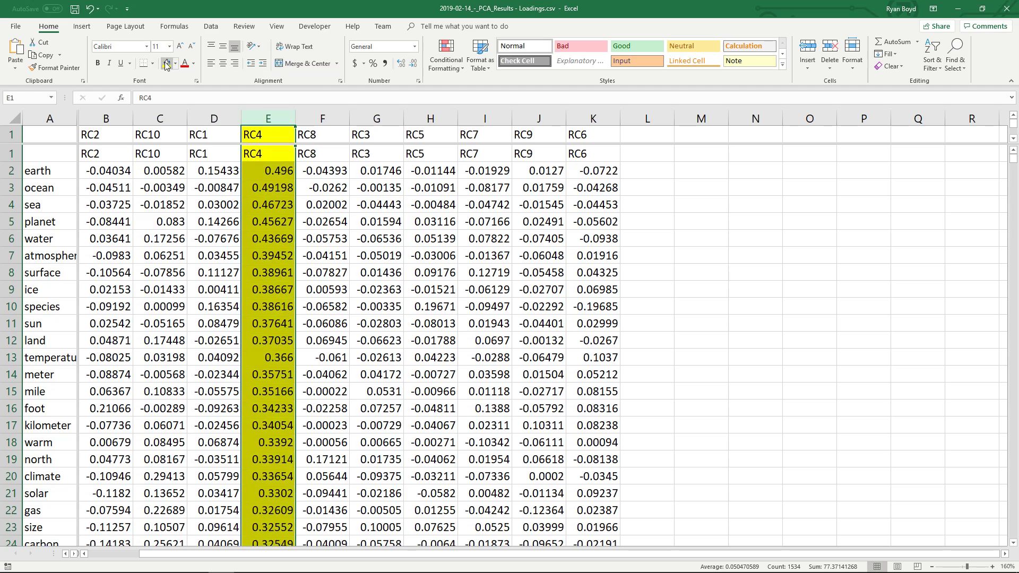
{"action": "left_click", "coordinate": [269, 176]}
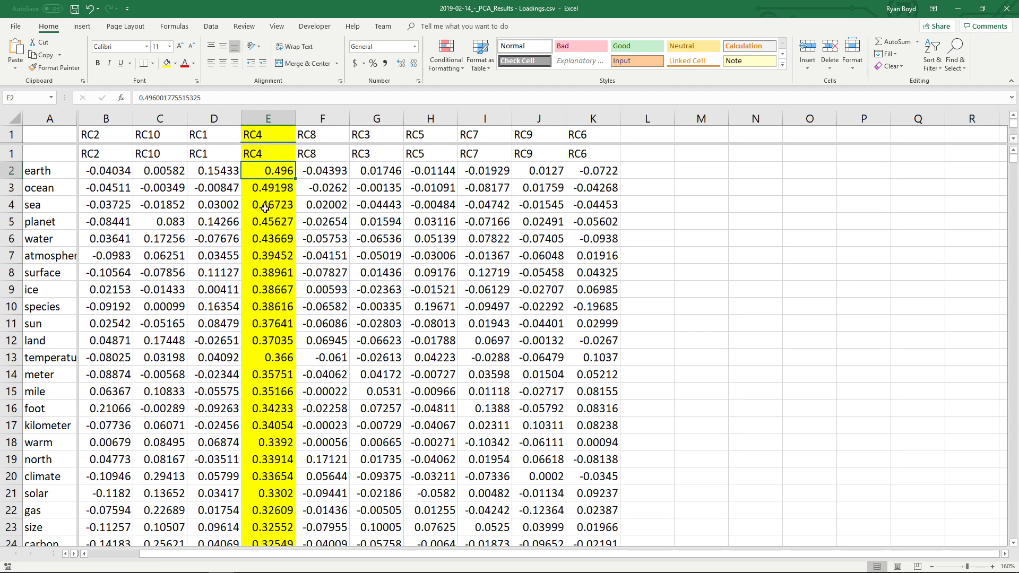
{"action": "left_click_drag", "start_coordinate": [47, 172], "coordinate": [46, 276]}
{"action": "left_click", "coordinate": [283, 248]}
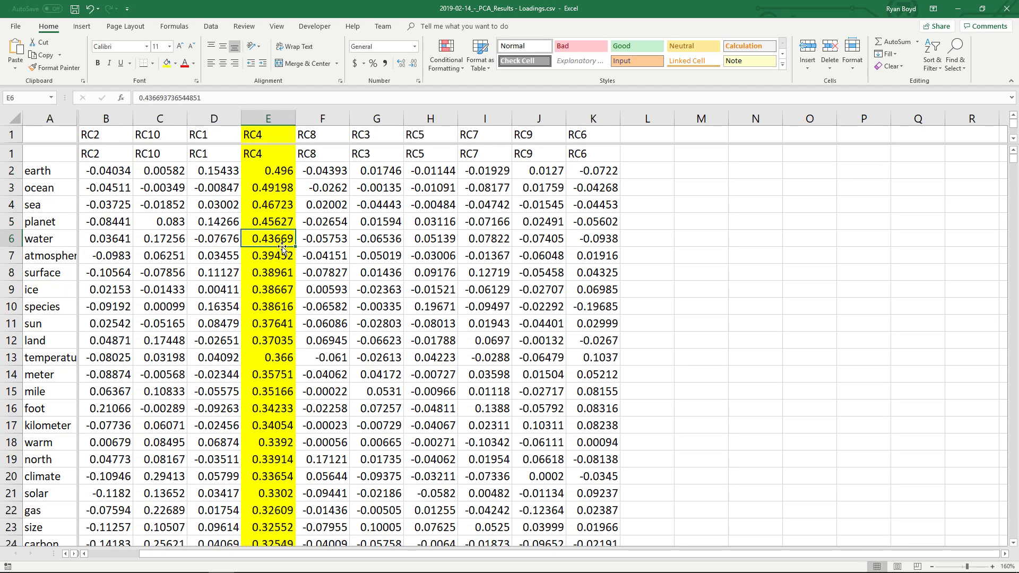
Step: Examine the words with near-zero RC4 loadings around rows 1013 to 1047, such as driver, strategy and king
{"action": "left_click_drag", "start_coordinate": [1014, 160], "coordinate": [1015, 410]}
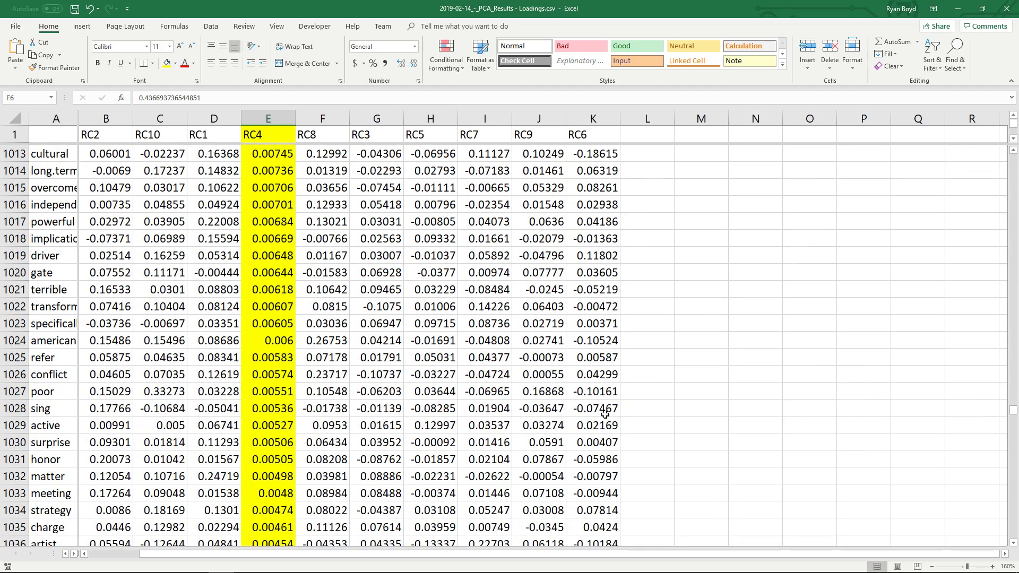
{"action": "left_click", "coordinate": [42, 255]}
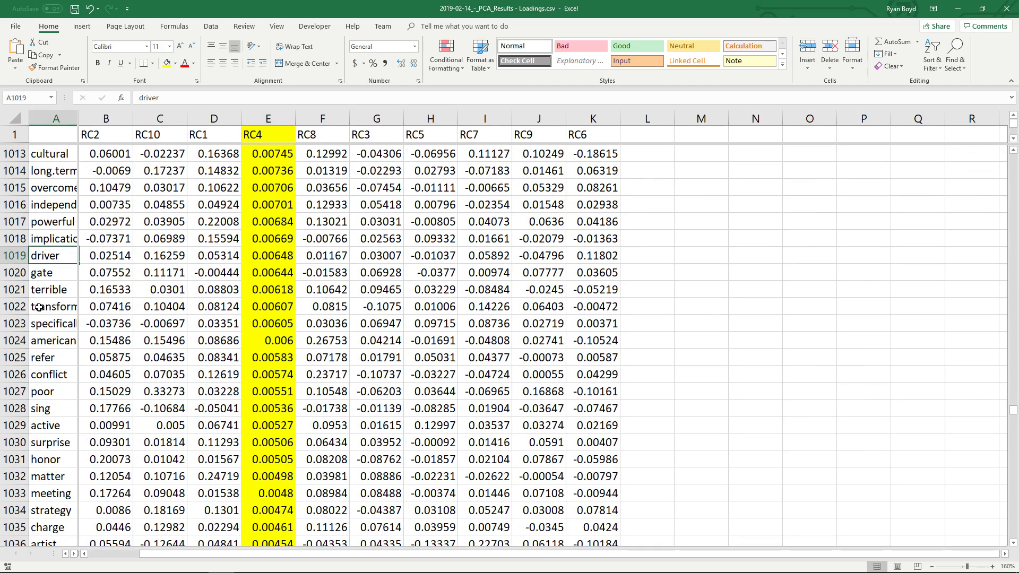
{"action": "scroll", "coordinate": [55, 365], "scroll_direction": "down", "scroll_amount": 3}
{"action": "scroll", "coordinate": [55, 365], "scroll_direction": "down", "scroll_amount": 1}
{"action": "left_click", "coordinate": [55, 309]}
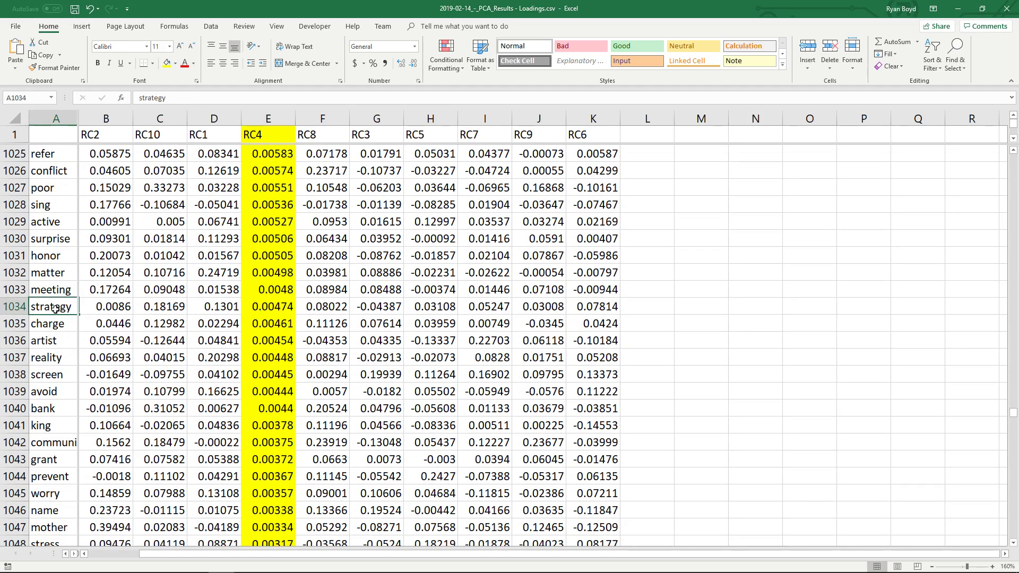
{"action": "left_click", "coordinate": [48, 345]}
{"action": "left_click", "coordinate": [51, 413]}
{"action": "left_click", "coordinate": [52, 425]}
{"action": "left_click", "coordinate": [248, 425]}
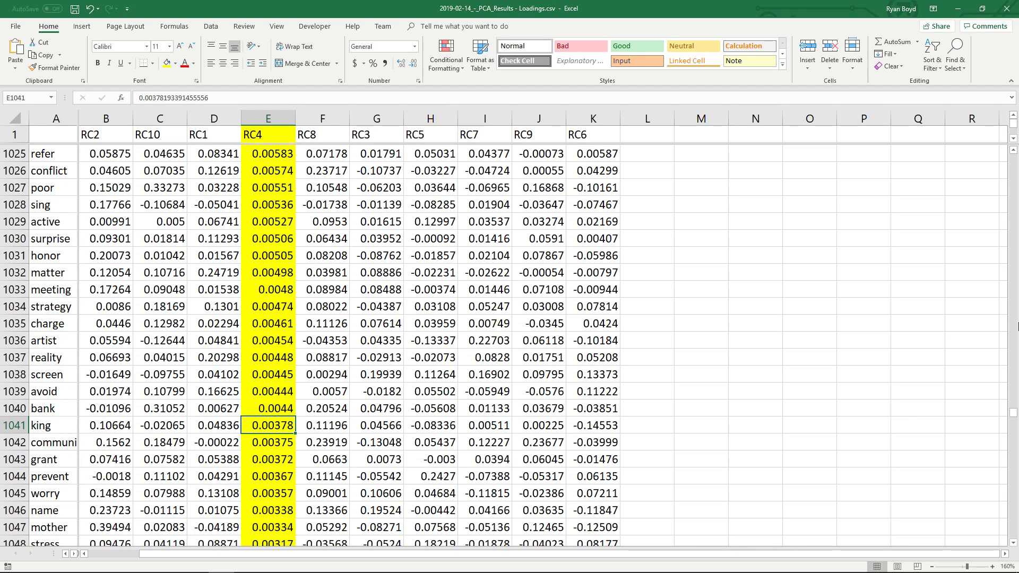
Step: Examine the most negative RC4 loadings at the end of the list, selecting those from social up to company
{"action": "left_click_drag", "start_coordinate": [1012, 416], "coordinate": [1014, 534]}
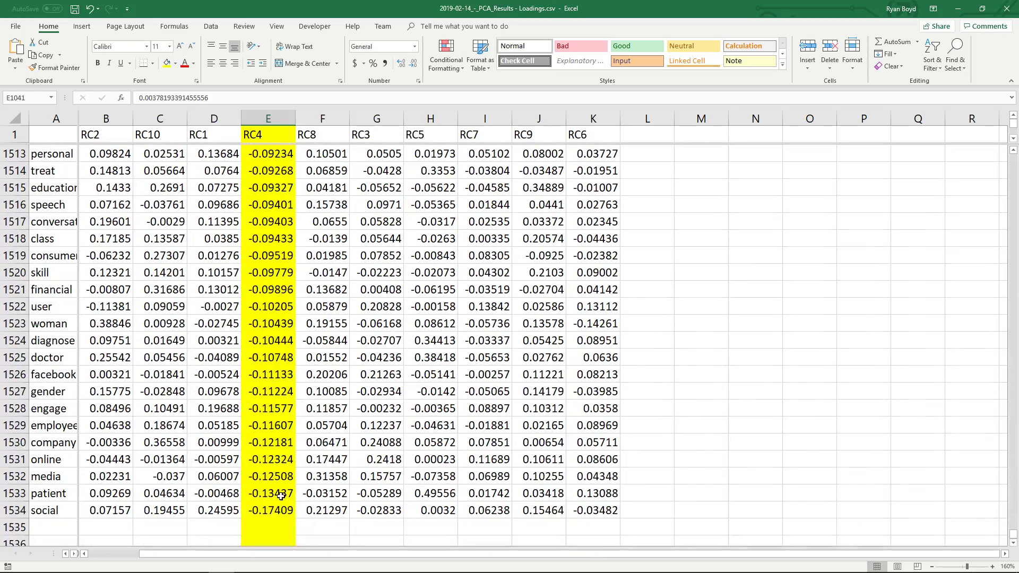
{"action": "left_click_drag", "start_coordinate": [264, 516], "coordinate": [263, 444]}
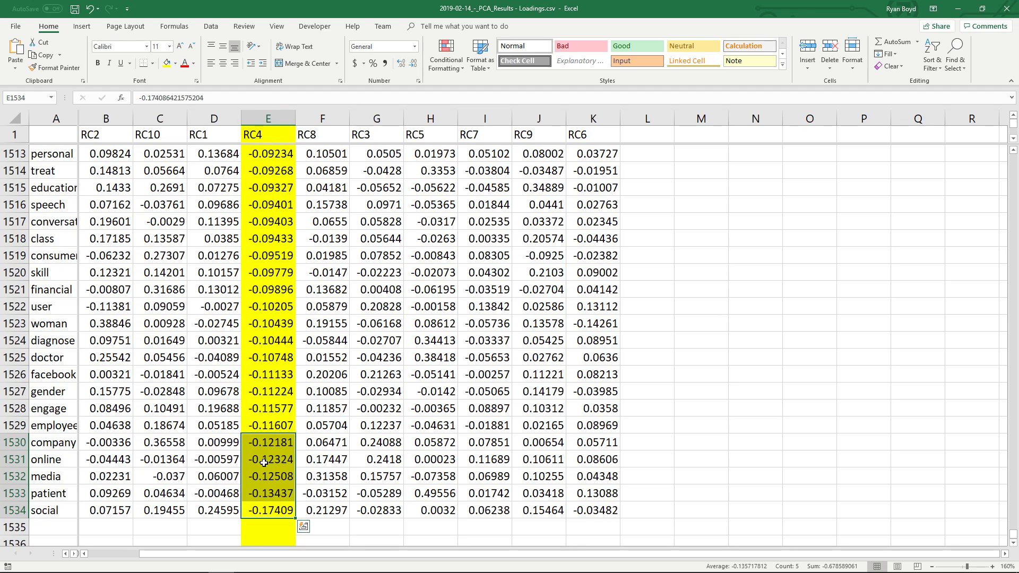
Step: Replace the RC4 loading of the word social in row 1534 with -0.56
{"action": "left_click_drag", "start_coordinate": [264, 257], "coordinate": [268, 507]}
{"action": "left_click", "coordinate": [268, 506]}
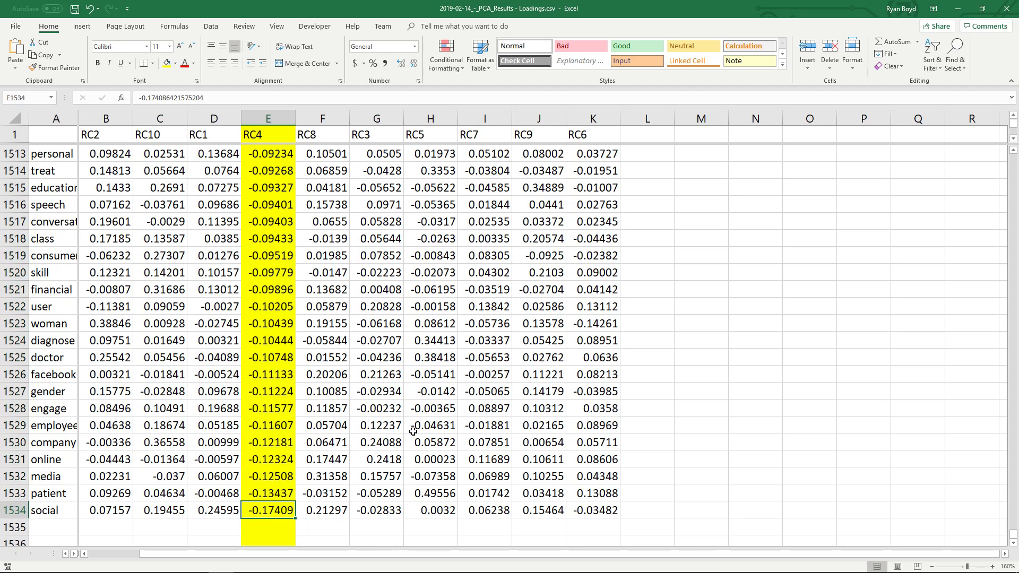
{"action": "type", "text": "-"}
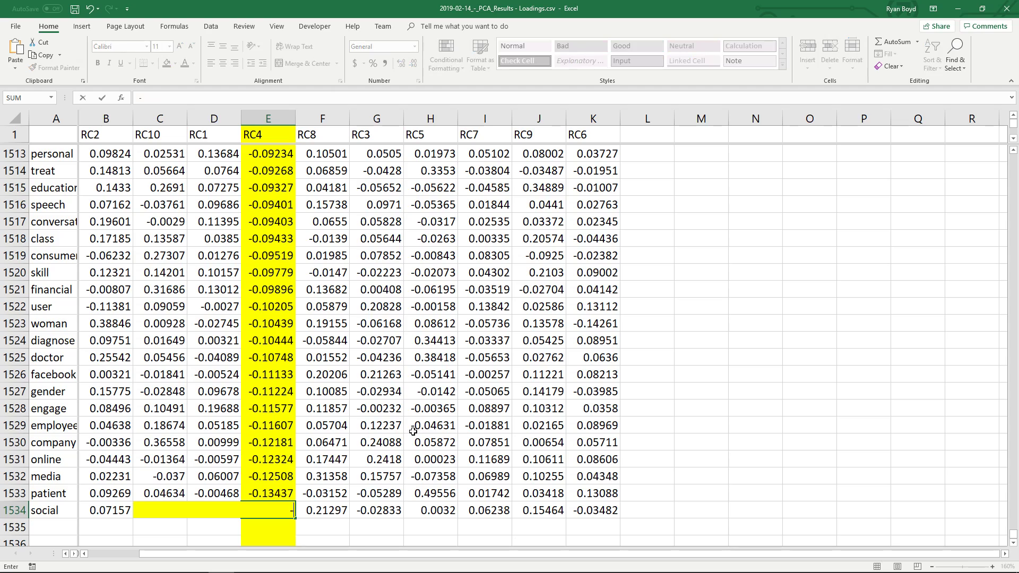
{"action": "type", "text": "0.56"}
{"action": "key", "text": "Return"}
{"action": "left_click", "coordinate": [284, 503]}
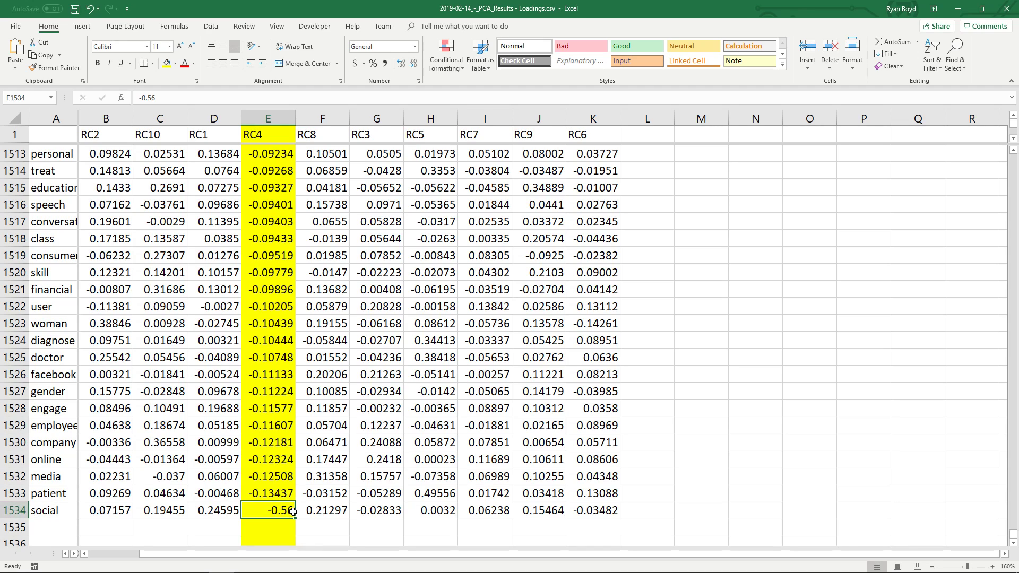
Step: Examine the negative end of the RC4 column, comparing the word social and its loading with patient and media
{"action": "left_click", "coordinate": [264, 114]}
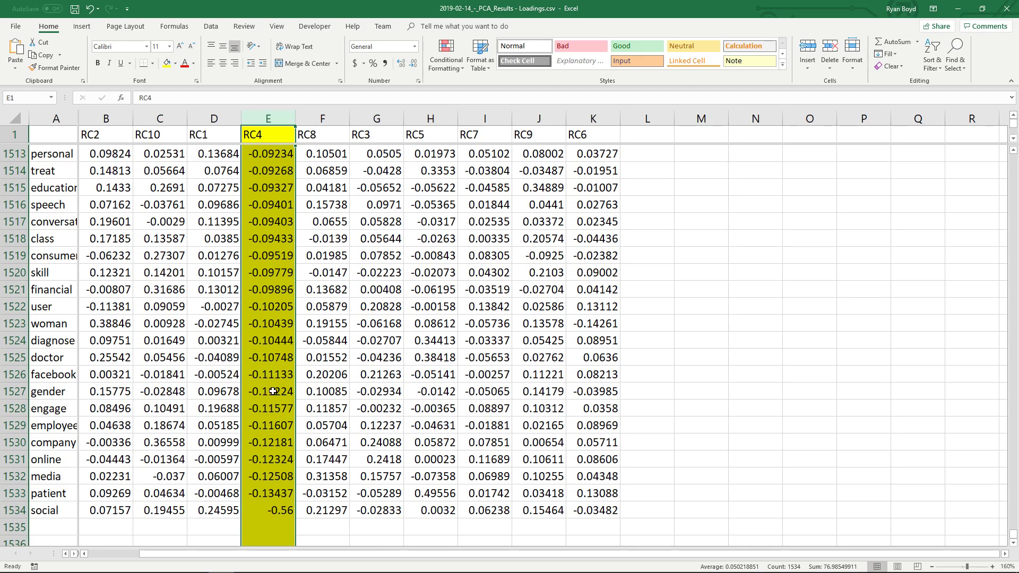
{"action": "left_click", "coordinate": [283, 511]}
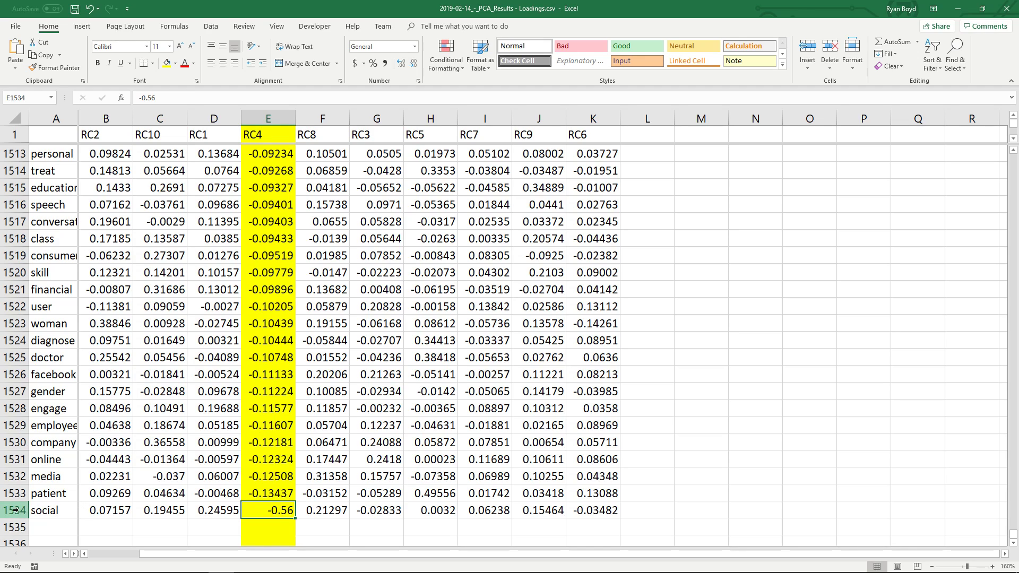
{"action": "left_click", "coordinate": [44, 513], "text": "ctrl"}
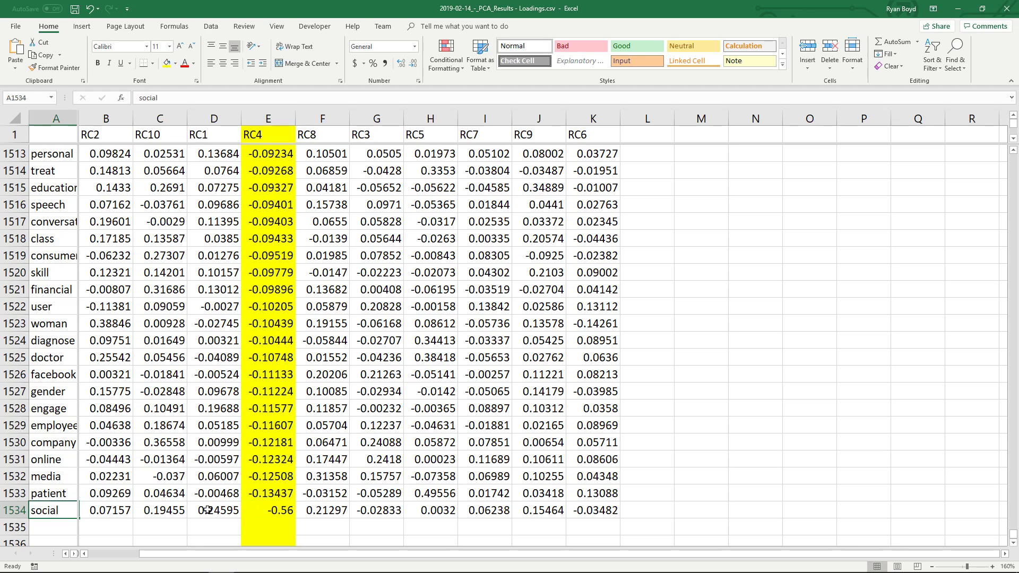
{"action": "left_click", "coordinate": [267, 509], "text": "ctrl"}
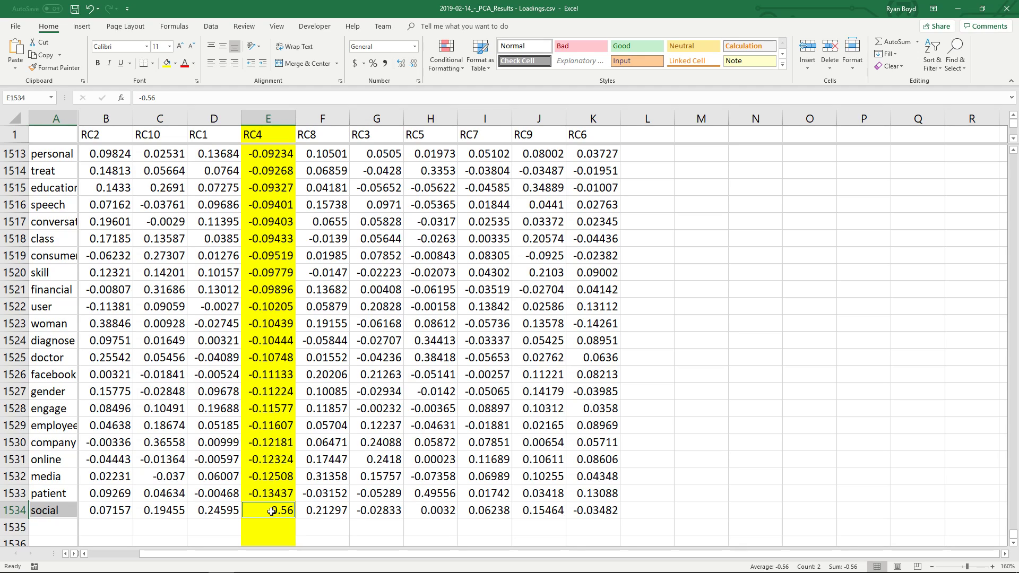
{"action": "left_click", "coordinate": [37, 514]}
{"action": "left_click", "coordinate": [44, 495]}
{"action": "left_click", "coordinate": [53, 476]}
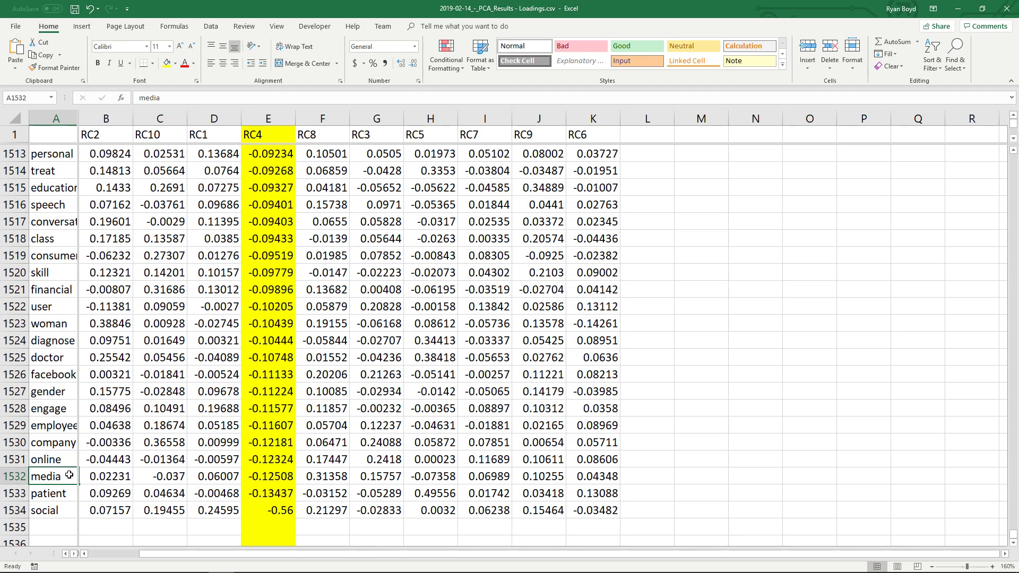
{"action": "left_click_drag", "start_coordinate": [69, 477], "coordinate": [63, 508]}
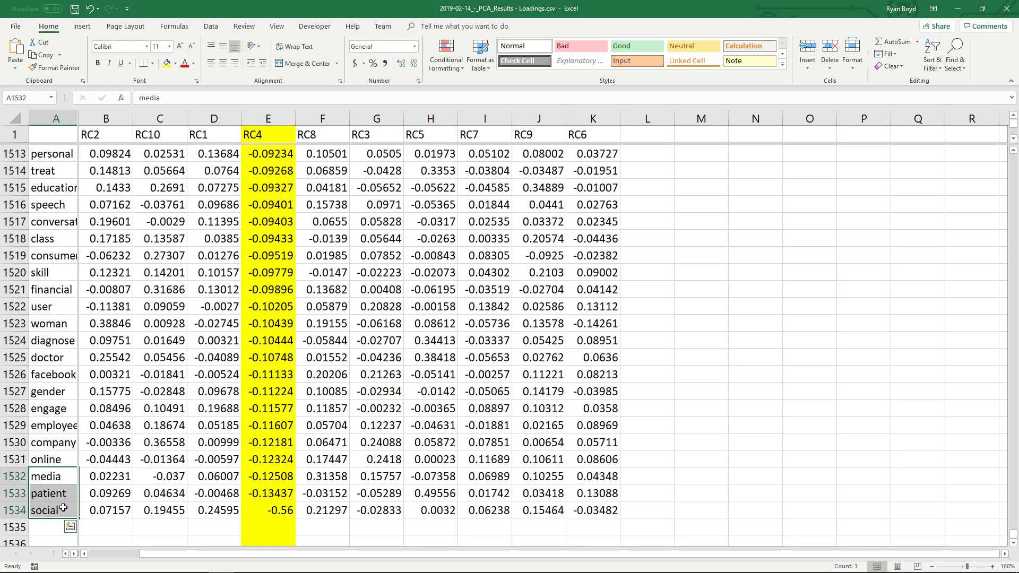
{"action": "left_click", "coordinate": [270, 460]}
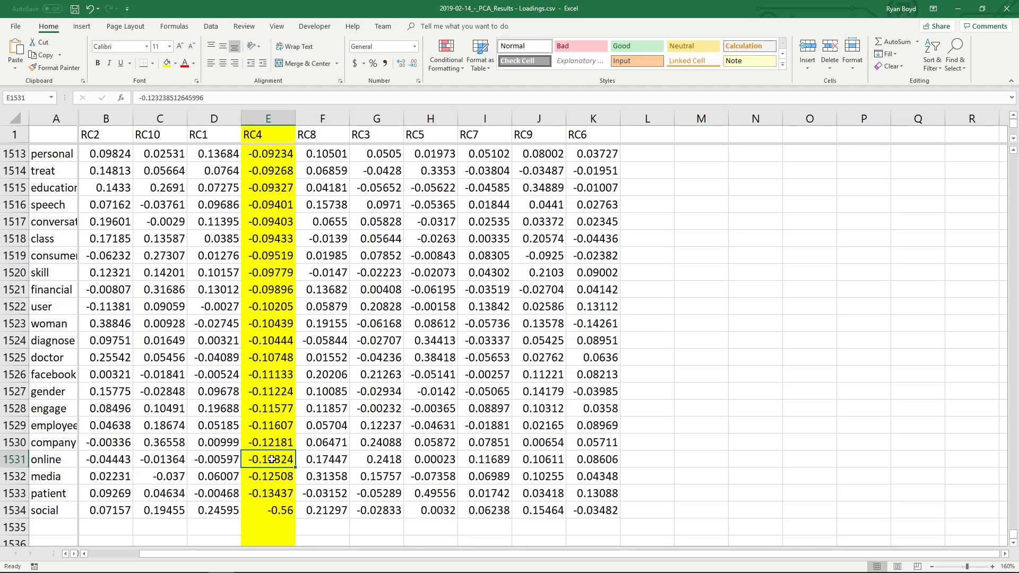
Step: Close the loadings workbook without saving and move the Meaning Extraction Helper window clear of the Results folder
{"action": "left_click", "coordinate": [1007, 9]}
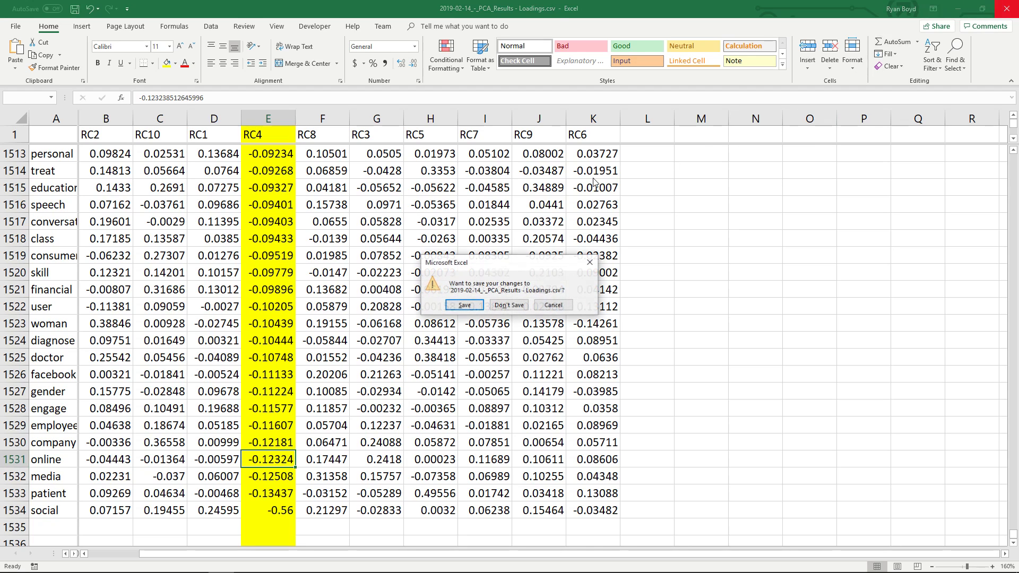
{"action": "left_click", "coordinate": [509, 305]}
{"action": "left_click_drag", "start_coordinate": [600, 105], "coordinate": [631, 104]}
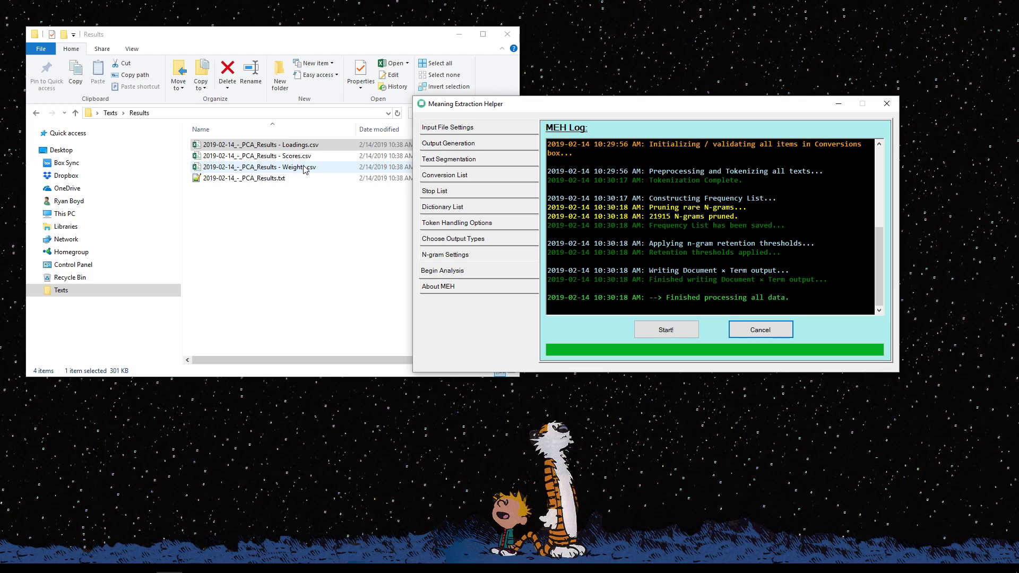
{"action": "left_click", "coordinate": [295, 230]}
{"action": "left_click_drag", "start_coordinate": [592, 109], "coordinate": [679, 85]}
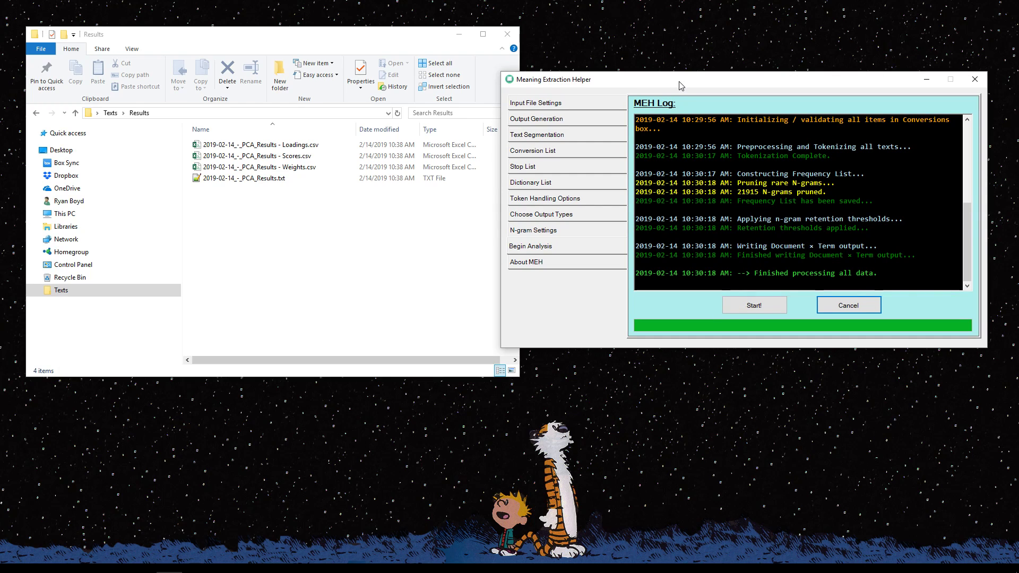
Step: Open 2019-02-14_-_PCA_Results - Scores.csv, check its Filename column, and dock the workbook to the right half of the screen
{"action": "double_click", "coordinate": [283, 156]}
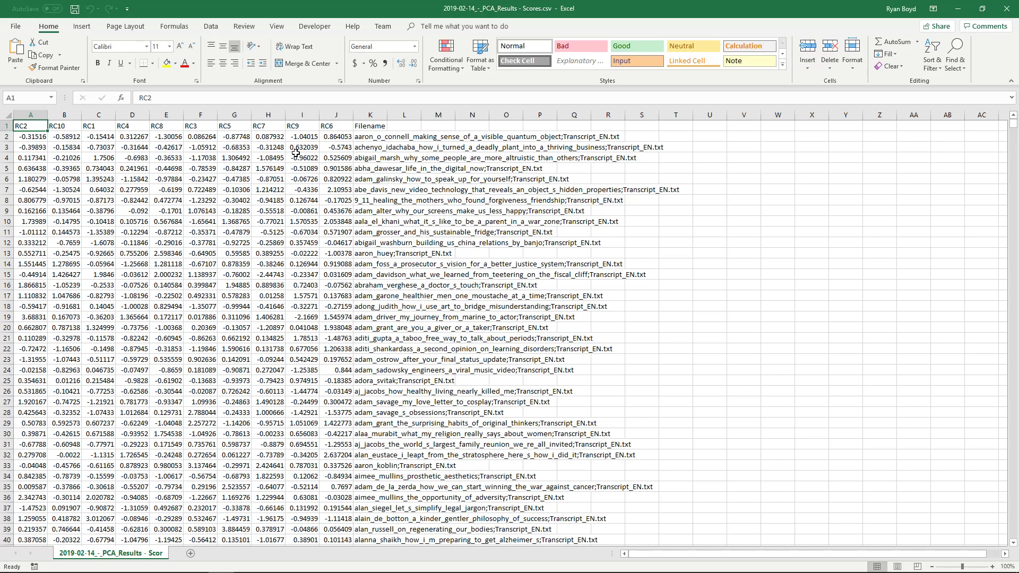
{"action": "left_click", "coordinate": [376, 116]}
{"action": "left_click", "coordinate": [372, 137]}
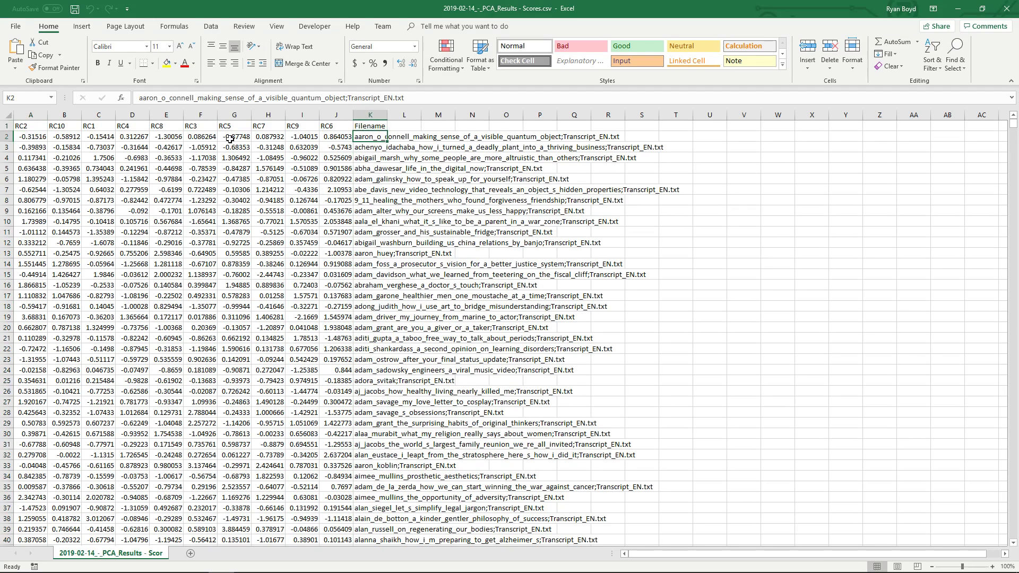
{"action": "left_click_drag", "start_coordinate": [287, 5], "coordinate": [1018, 67]}
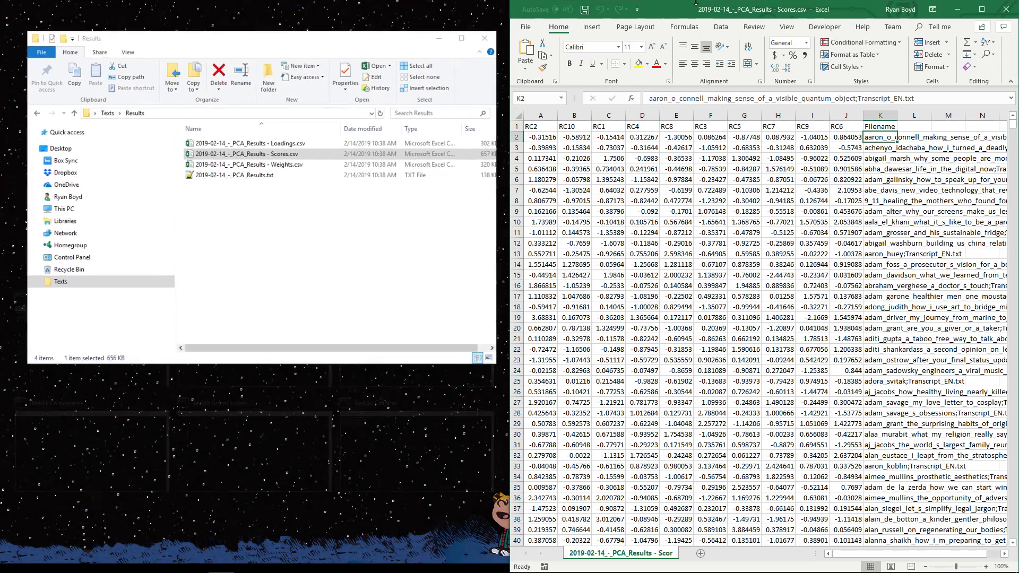
Step: Open 2019-02-14_-_PCA_Results - Loadings.csv from the Results folder and dock it to the left half, beside the scores
{"action": "left_click", "coordinate": [277, 144]}
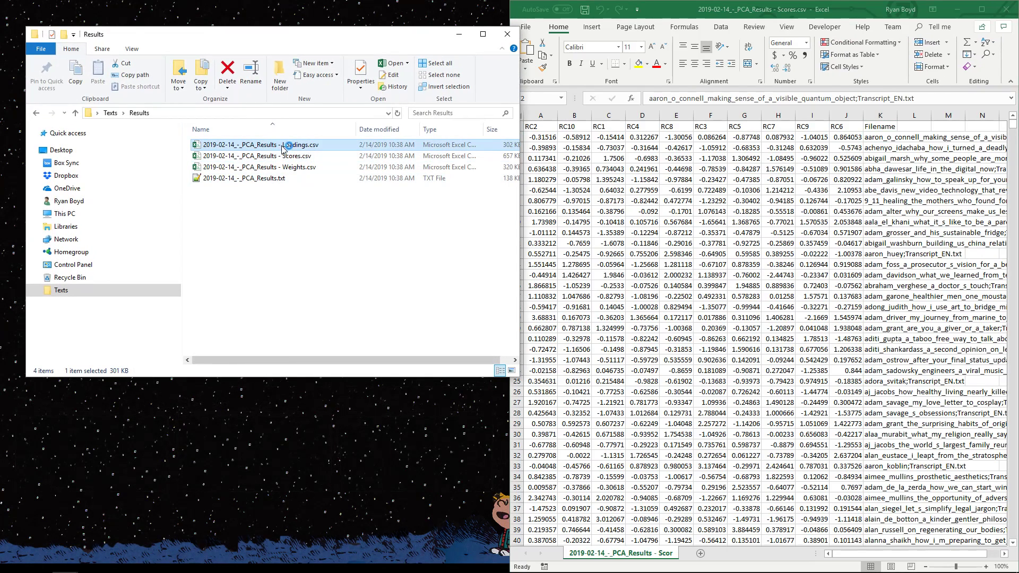
{"action": "double_click", "coordinate": [431, 145]}
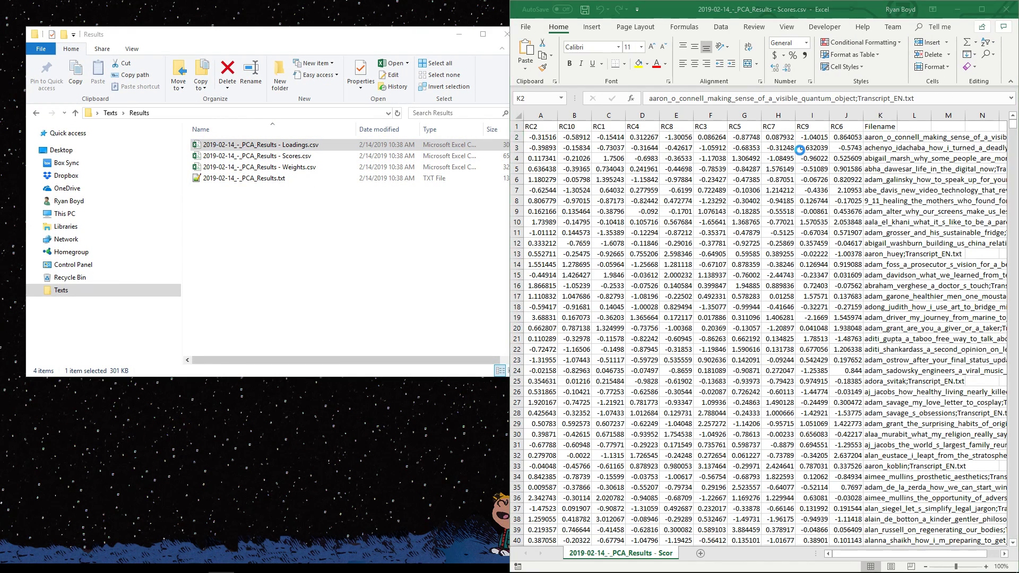
{"action": "key", "text": "super+Left"}
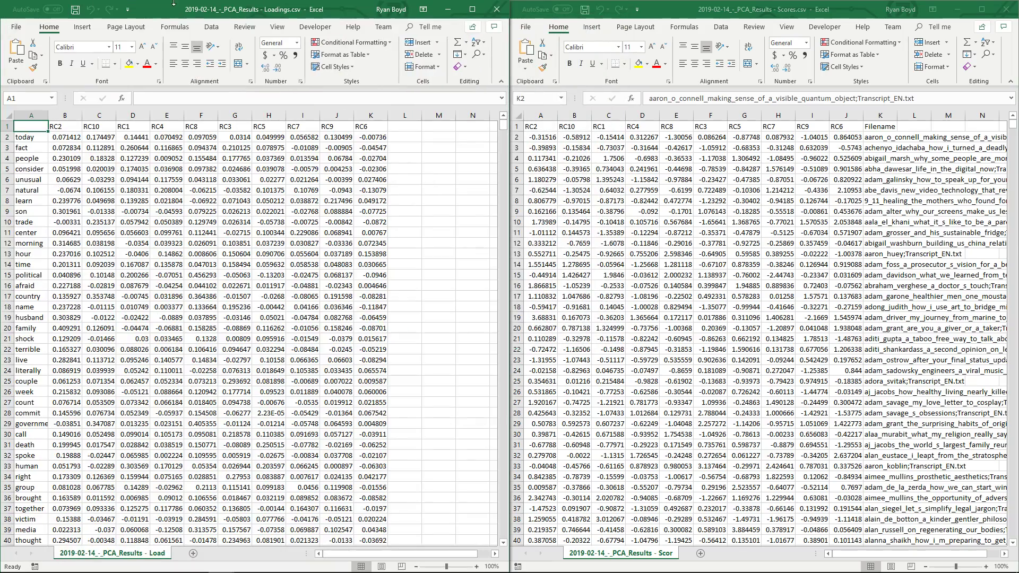
Step: Sort the loadings by RC2 from largest to smallest and review the highest-loading words, such as love, family and mother
{"action": "left_click", "coordinate": [54, 136]}
{"action": "scroll", "coordinate": [87, 151], "scroll_direction": "up", "scroll_amount": 3, "text": "ctrl"}
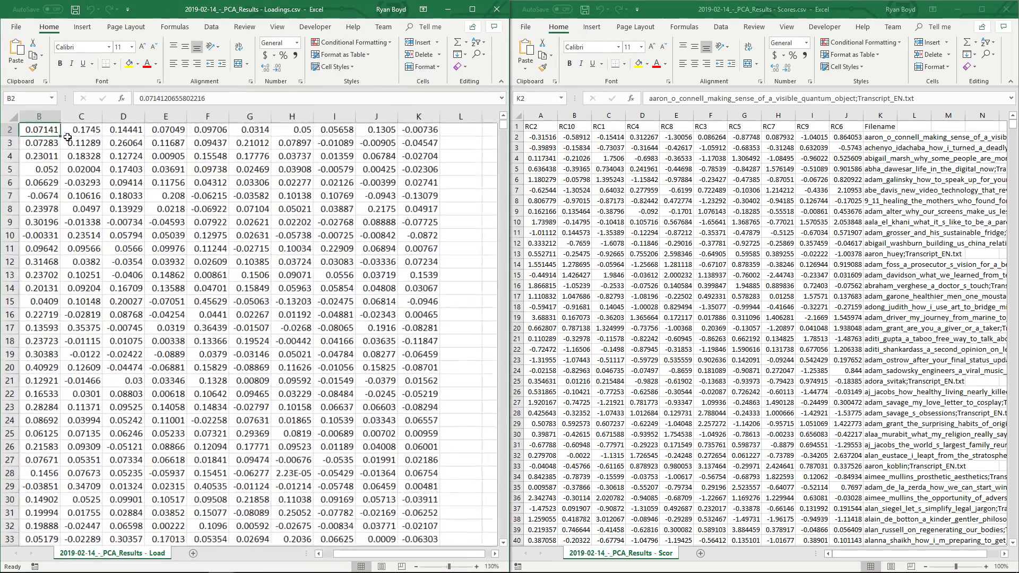
{"action": "key", "text": "ctrl+Home"}
{"action": "left_click", "coordinate": [87, 149]}
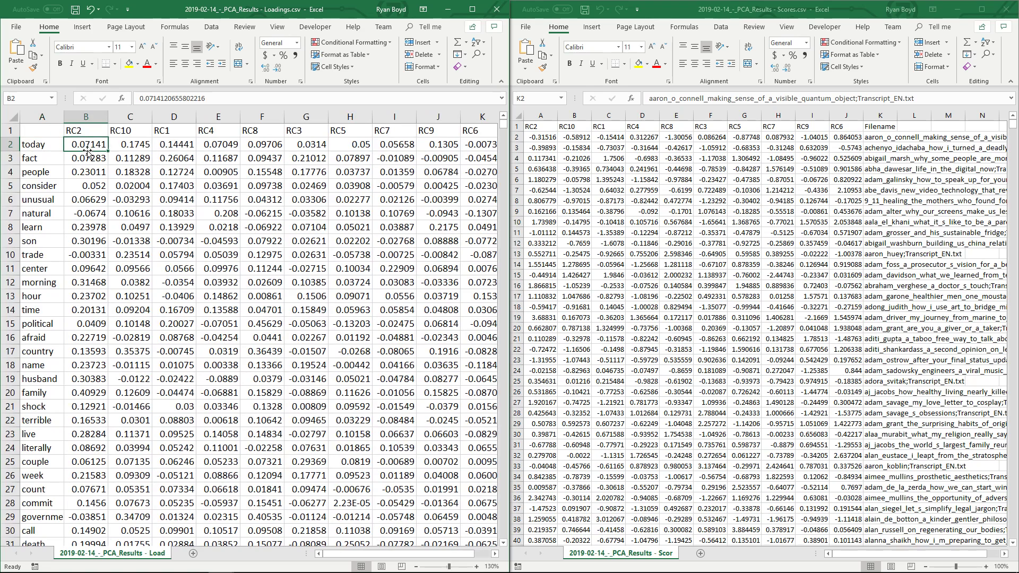
{"action": "left_click", "coordinate": [212, 26]}
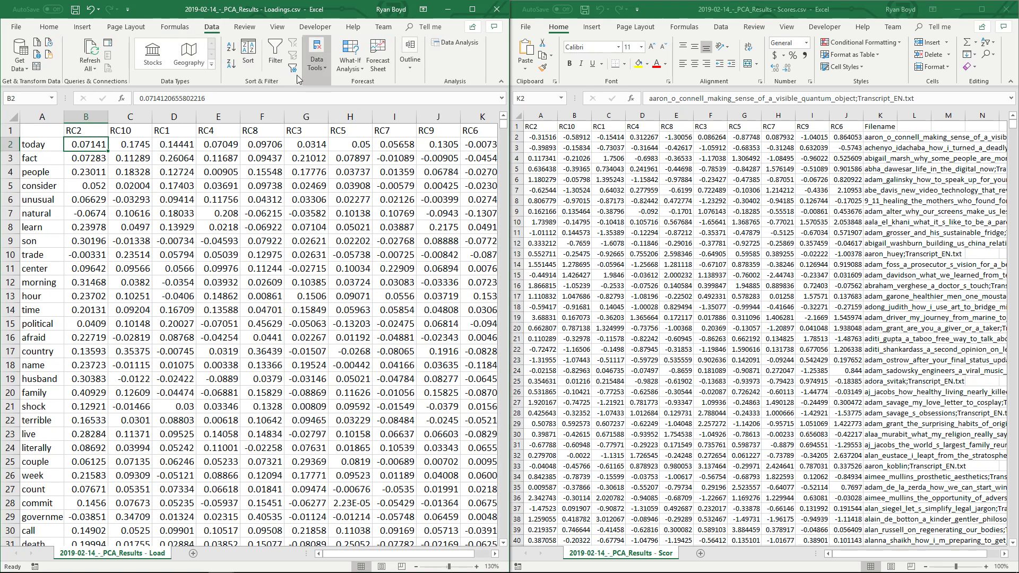
{"action": "left_click", "coordinate": [233, 68]}
{"action": "left_click_drag", "start_coordinate": [34, 149], "coordinate": [37, 195]}
{"action": "left_click", "coordinate": [36, 143]}
{"action": "left_click", "coordinate": [36, 161]}
{"action": "left_click", "coordinate": [37, 187]}
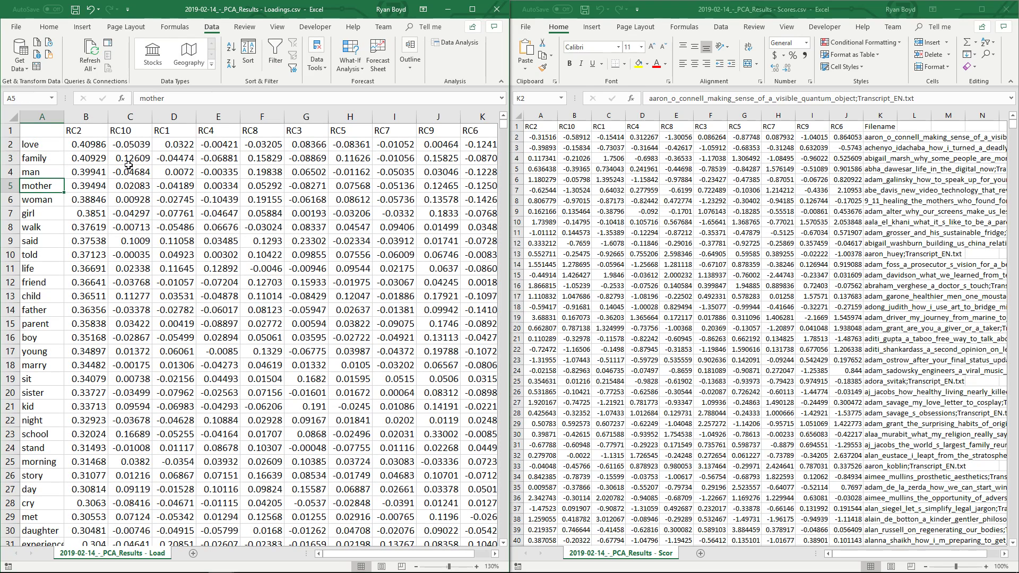
Step: Examine the talks' RC2 scores and the first file's scores across all components from RC2 to RC6
{"action": "left_click", "coordinate": [543, 114]}
{"action": "left_click", "coordinate": [543, 114]}
{"action": "left_click", "coordinate": [543, 139]}
{"action": "left_click", "coordinate": [543, 114]}
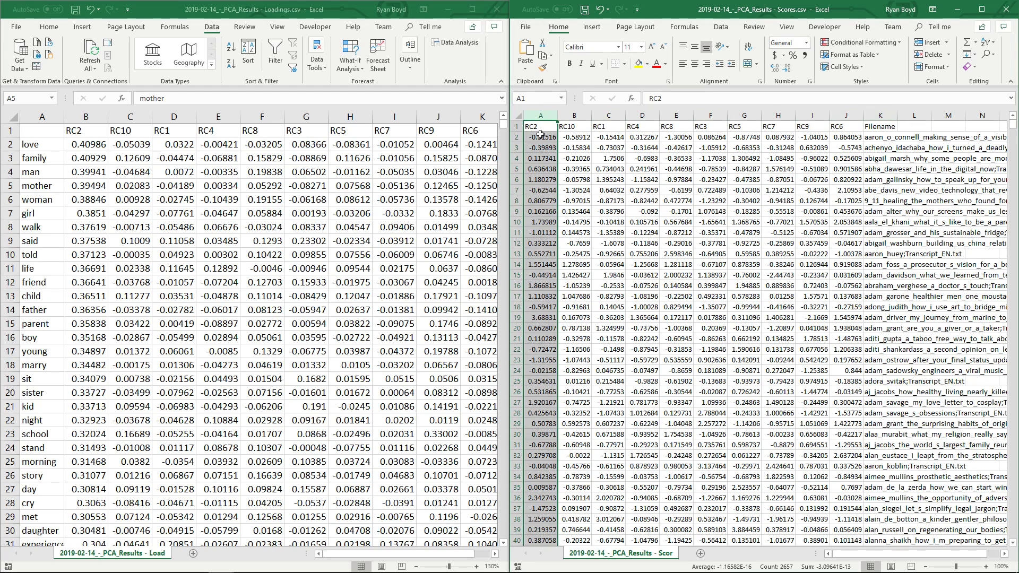
{"action": "left_click_drag", "start_coordinate": [541, 126], "coordinate": [543, 287]}
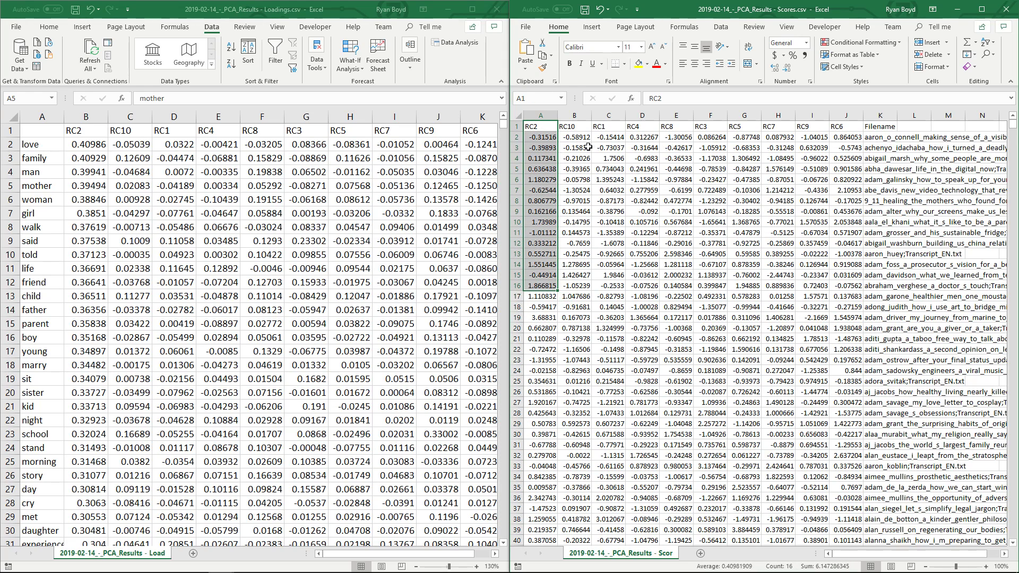
{"action": "left_click", "coordinate": [881, 137]}
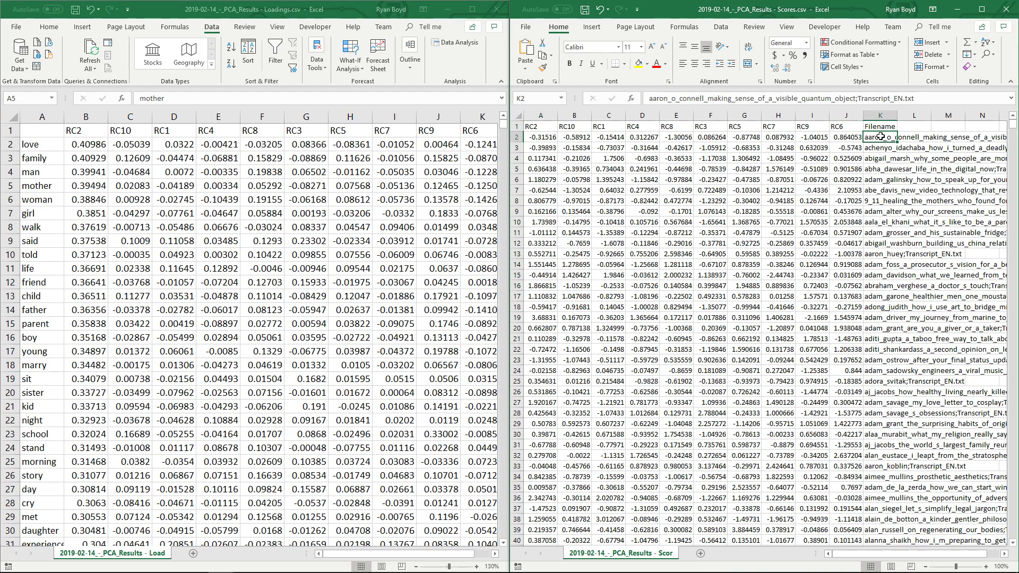
{"action": "left_click", "coordinate": [535, 135]}
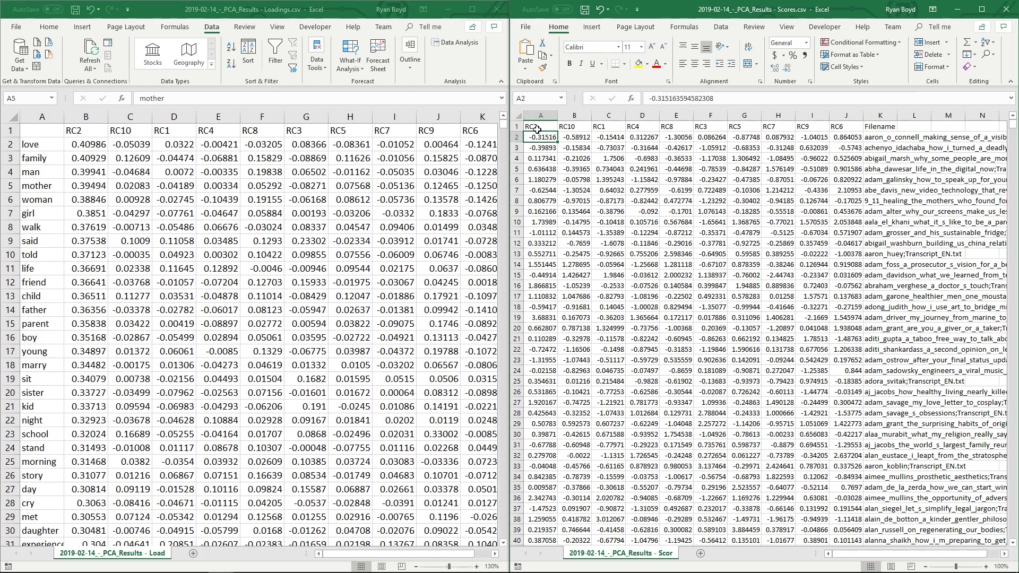
{"action": "left_click_drag", "start_coordinate": [537, 129], "coordinate": [859, 137]}
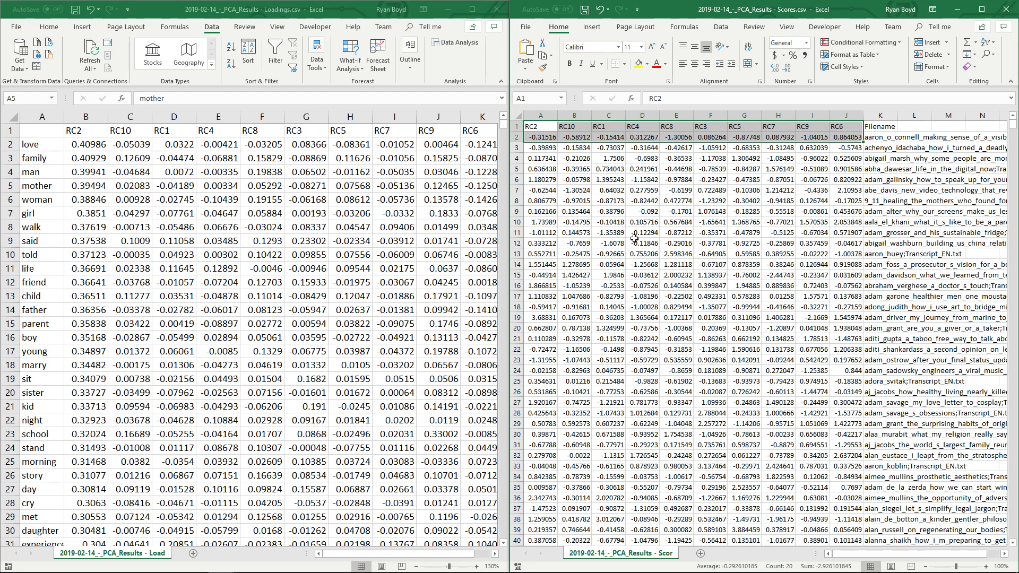
{"action": "left_click", "coordinate": [187, 180]}
Step: Close the scores and loadings workbooks, discarding the changes to the loadings
{"action": "left_click", "coordinate": [1005, 11]}
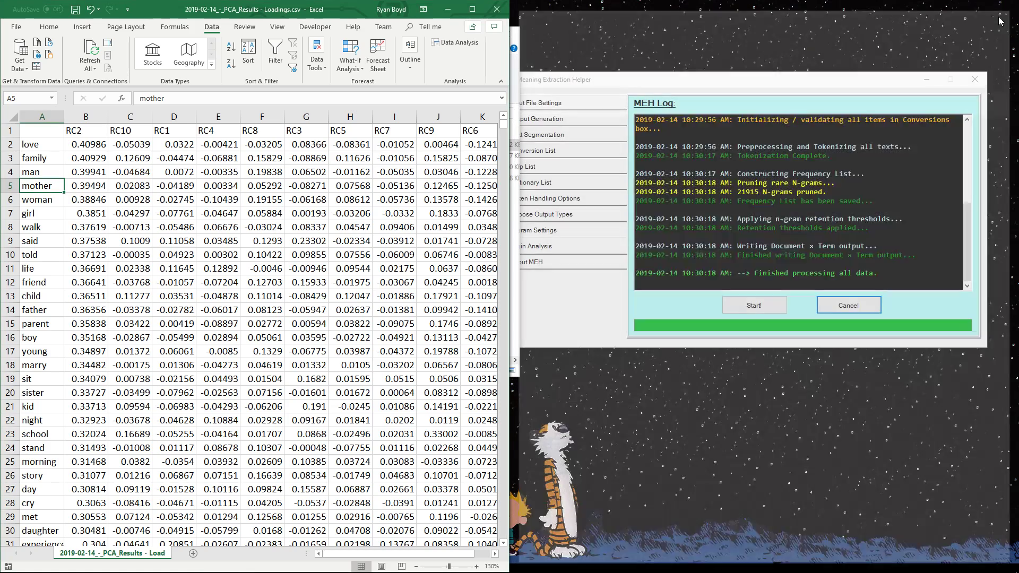
{"action": "left_click", "coordinate": [500, 12]}
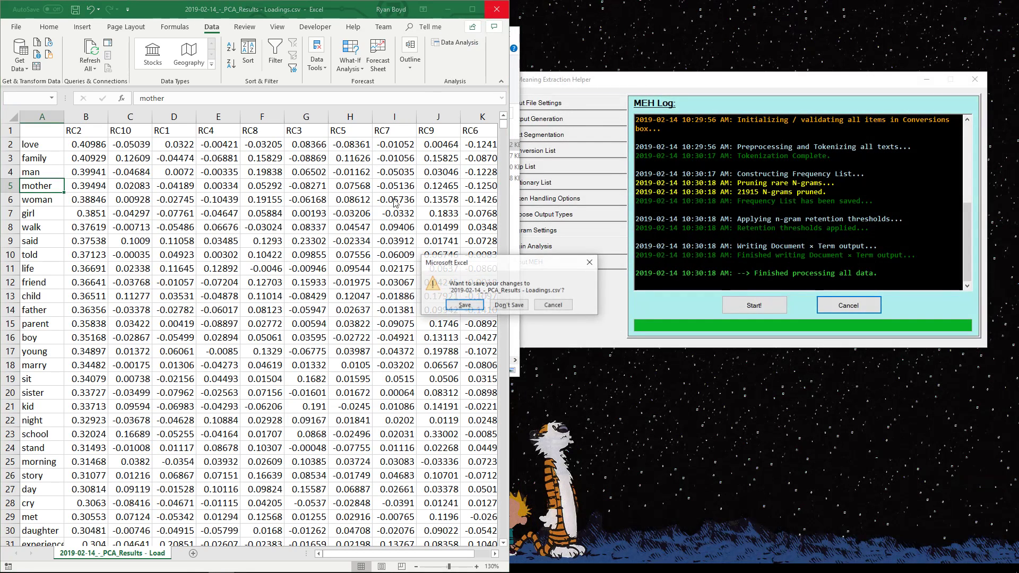
{"action": "left_click", "coordinate": [509, 305]}
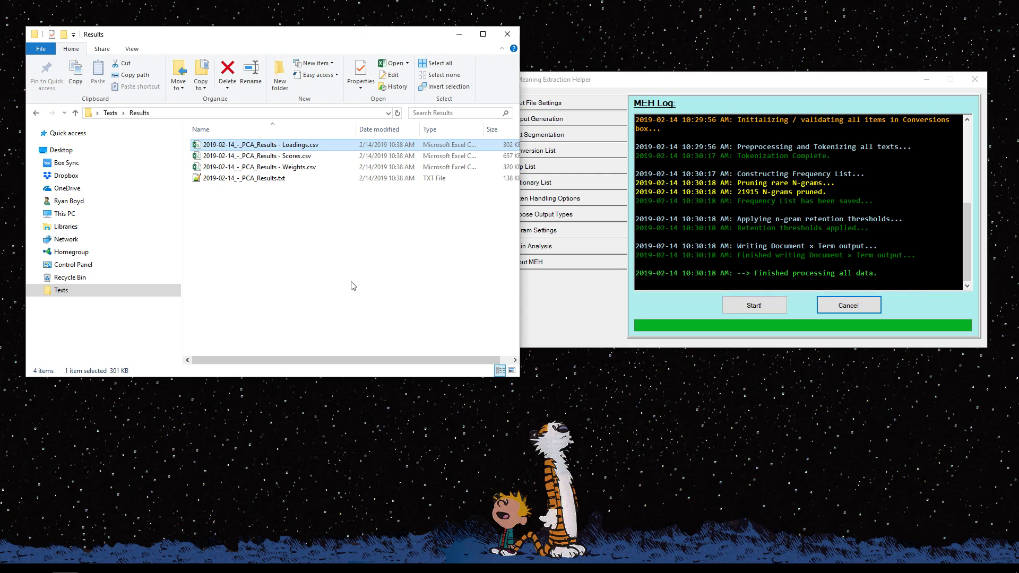
Step: Switch to the SPSS Data Editor and open the Factor Analysis setup for the dataset
{"action": "left_click", "coordinate": [143, 562]}
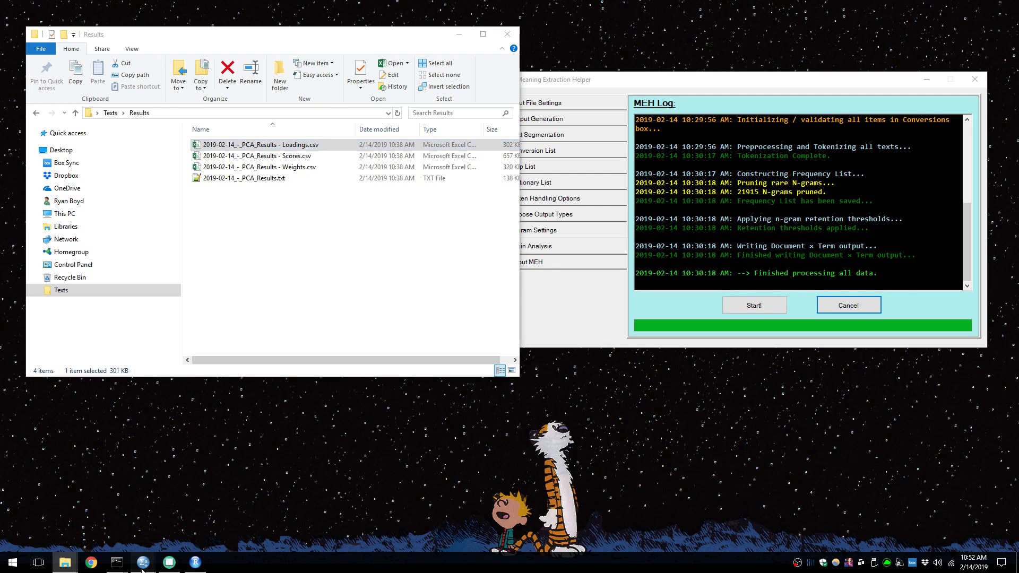
{"action": "left_click", "coordinate": [195, 535]}
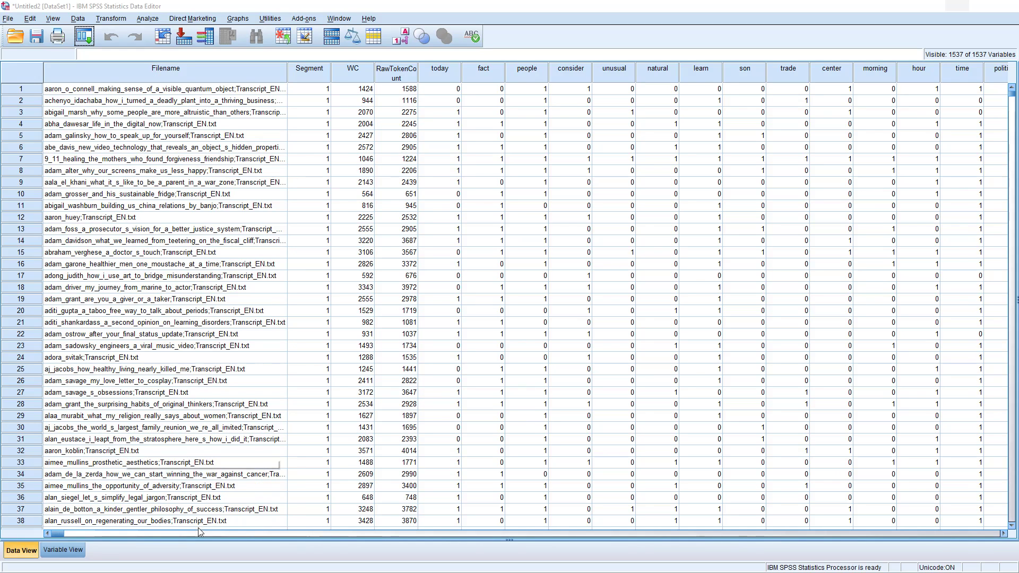
{"action": "left_click", "coordinate": [147, 18]}
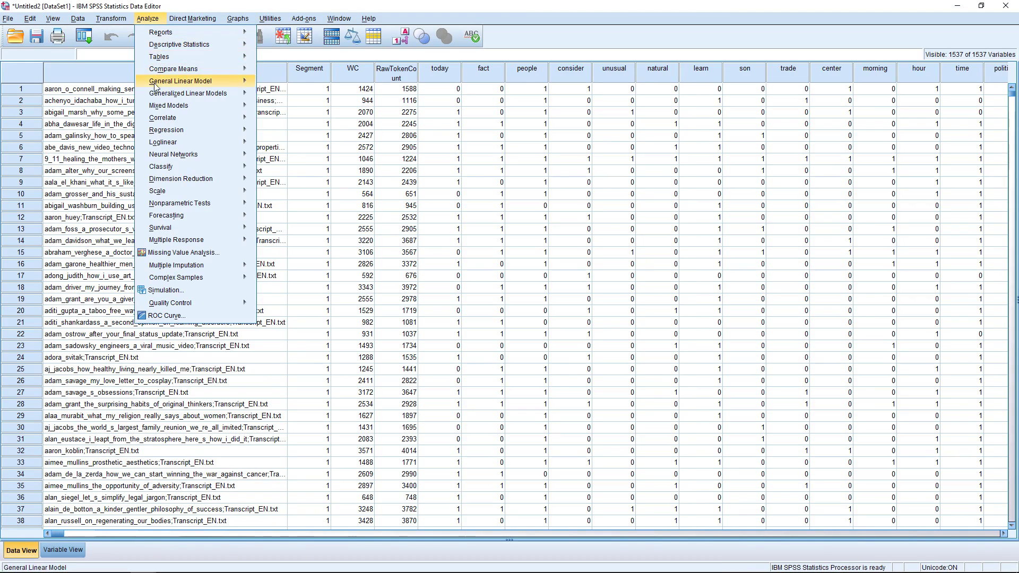
{"action": "mouse_move", "coordinate": [174, 179]}
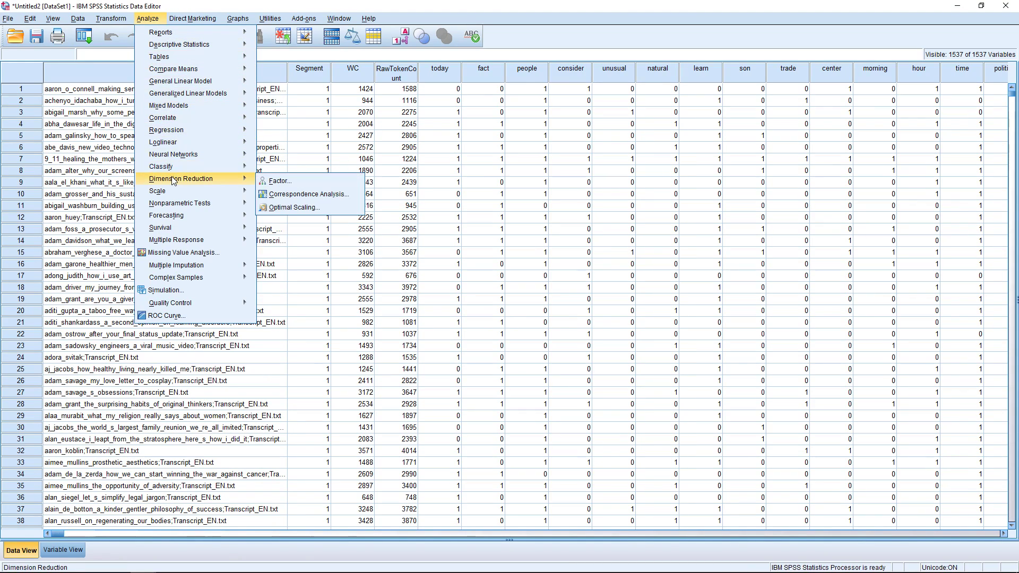
{"action": "left_click", "coordinate": [271, 183]}
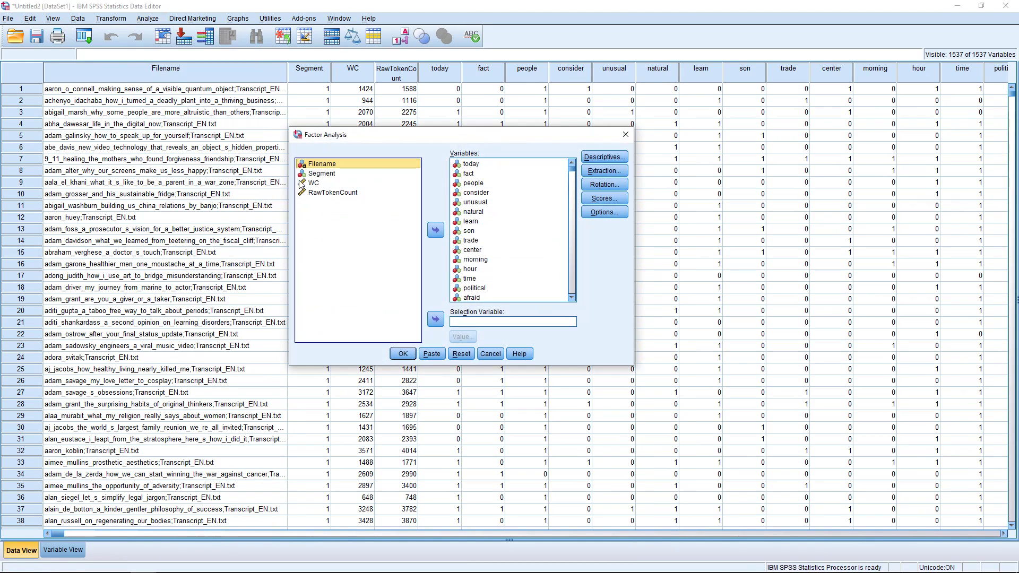
Step: Set the factor scores to be saved as variables with the Regression method and run the factor analysis
{"action": "left_click", "coordinate": [594, 202]}
{"action": "left_click", "coordinate": [483, 250]}
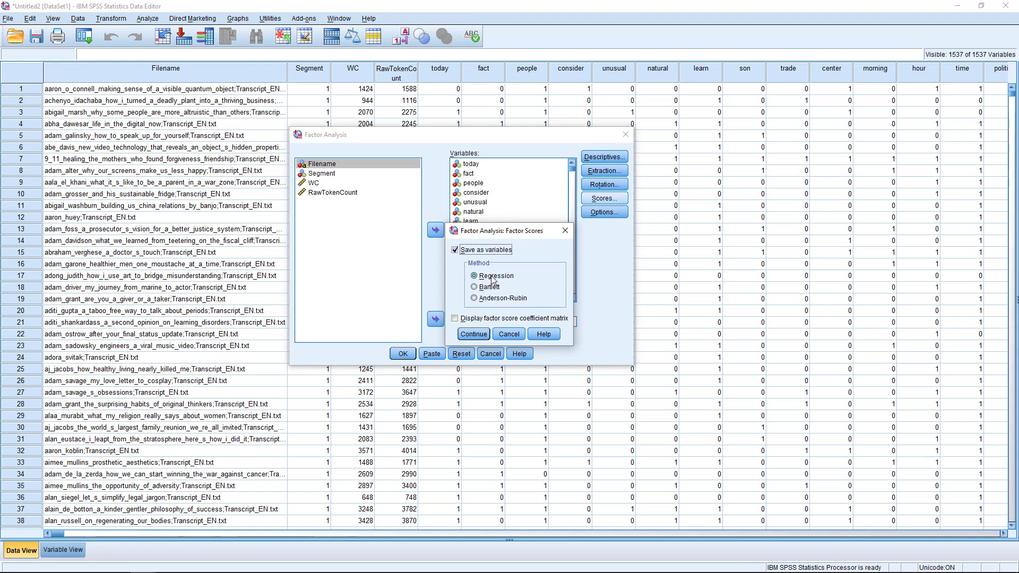
{"action": "left_click", "coordinate": [483, 277]}
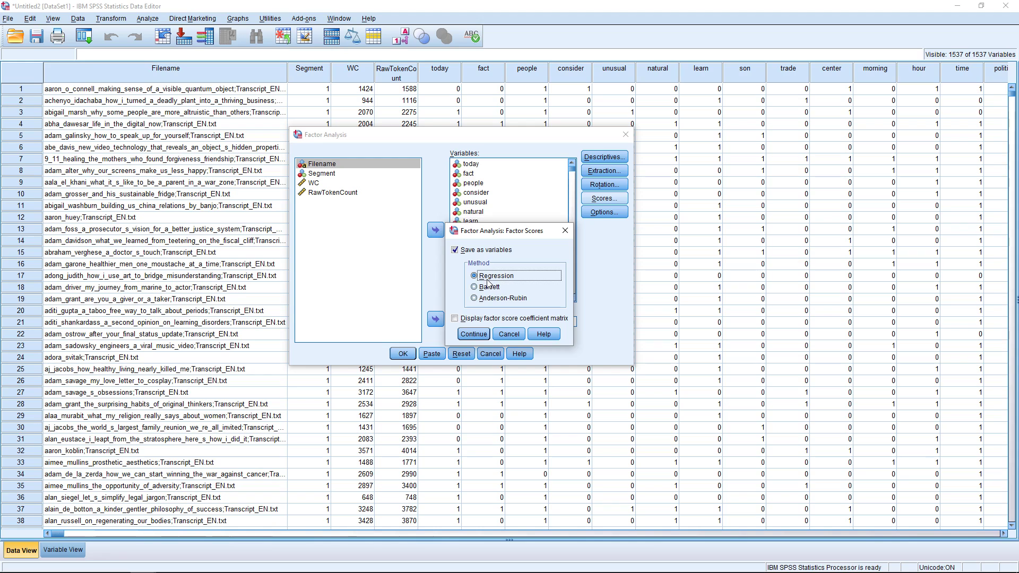
{"action": "left_click", "coordinate": [473, 334]}
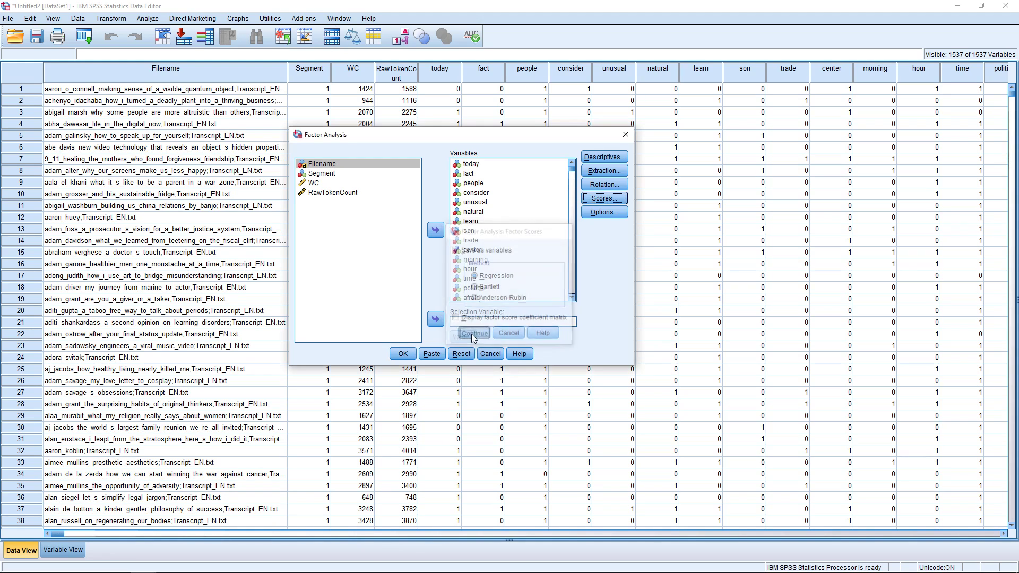
{"action": "left_click", "coordinate": [403, 354]}
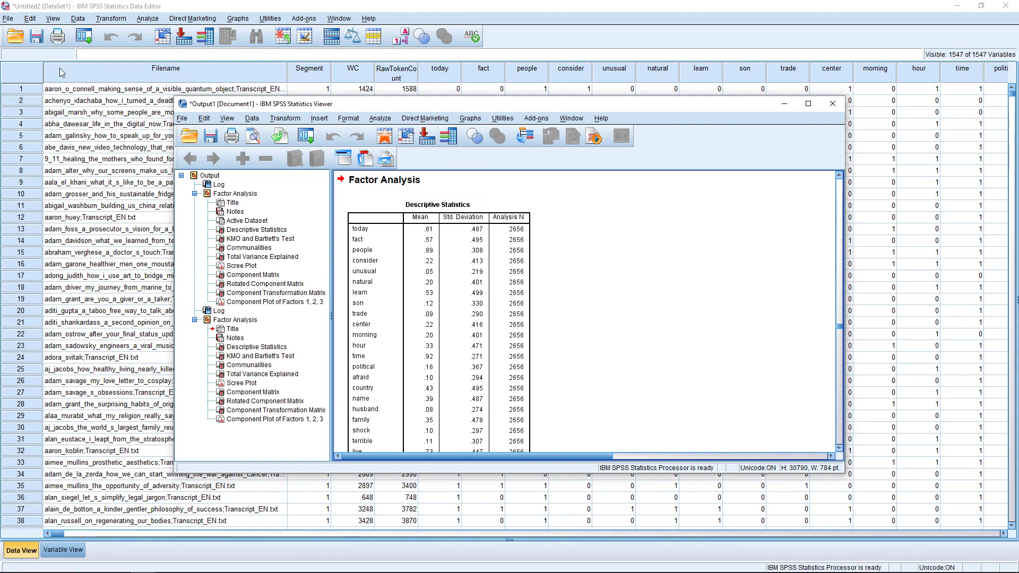
Step: Examine the saved factor scores FAC1_1 to FAC10_1 at the end of the dataset, by component and for the first talk
{"action": "left_click", "coordinate": [104, 91]}
{"action": "key", "text": "ctrl+Right"}
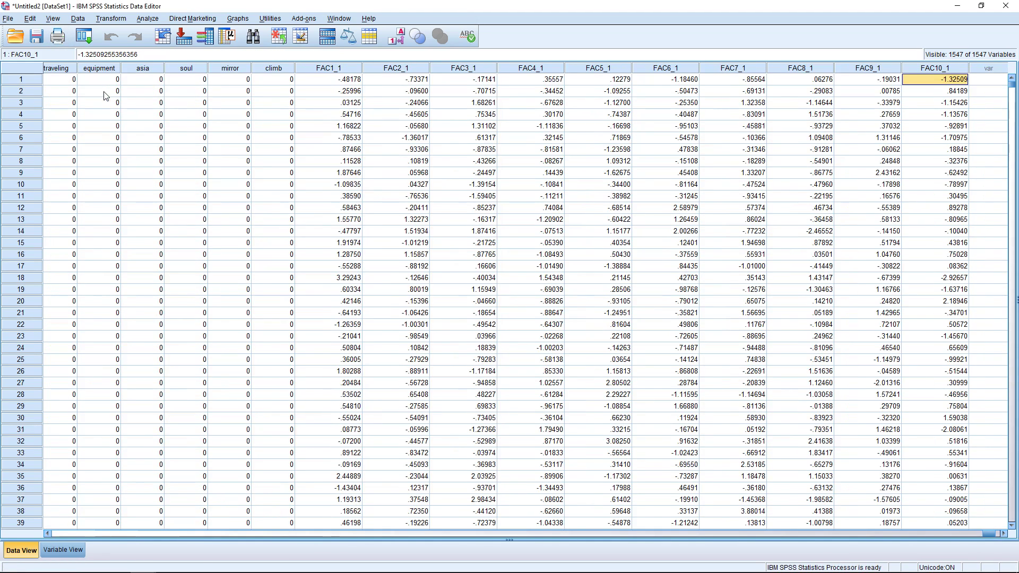
{"action": "left_click", "coordinate": [326, 69]}
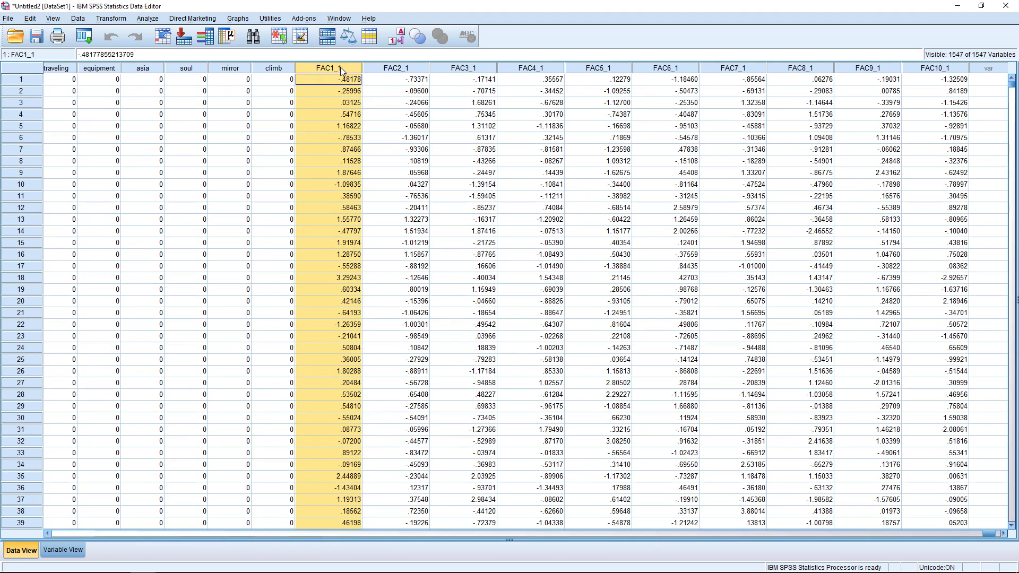
{"action": "left_click", "coordinate": [397, 70]}
{"action": "left_click", "coordinate": [460, 71]}
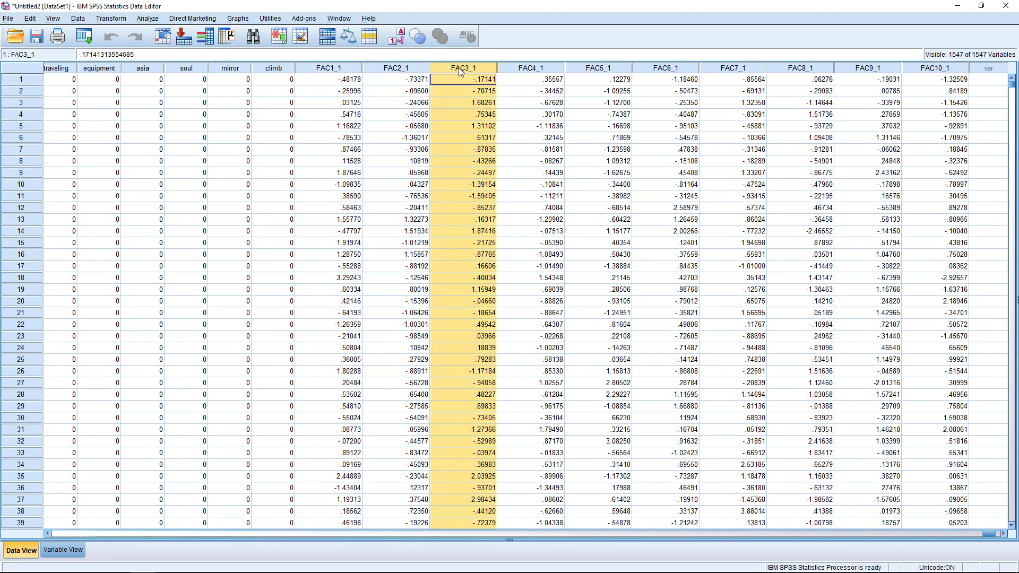
{"action": "left_click", "coordinate": [347, 81]}
{"action": "left_click_drag", "start_coordinate": [327, 81], "coordinate": [930, 85]}
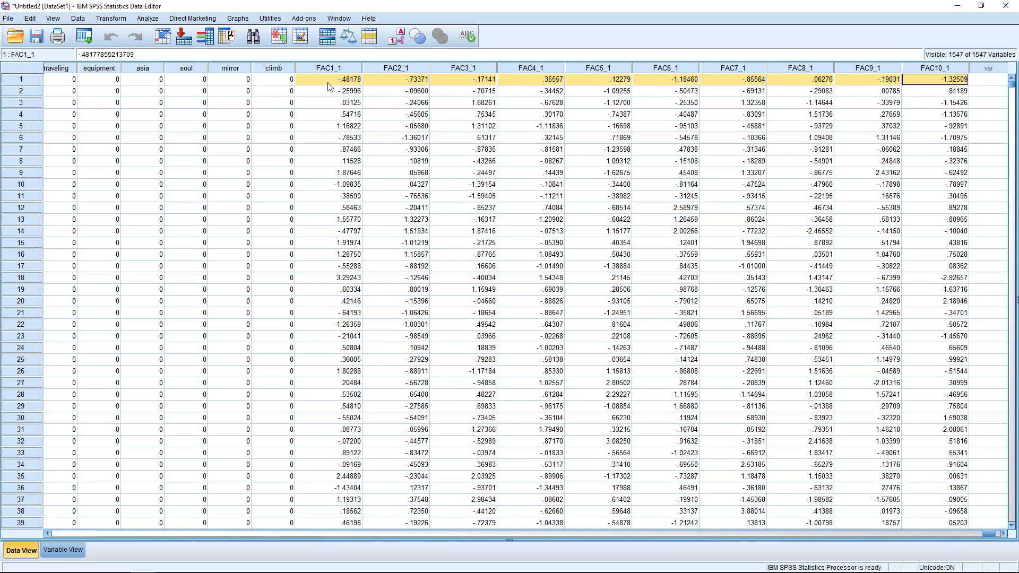
{"action": "left_click", "coordinate": [371, 69]}
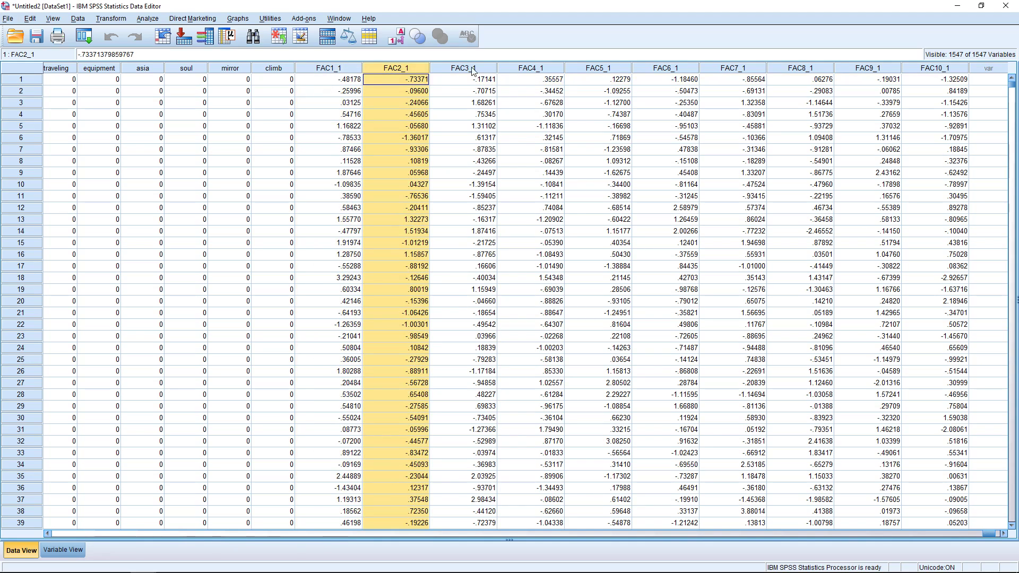
{"action": "left_click", "coordinate": [464, 68]}
Step: Close the Data Editor and exit SPSS Statistics
{"action": "left_click", "coordinate": [1006, 5]}
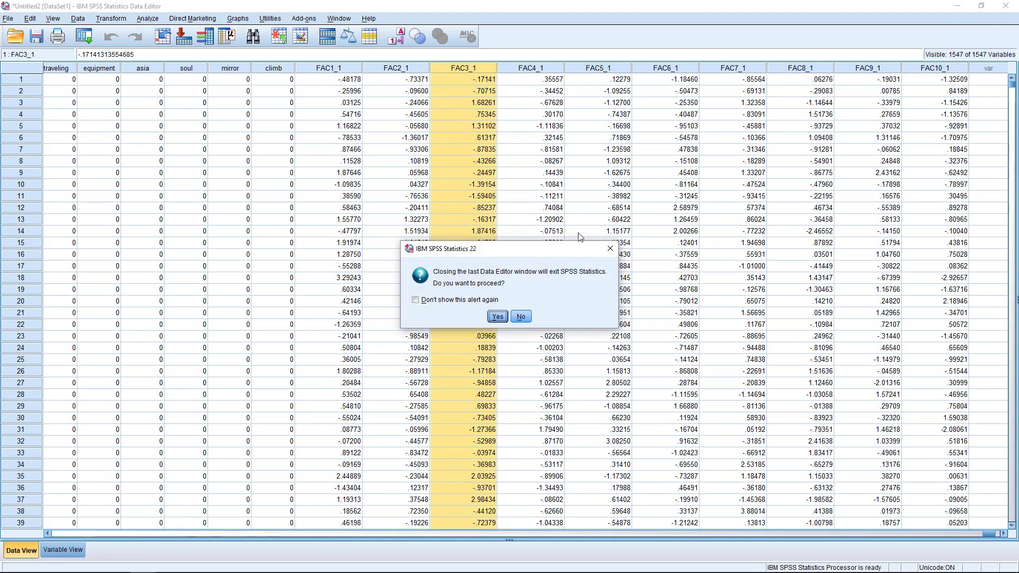
{"action": "left_click", "coordinate": [498, 317]}
{"action": "left_click", "coordinate": [502, 307]}
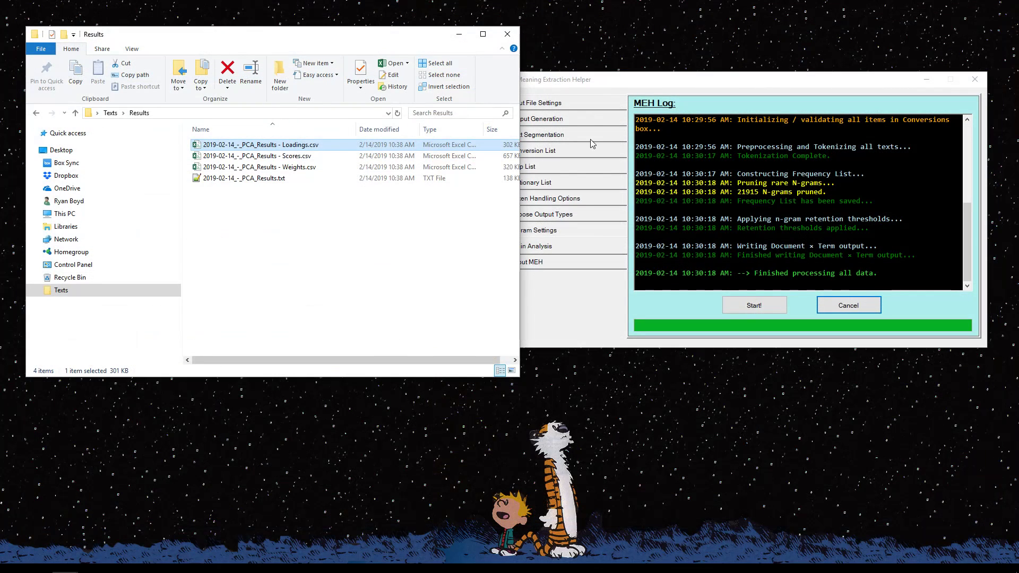
Step: Bring Meaning Extraction Helper to the front and review its input file and output generation settings
{"action": "left_click", "coordinate": [317, 261]}
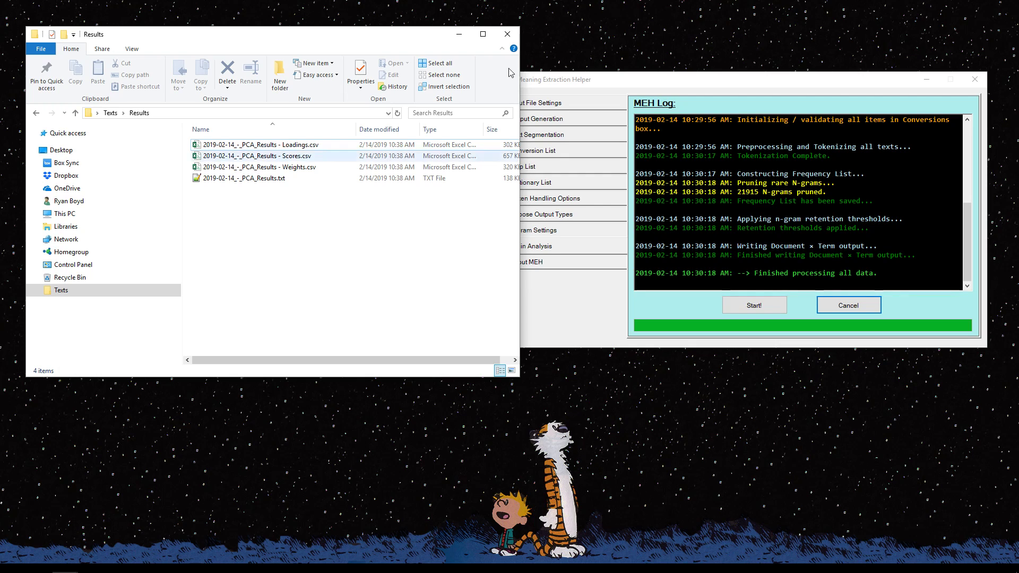
{"action": "left_click_drag", "start_coordinate": [606, 83], "coordinate": [499, 82]}
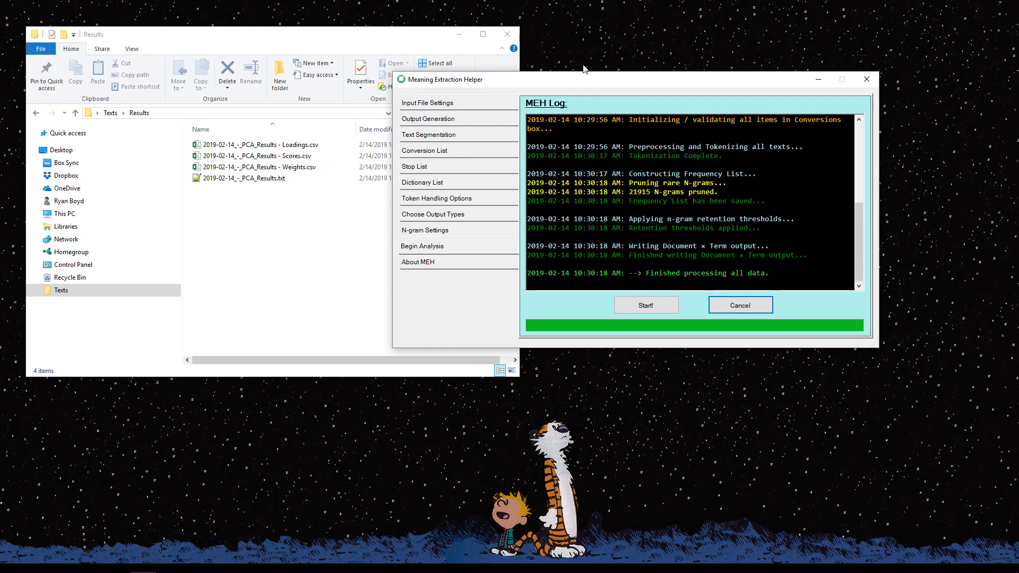
{"action": "left_click", "coordinate": [435, 105]}
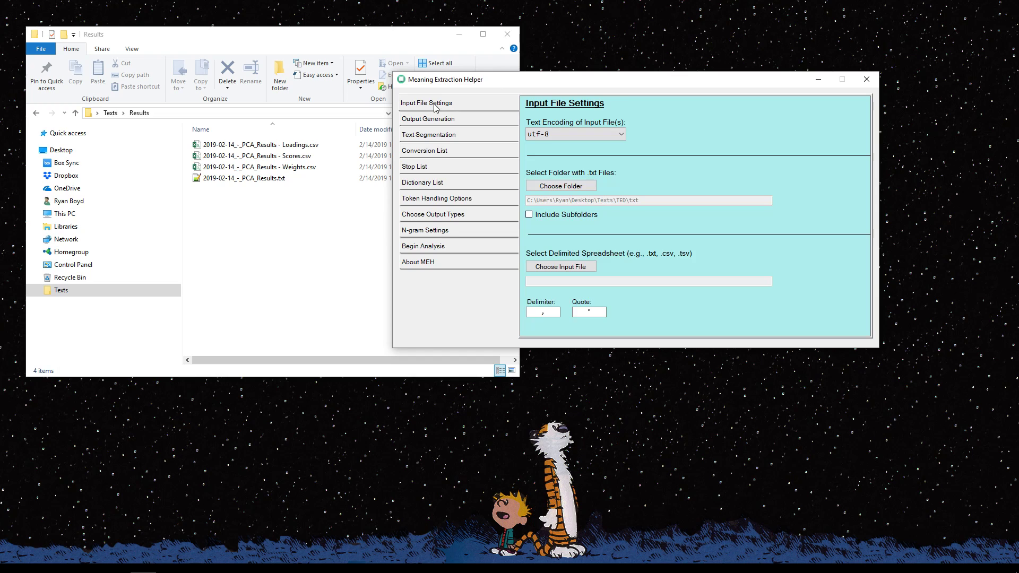
{"action": "left_click", "coordinate": [428, 119]}
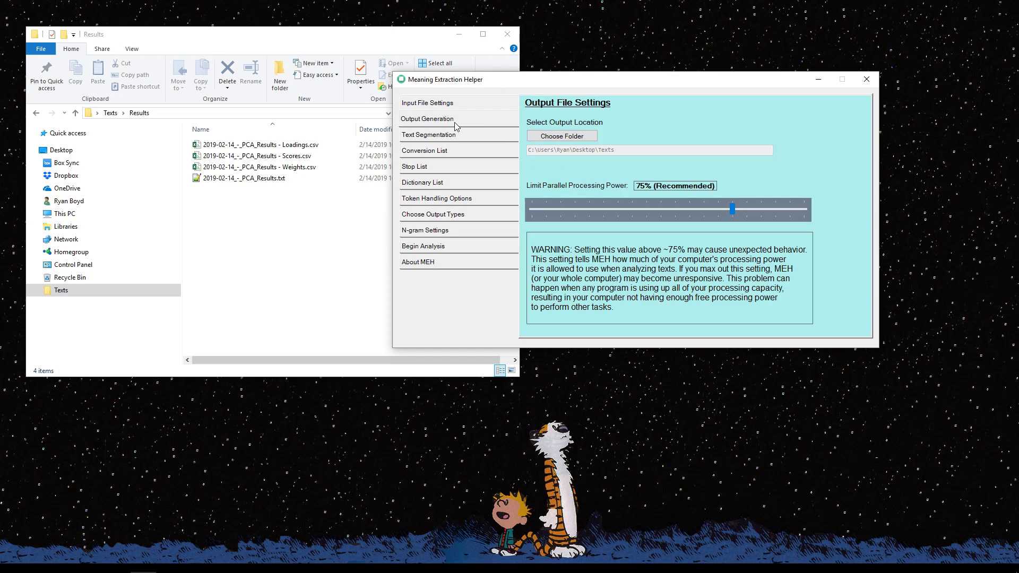
{"action": "left_click", "coordinate": [446, 104]}
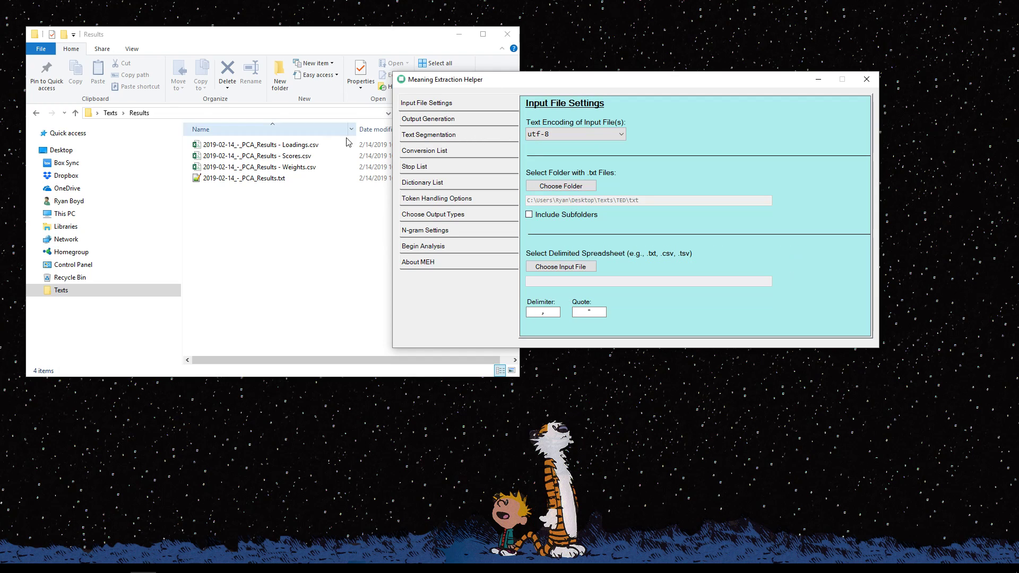
Step: Switch back to File Explorer and go up from the Results folder to the Texts folder
{"action": "left_click", "coordinate": [276, 27]}
{"action": "left_click", "coordinate": [110, 114]}
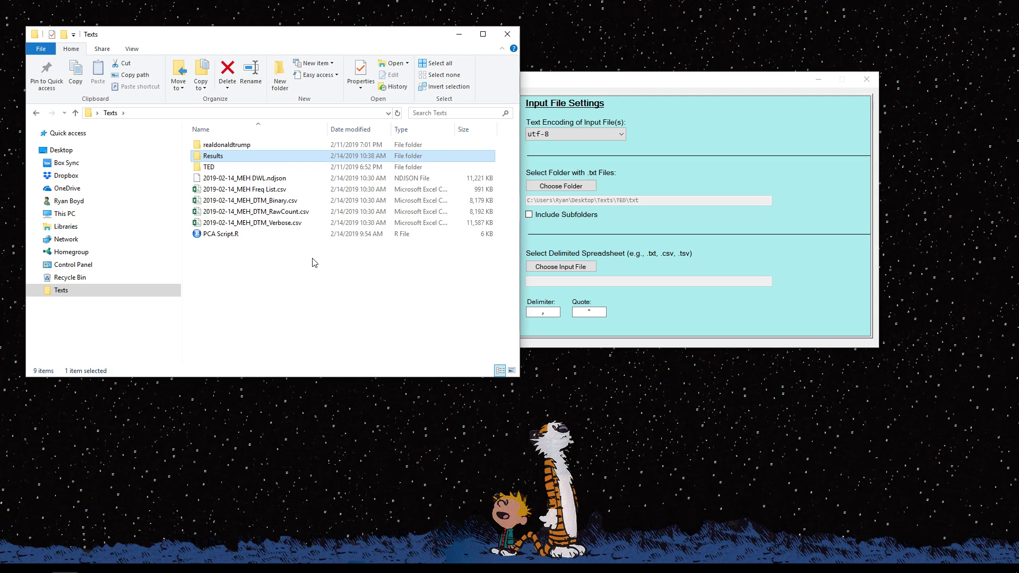
{"action": "left_click", "coordinate": [663, 82]}
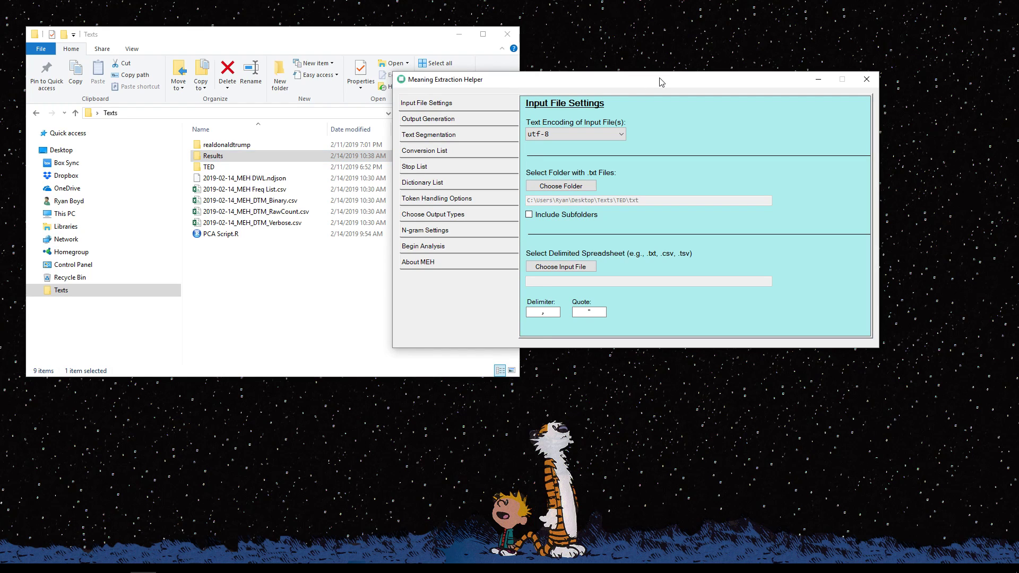
{"action": "left_click_drag", "start_coordinate": [588, 85], "coordinate": [571, 86]}
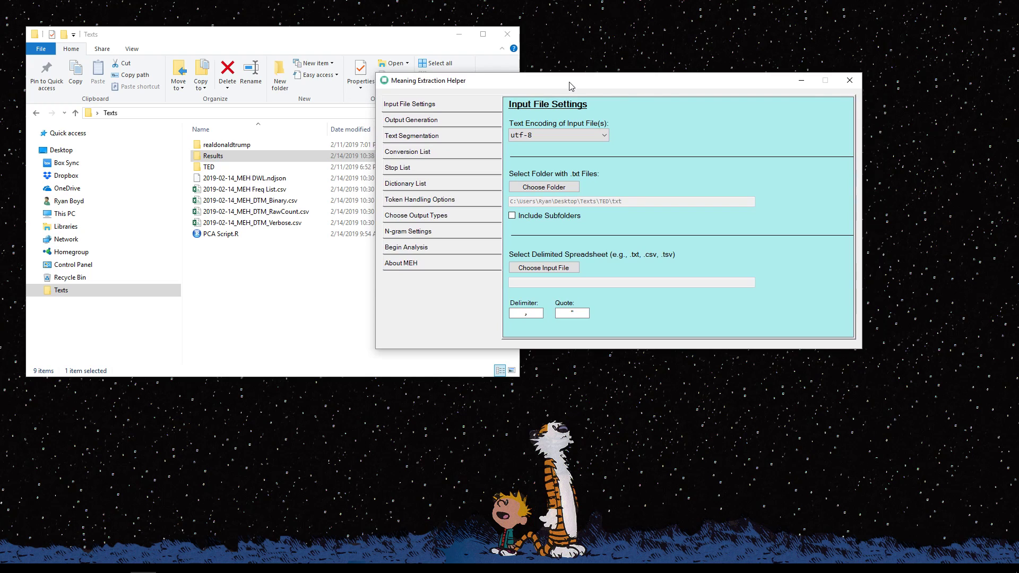
{"action": "left_click_drag", "start_coordinate": [571, 86], "coordinate": [618, 89]}
{"action": "mouse_move", "coordinate": [368, 570]}
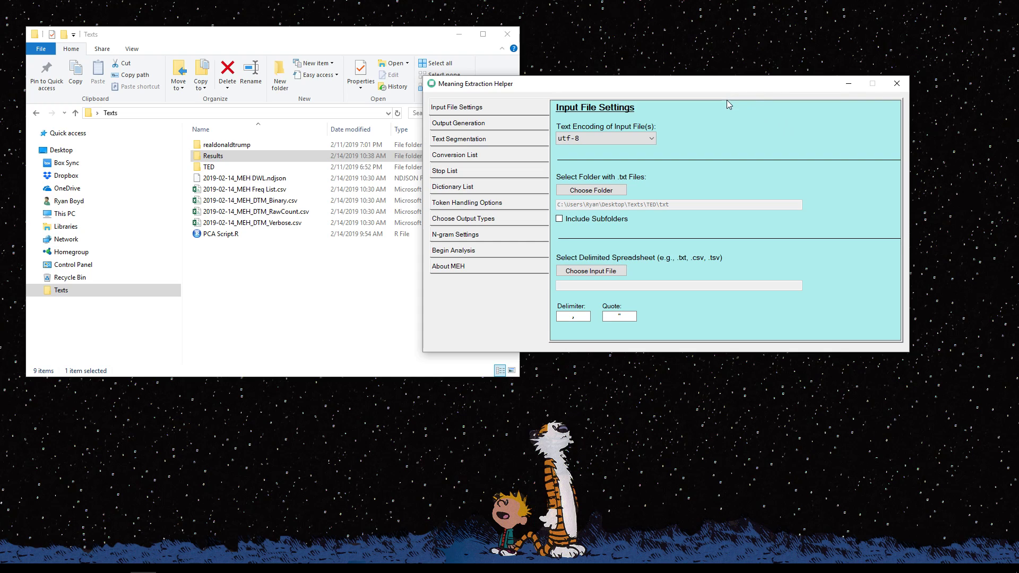
{"action": "left_click_drag", "start_coordinate": [707, 89], "coordinate": [761, 78]}
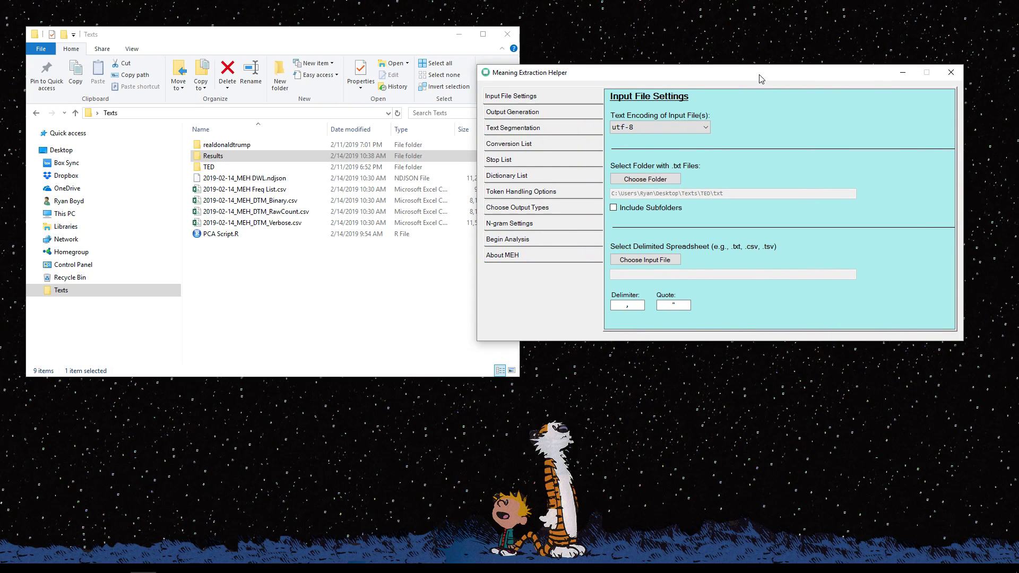